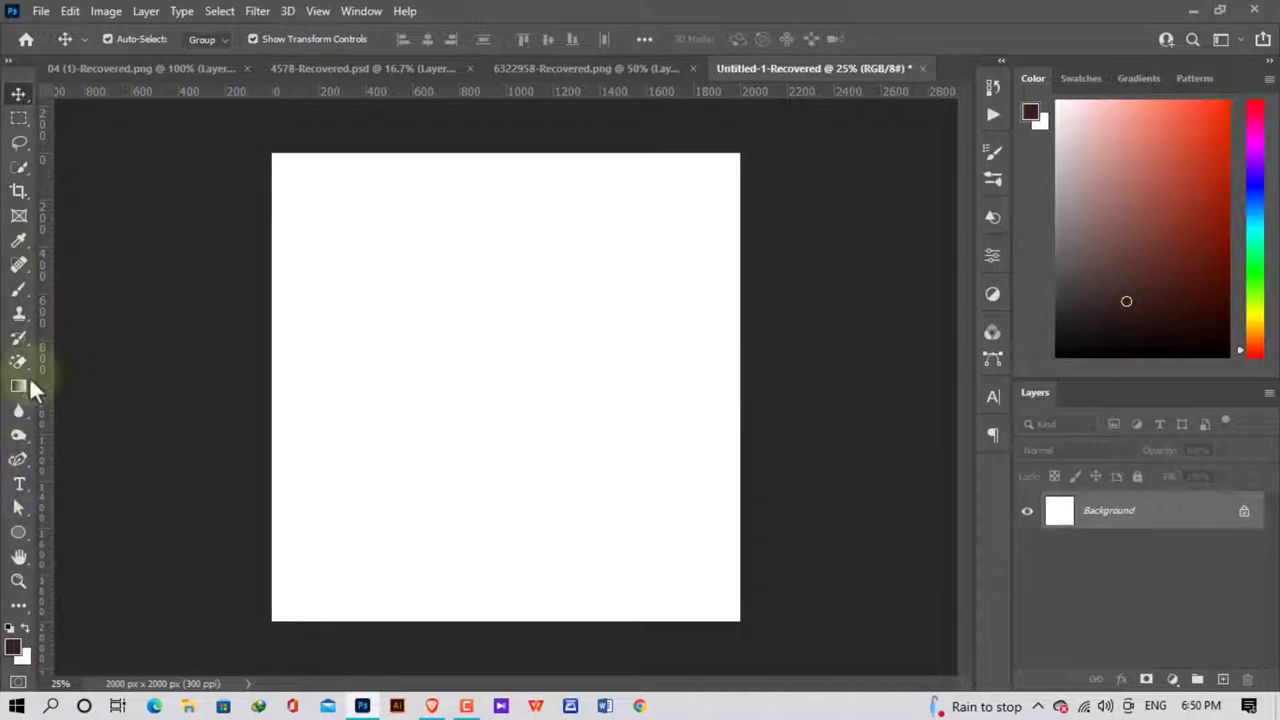
Draw a closed red shape over the top of the canvas with a flowing wavy lower edge.
click(18, 459)
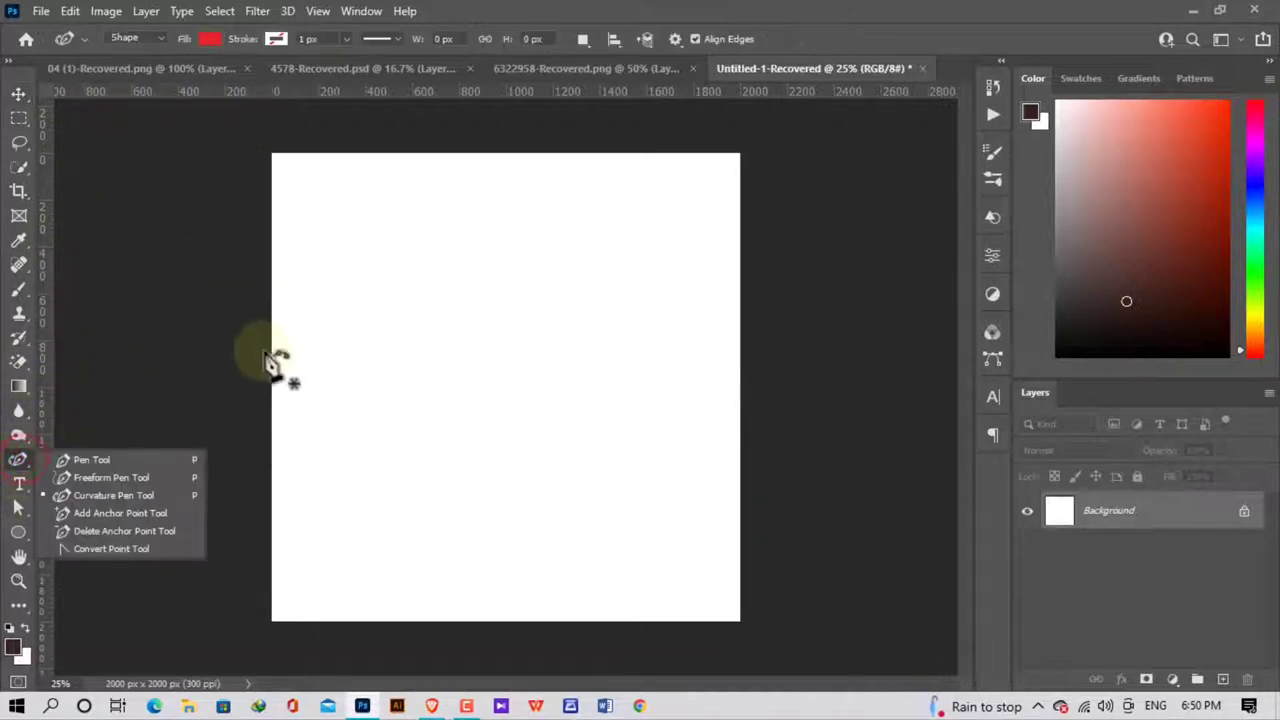
click(264, 349)
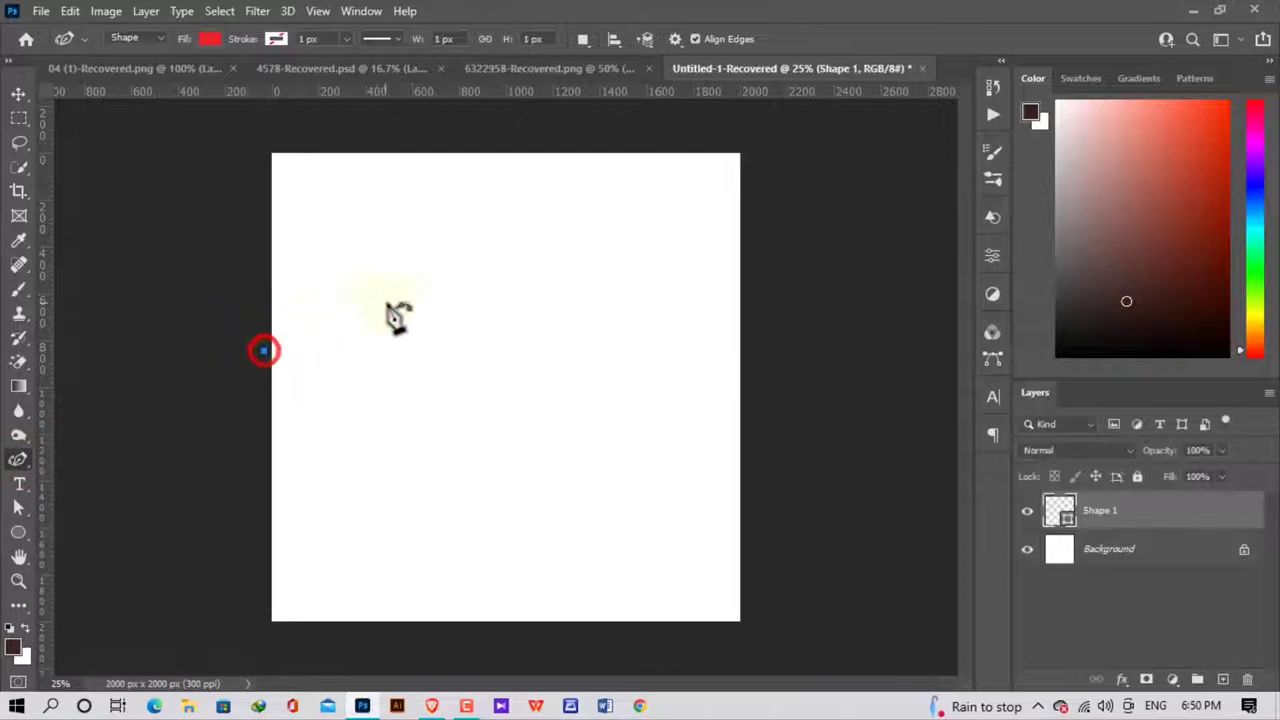
click(439, 347)
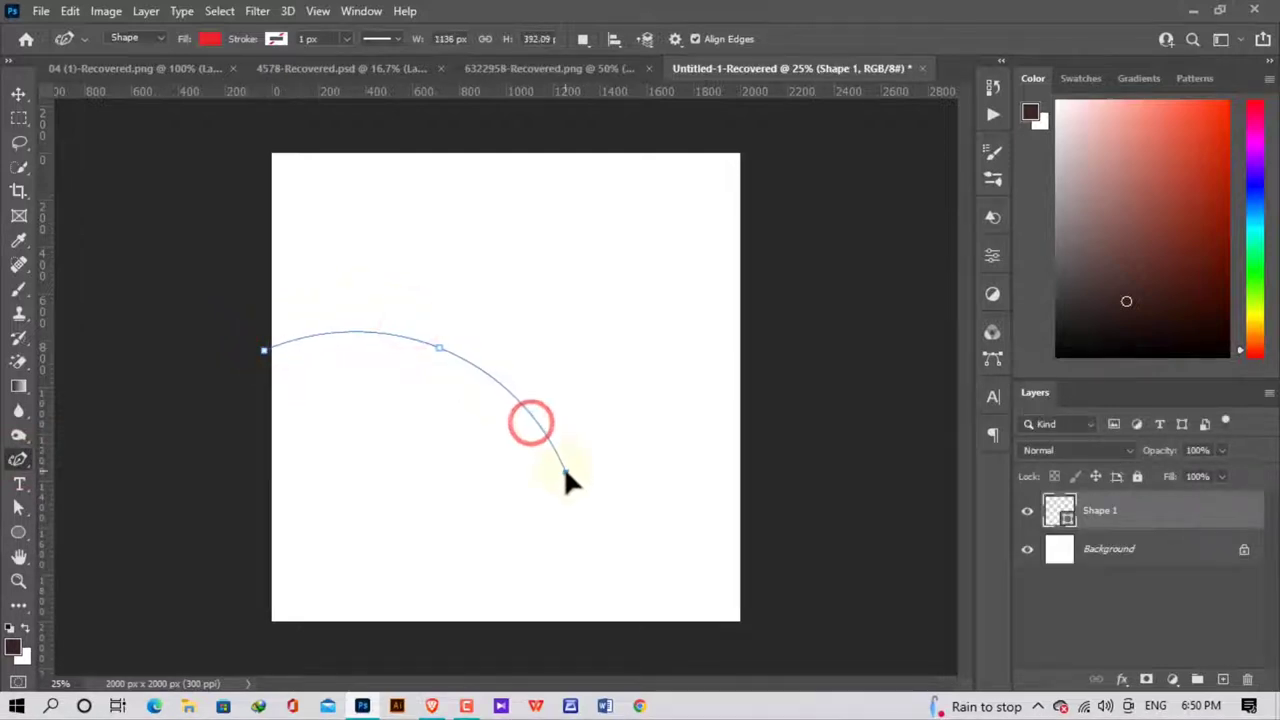
click(565, 471)
click(713, 449)
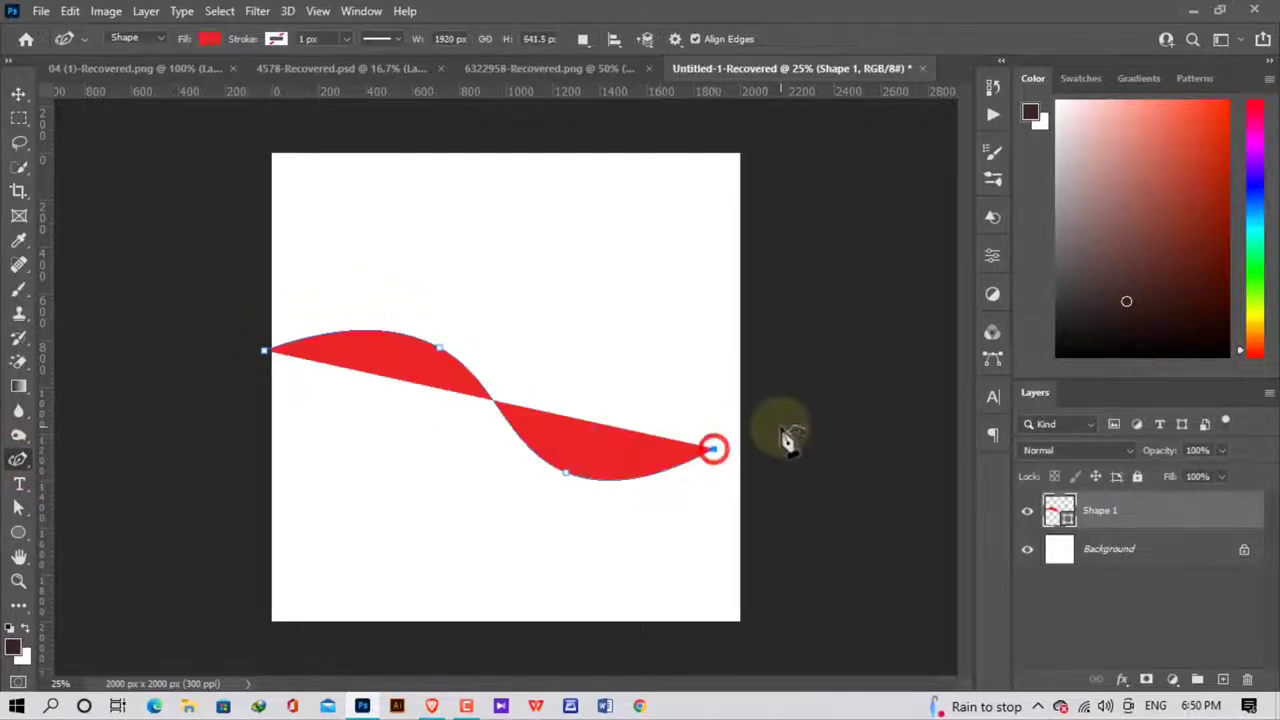
click(786, 425)
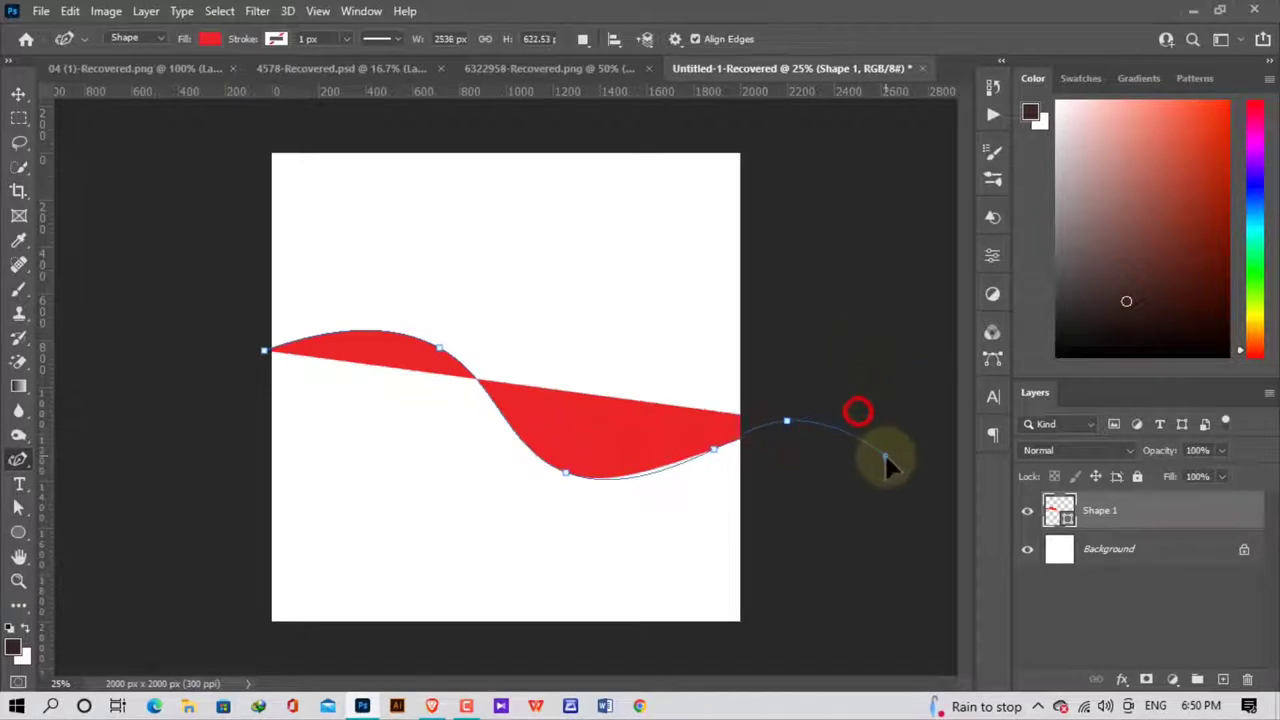
click(888, 494)
click(934, 271)
click(832, 163)
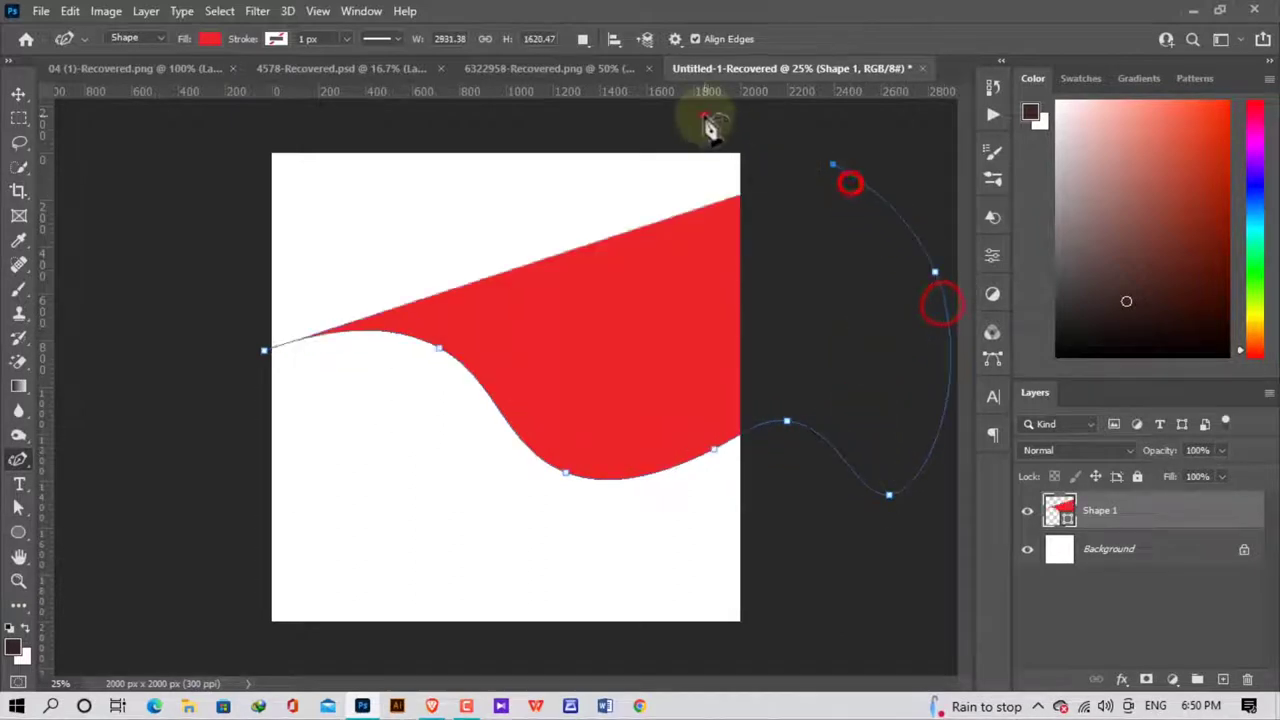
click(703, 116)
click(504, 114)
click(405, 114)
click(283, 152)
click(232, 198)
click(212, 271)
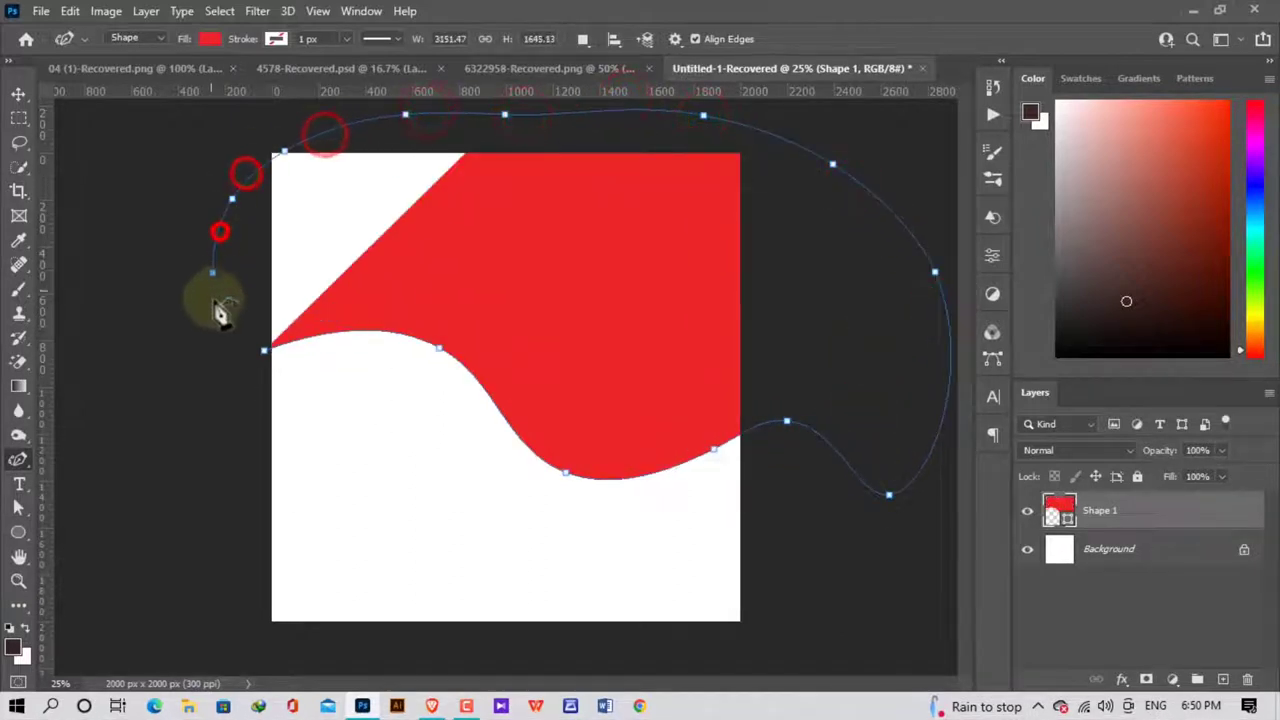
click(237, 344)
Nudge the red wave shape slightly upward and align it horizontally.
click(18, 93)
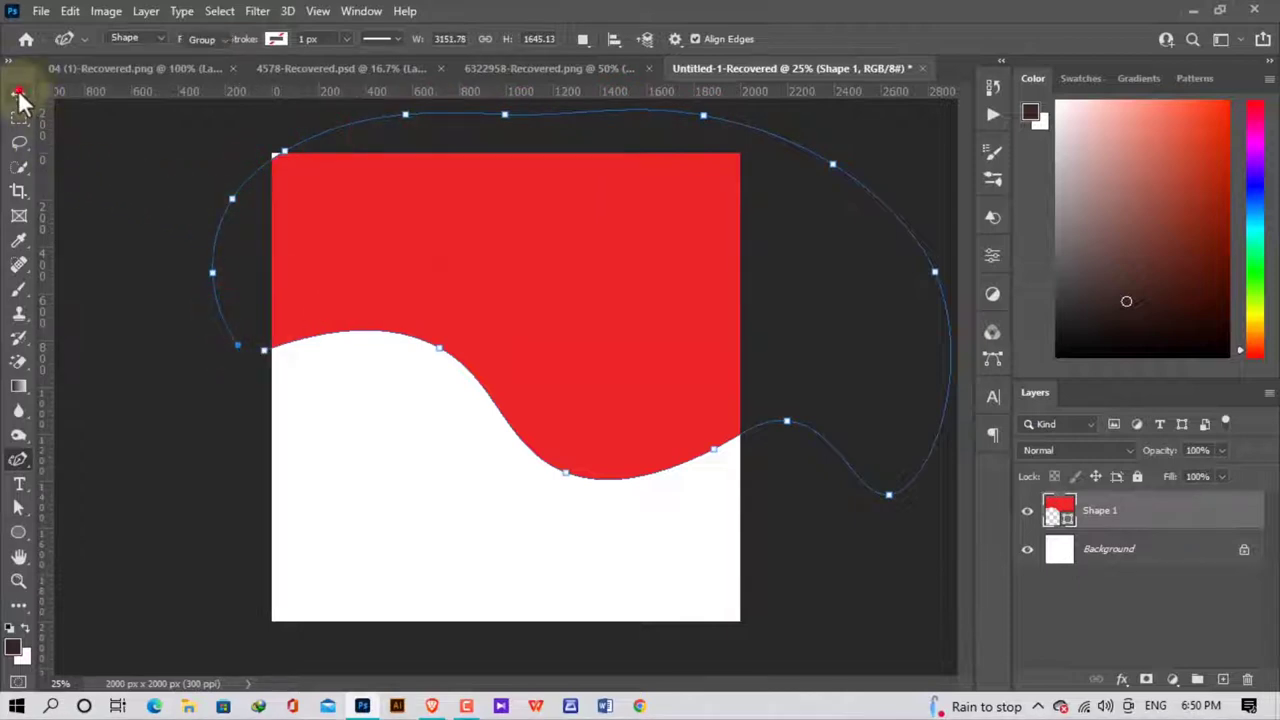
drag(452, 256, 438, 219)
mouse_move(500, 280)
mouse_down()
mouse_move(562, 280)
mouse_move(534, 254)
mouse_up()
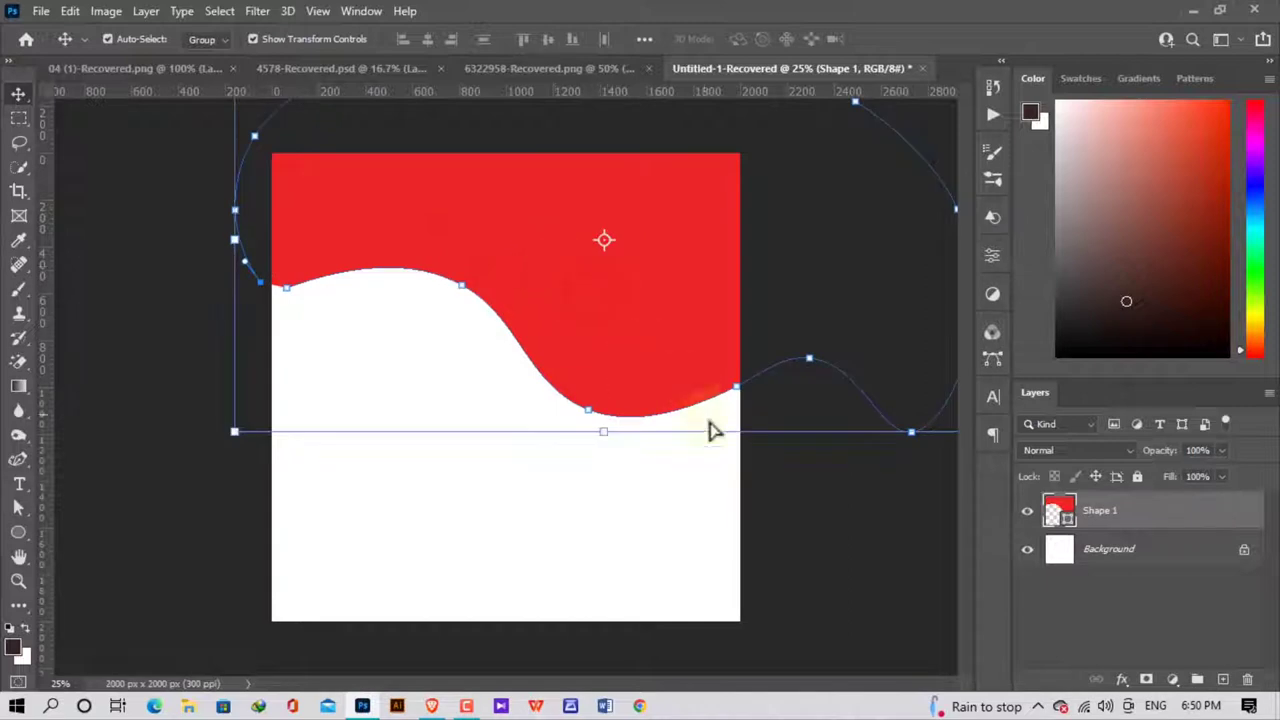
Shift the red wave slightly left and paste the blue logo in as a colour reference.
click(846, 521)
drag(686, 306, 654, 303)
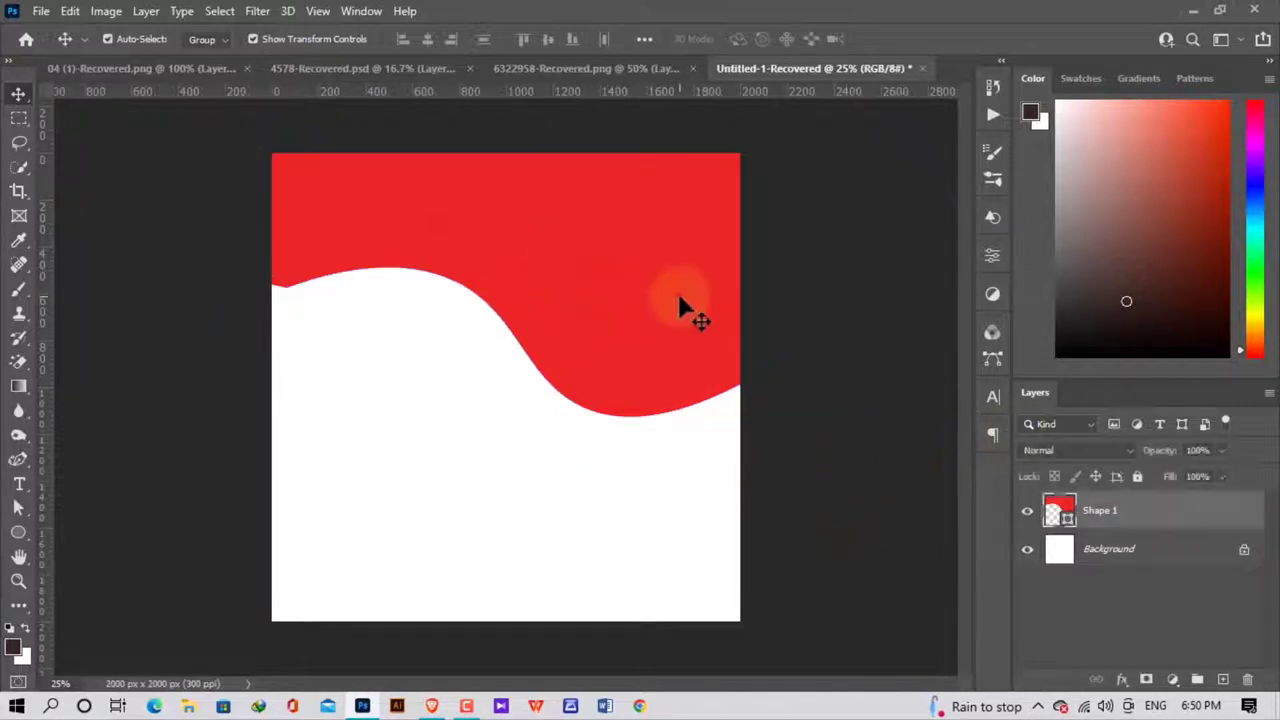
click(845, 495)
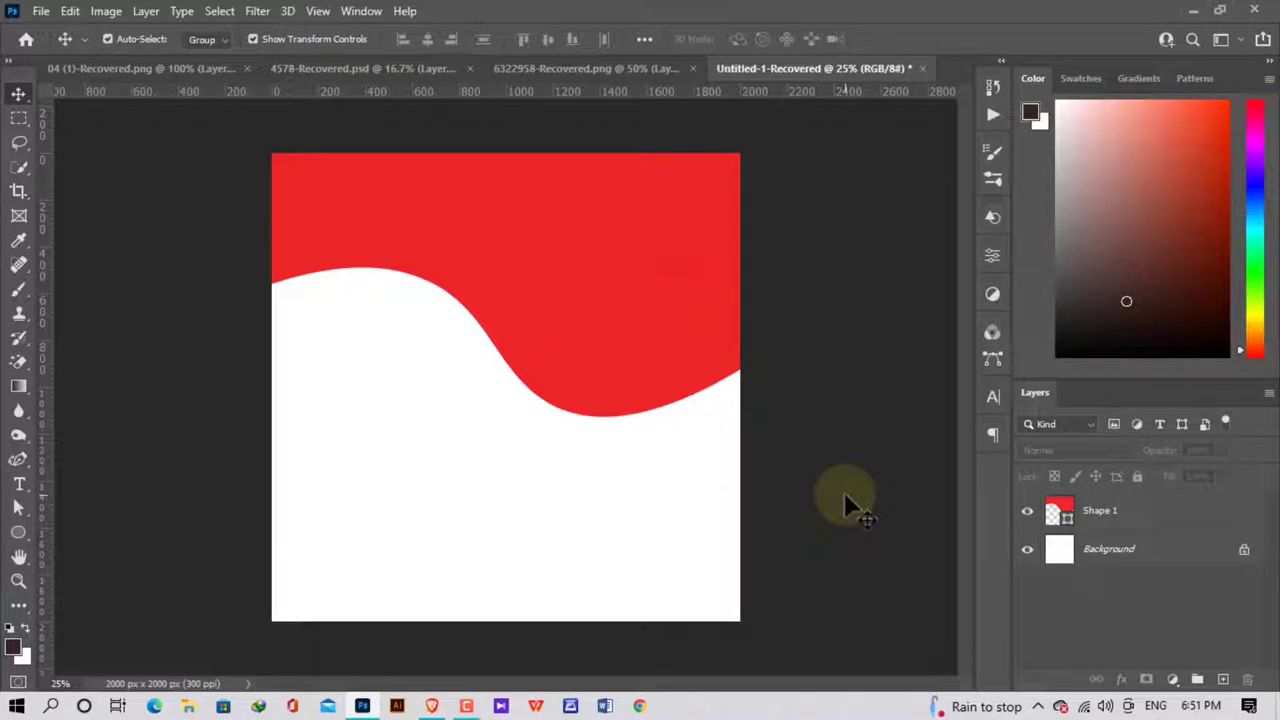
double_click(1060, 514)
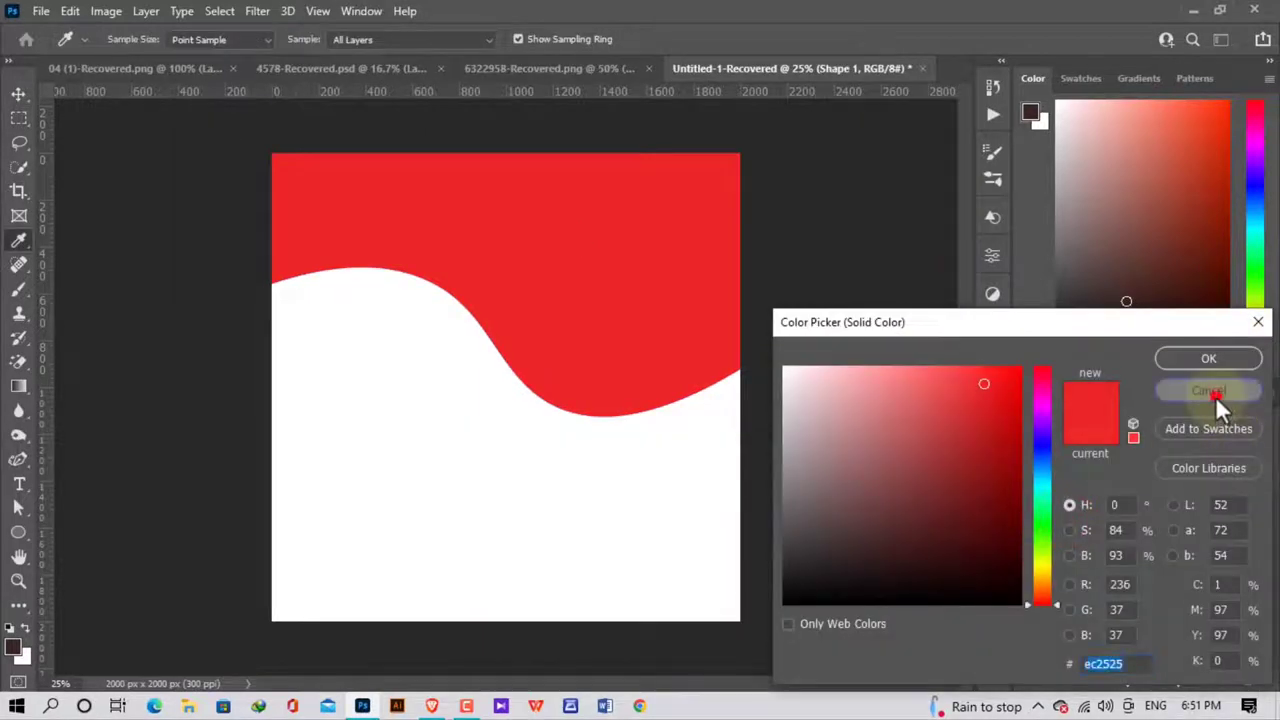
click(1215, 396)
key(v)
key(ctrl+v)
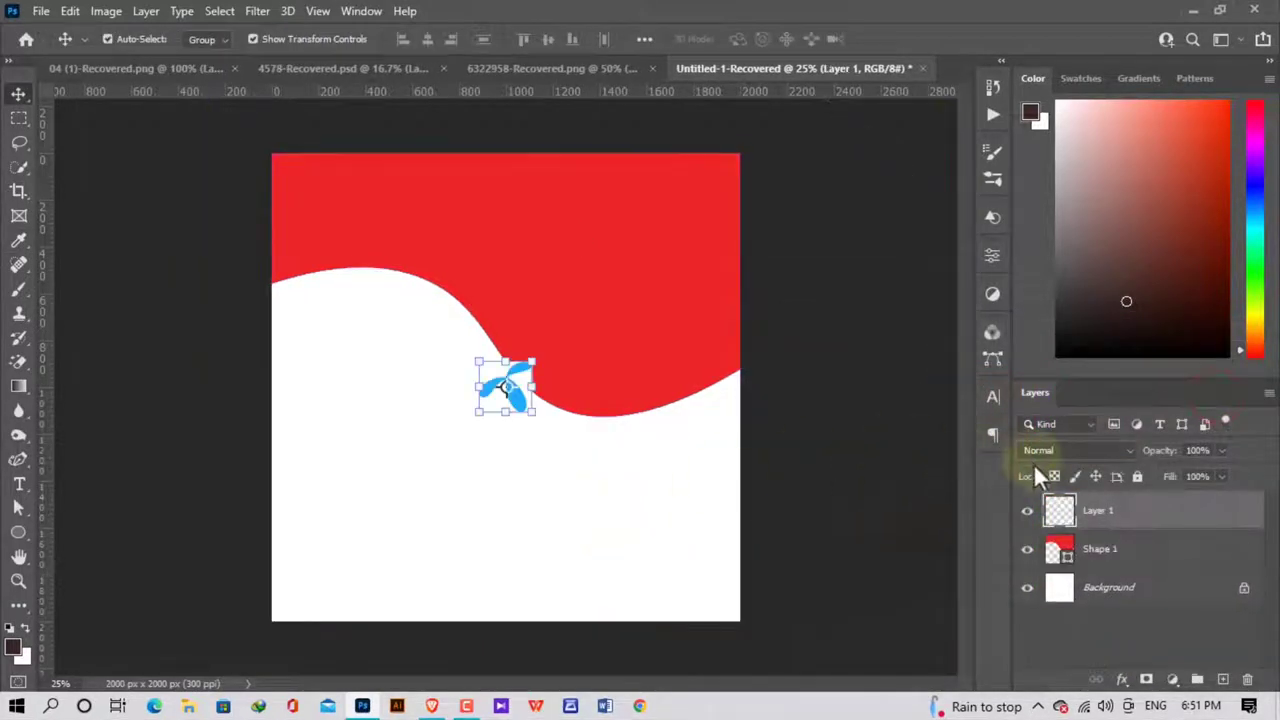
Recolour the wave with the logo's blue (#19aaf8), then delete the temporary logo.
double_click(1060, 550)
click(512, 388)
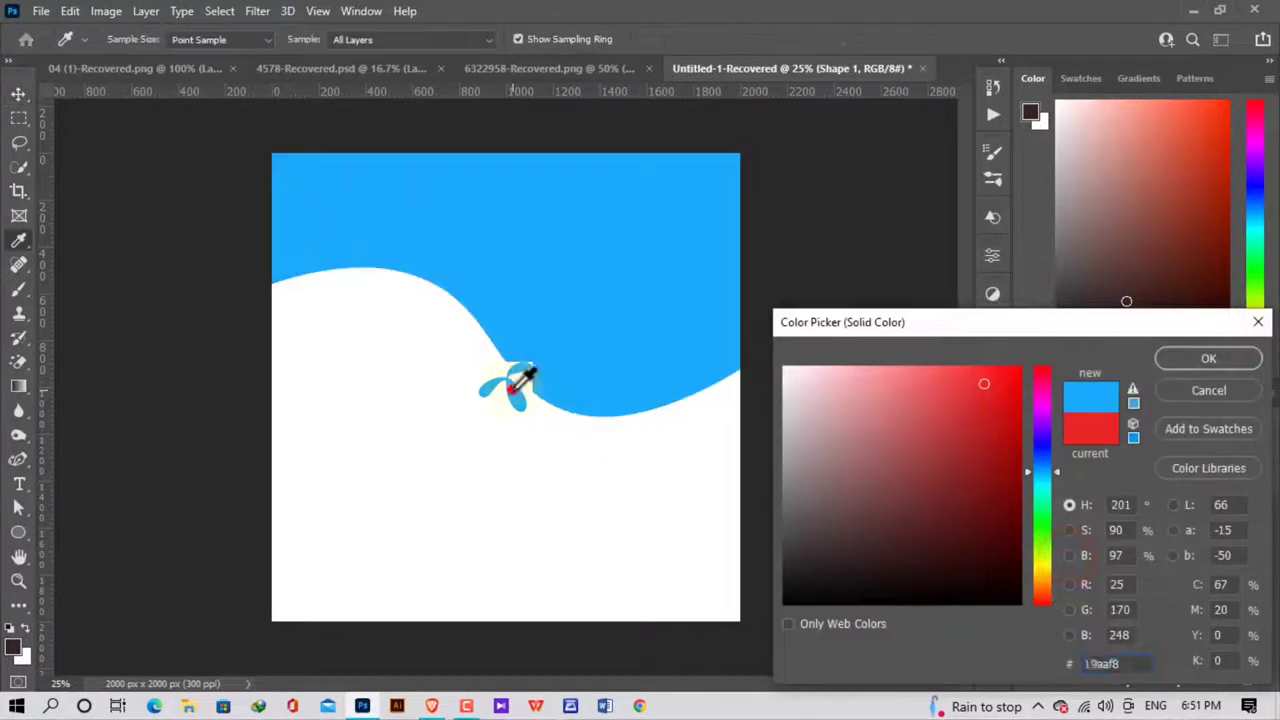
click(1208, 358)
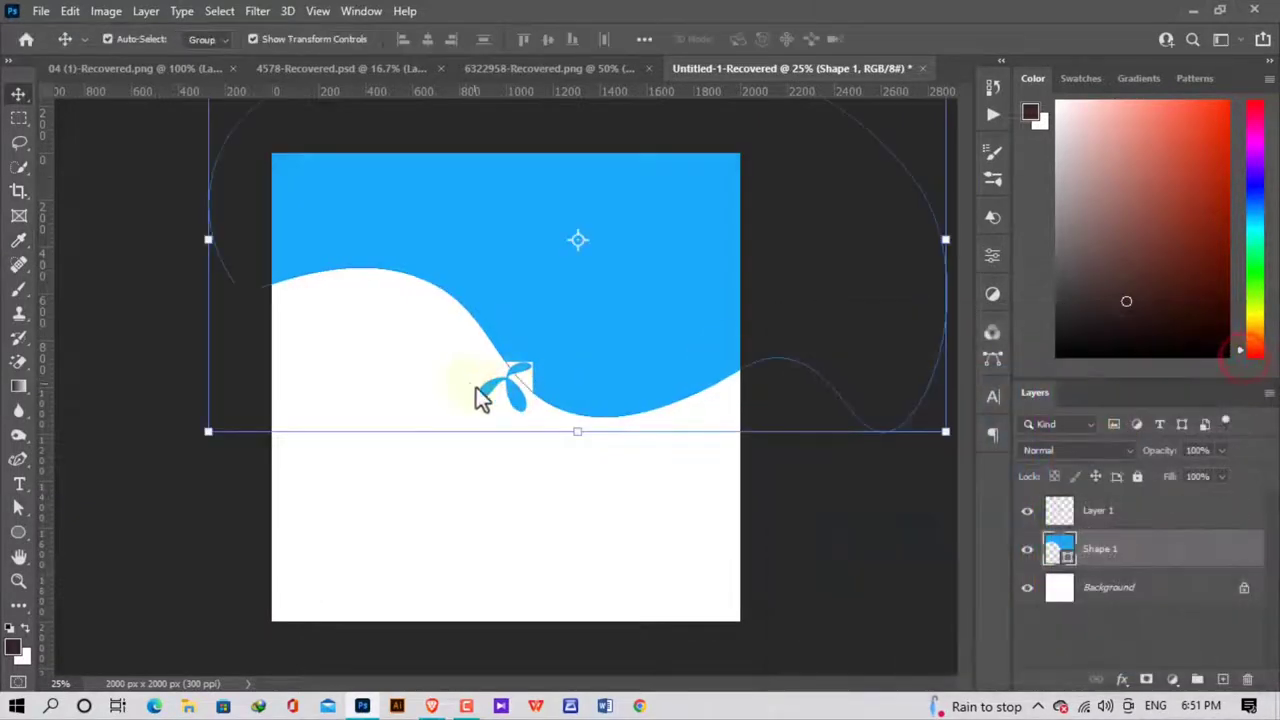
click(490, 390)
key(Delete)
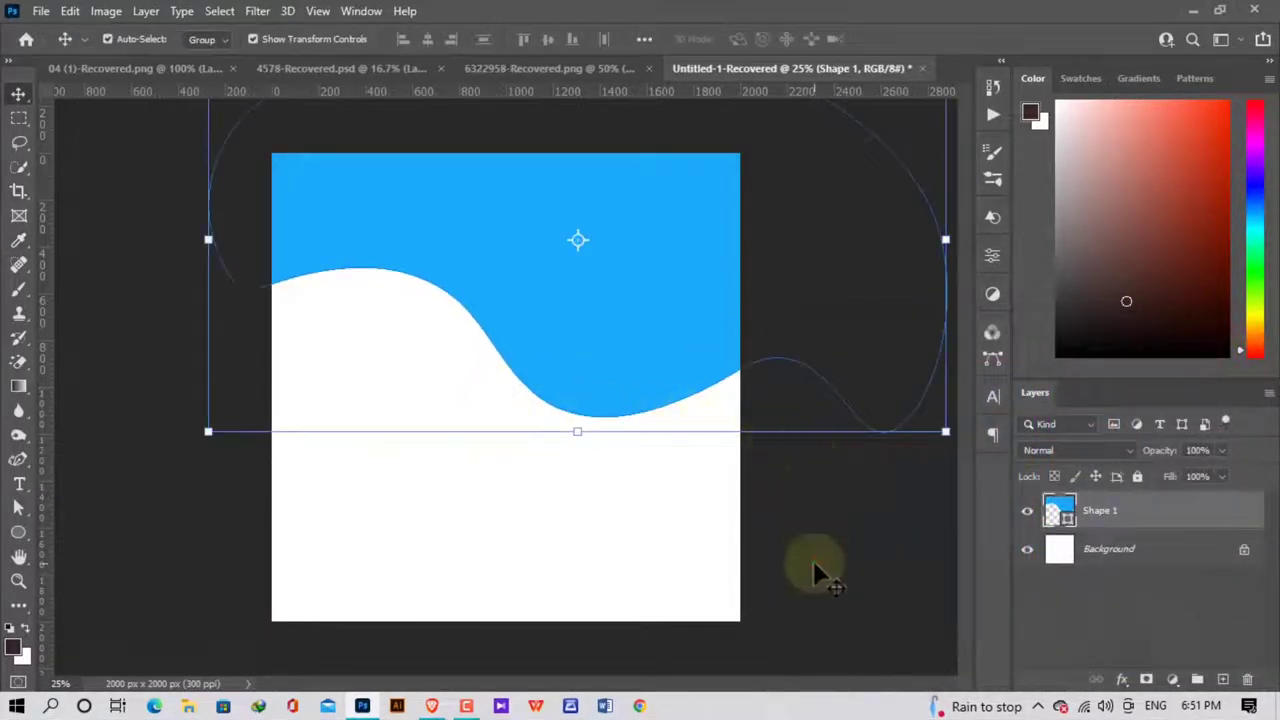
click(814, 575)
Enlarge the blue wave to 131.83% and move it so the curve dips lower.
click(590, 345)
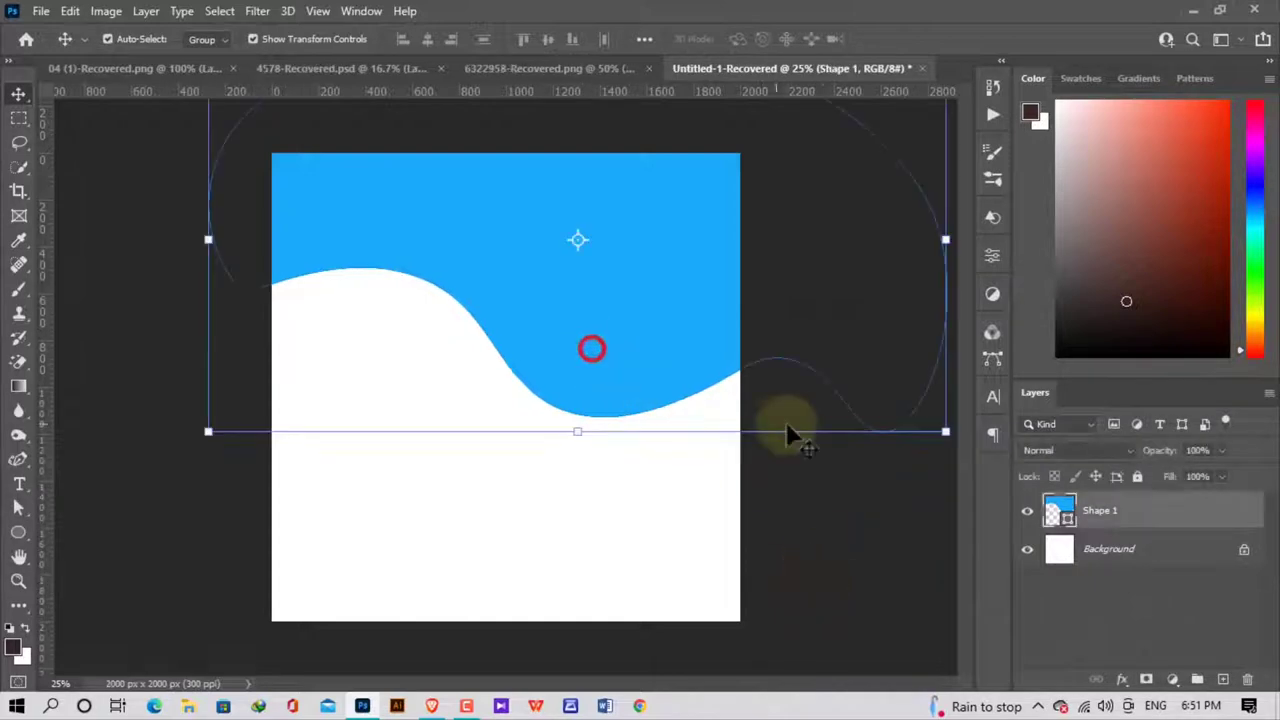
drag(945, 432, 1060, 493)
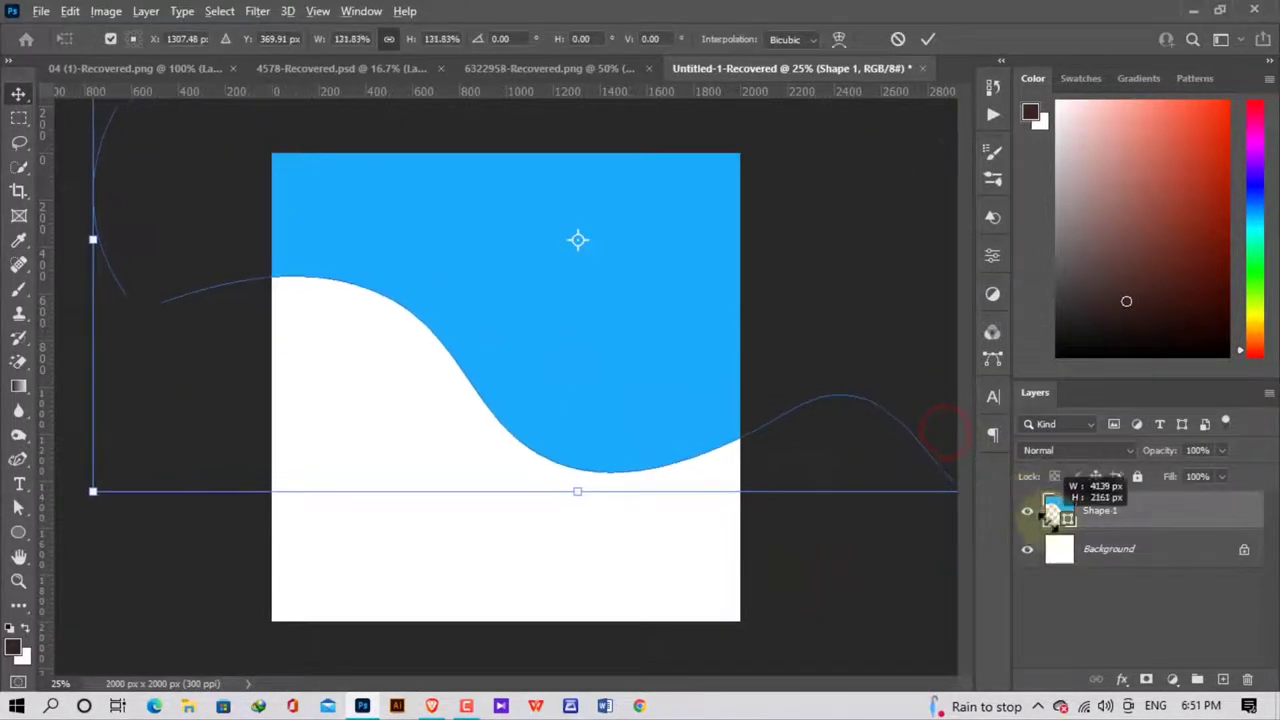
mouse_move(470, 337)
mouse_down()
mouse_move(537, 373)
mouse_move(567, 365)
mouse_up()
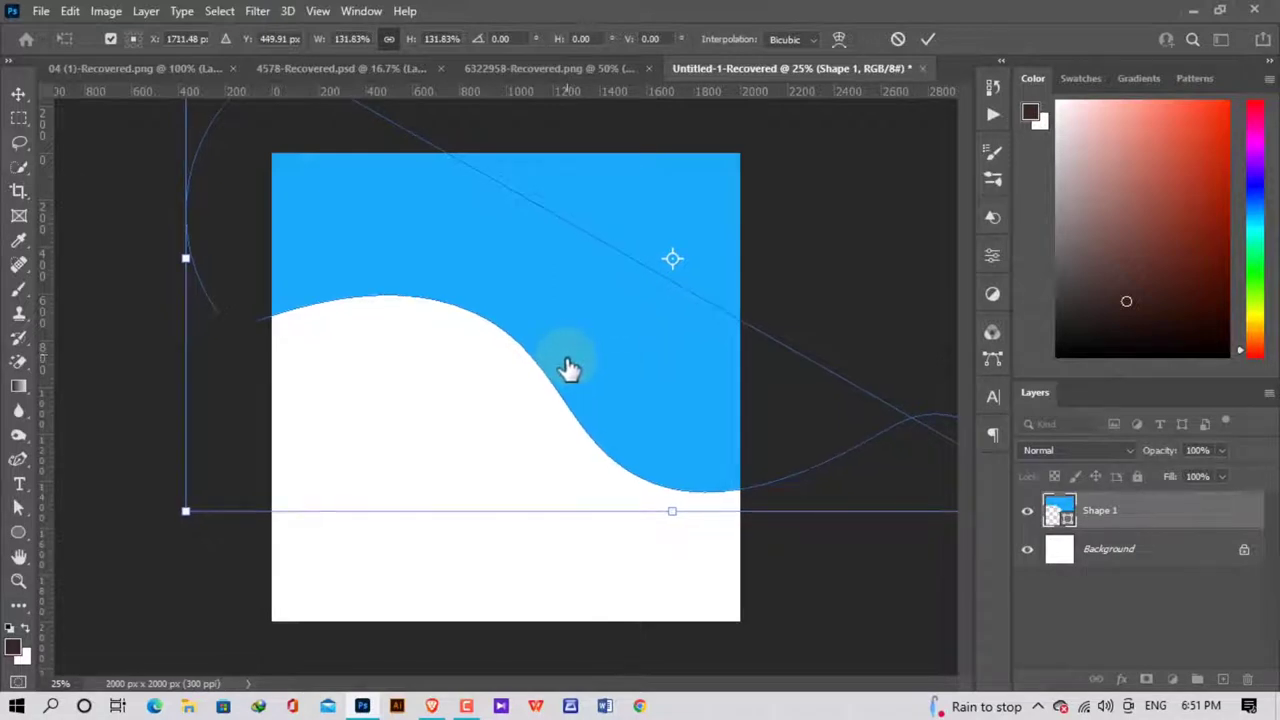
click(120, 420)
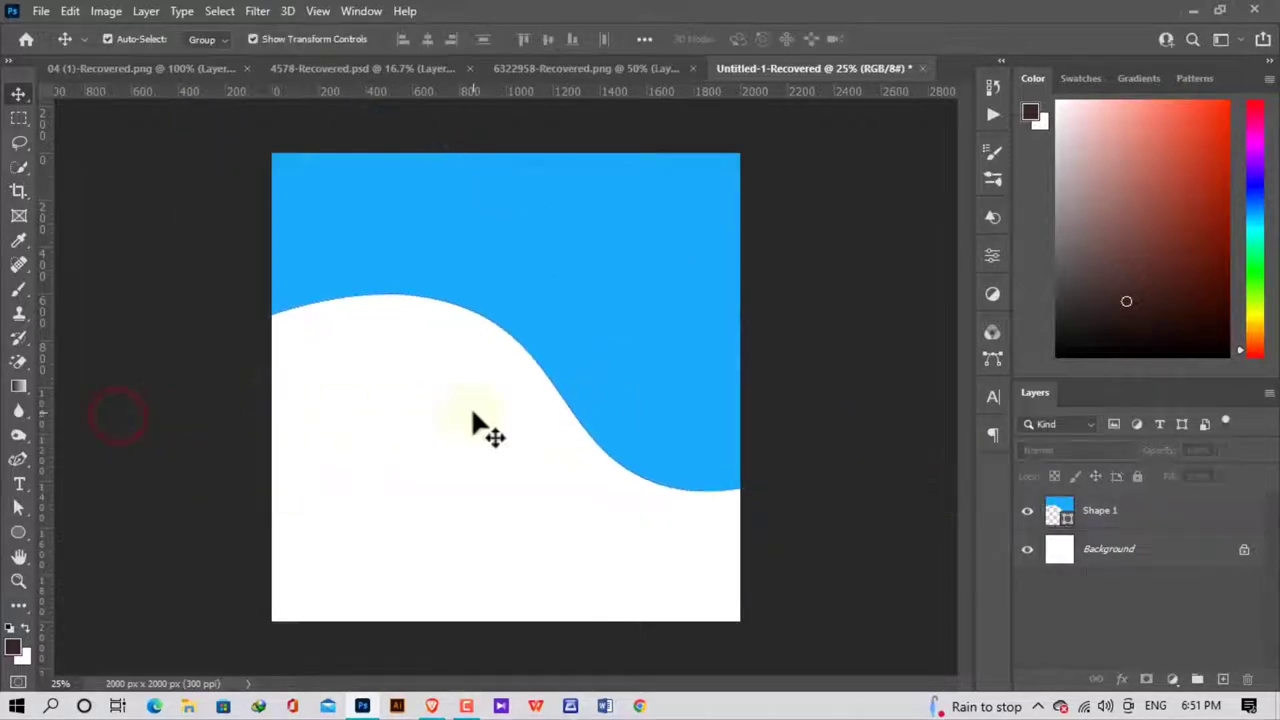
Bring the mother and child cutout from 6322958-Recovered.png into the ad.
scroll(478, 424, down, 2)
scroll(440, 433, down, 1)
scroll(423, 441, down, 2)
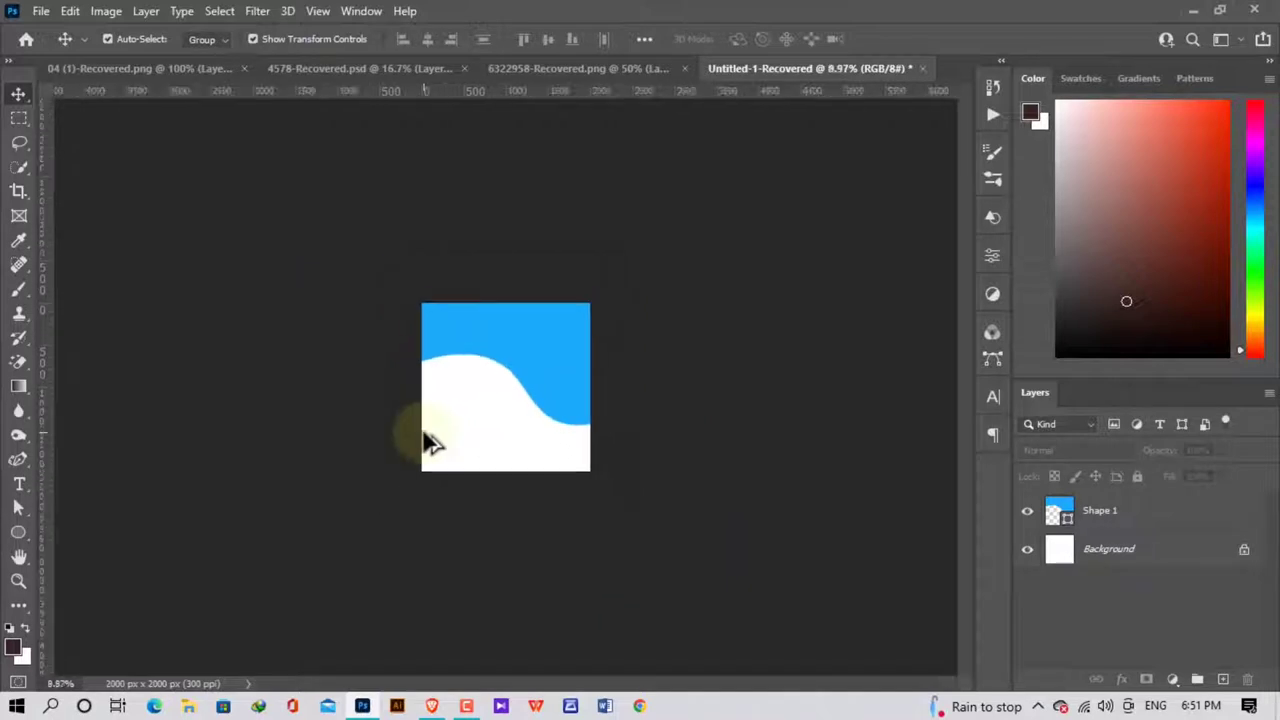
scroll(425, 443, up, 2)
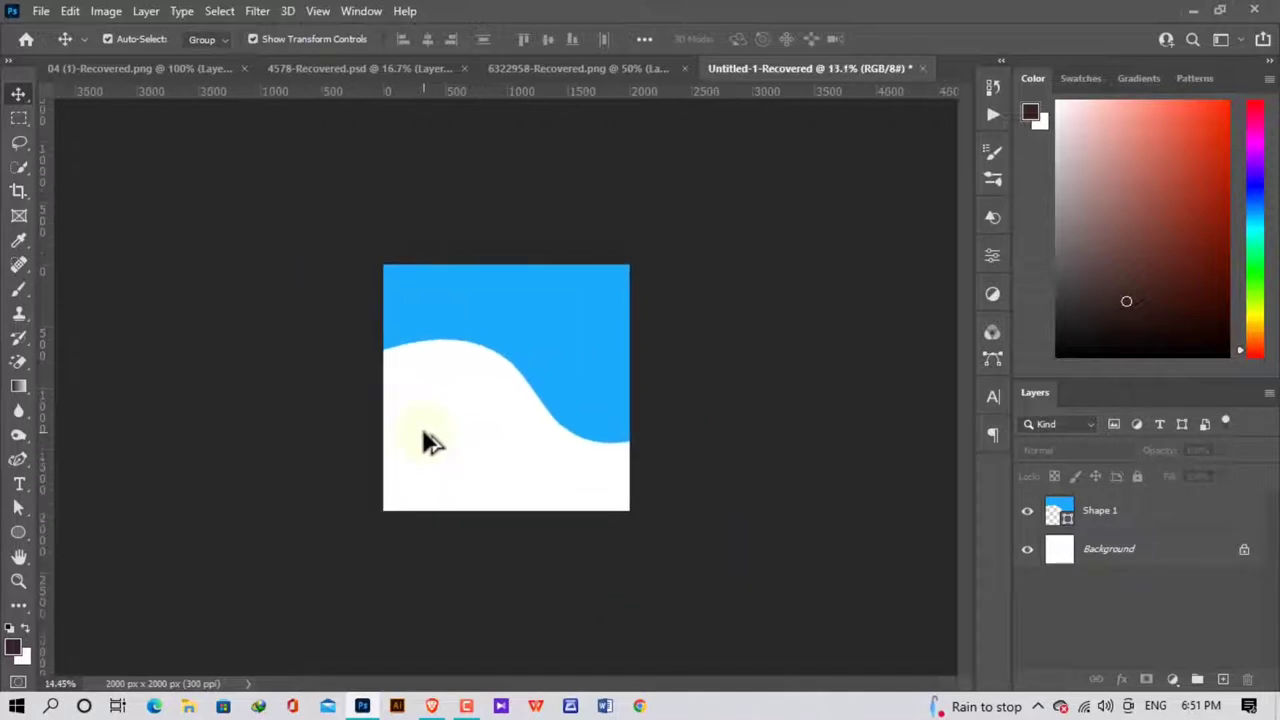
click(564, 72)
mouse_move(448, 350)
mouse_down()
mouse_move(380, 175)
mouse_move(456, 338)
mouse_move(357, 100)
mouse_move(729, 106)
mouse_move(740, 86)
mouse_move(517, 505)
mouse_move(463, 458)
mouse_up()
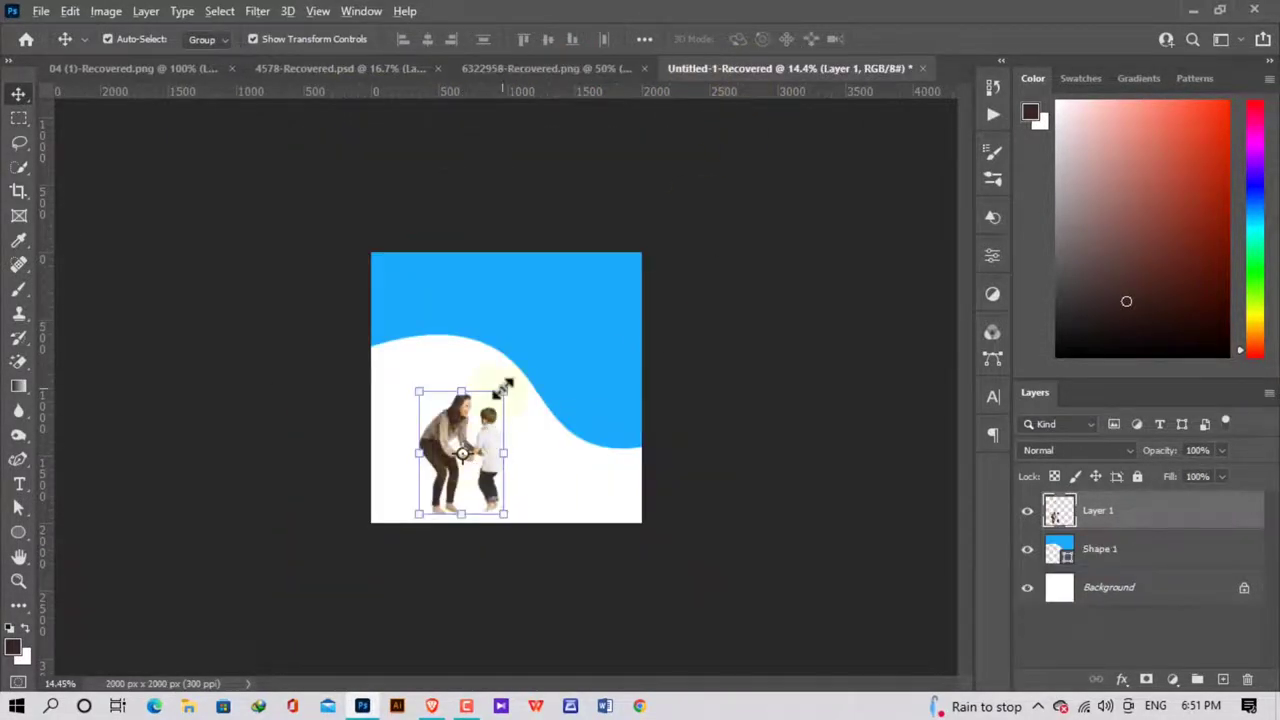
Enlarge the cutout slightly and position it in the lower-left white area.
mouse_move(503, 388)
mouse_down()
mouse_move(486, 371)
mouse_move(505, 380)
mouse_up()
drag(466, 432, 434, 420)
key(Return)
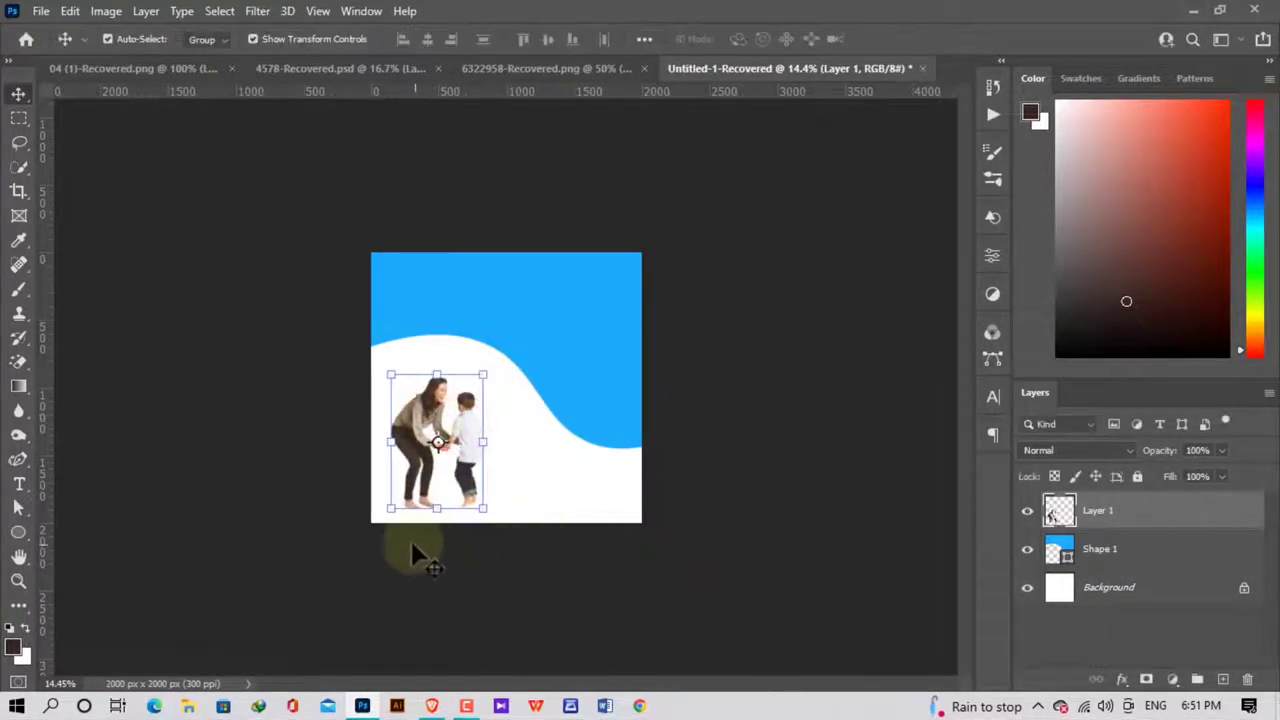
key(ctrl+plus)
key(ctrl+plus)
key(ctrl+plus)
key(ctrl+minus)
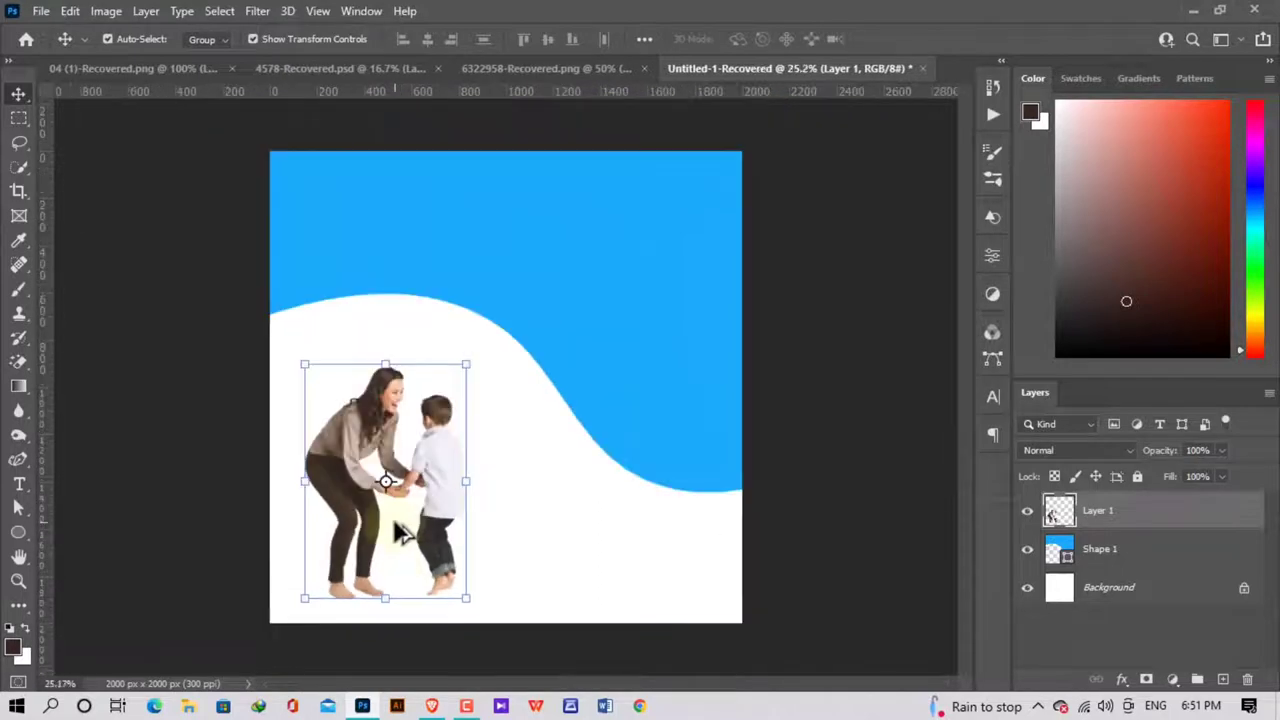
drag(356, 498, 340, 510)
Draw a flat ellipse beneath the child's toes with the Ellipse Tool.
click(818, 596)
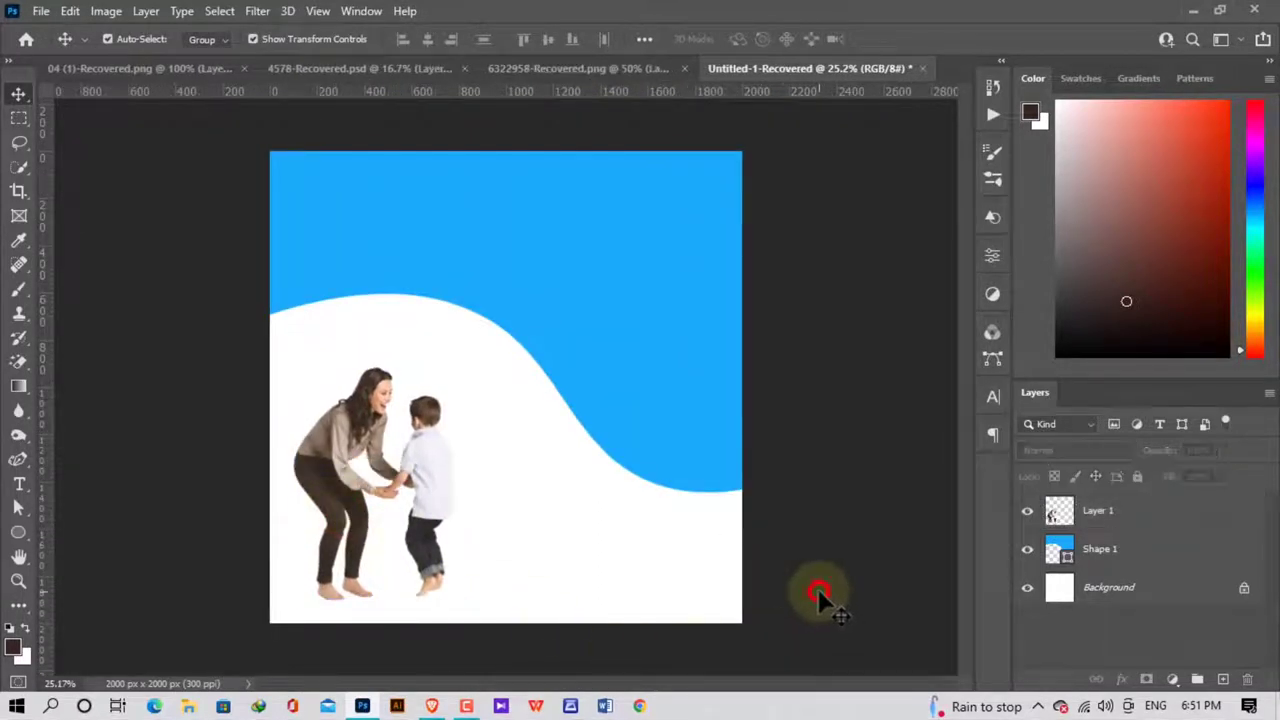
scroll(355, 568, up, 2)
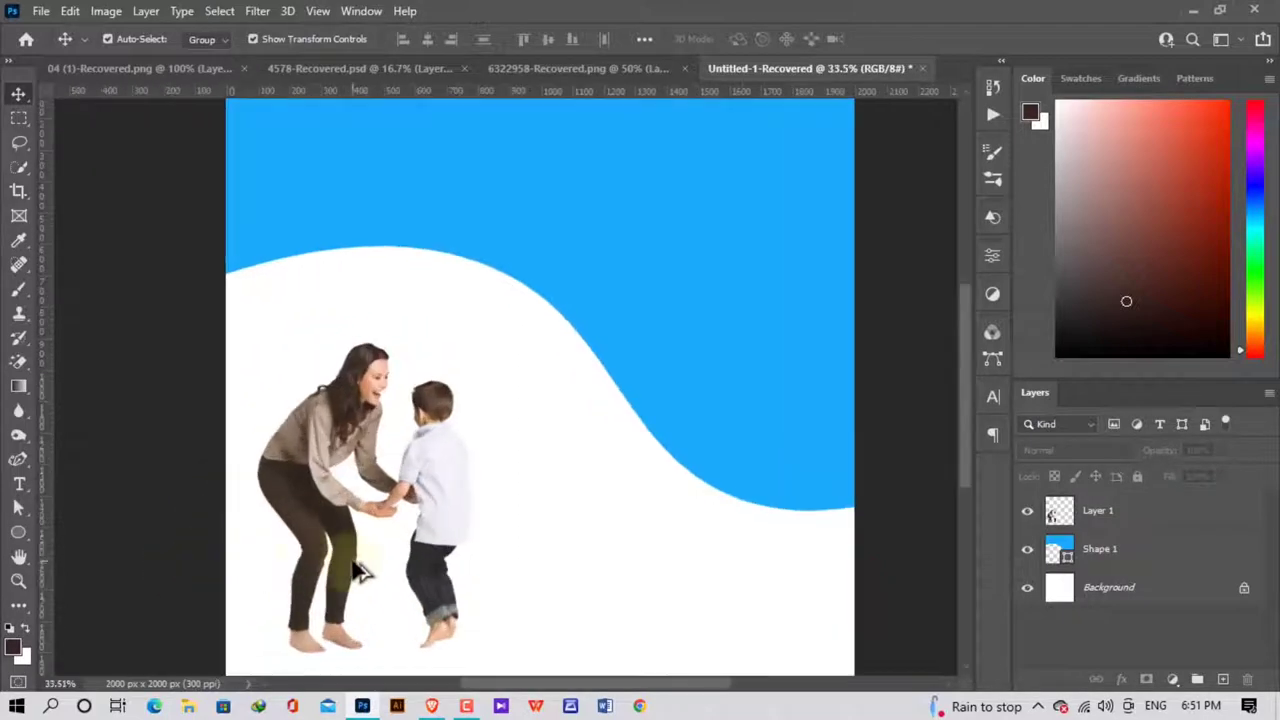
scroll(365, 565, up, 1)
scroll(360, 571, up, 2)
scroll(280, 582, up, 2)
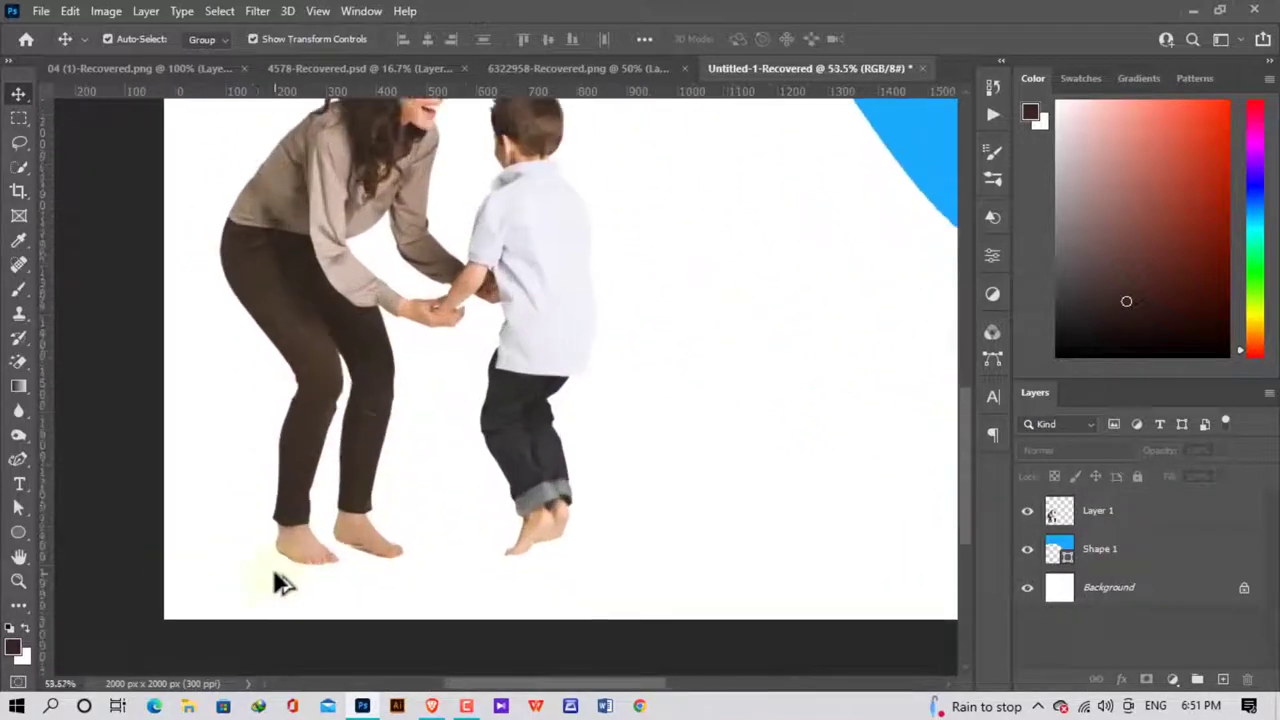
scroll(283, 583, up, 2)
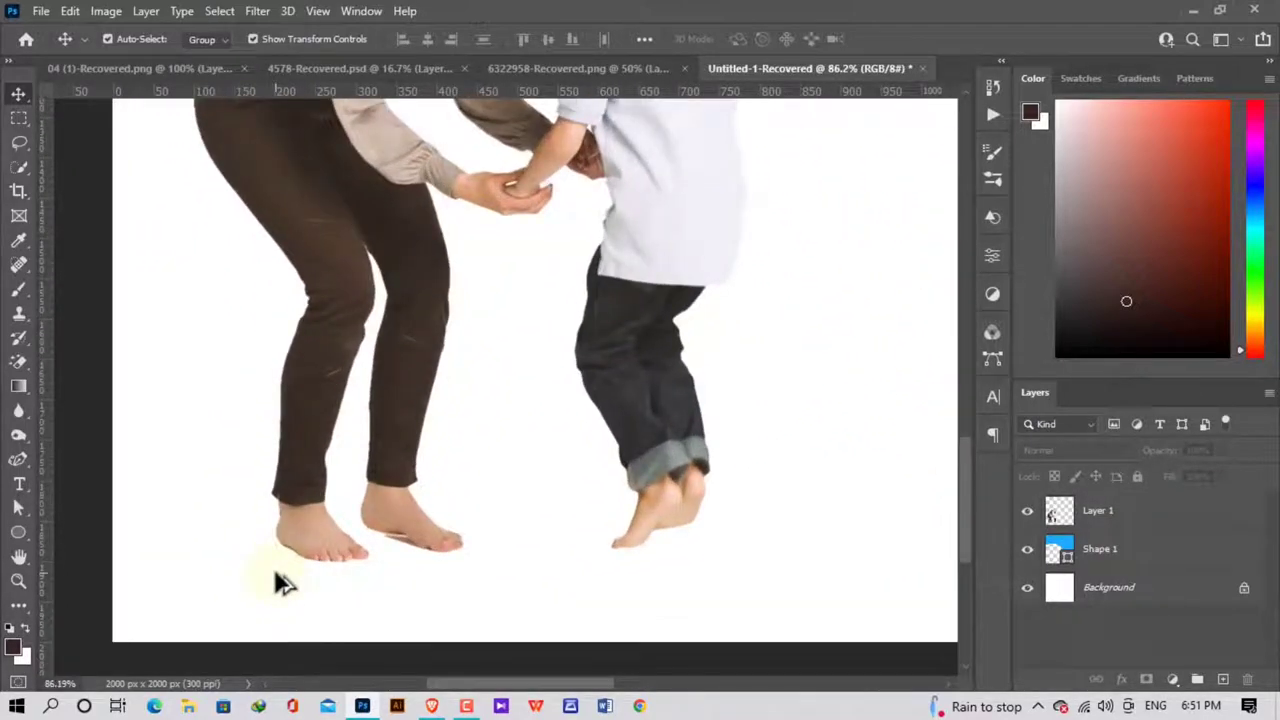
scroll(280, 583, down, 1)
scroll(403, 563, up, 2)
scroll(403, 566, up, 2)
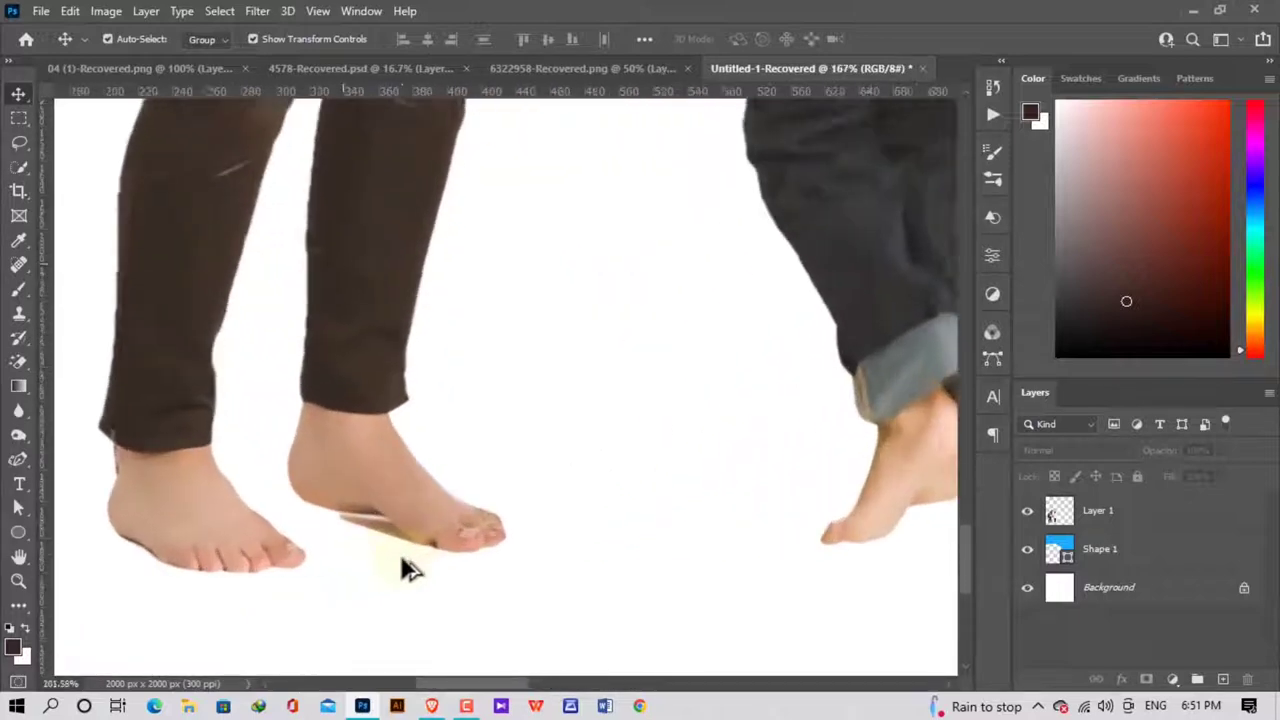
scroll(406, 568, up, 2)
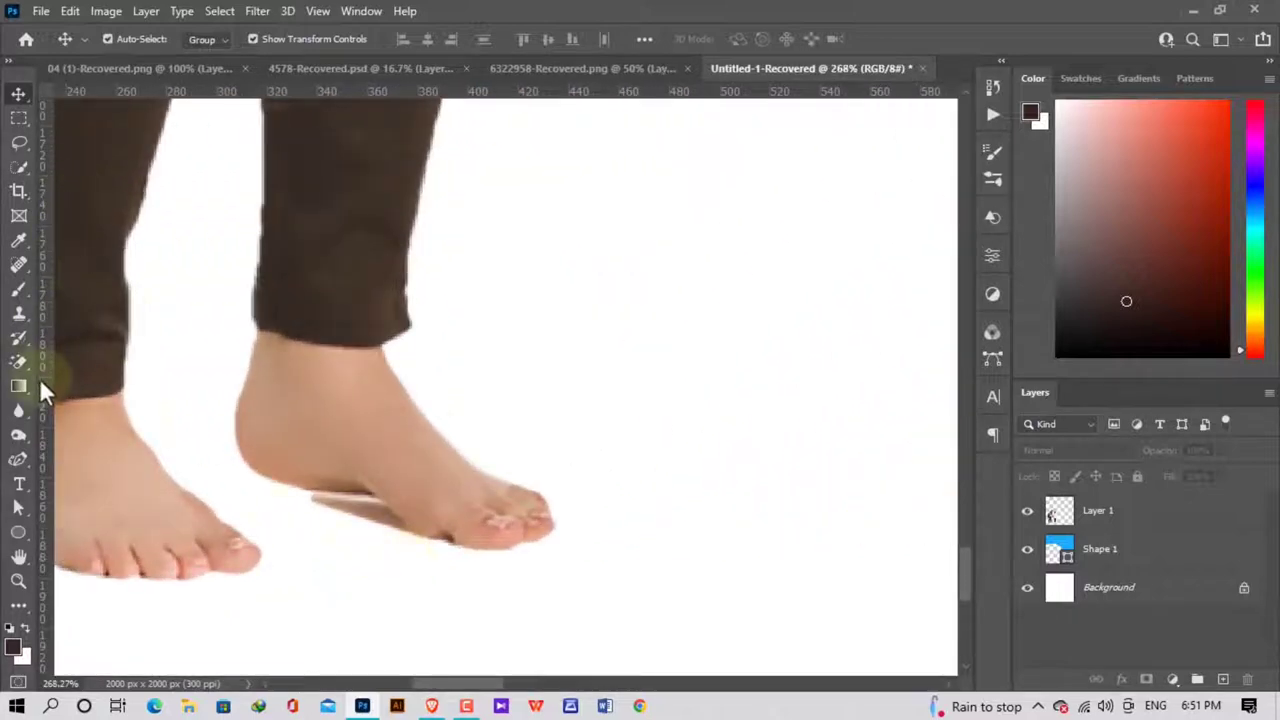
click(18, 533)
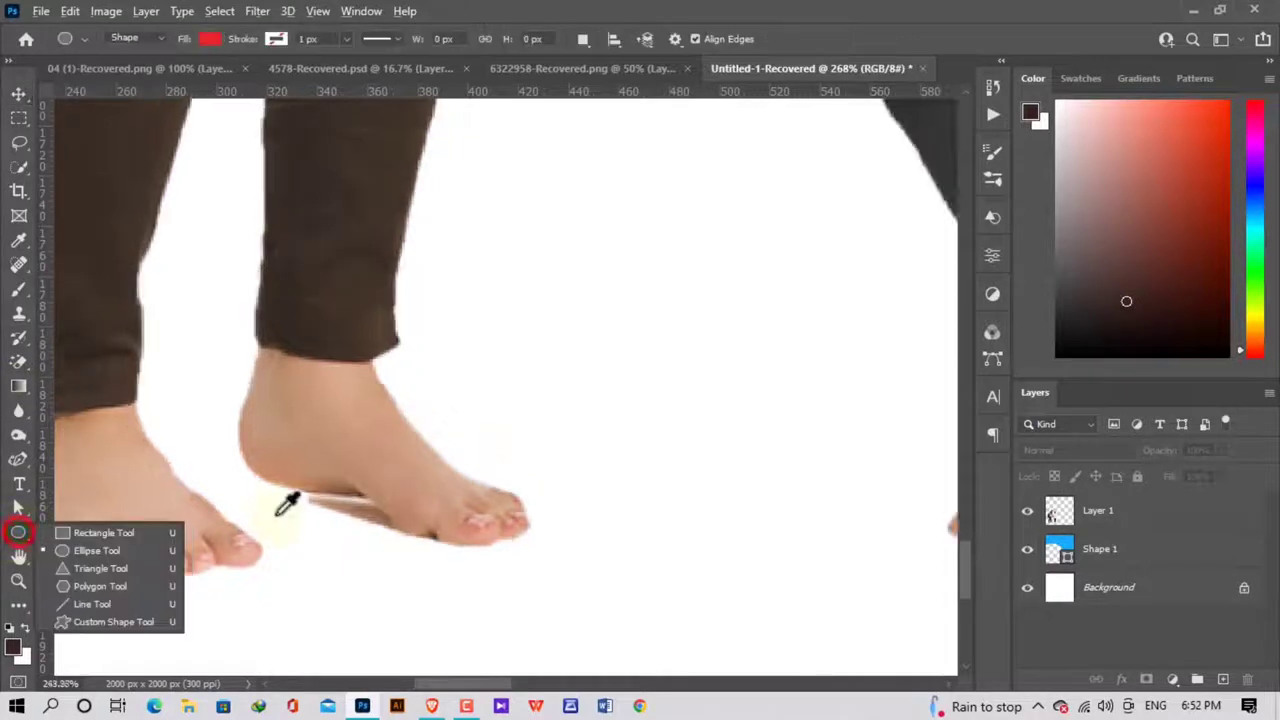
scroll(64, 556, down, 3)
click(71, 554)
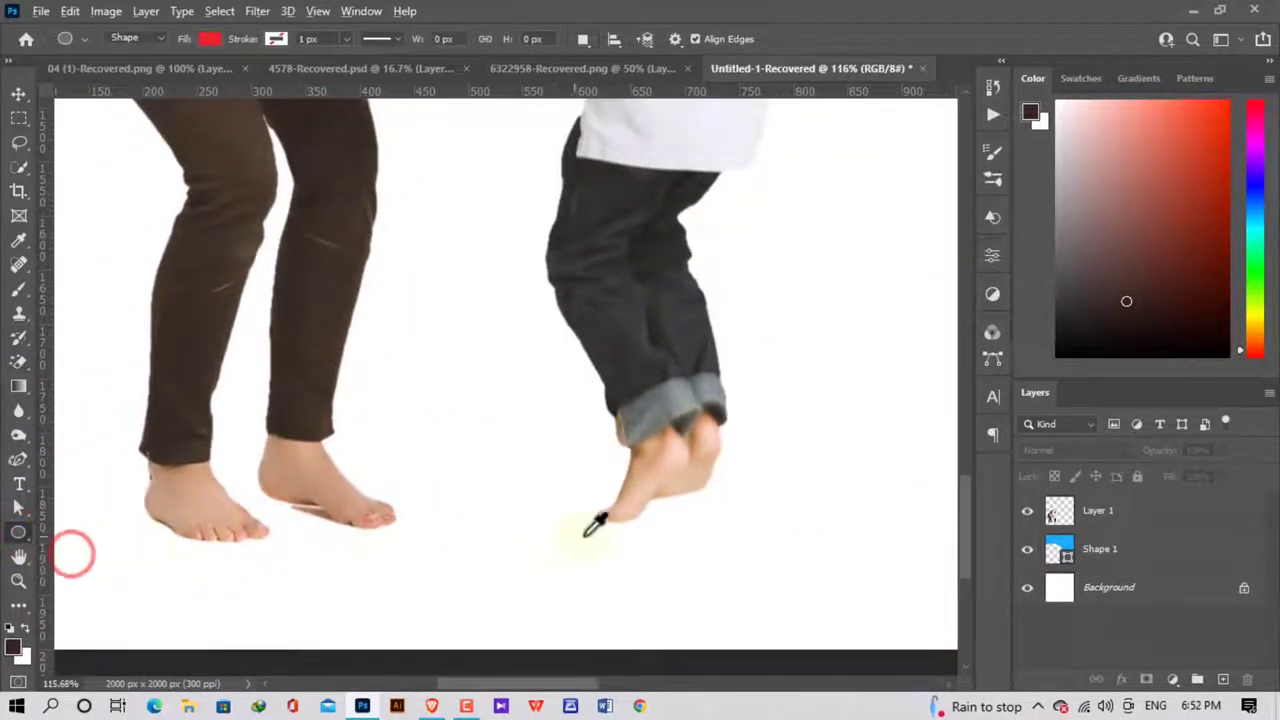
drag(592, 520, 693, 518)
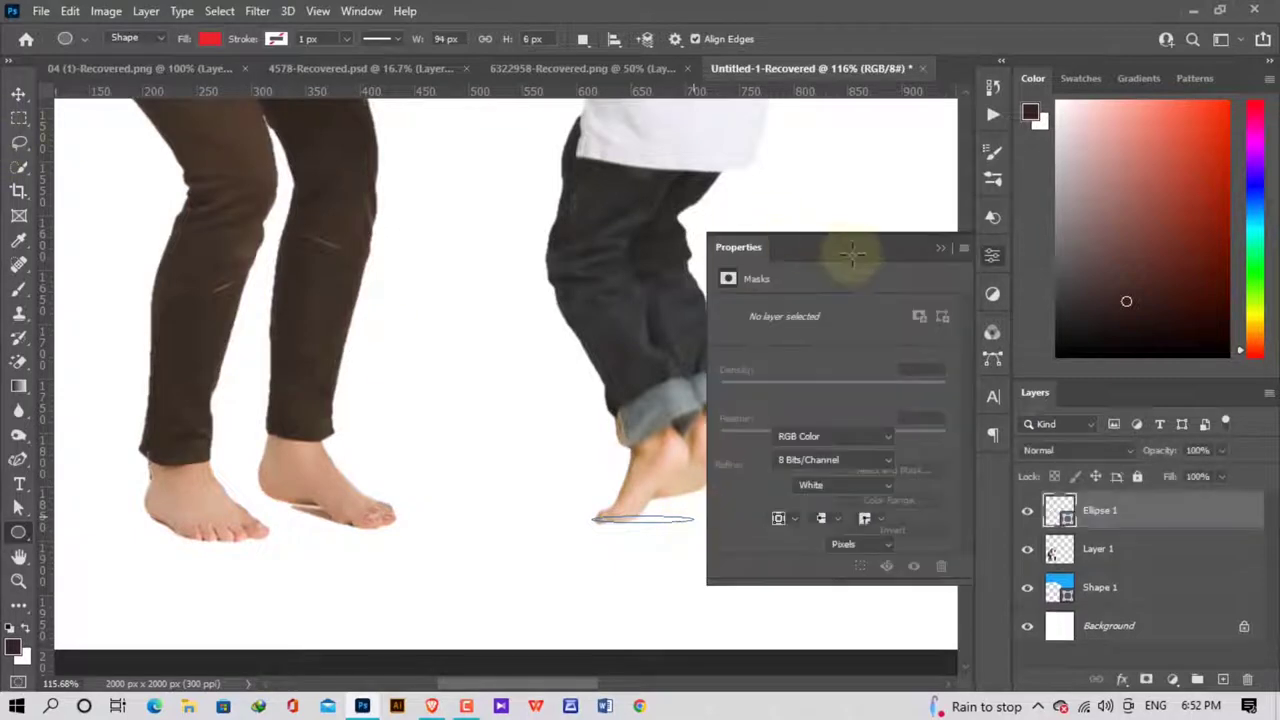
Fill the ellipse black, then widen, rotate it about -21.5° and shorten it.
click(777, 443)
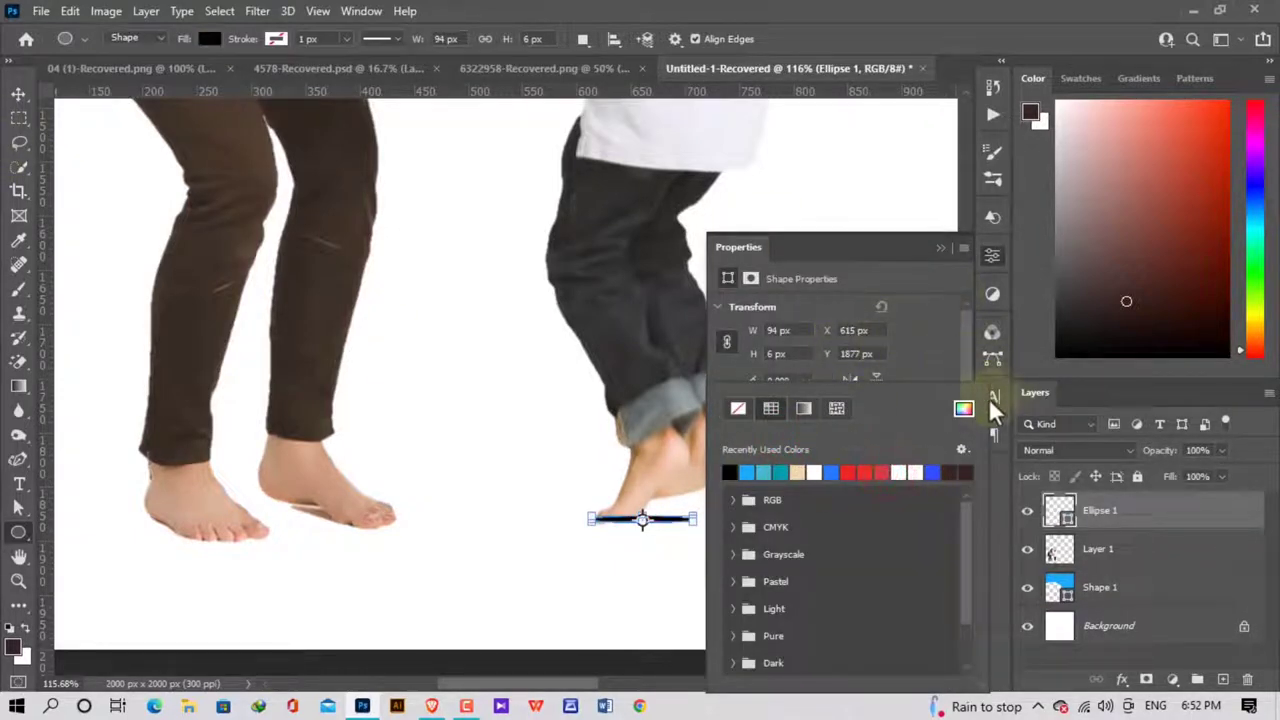
click(941, 248)
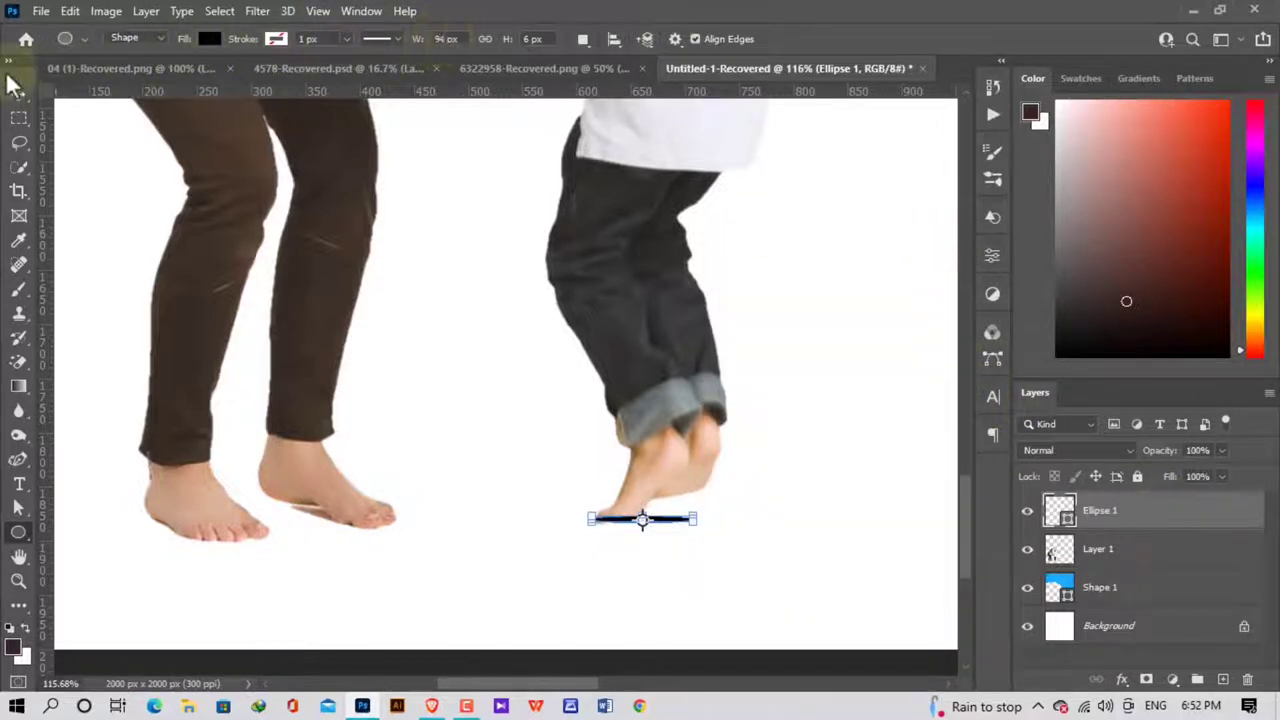
click(16, 96)
mouse_move(694, 515)
mouse_down()
mouse_move(729, 491)
mouse_move(728, 508)
mouse_move(668, 513)
mouse_move(692, 518)
mouse_move(686, 527)
mouse_up()
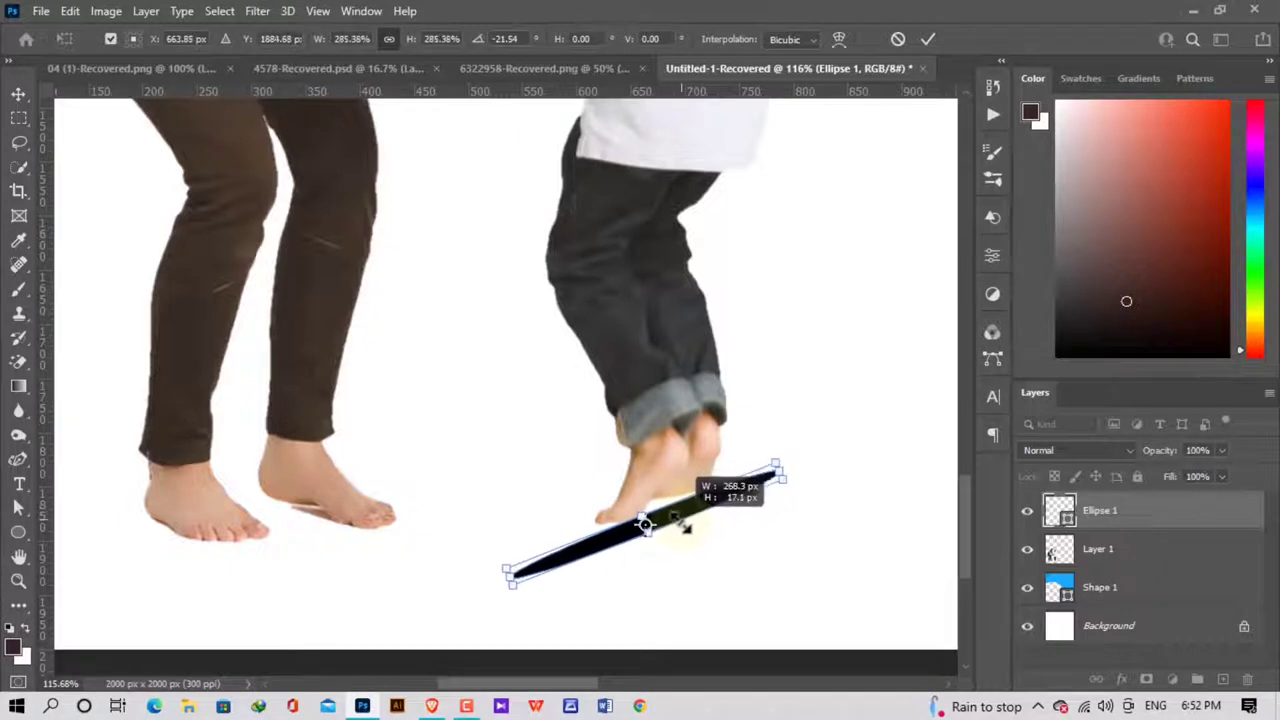
drag(779, 457, 660, 522)
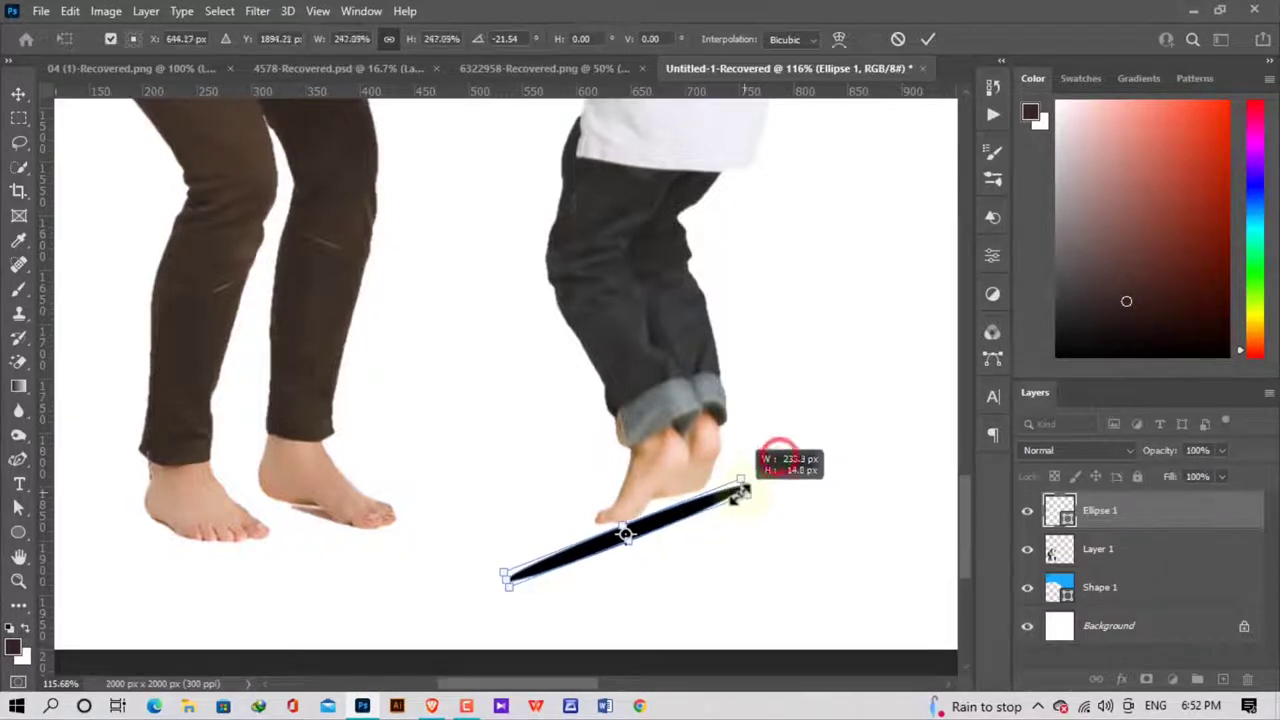
Give the ellipse 21% opacity and 68% fill, and nudge the cutout slightly left.
key(Return)
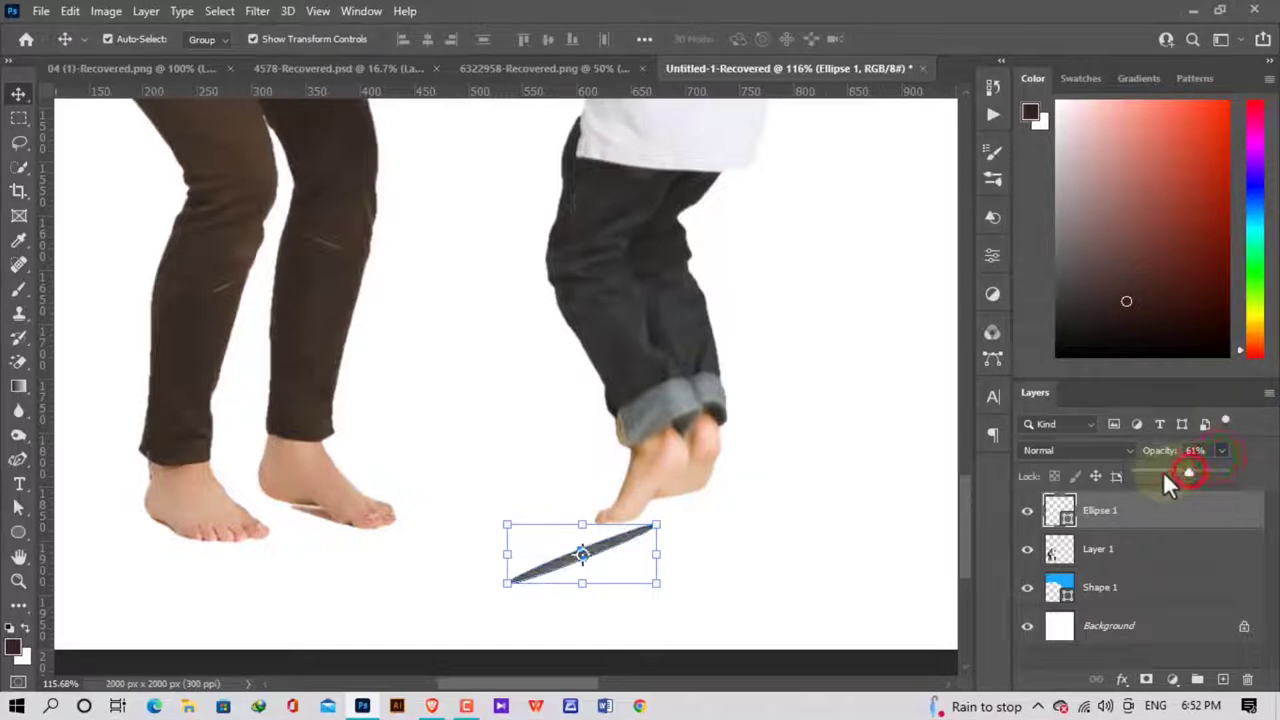
click(1154, 467)
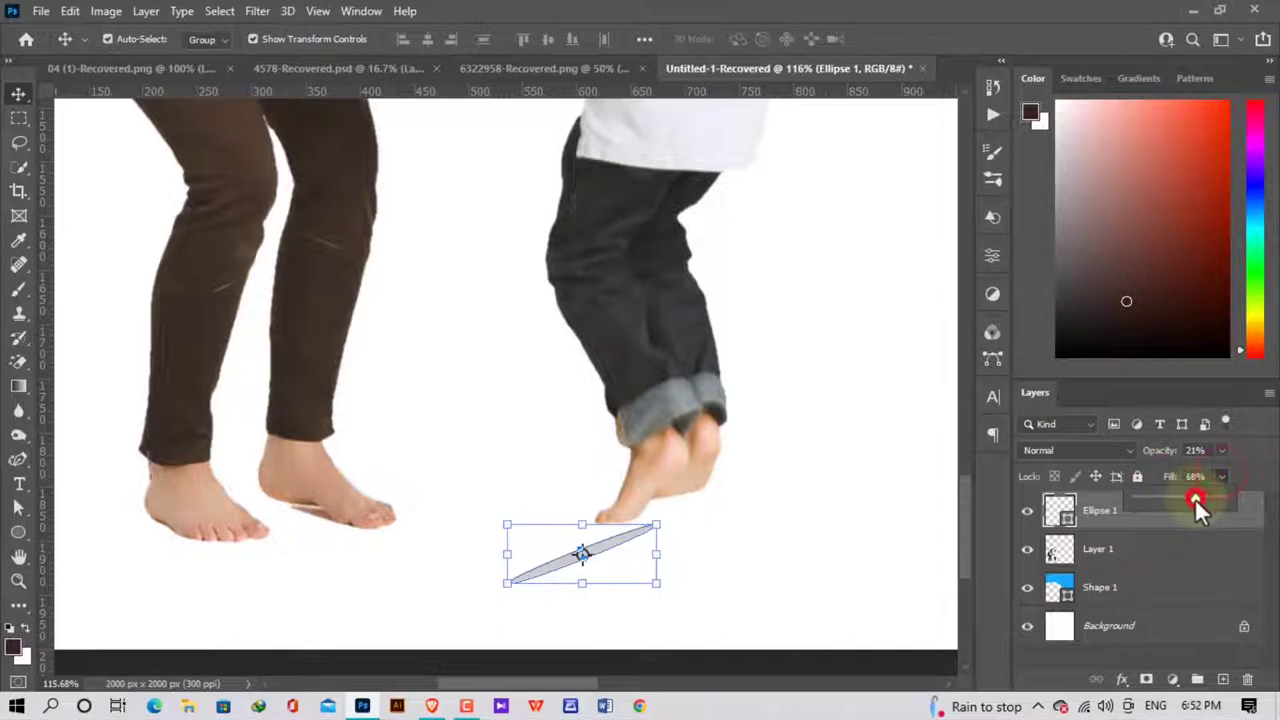
click(120, 160)
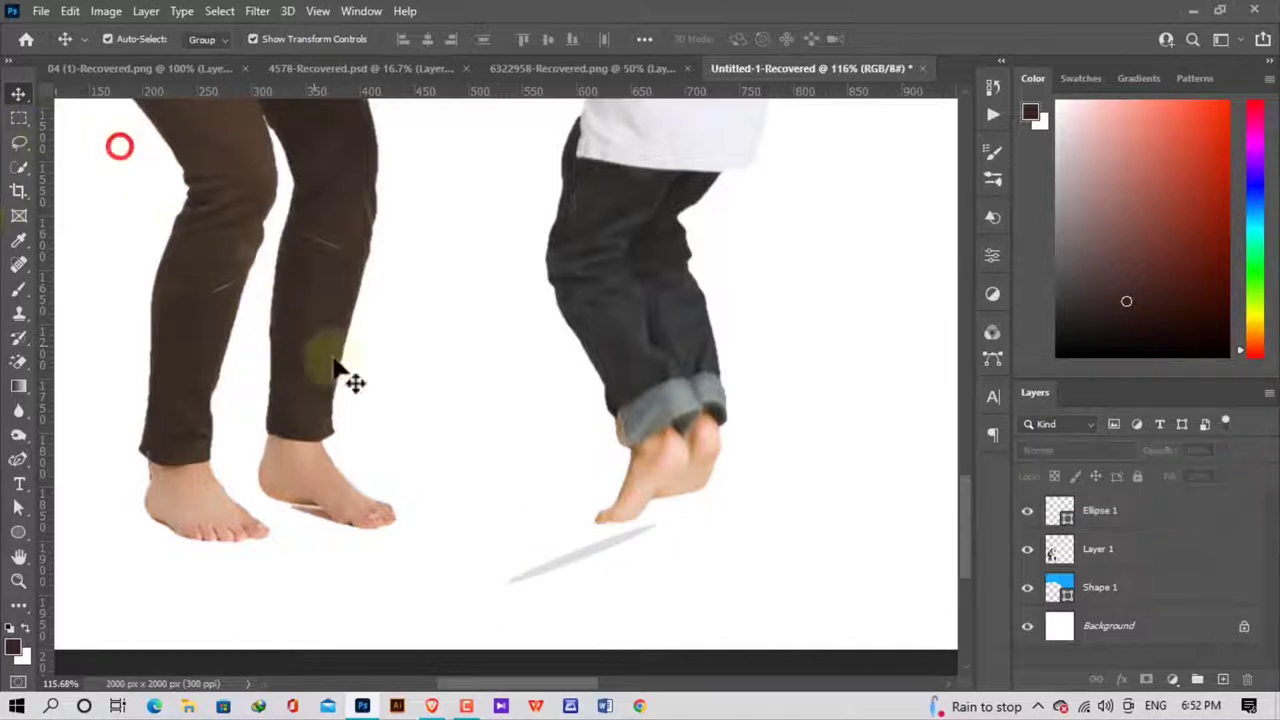
click(584, 545)
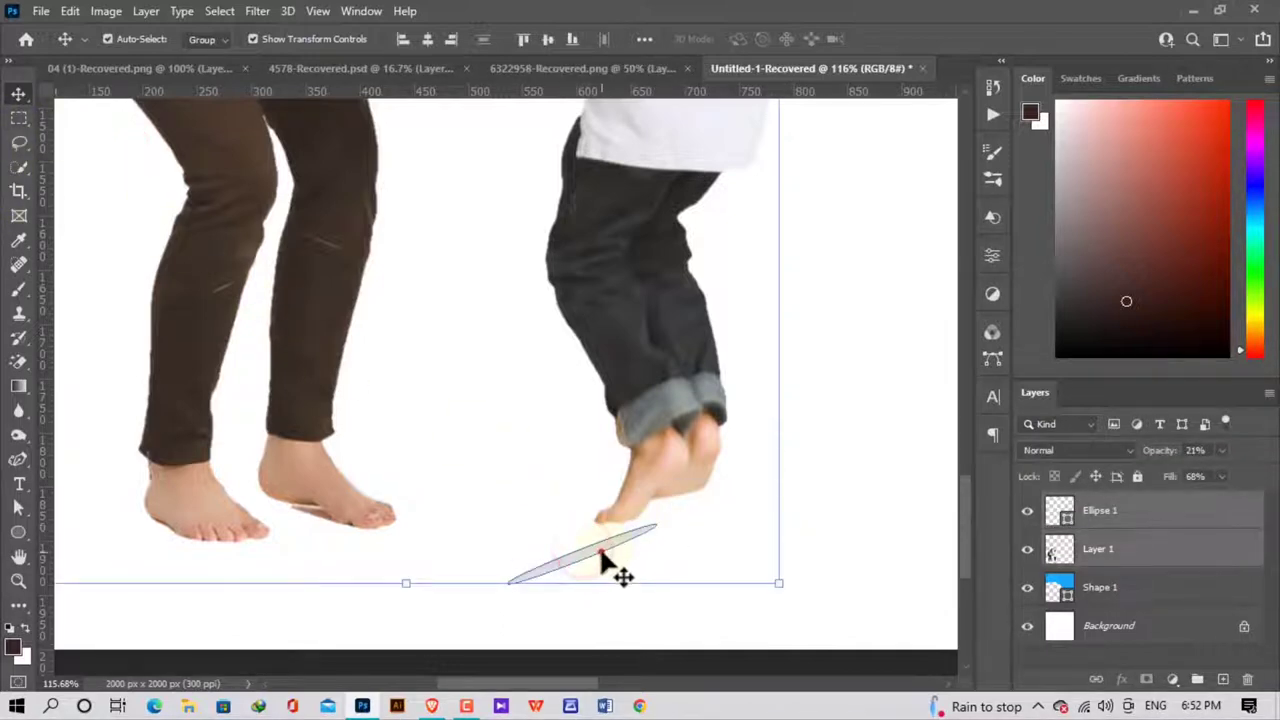
drag(640, 548, 596, 545)
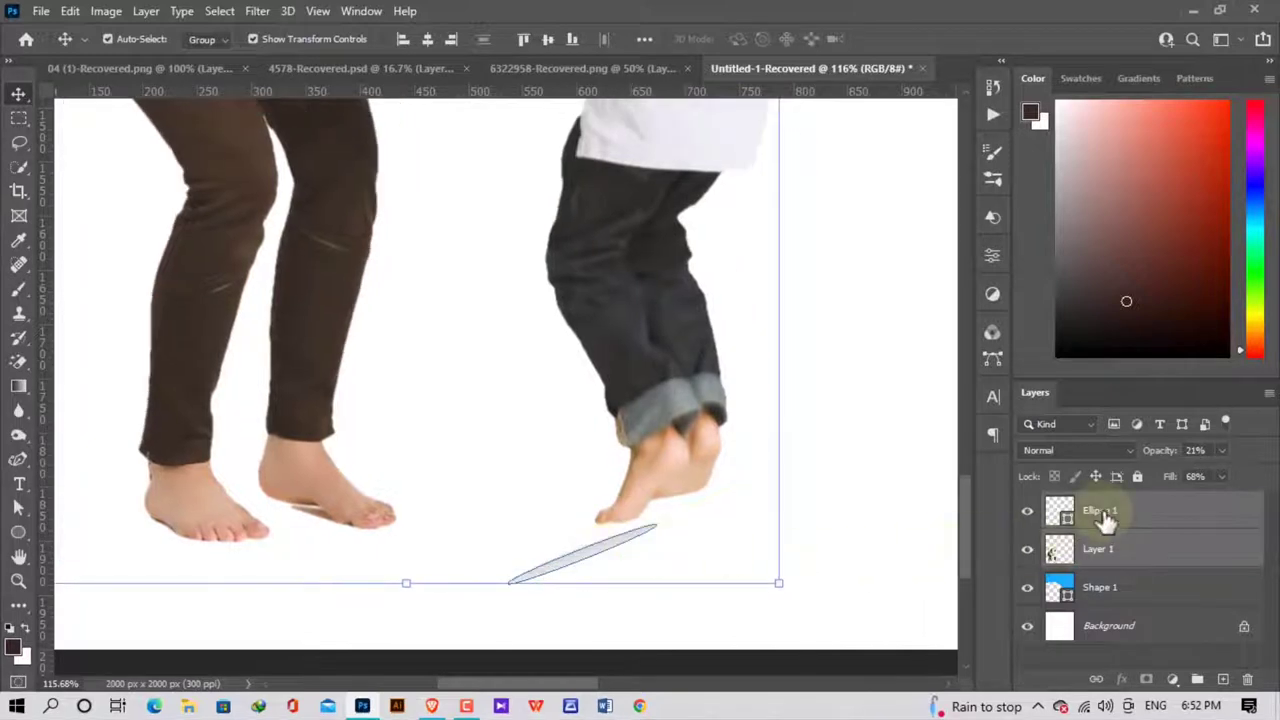
Move the faint ellipse under the boy's toes and send it behind the cutout layer.
click(1100, 510)
drag(615, 545, 673, 502)
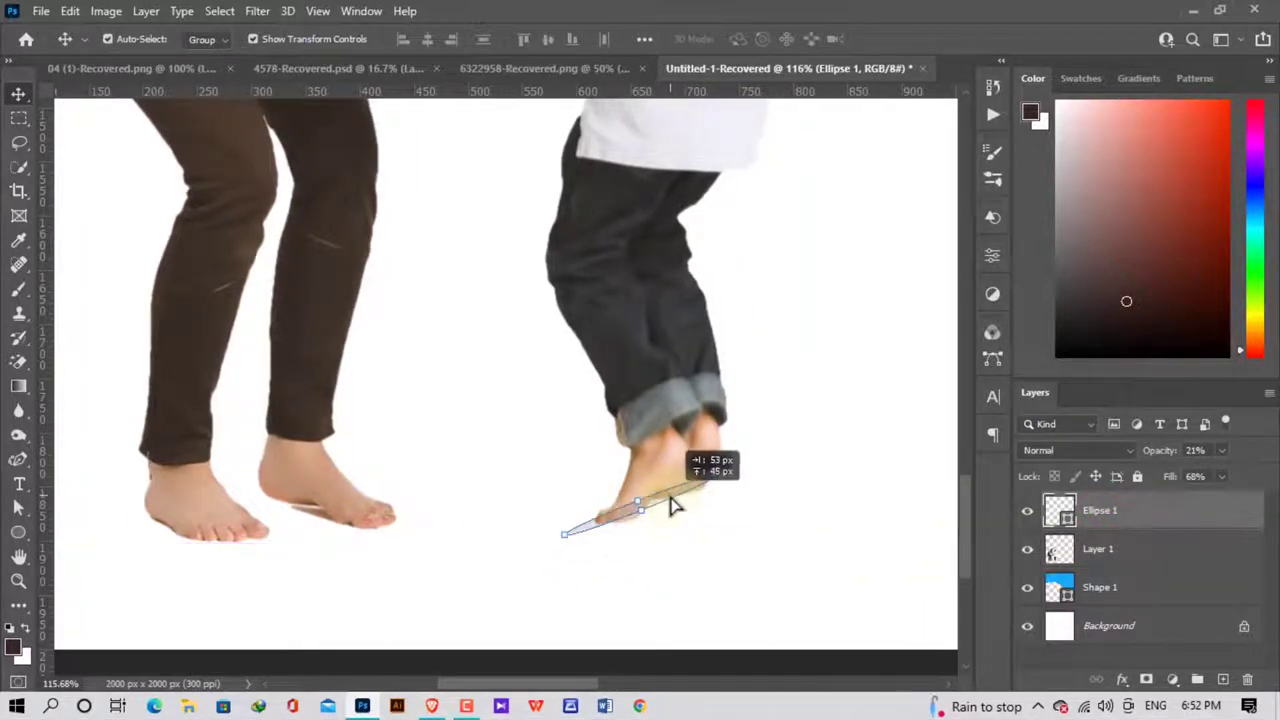
drag(673, 507, 674, 507)
key(ctrl+bracketleft)
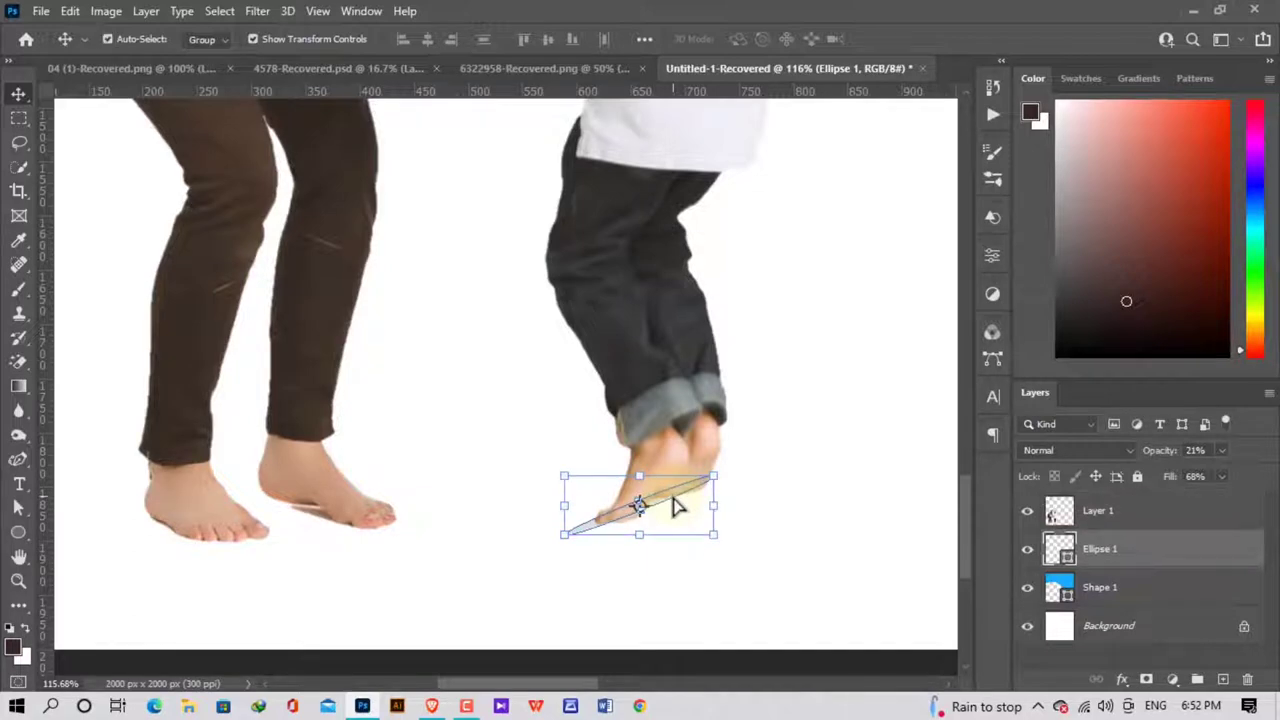
click(806, 600)
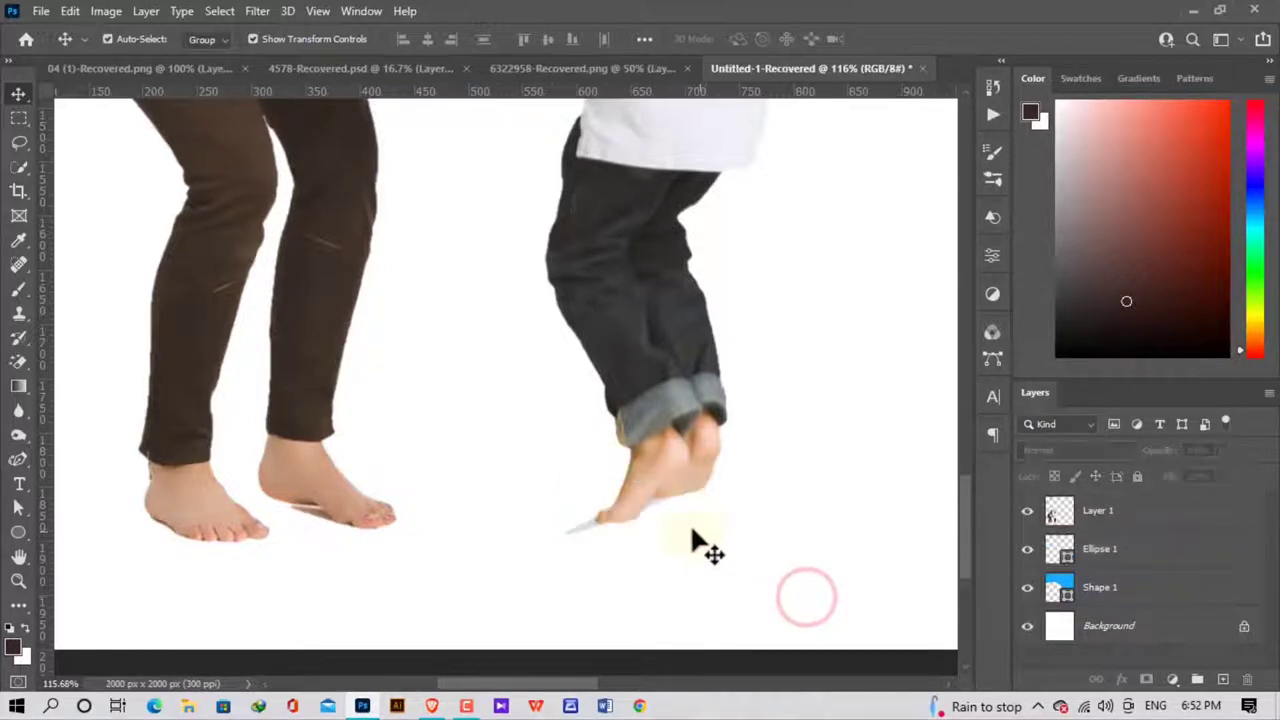
alt+scroll(597, 528, up, 1)
alt+scroll(597, 528, down, 5)
alt+scroll(614, 557, down, 1)
Shift the boy's shadow ellipse slightly right under his feet.
alt+scroll(686, 640, up, 3)
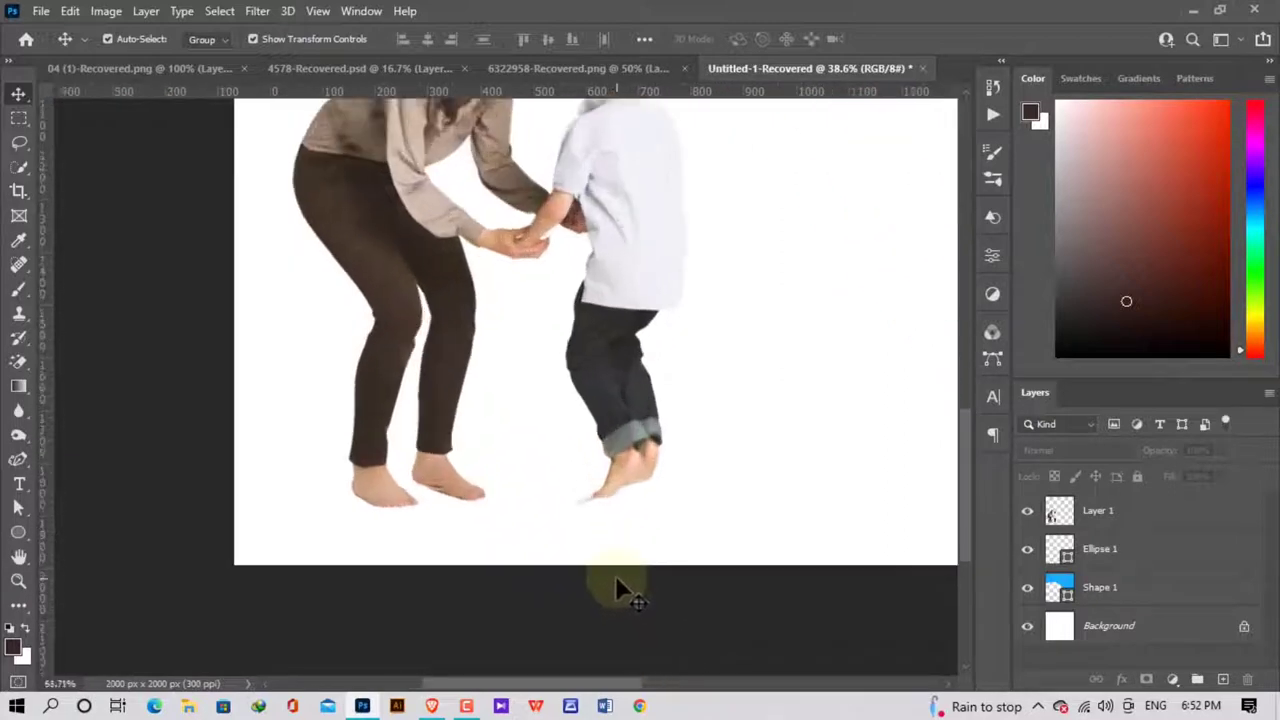
alt+scroll(614, 586, up, 2)
click(573, 451)
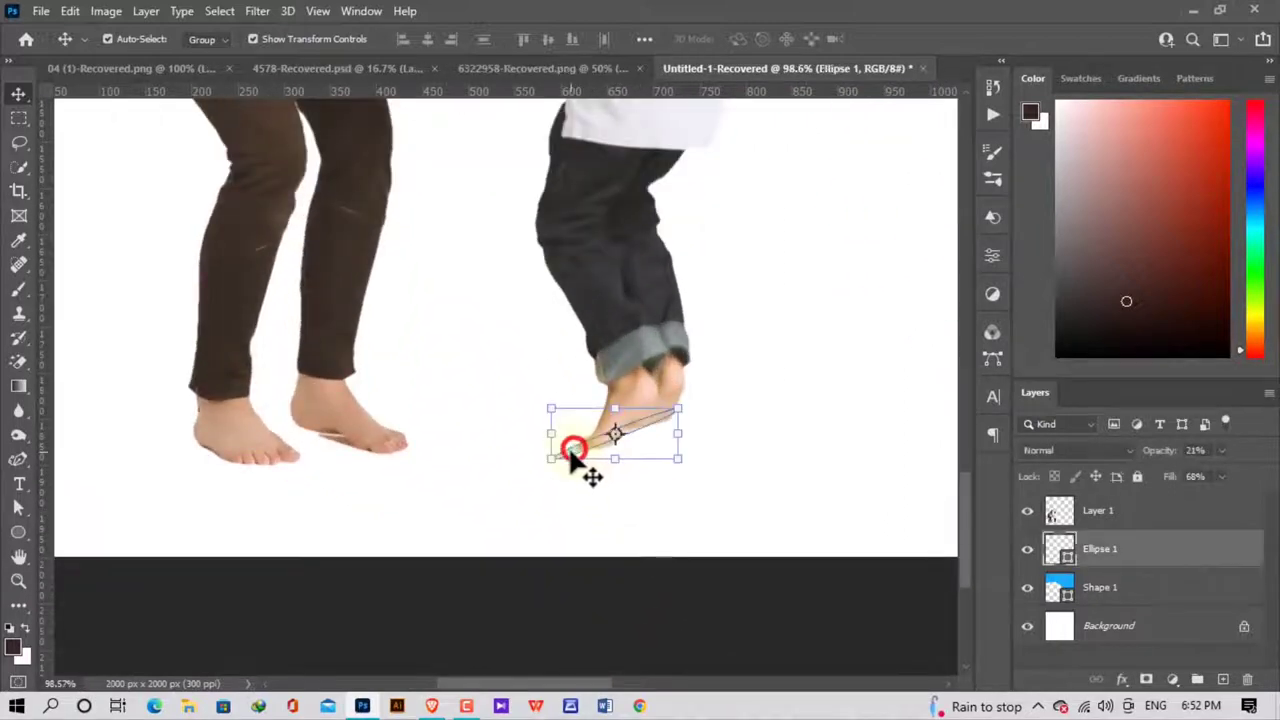
drag(572, 453, 636, 482)
Scale the shadow to 136.71%, apply it, and zoom out to view the whole ad.
alt+scroll(630, 455, up, 1)
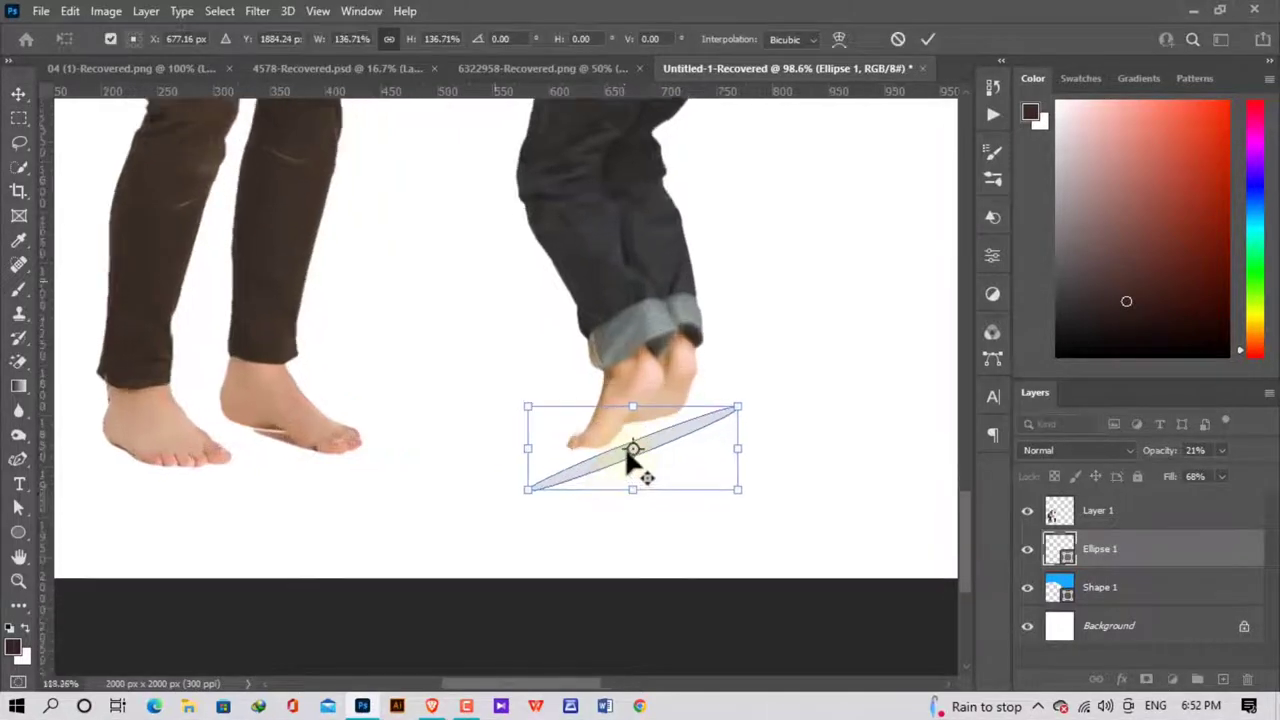
alt+scroll(628, 448, up, 5)
drag(634, 434, 636, 390)
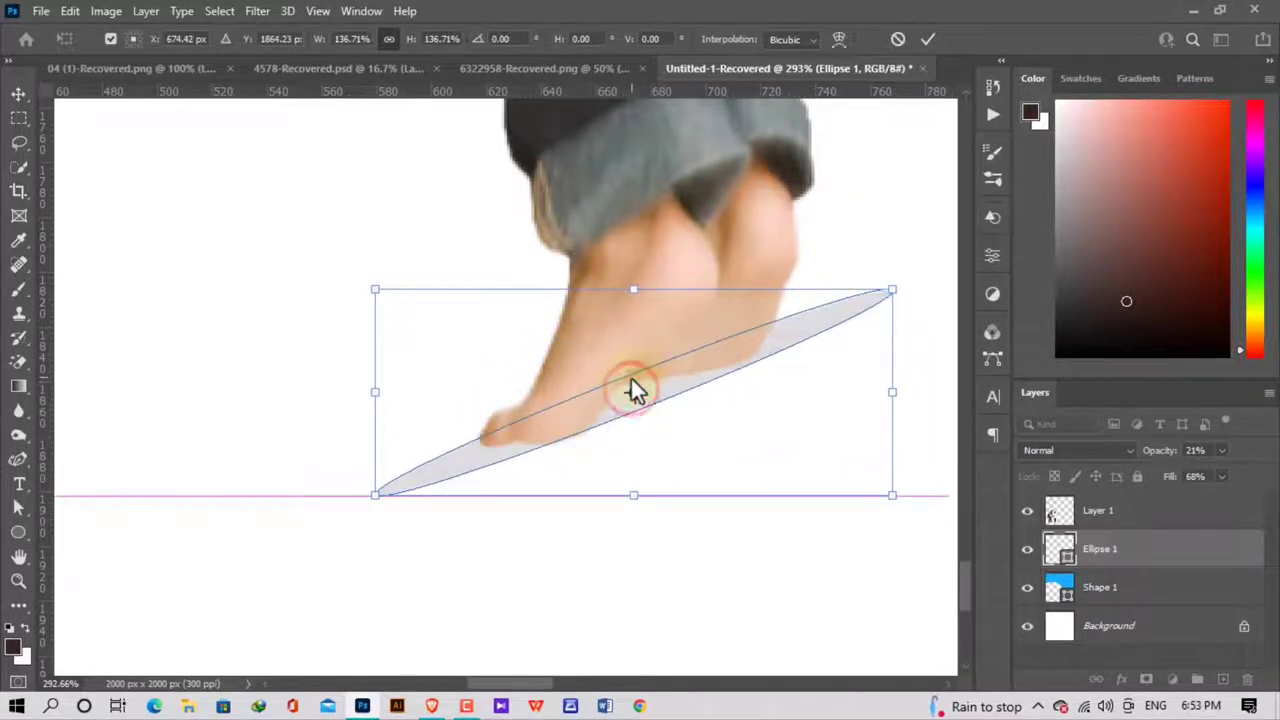
key(Return)
click(770, 625)
alt+scroll(750, 622, down, 2)
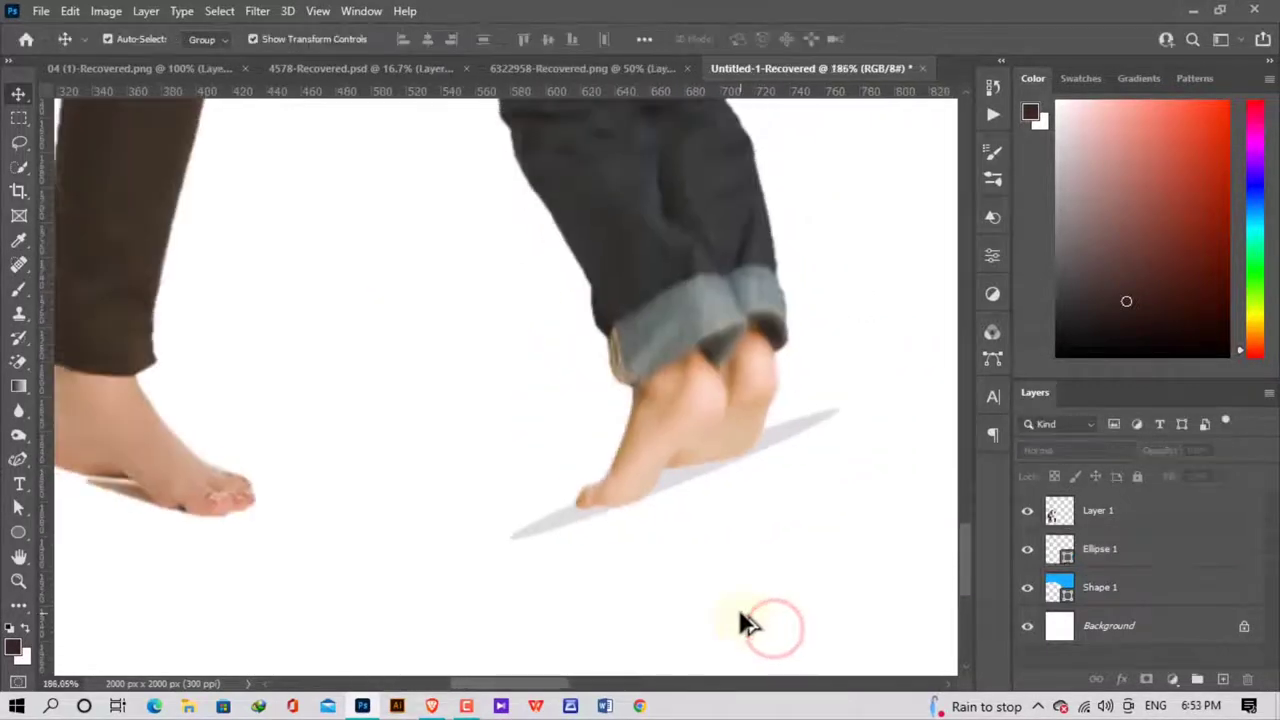
alt+scroll(748, 622, down, 5)
alt+scroll(737, 617, down, 3)
alt+scroll(740, 620, down, 2)
alt+scroll(766, 663, down, 1)
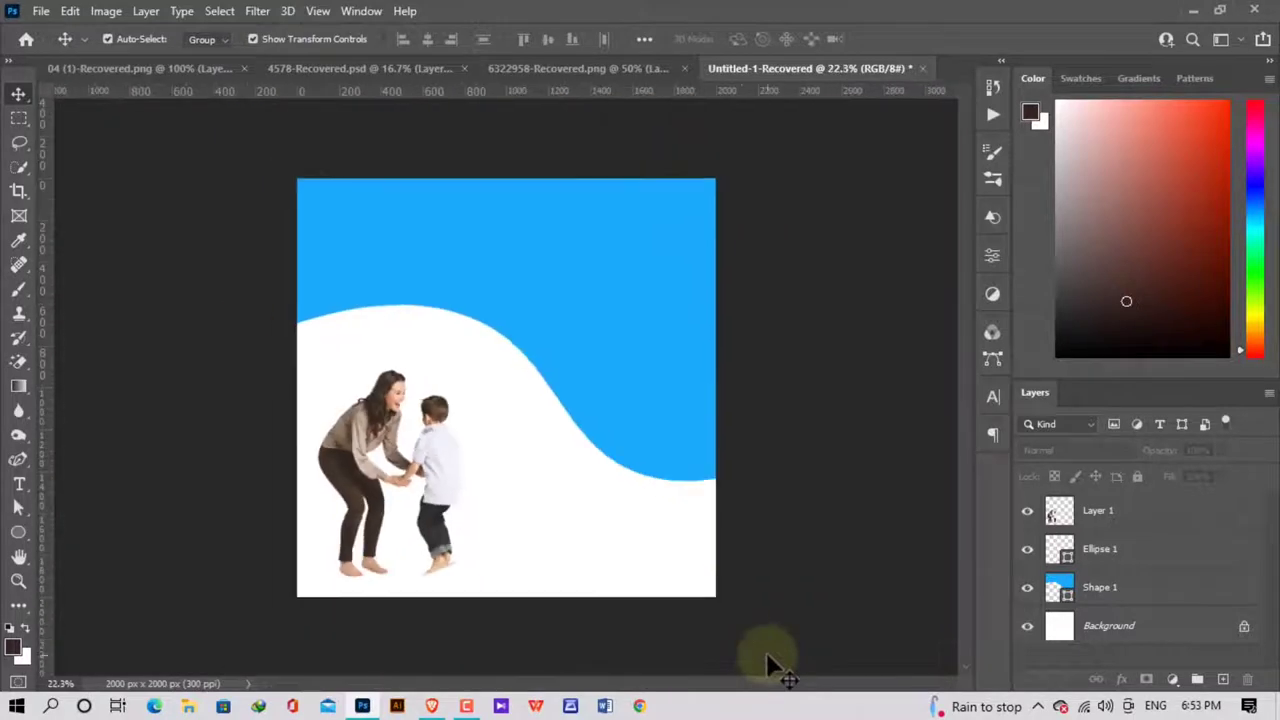
alt+scroll(454, 643, up, 3)
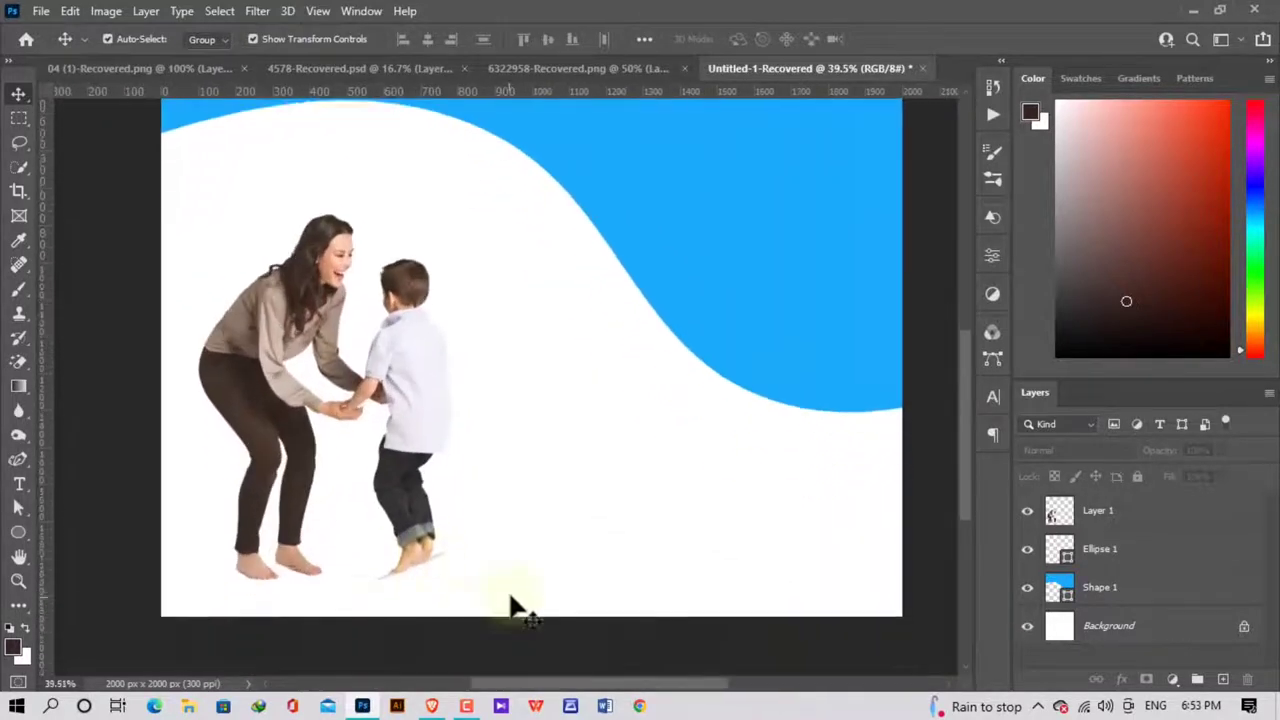
scroll(510, 605, down, 1)
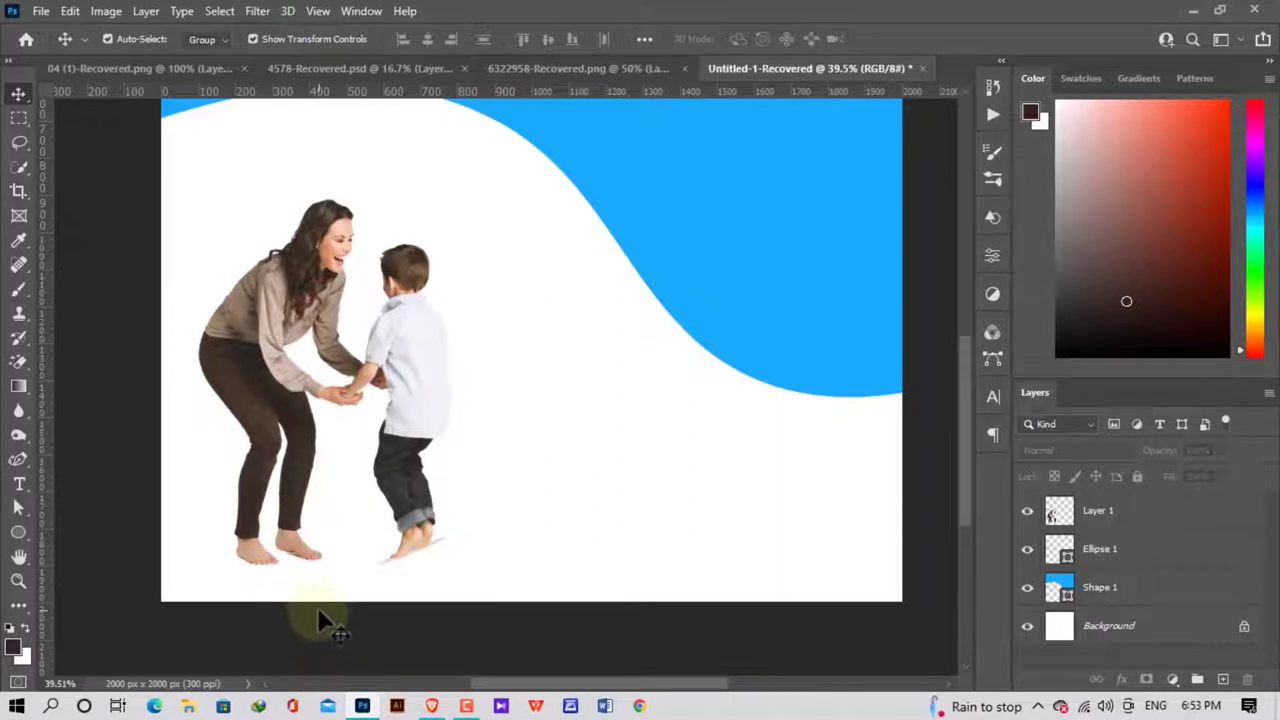
Draw a black ellipse under the woman's feet with 39% fill and 28% opacity.
click(19, 532)
drag(224, 561, 320, 576)
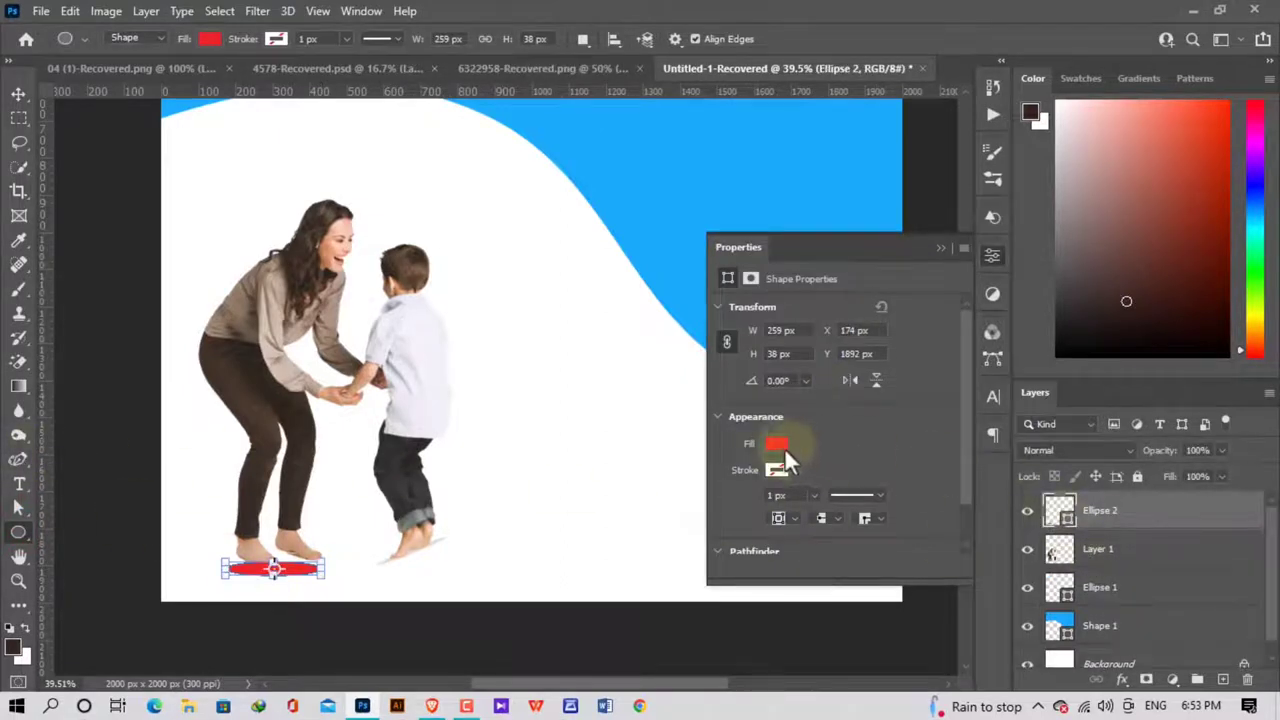
click(778, 445)
click(731, 474)
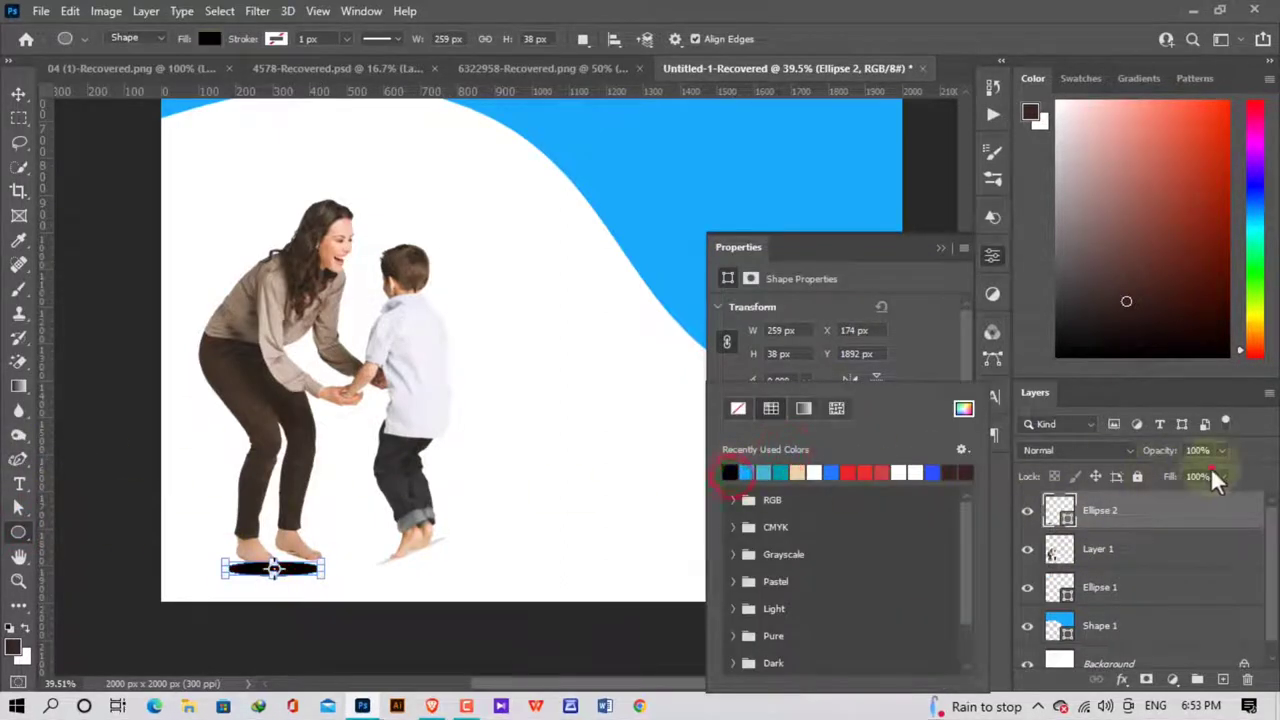
click(1214, 477)
click(1169, 497)
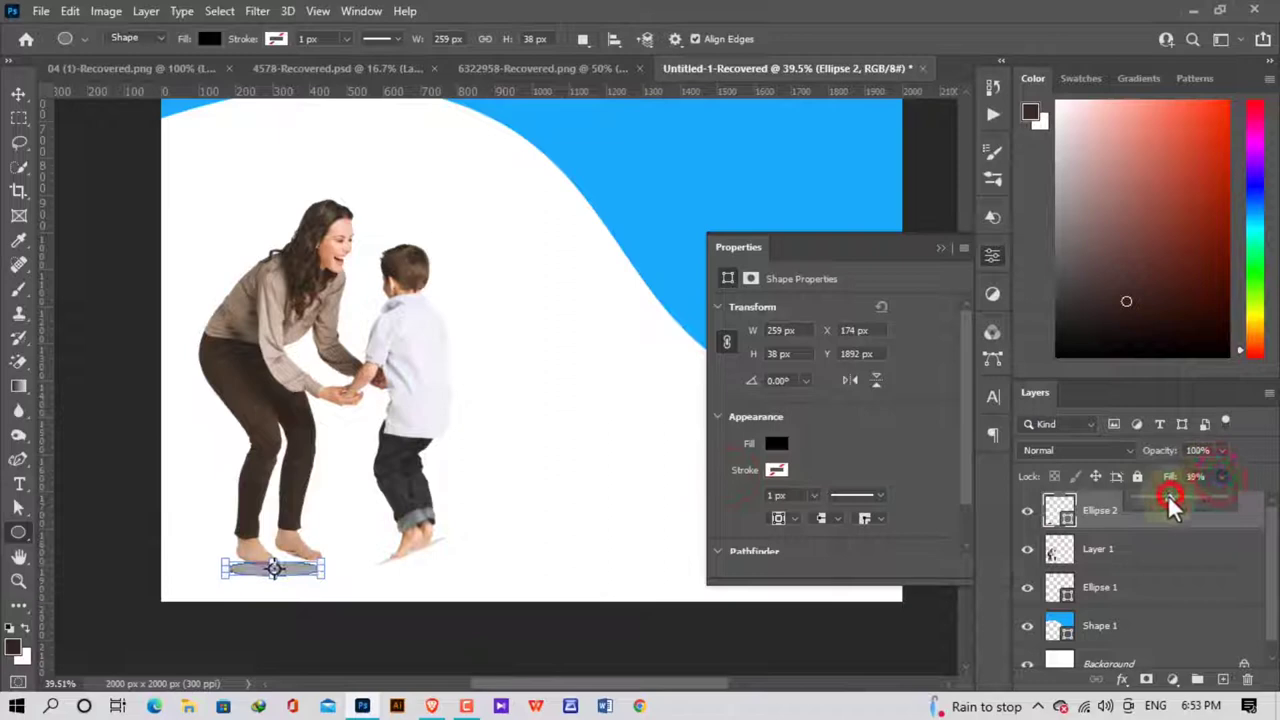
click(1221, 450)
drag(1224, 468, 1160, 467)
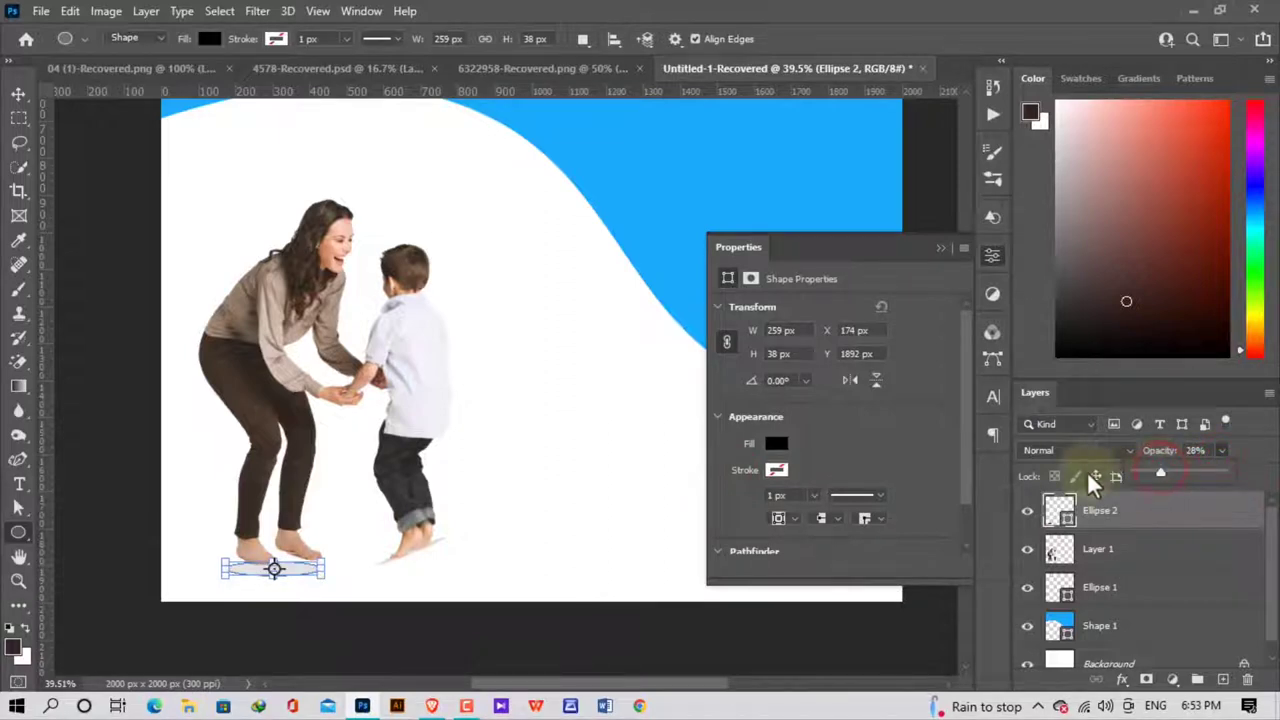
Gaussian-blur the ellipse as a smart object, nudge it up, and send it back a layer.
click(256, 11)
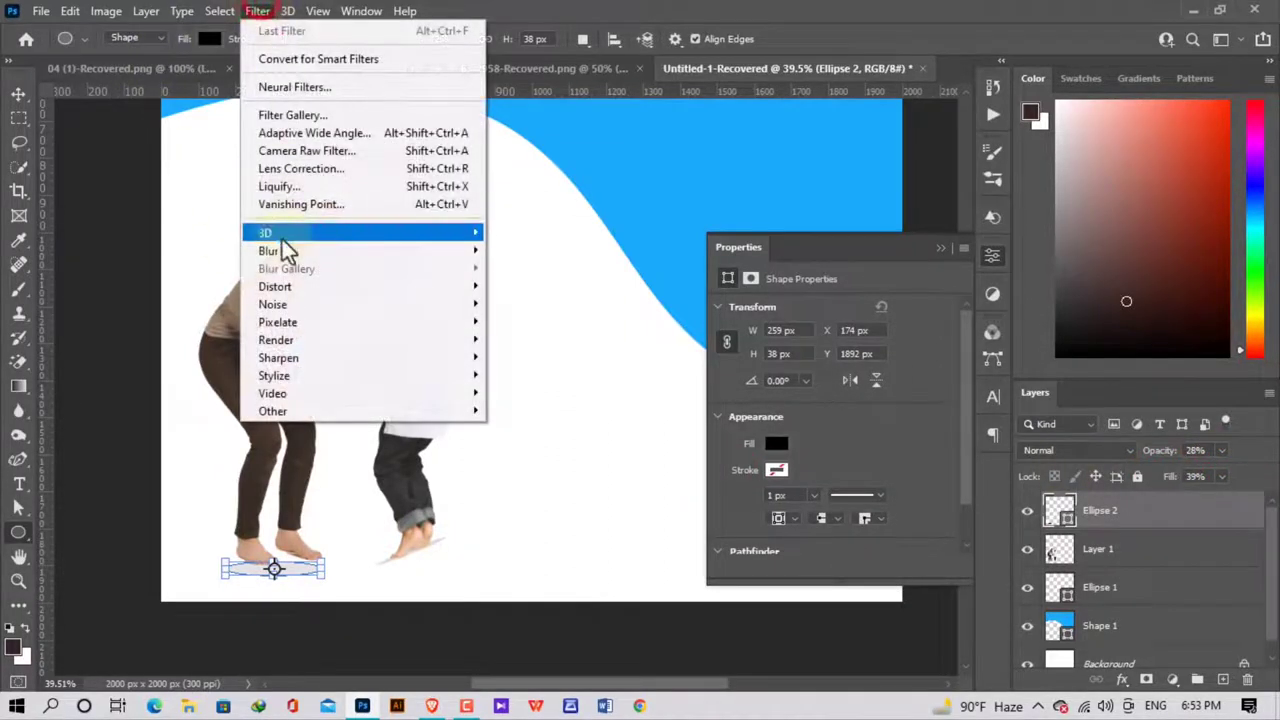
mouse_move(268, 251)
click(518, 316)
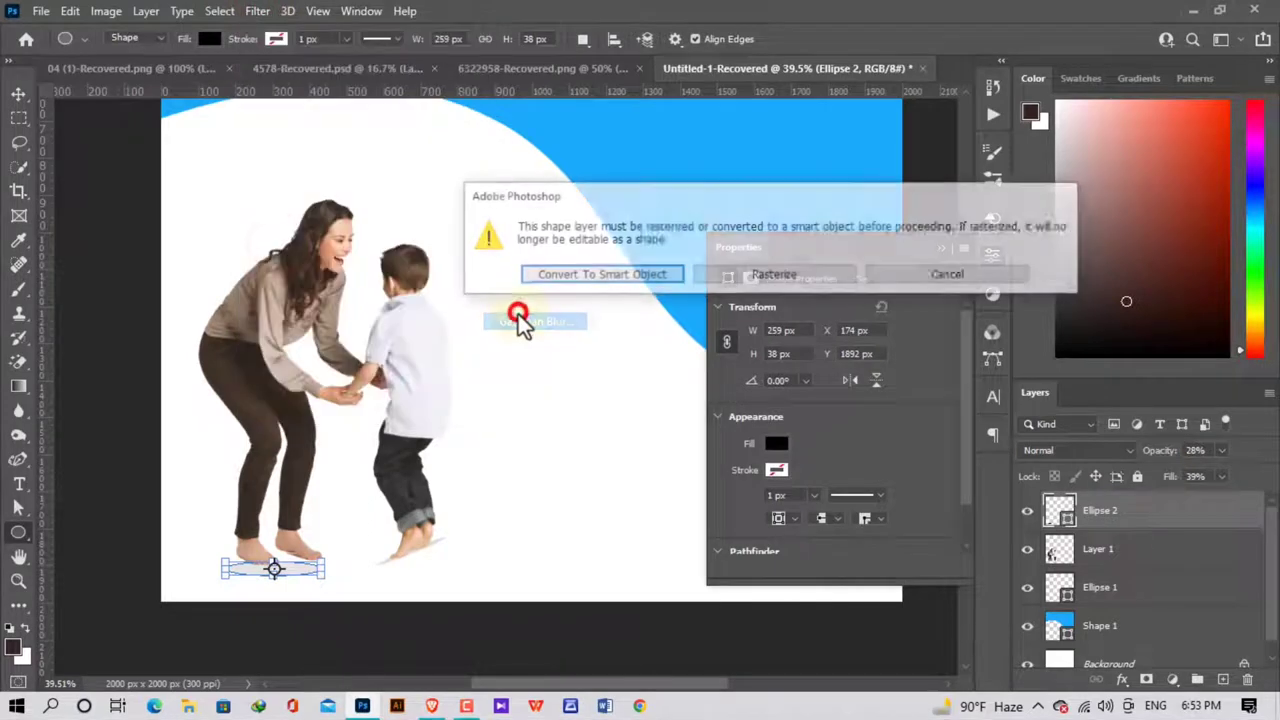
click(633, 276)
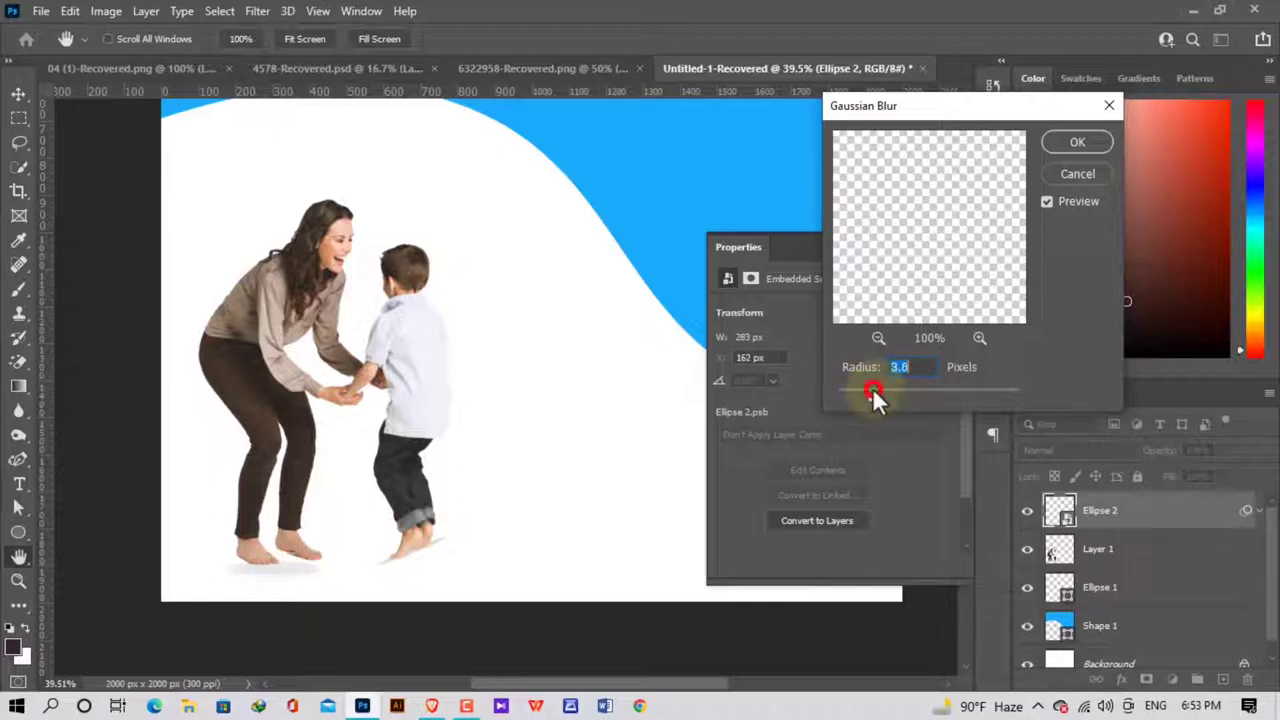
click(1077, 141)
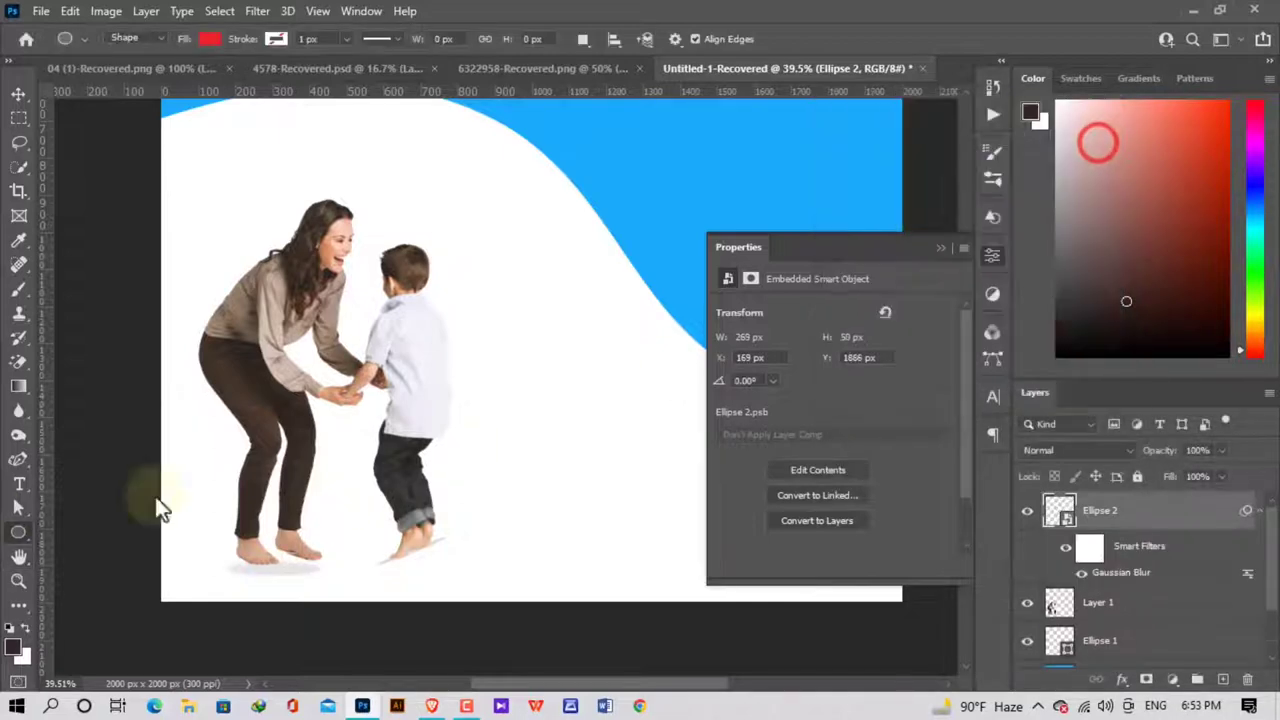
click(940, 250)
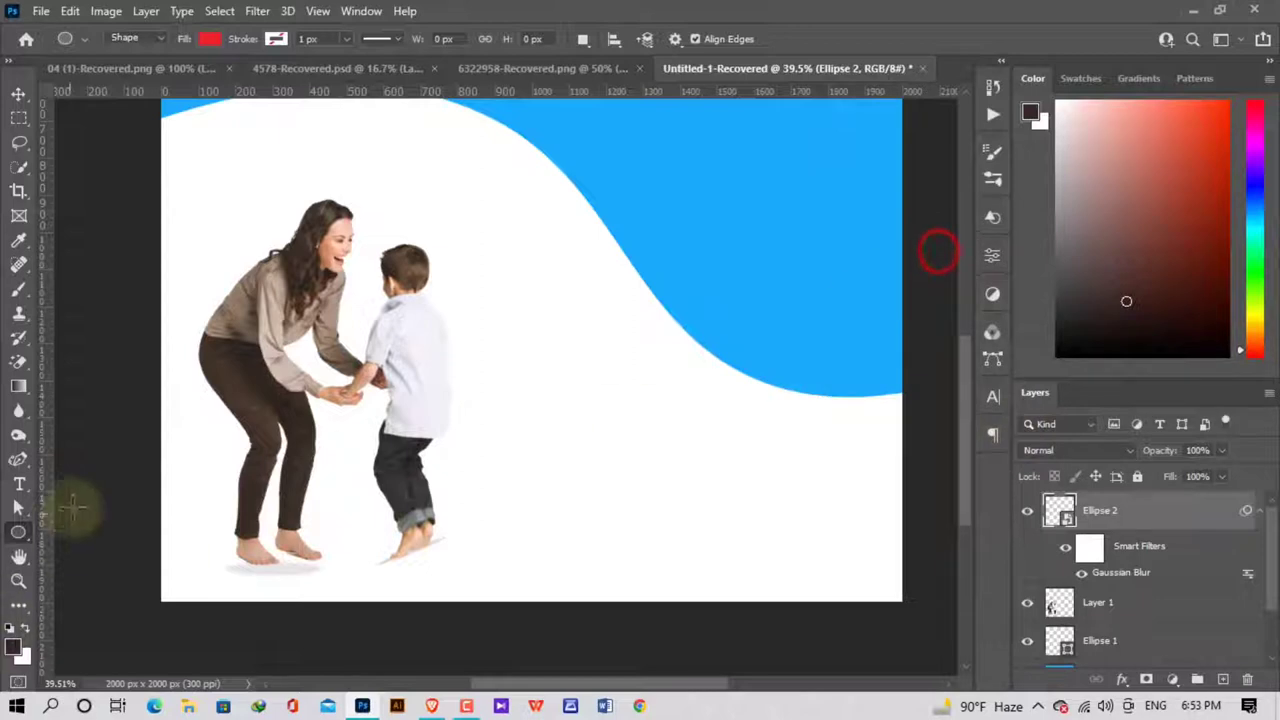
click(19, 93)
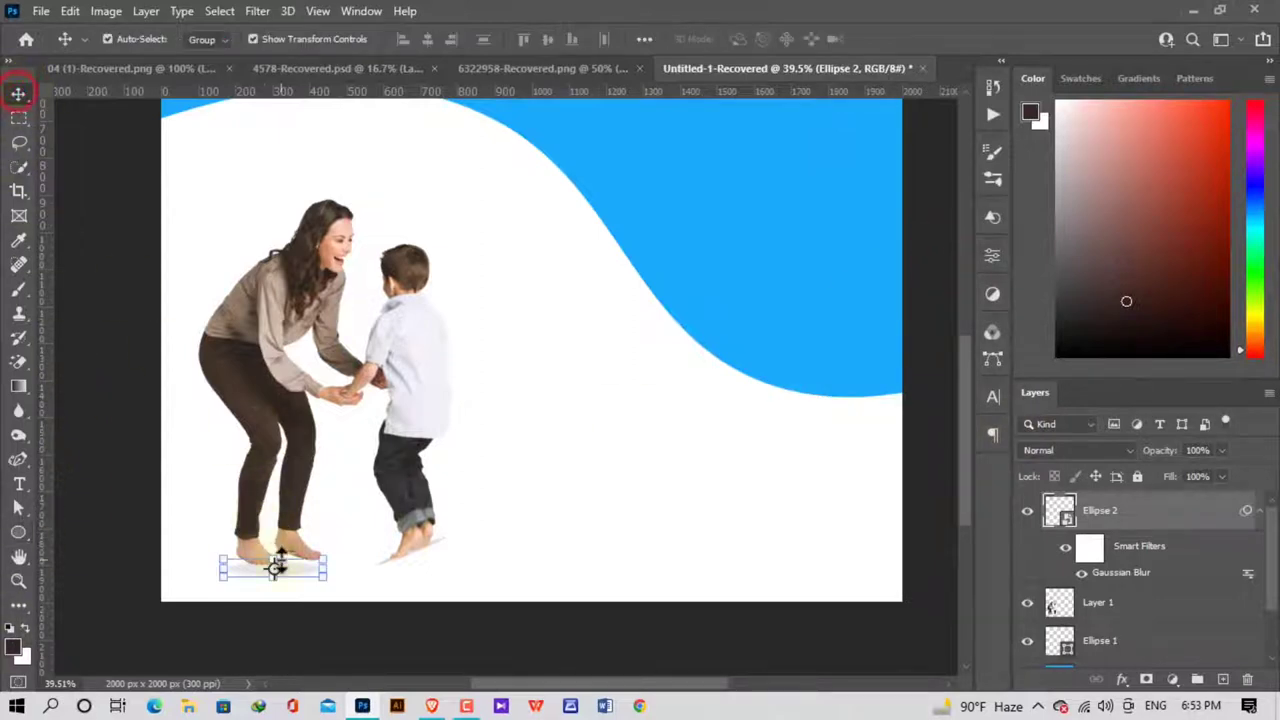
drag(285, 570, 287, 562)
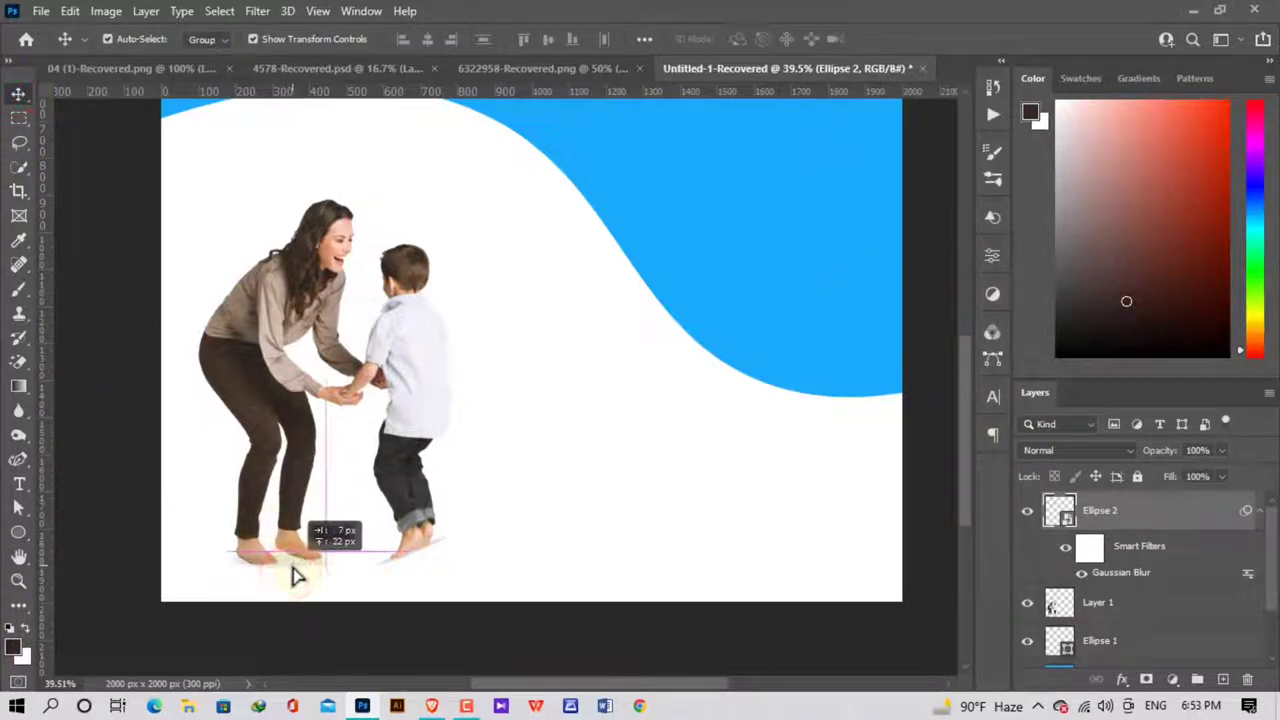
key(ctrl+bracketleft)
key(ctrl+bracketleft)
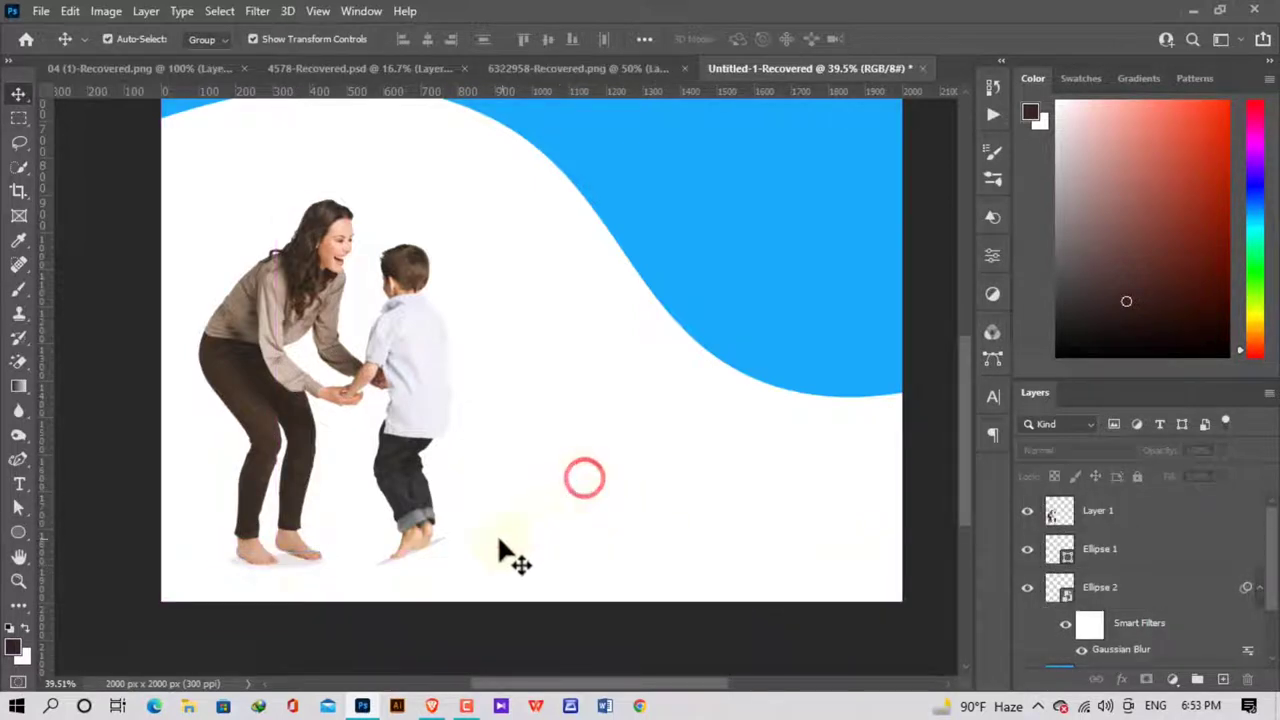
Scale the woman's blurred shadow (Ellipse 2) to 151.10% and raise it under her feet.
scroll(300, 588, up, 3)
click(284, 541)
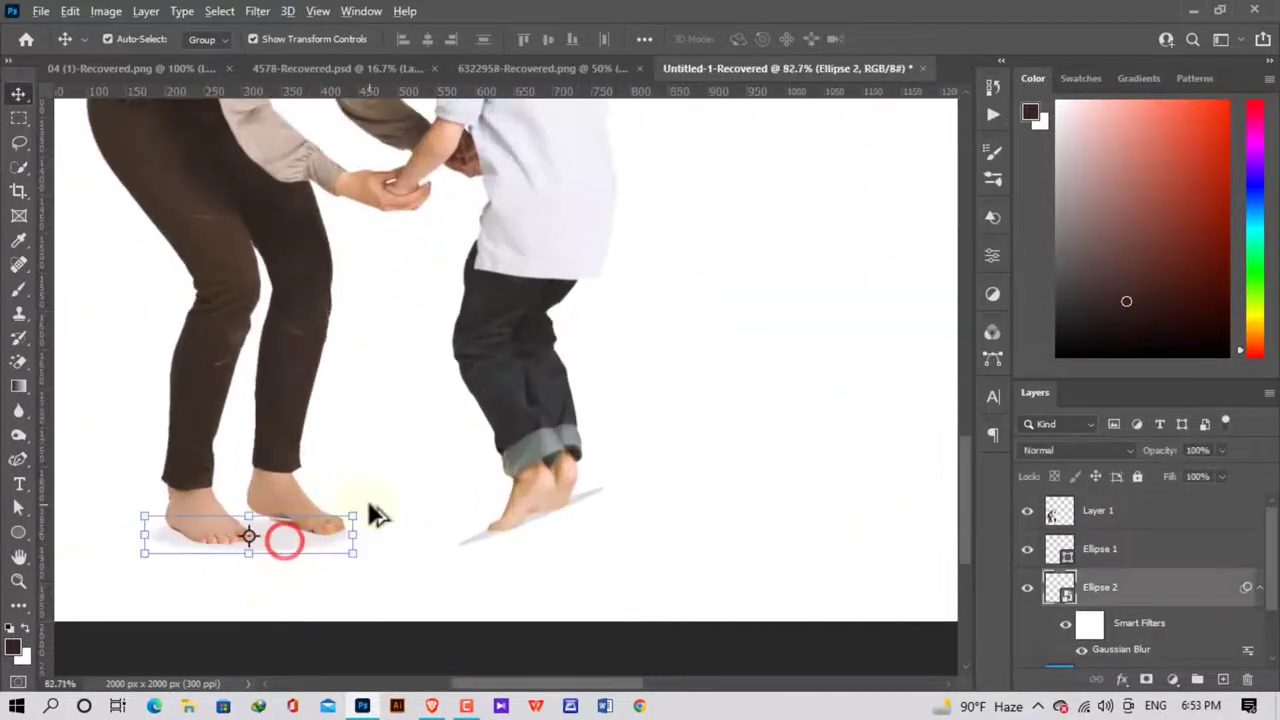
drag(355, 515, 405, 493)
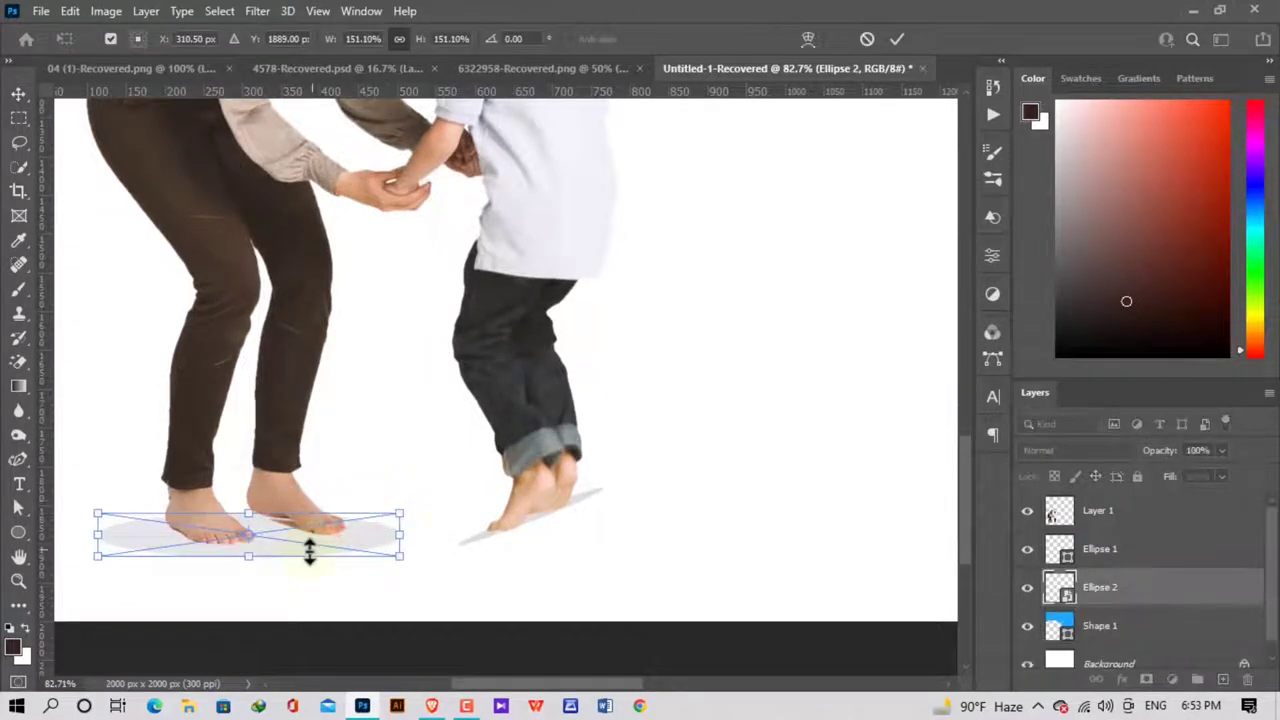
drag(308, 551, 308, 540)
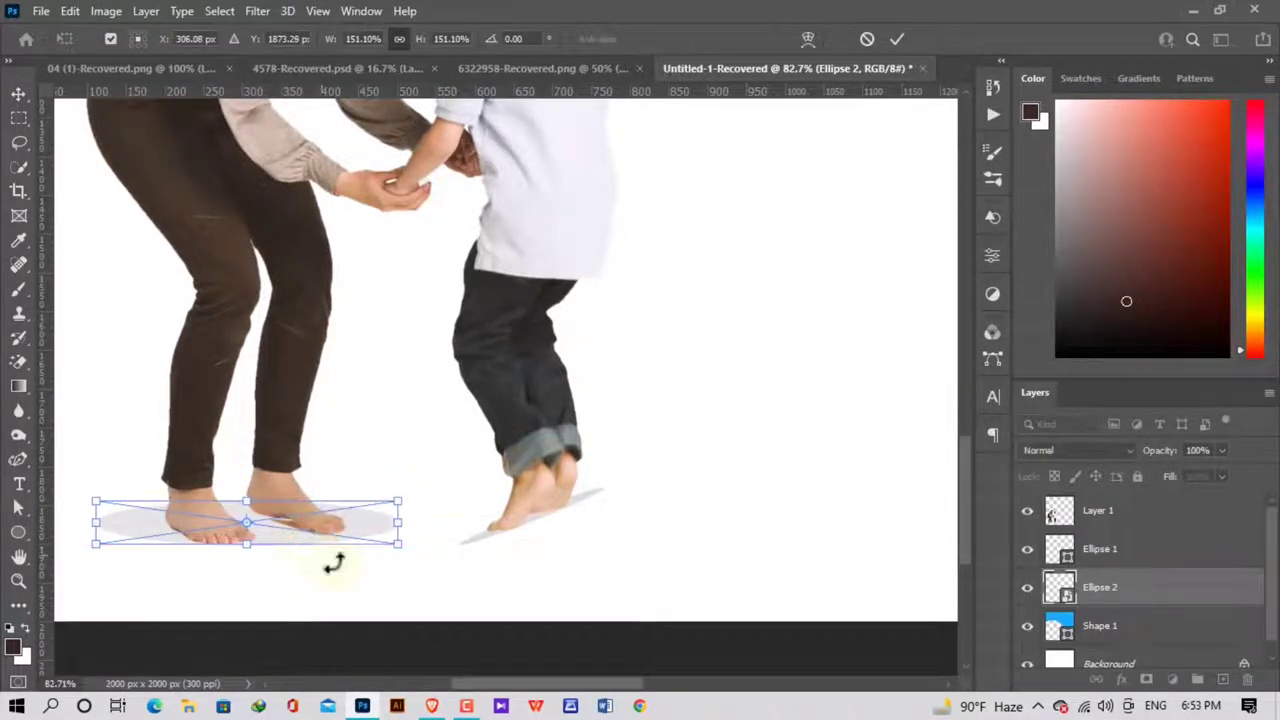
key(Return)
scroll(475, 620, down, 1)
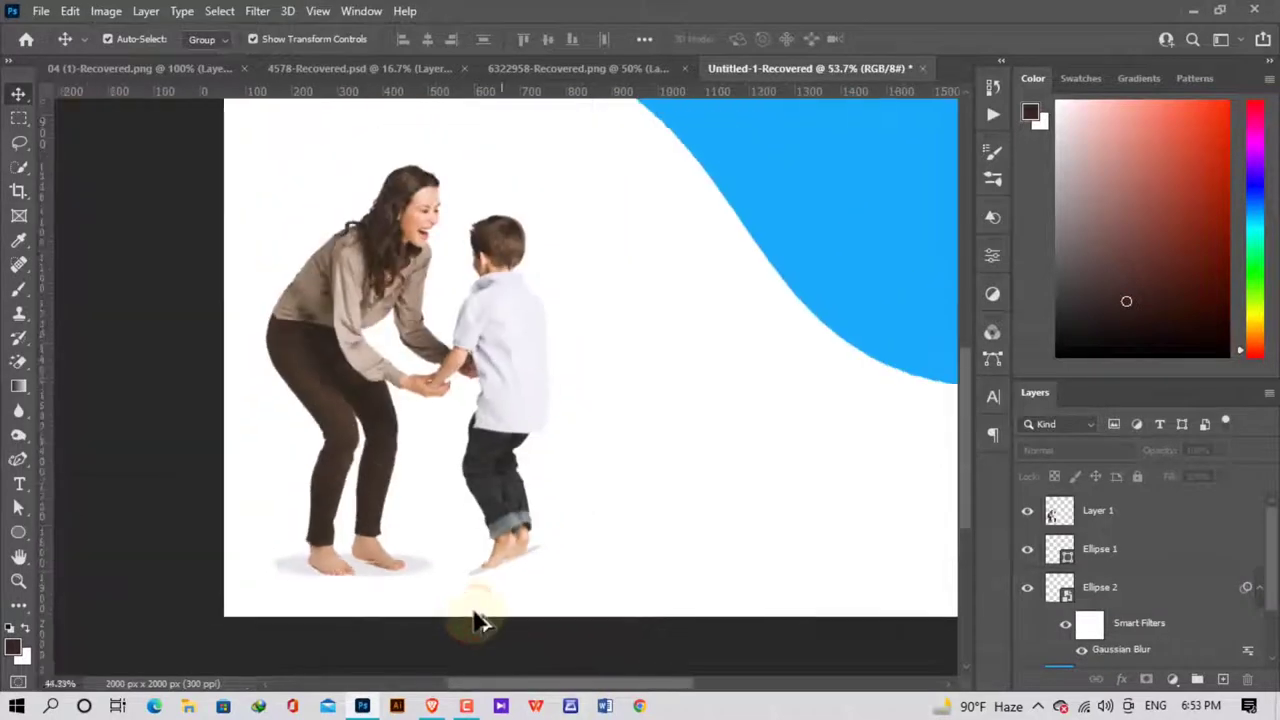
scroll(478, 622, down, 1)
scroll(482, 624, down, 1)
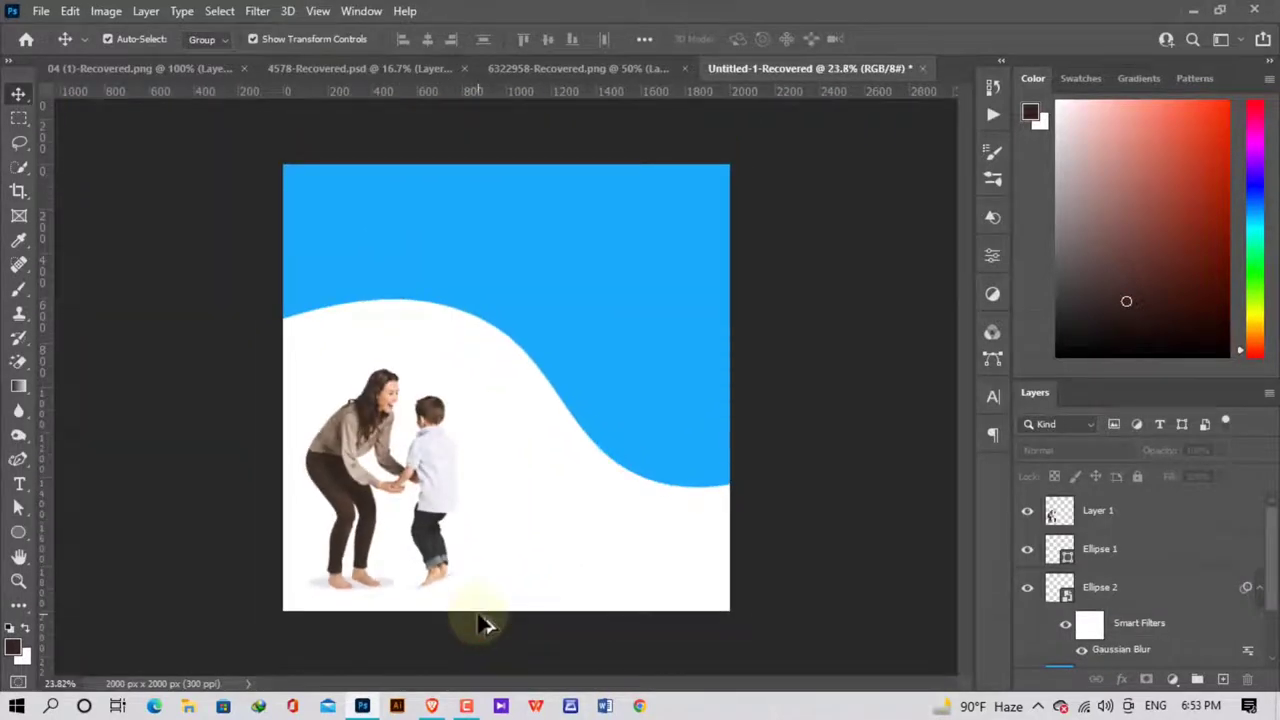
scroll(482, 624, down, 1)
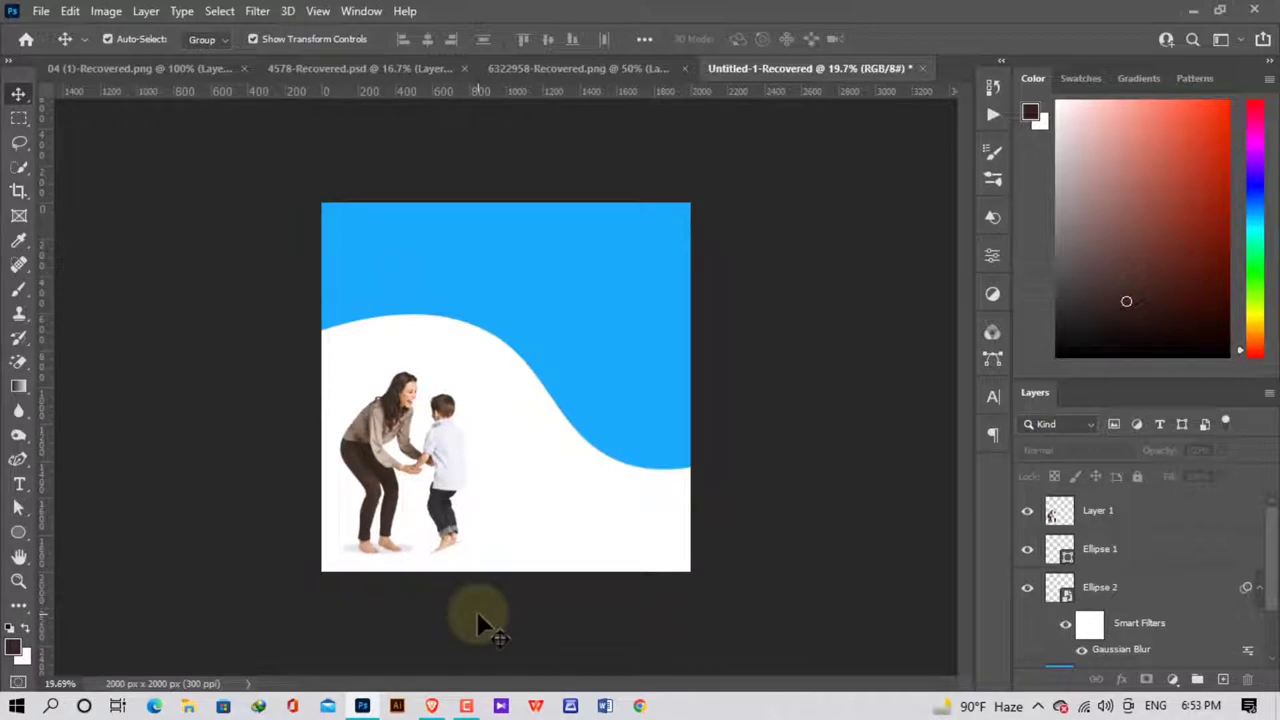
scroll(478, 600, up, 1)
Give the boy's shadow (Ellipse 1) a 4.5-pixel Gaussian Blur smart filter.
scroll(455, 602, up, 4)
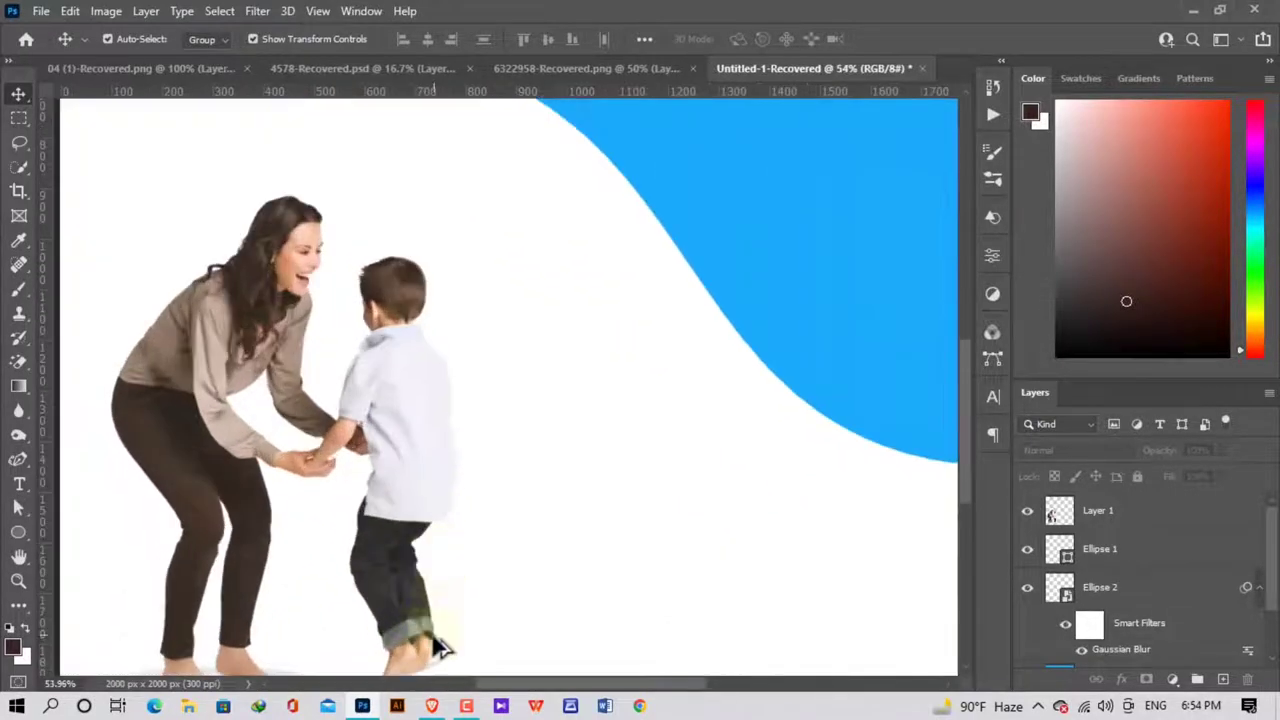
scroll(433, 605, up, 1)
click(386, 594)
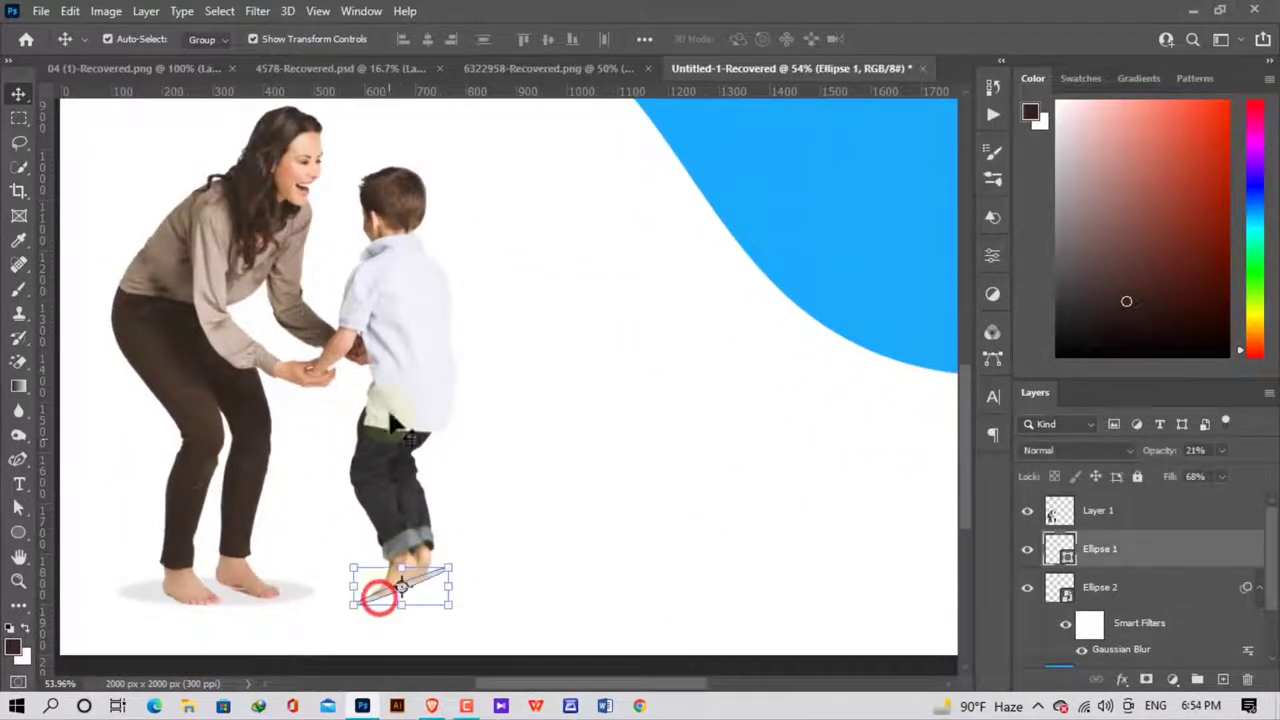
click(257, 11)
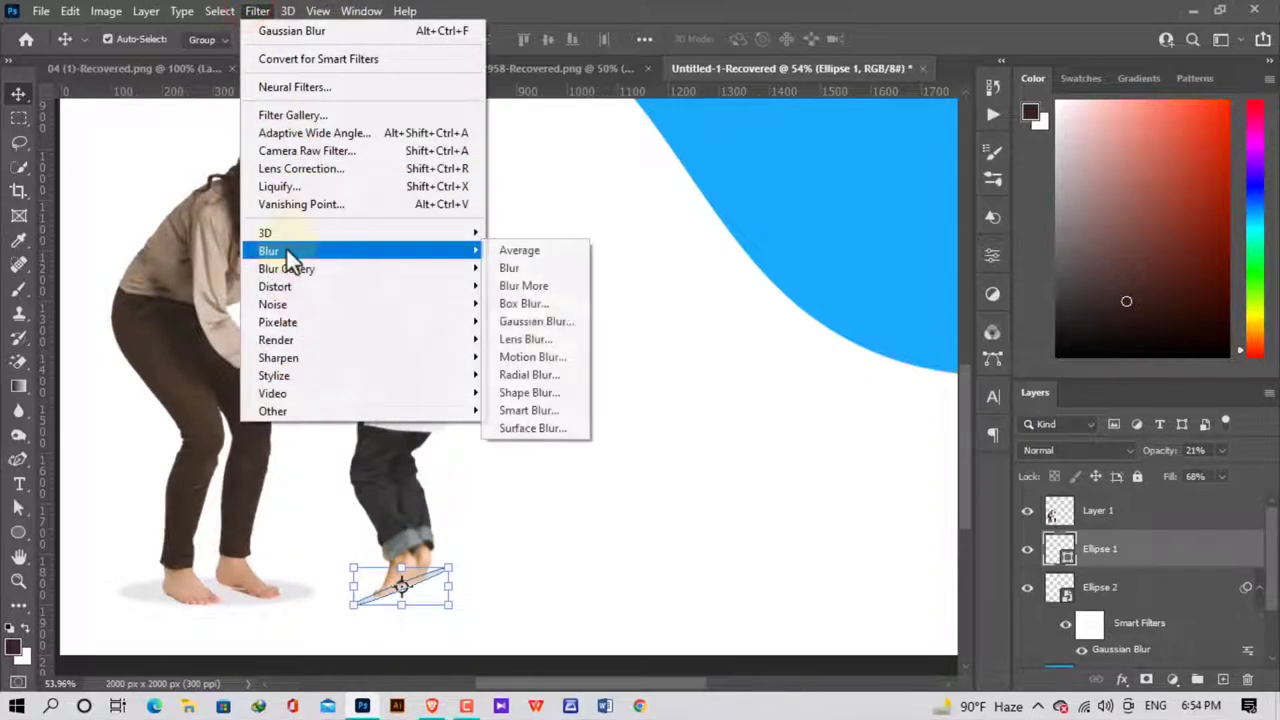
click(541, 324)
click(600, 279)
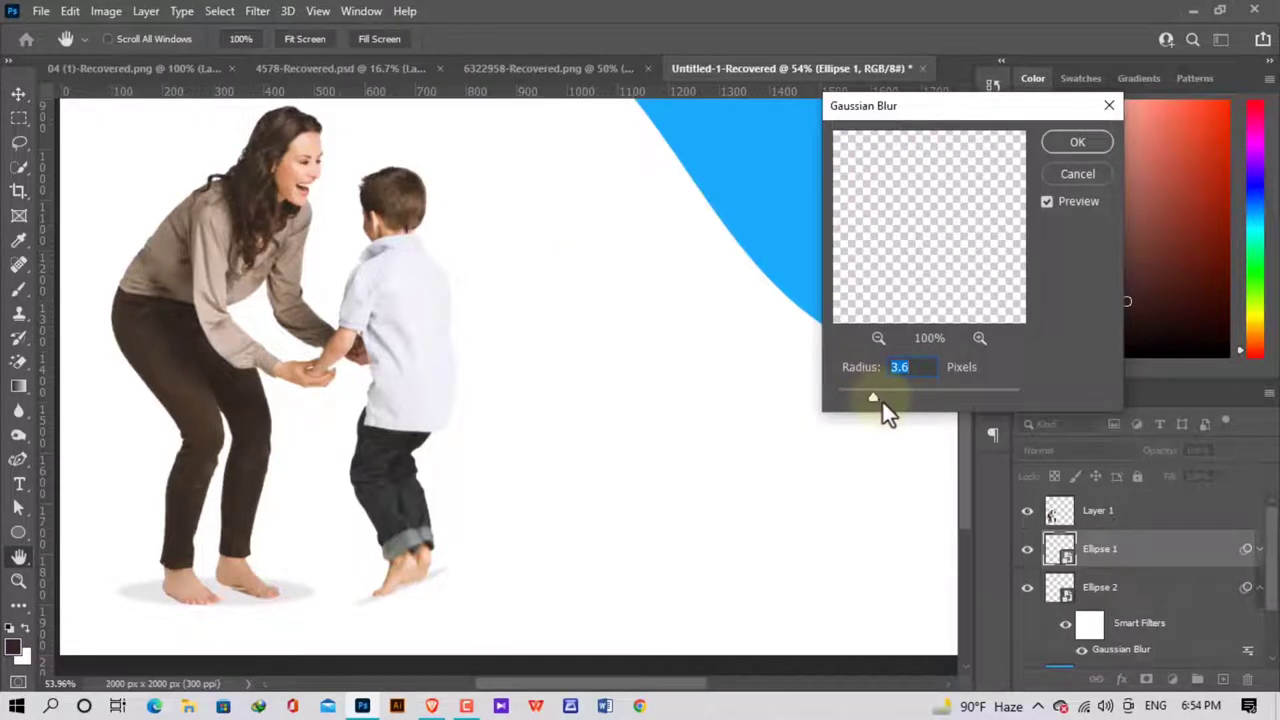
drag(881, 392, 883, 396)
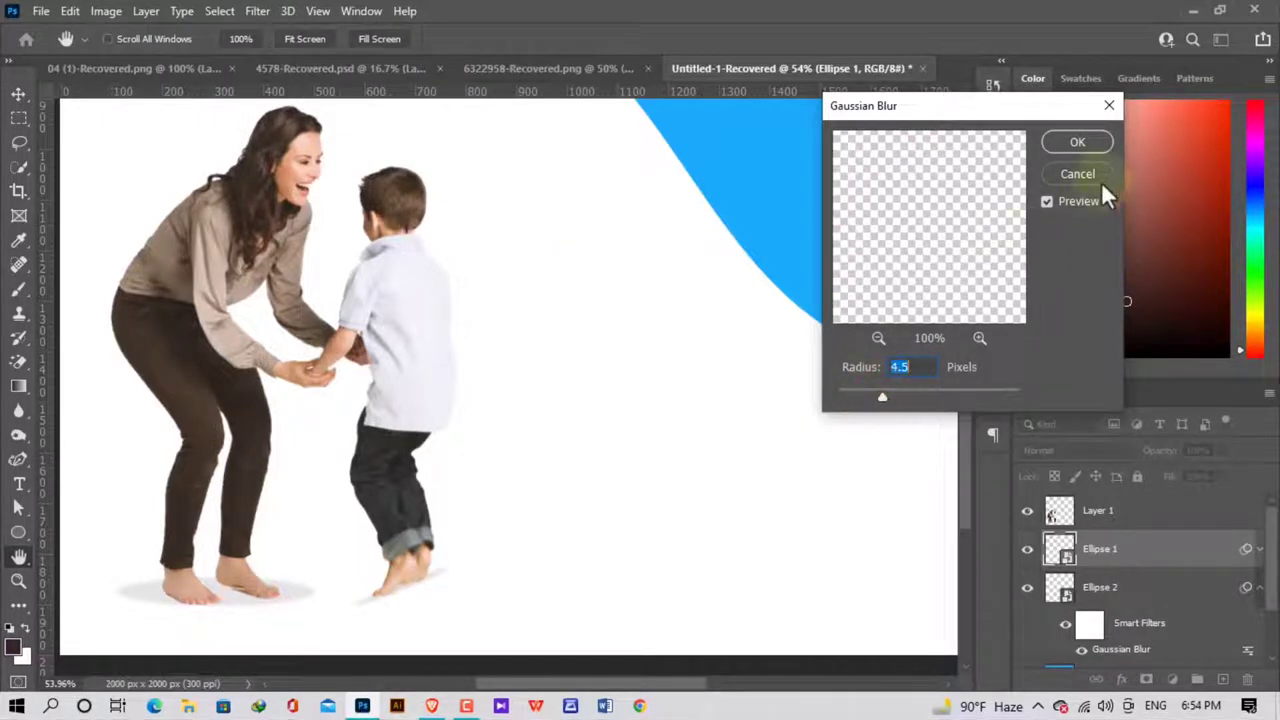
click(1077, 141)
key(v)
scroll(580, 430, down, 2)
scroll(575, 452, down, 3)
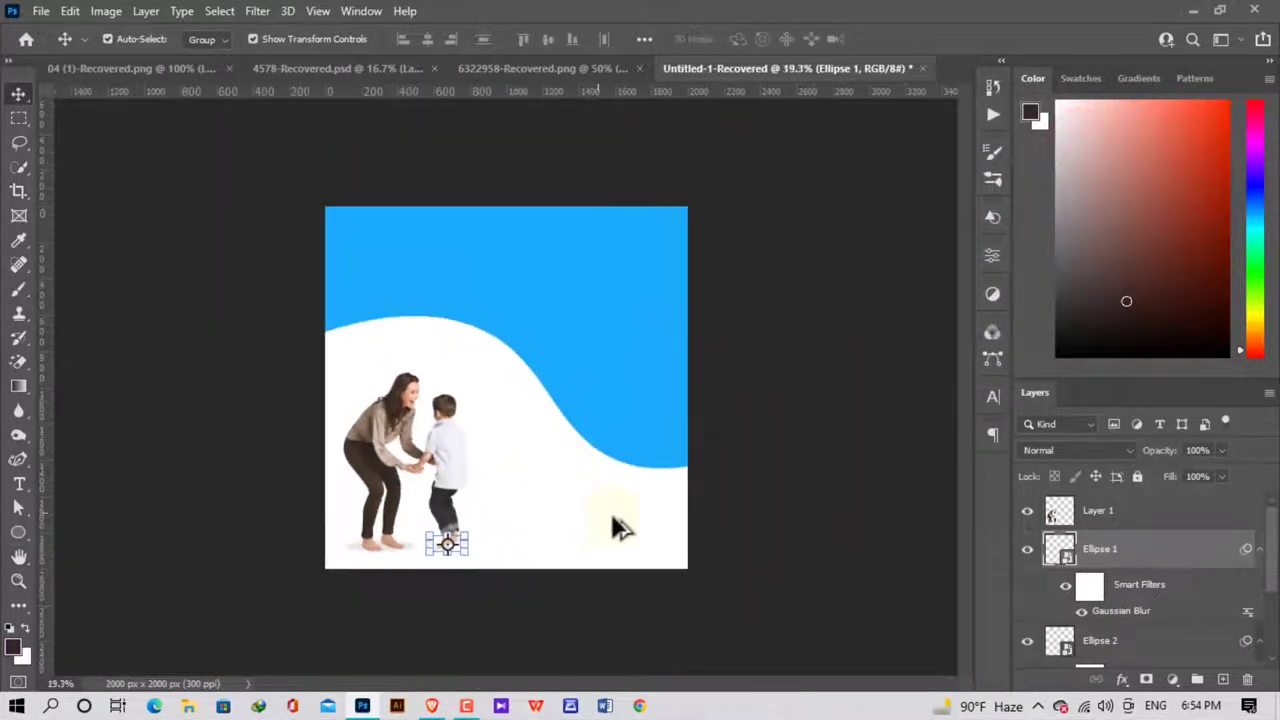
scroll(750, 535, down, 1)
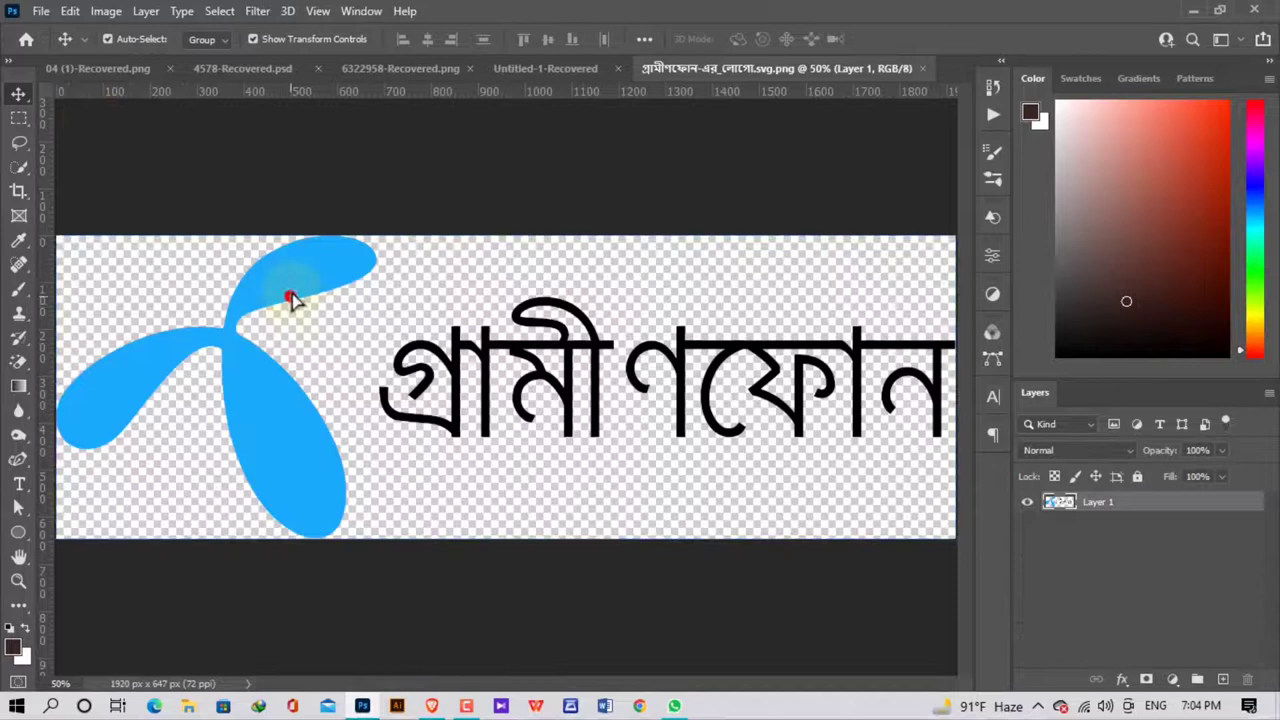
Bring the logo into the ad, scale it to about 15.6%, and place it bottom-right.
drag(288, 294, 451, 306)
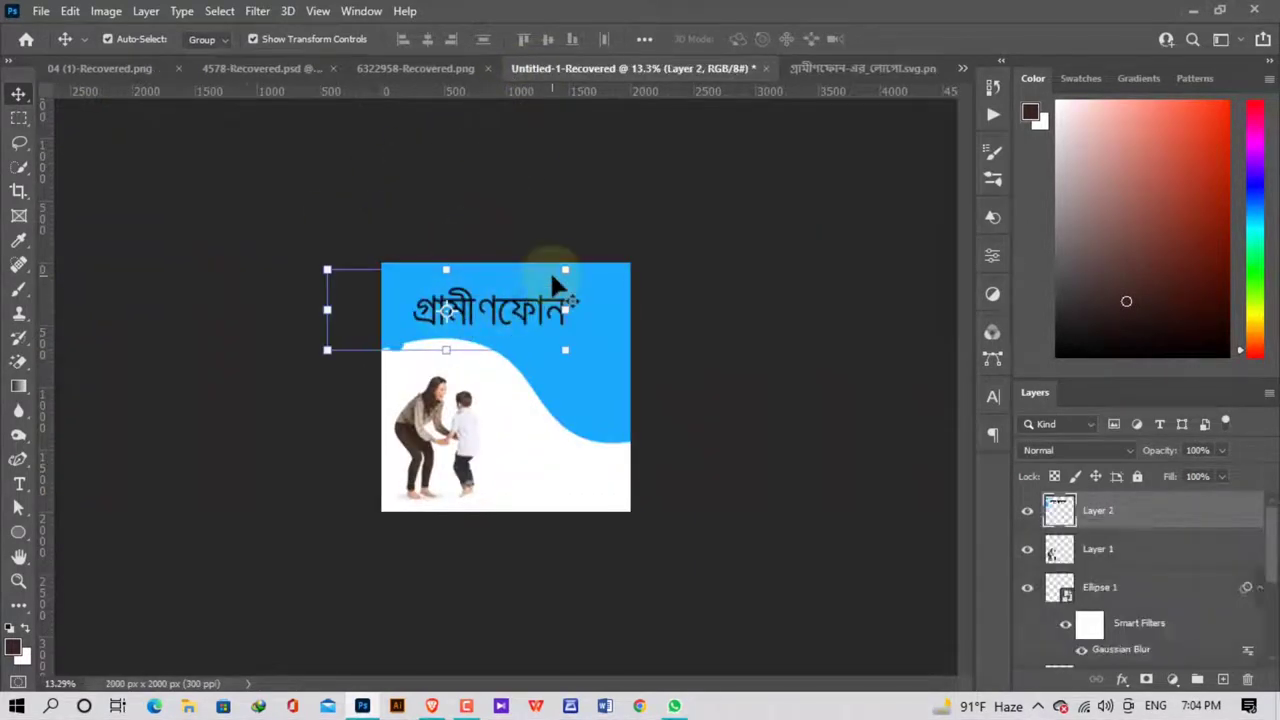
mouse_move(560, 270)
mouse_down()
mouse_move(483, 311)
mouse_move(596, 492)
mouse_up()
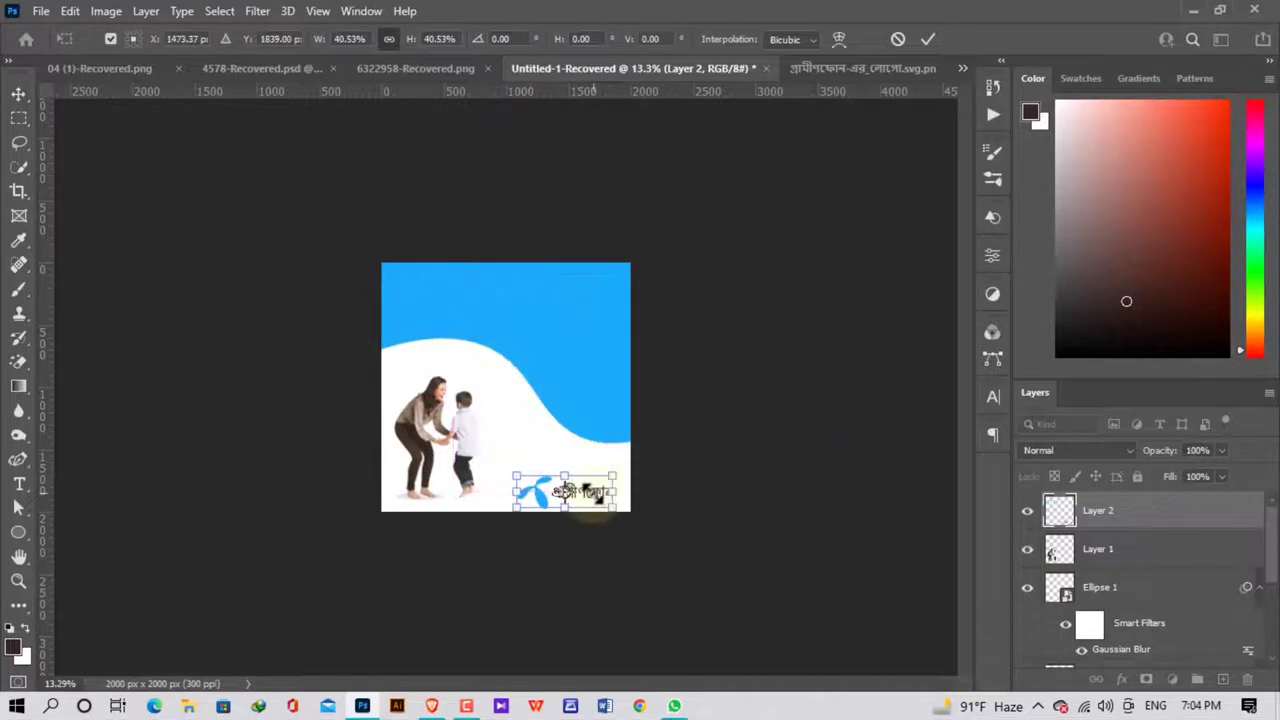
key(ctrl+plus)
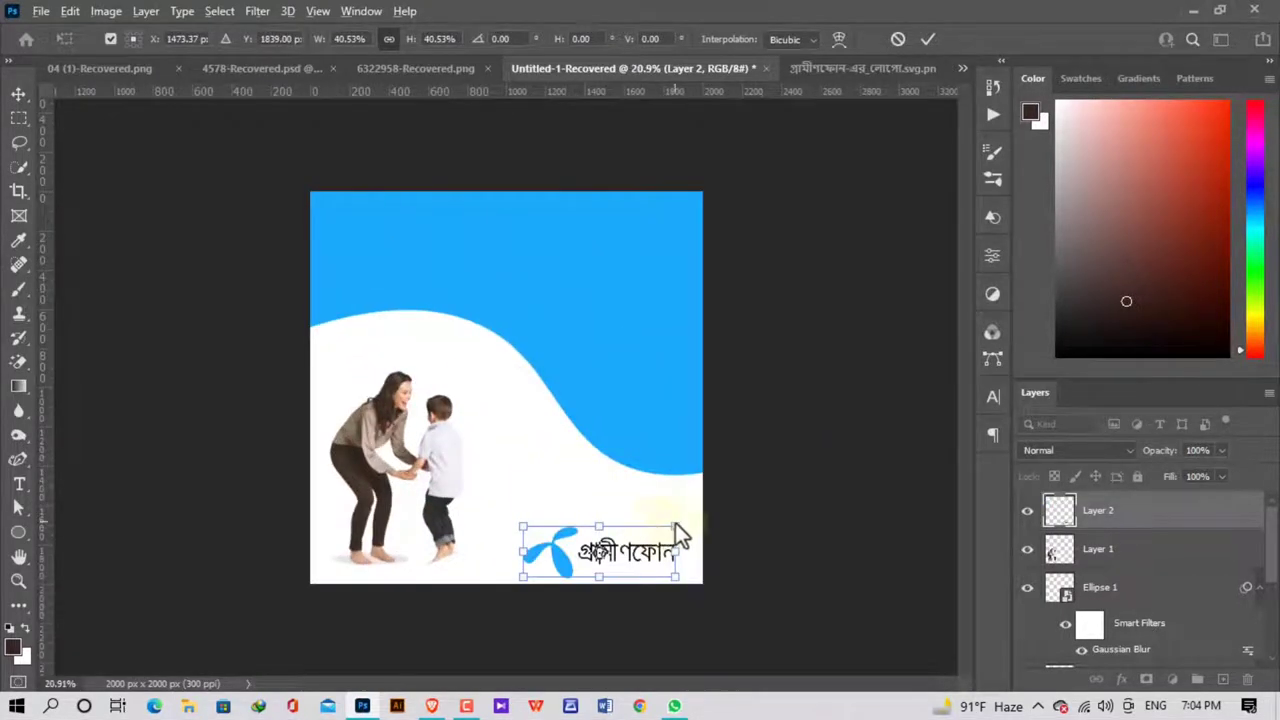
mouse_move(672, 525)
mouse_down()
mouse_move(632, 556)
mouse_move(387, 360)
mouse_move(644, 534)
mouse_up()
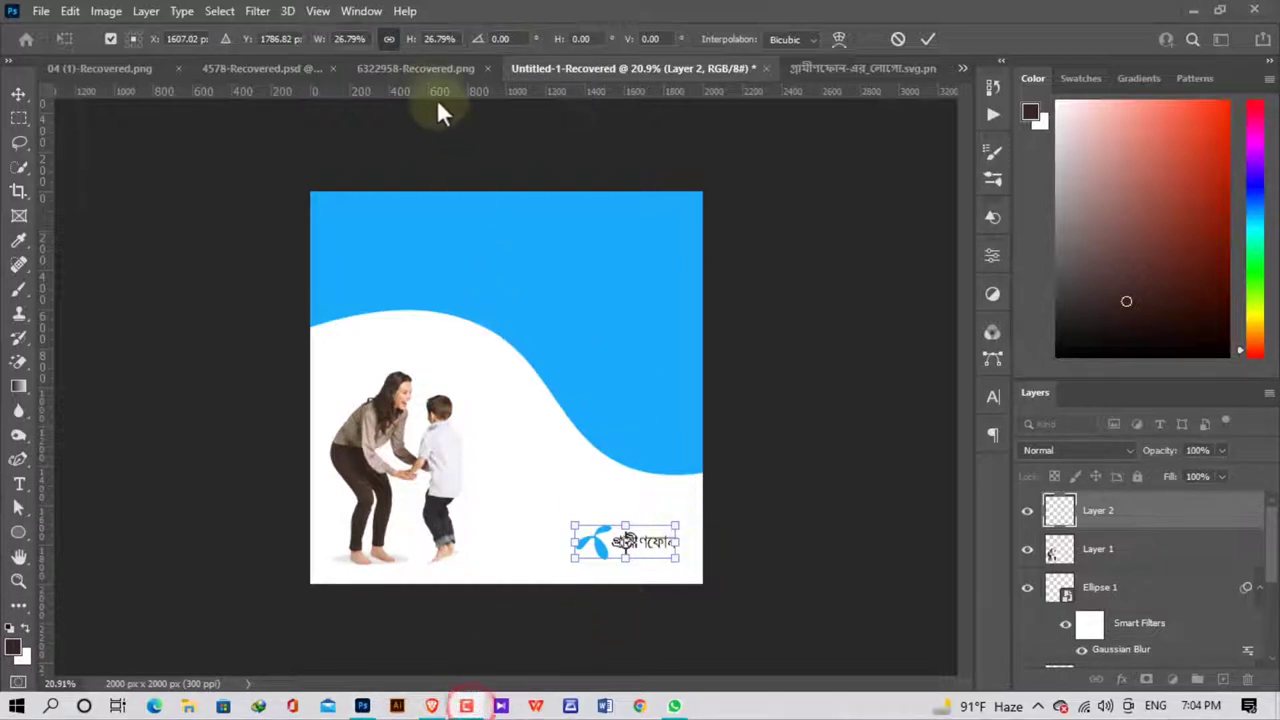
click(678, 522)
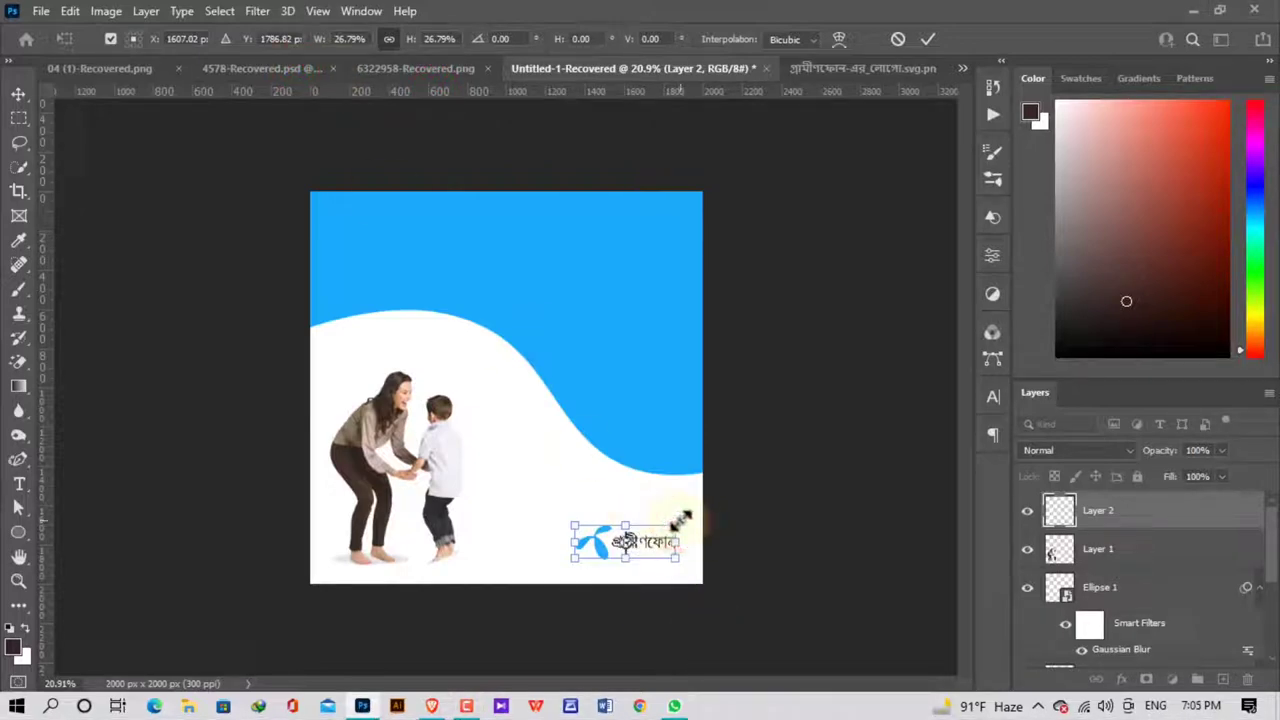
mouse_move(678, 522)
mouse_down()
mouse_move(612, 546)
mouse_move(662, 566)
mouse_up()
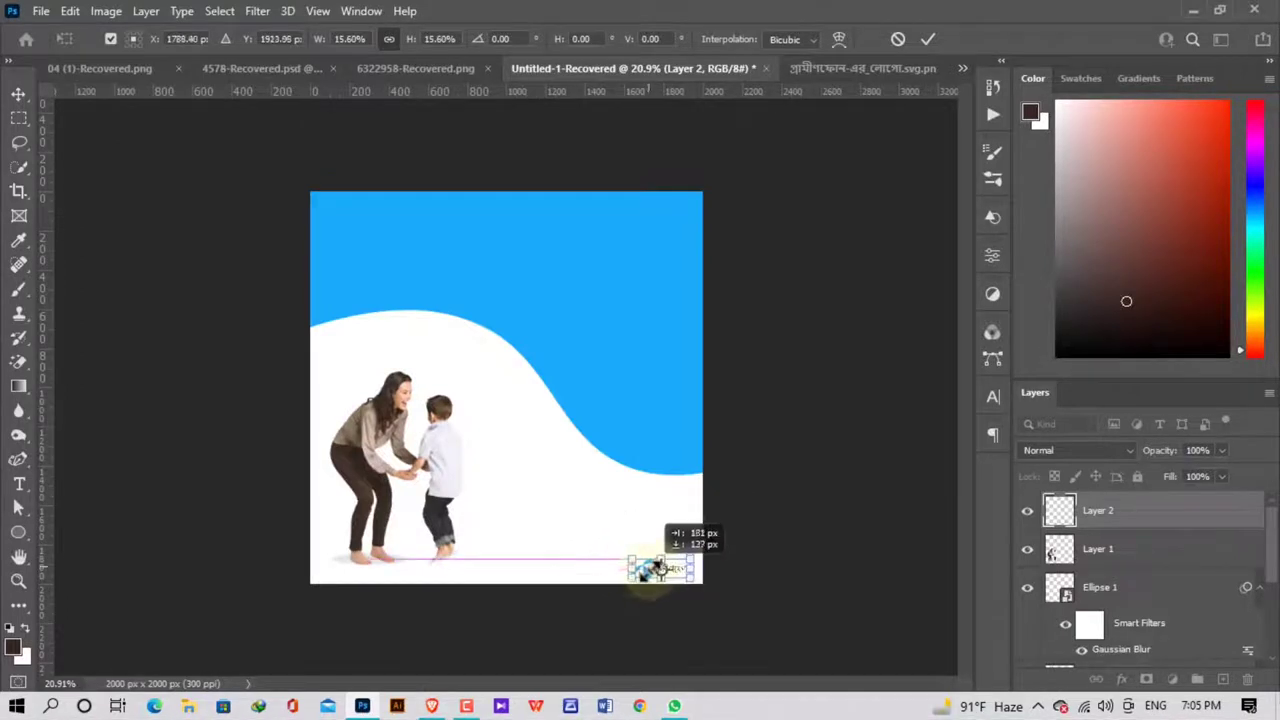
click(750, 564)
Create a text box below the wave and paste the caption রিচার্জে ক্যাশব্যাক.
scroll(574, 509, up, 5)
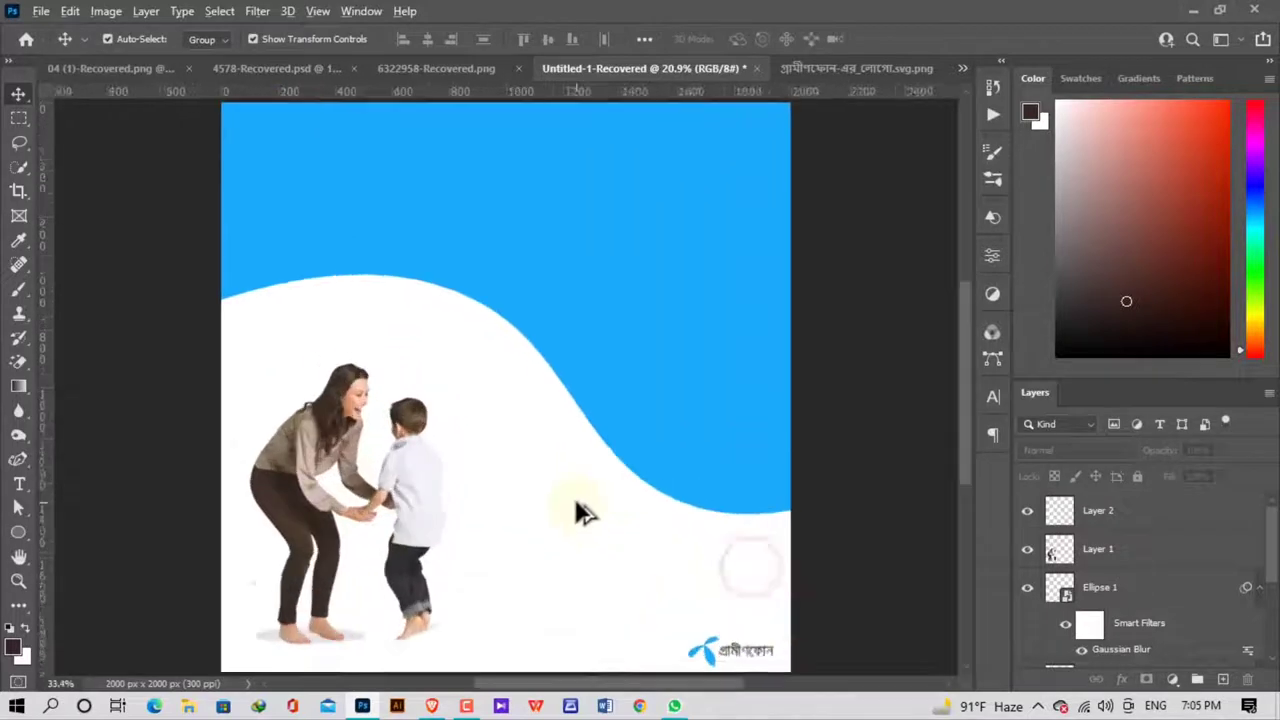
scroll(574, 515, down, 3)
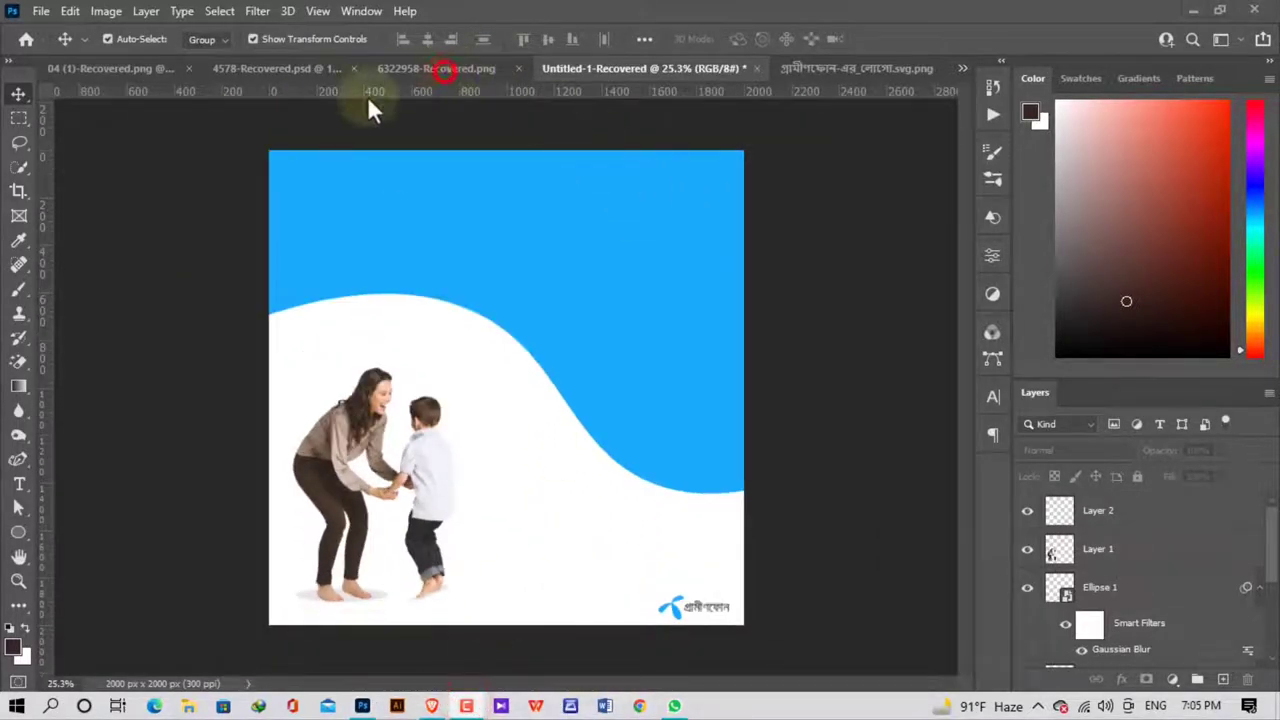
click(406, 78)
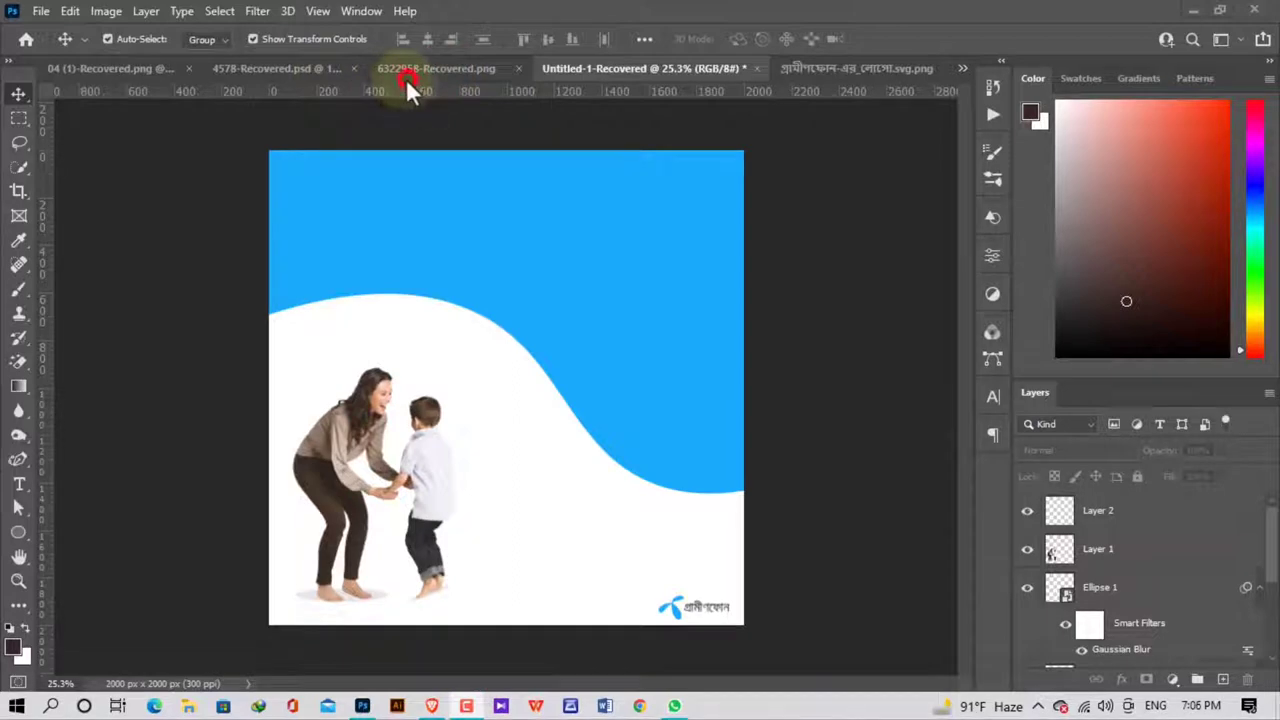
click(284, 73)
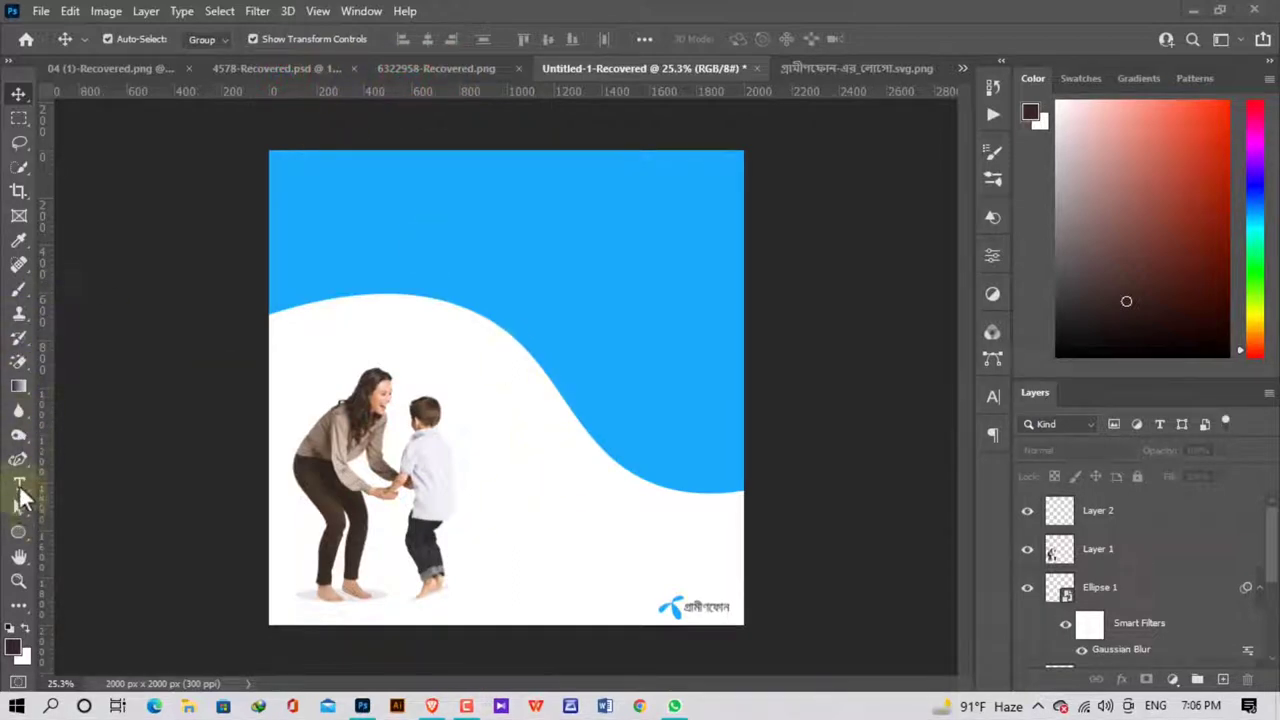
click(20, 488)
click(505, 490)
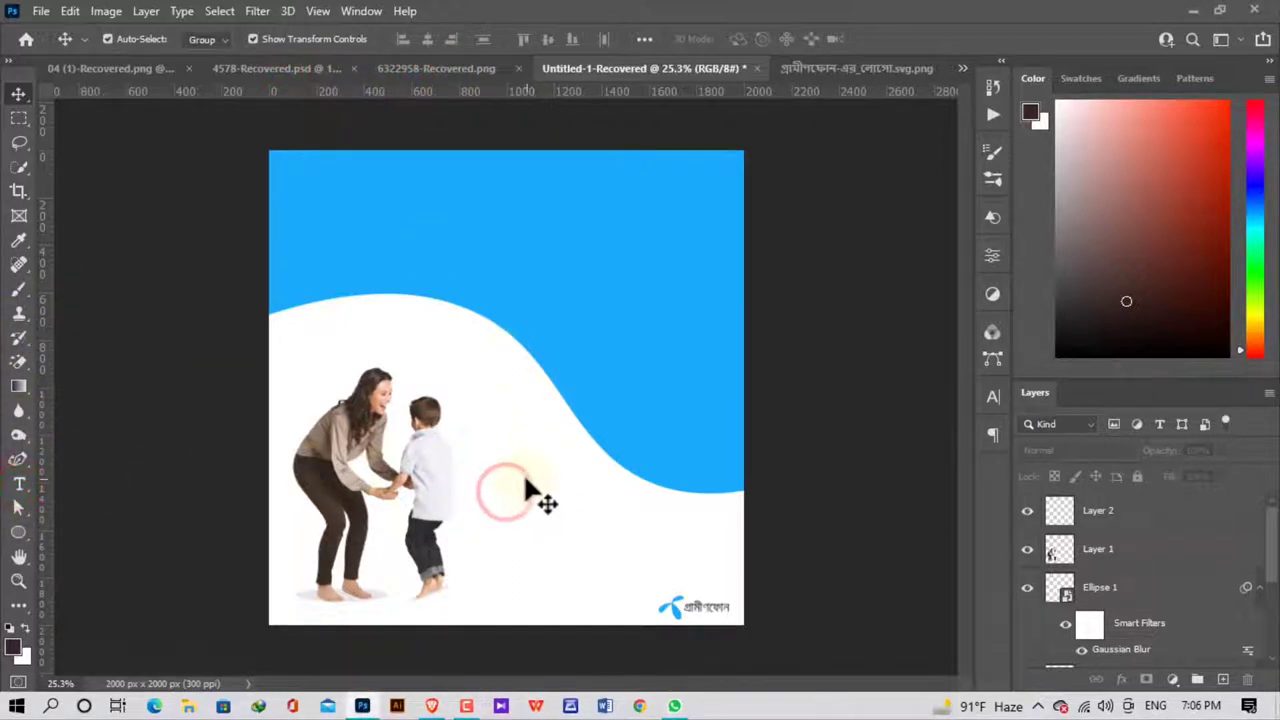
click(18, 482)
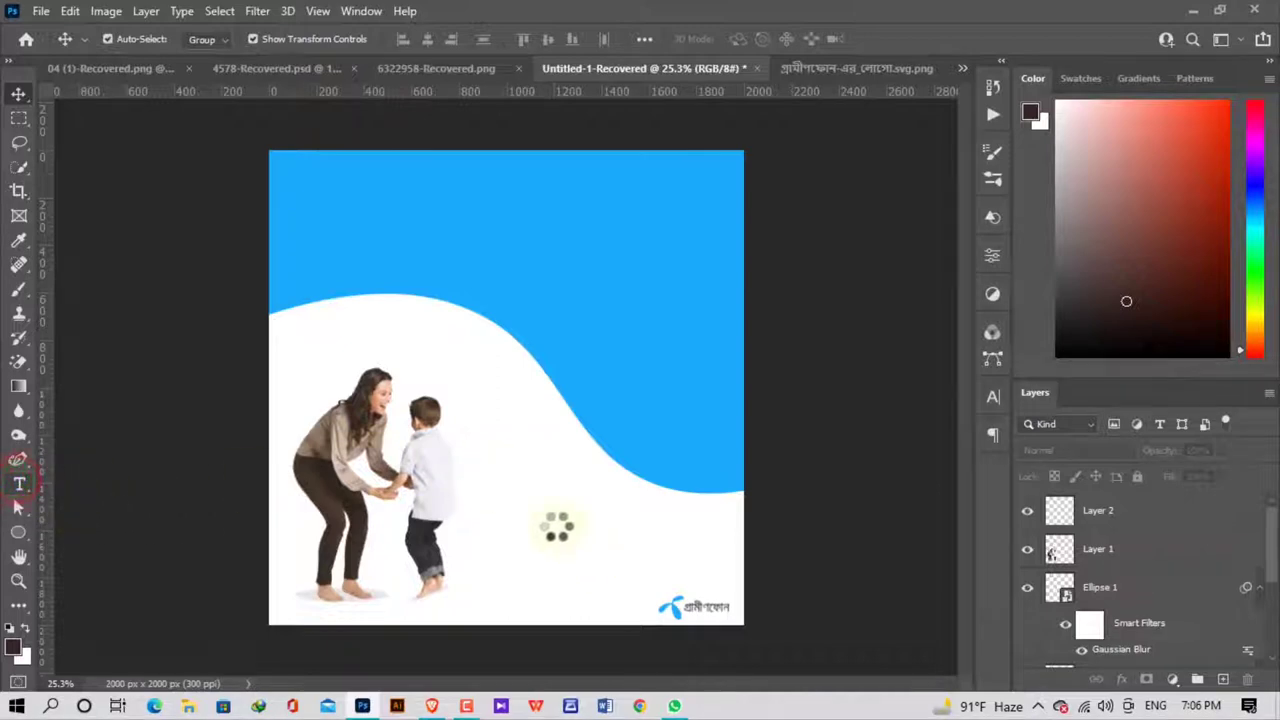
click(556, 521)
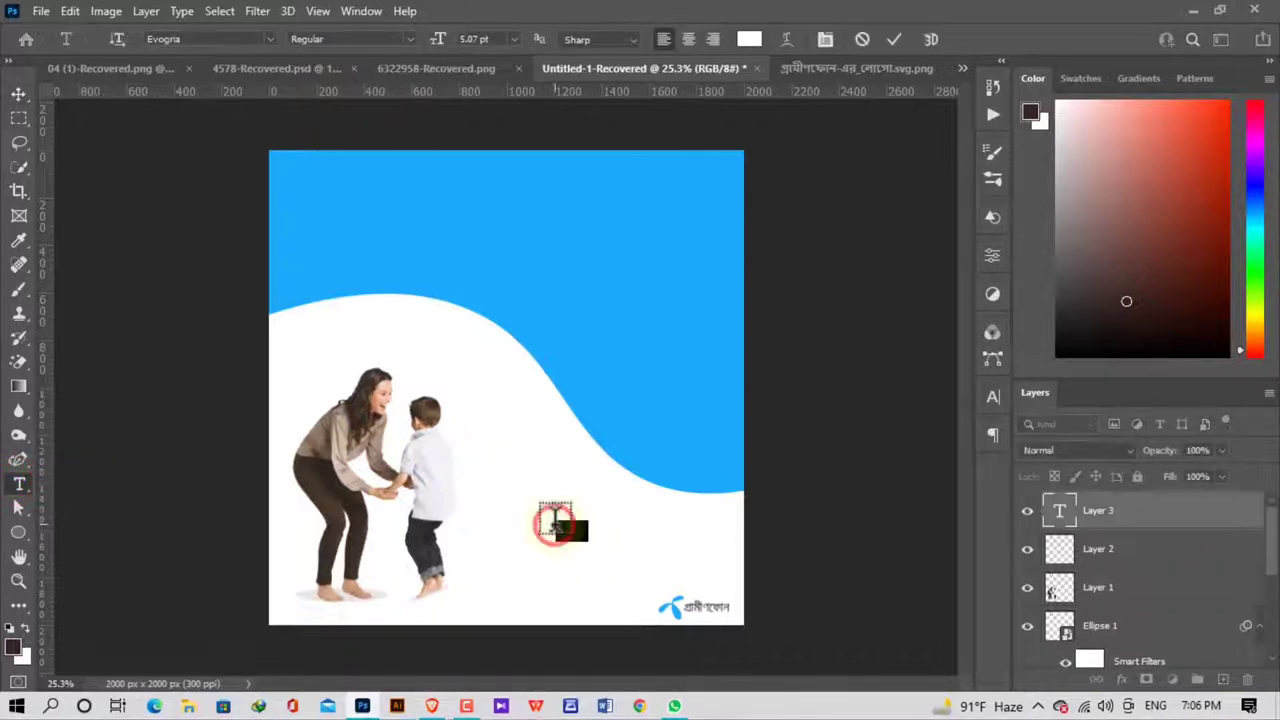
text(Nirmala UI)
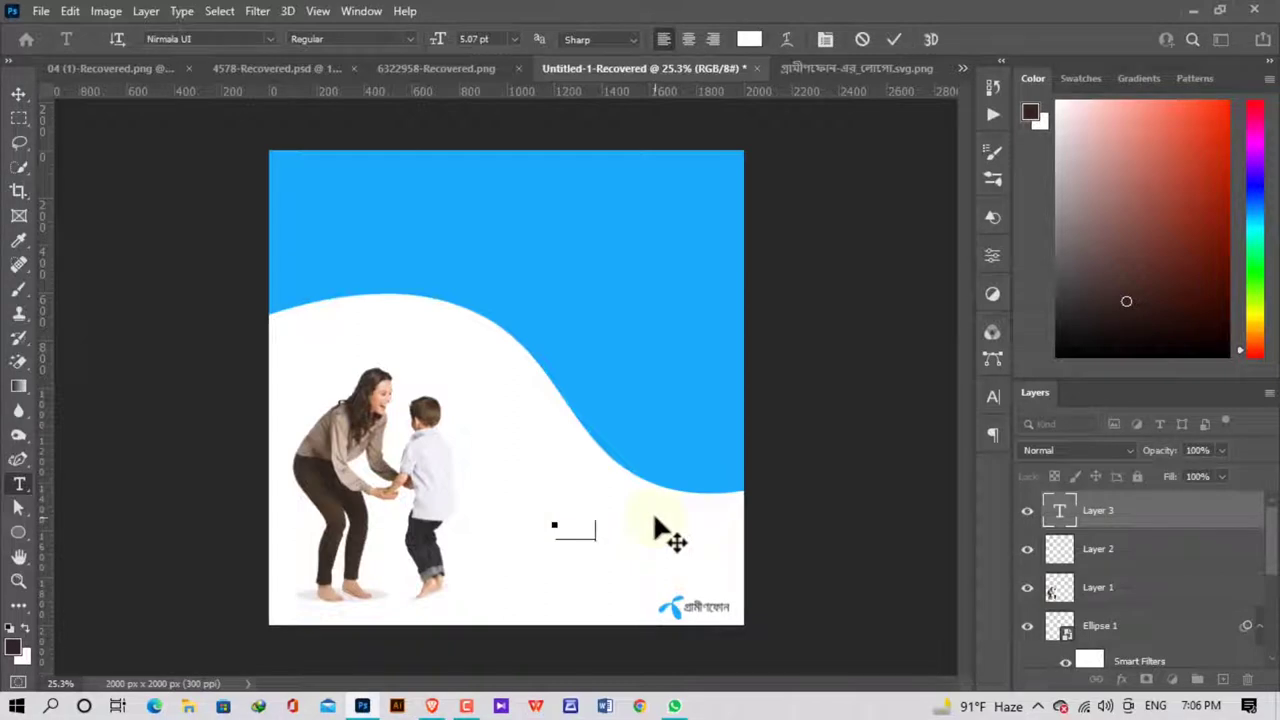
key(ctrl+v)
Set the whole caption's colour to black in the Character panel and commit the text.
key(ctrl+a)
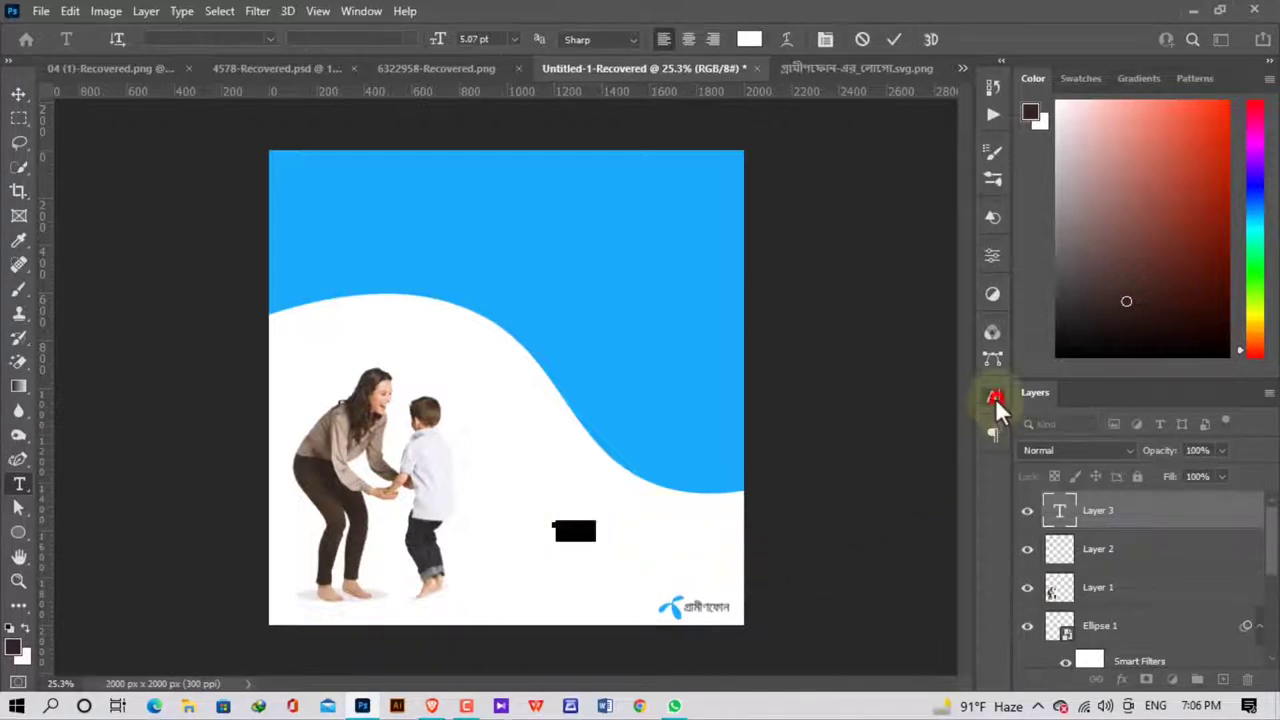
click(995, 398)
click(940, 503)
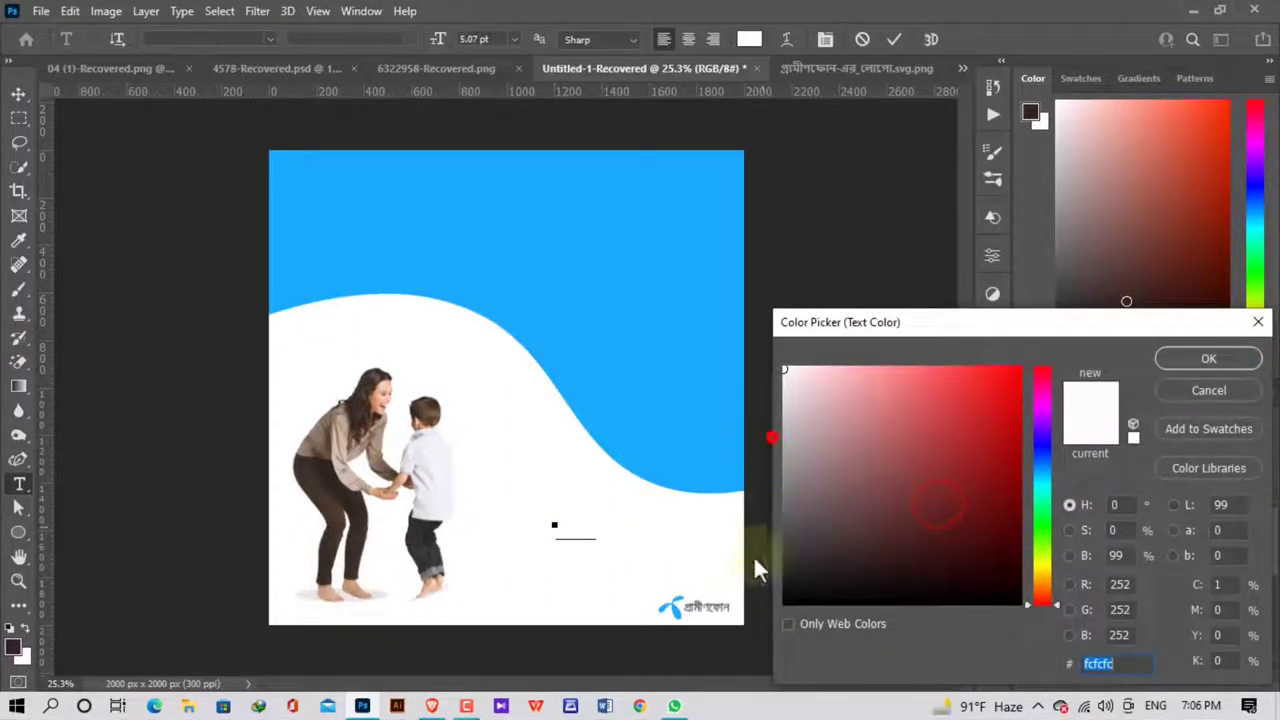
drag(815, 578, 785, 610)
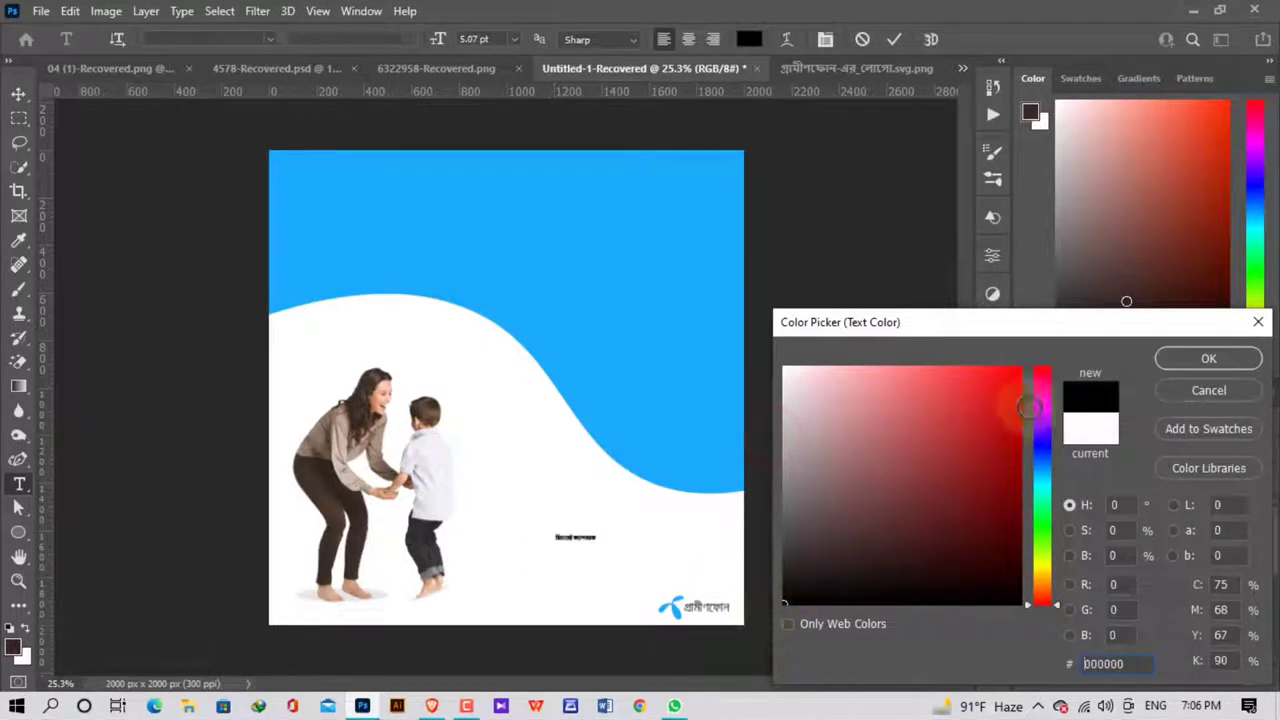
click(1180, 356)
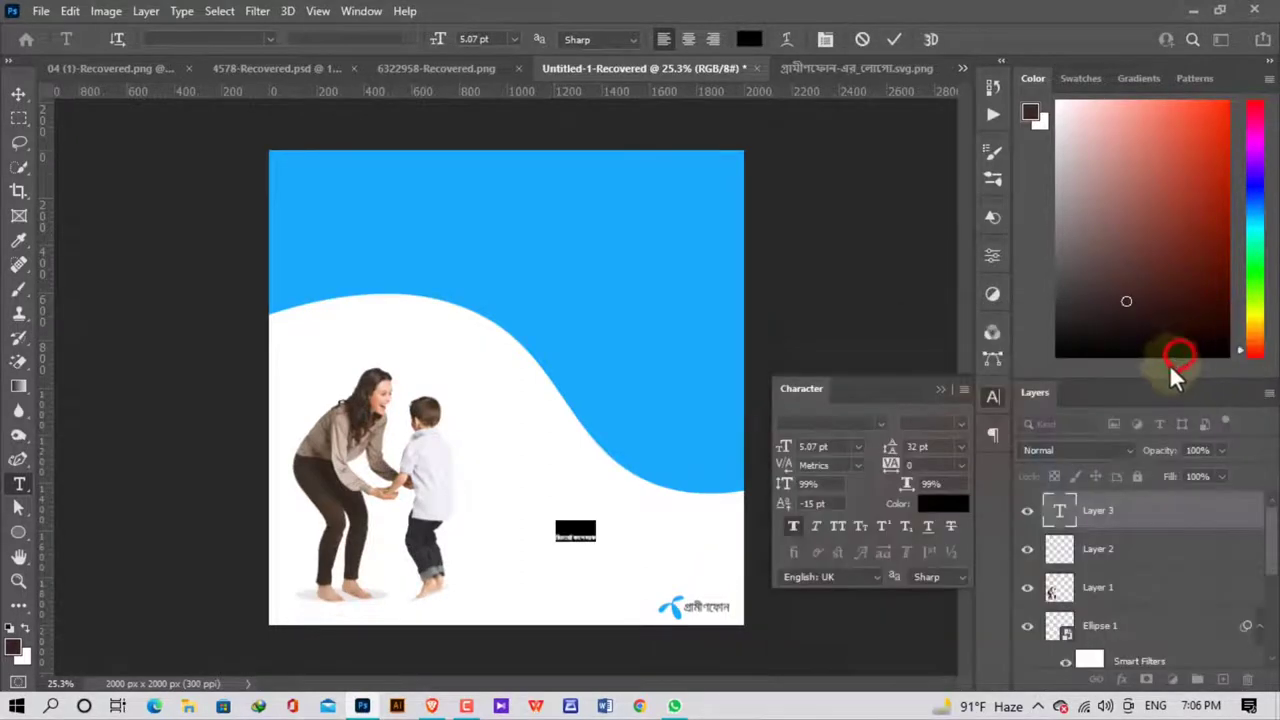
click(19, 93)
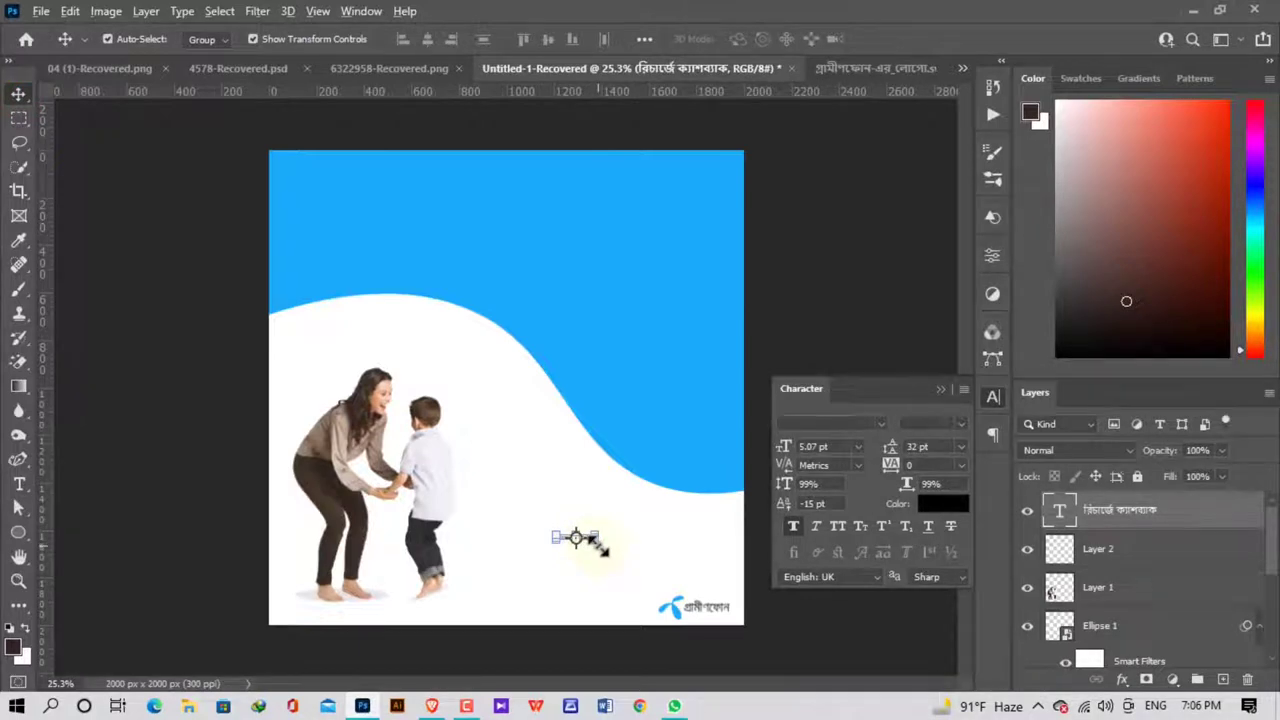
Scale the Bengali caption up about 362% and nudge the mother-and-child photo slightly left.
drag(597, 545, 614, 542)
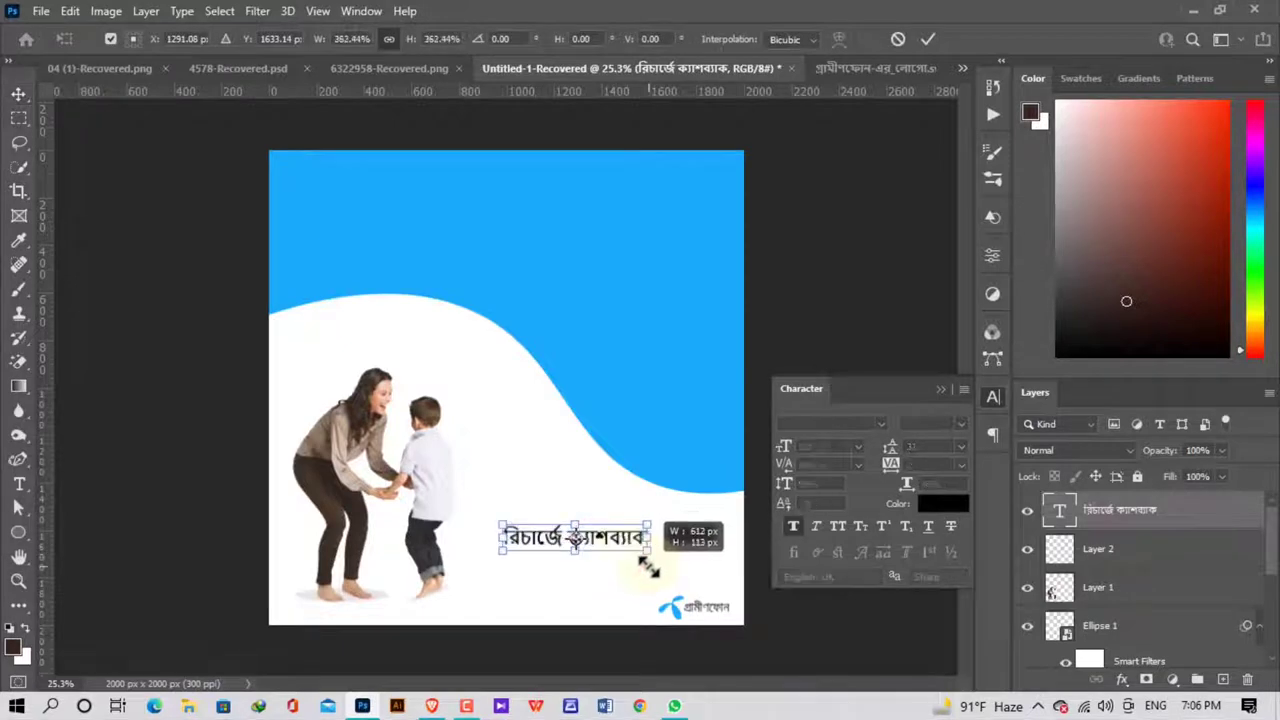
click(614, 612)
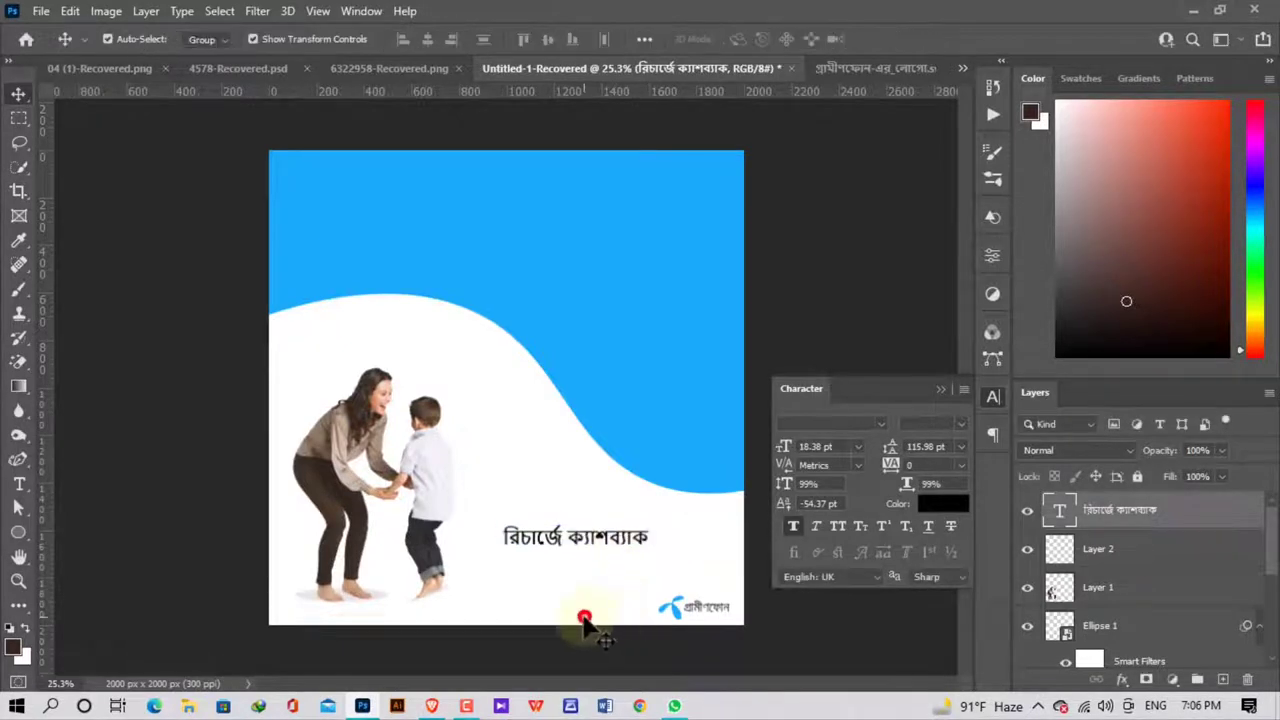
drag(595, 551, 560, 500)
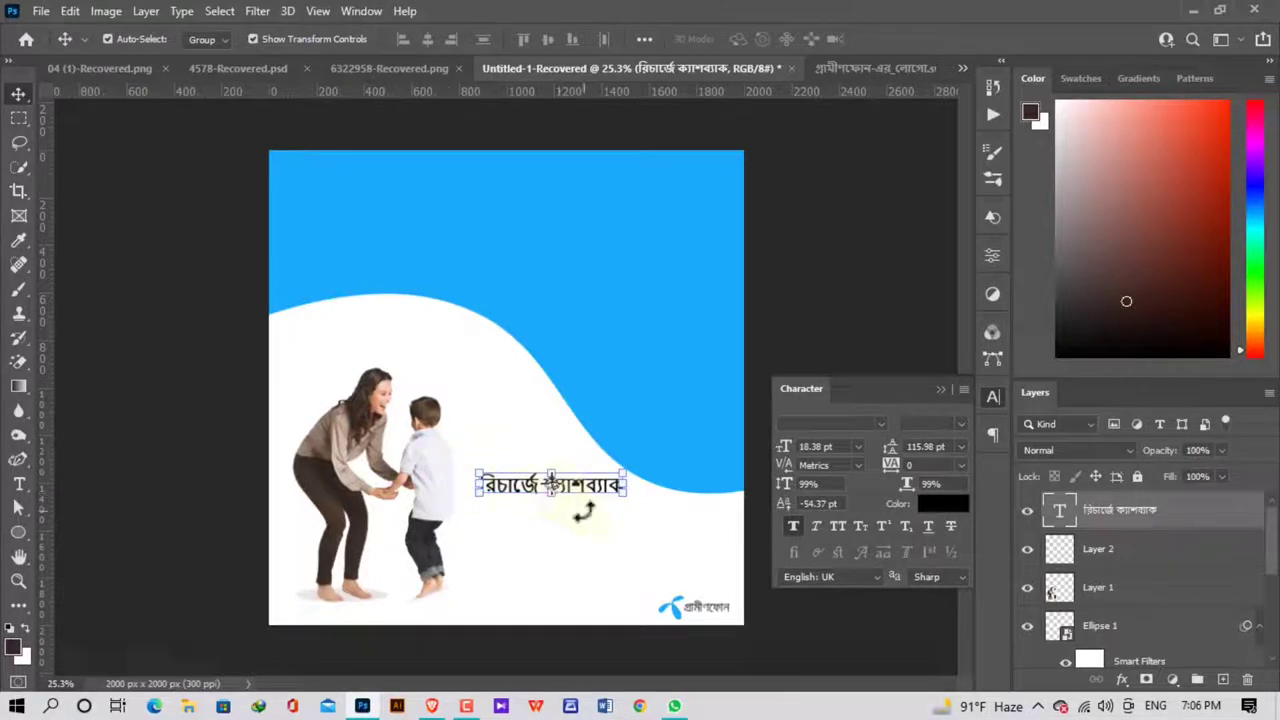
drag(375, 503, 370, 503)
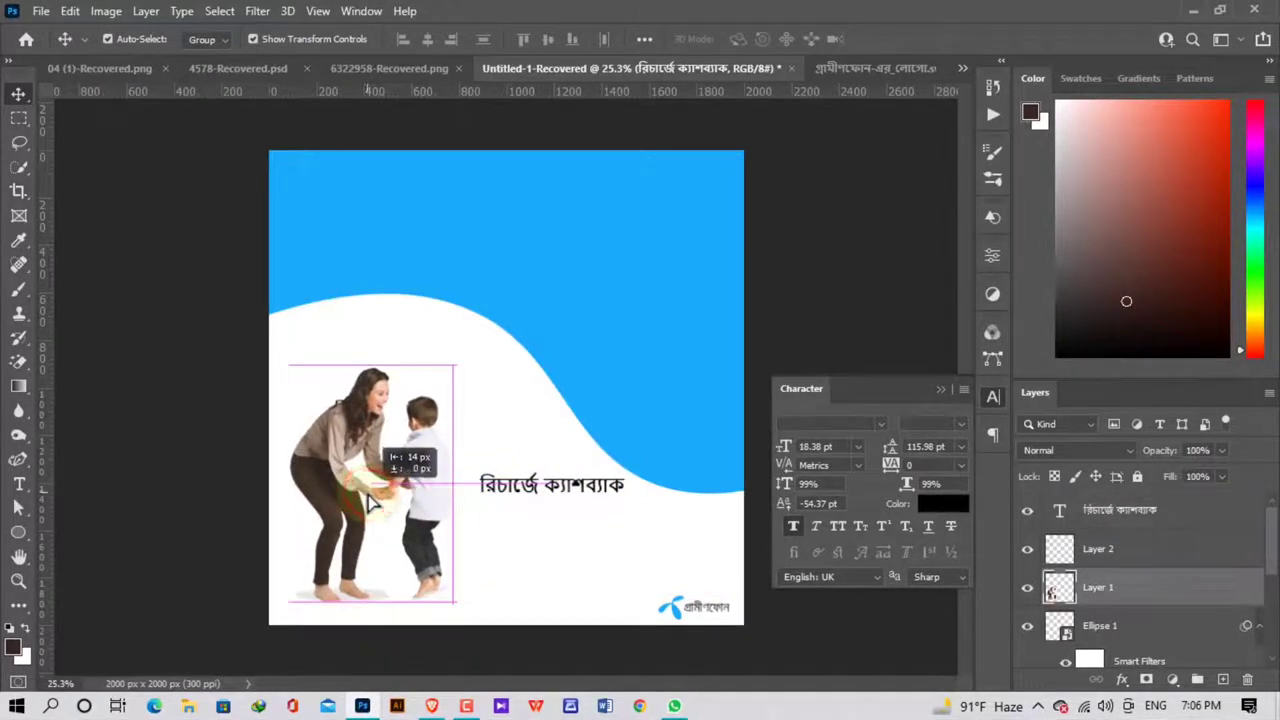
click(580, 608)
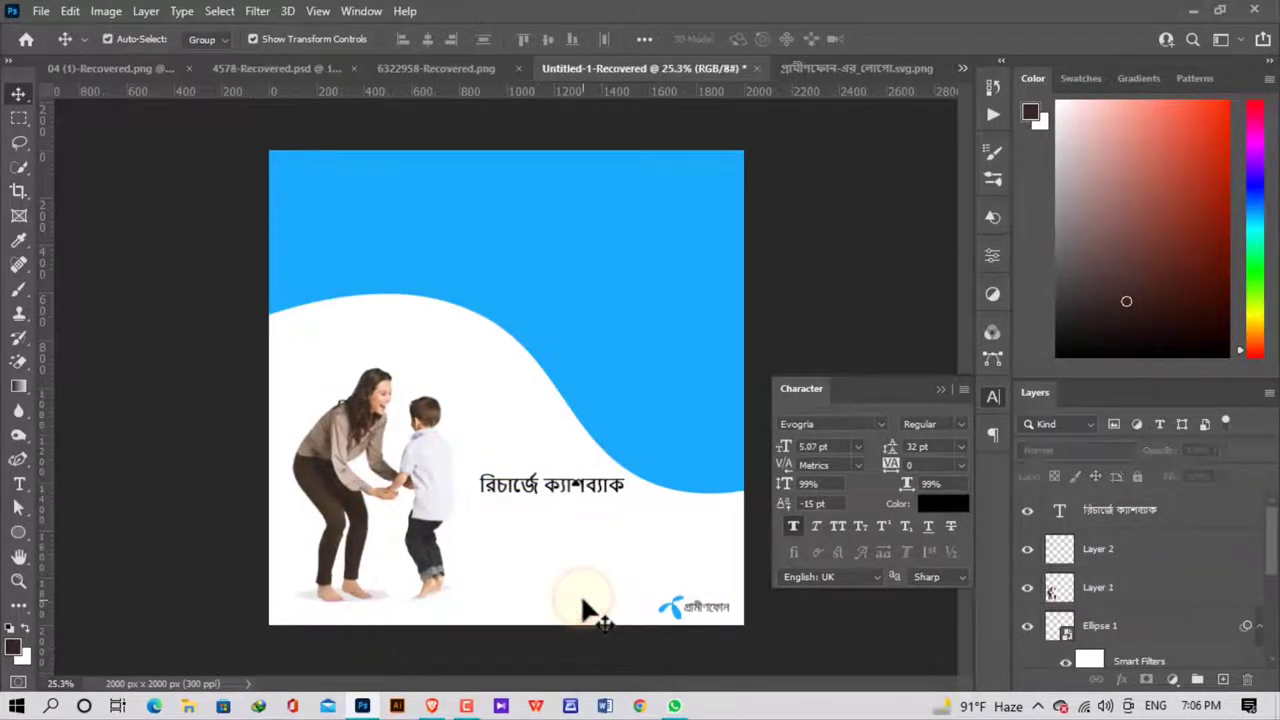
Position the caption right of the child, just below the blue wave.
click(580, 490)
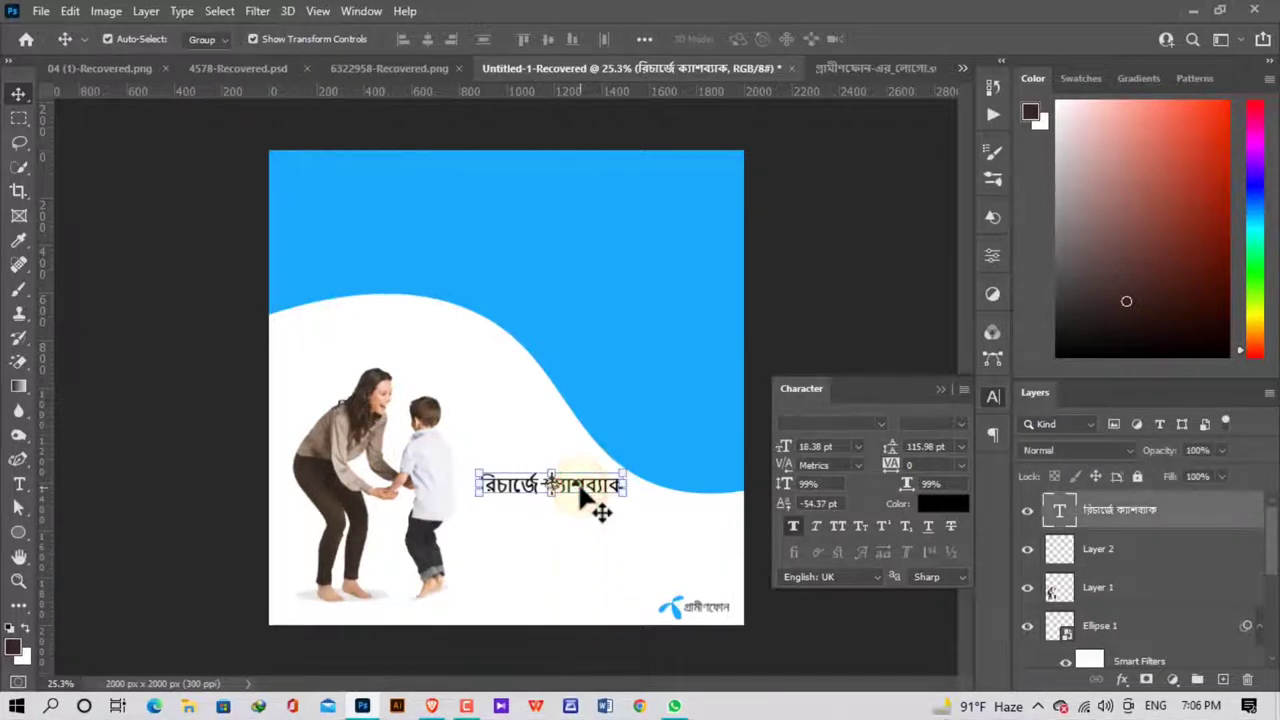
scroll(585, 495, up, 1)
scroll(585, 495, up, 1)
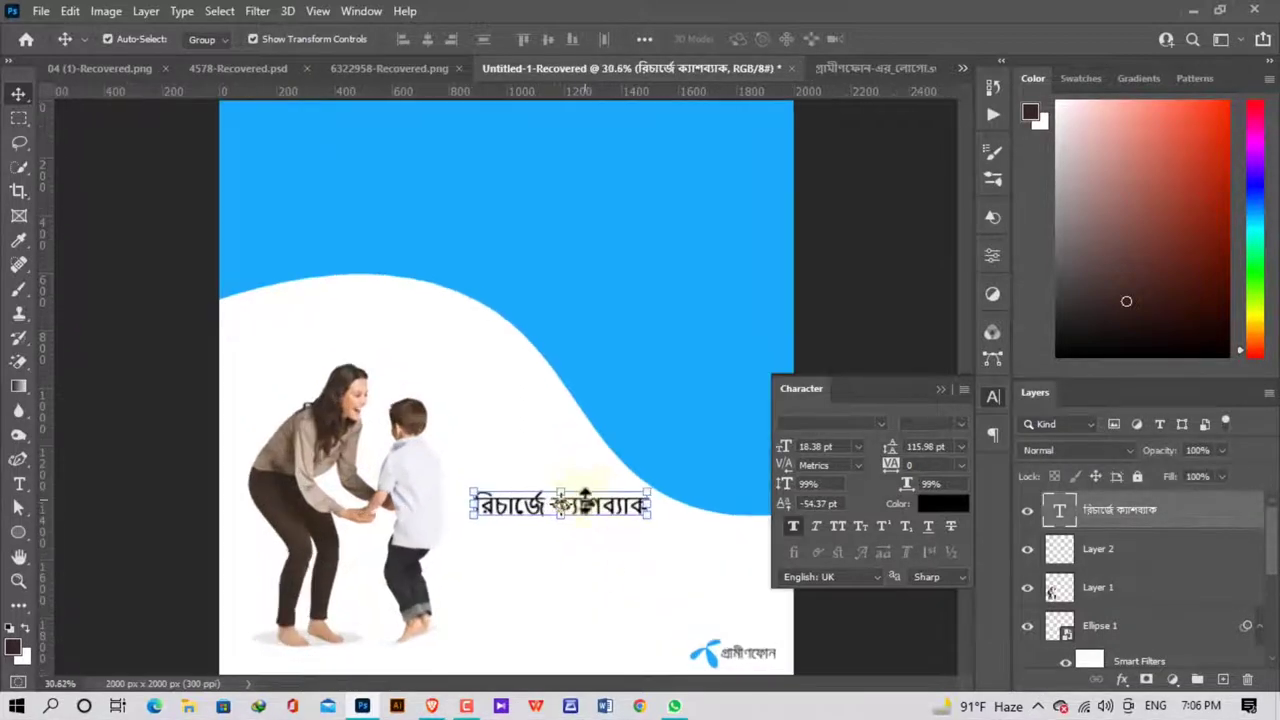
drag(585, 497, 598, 522)
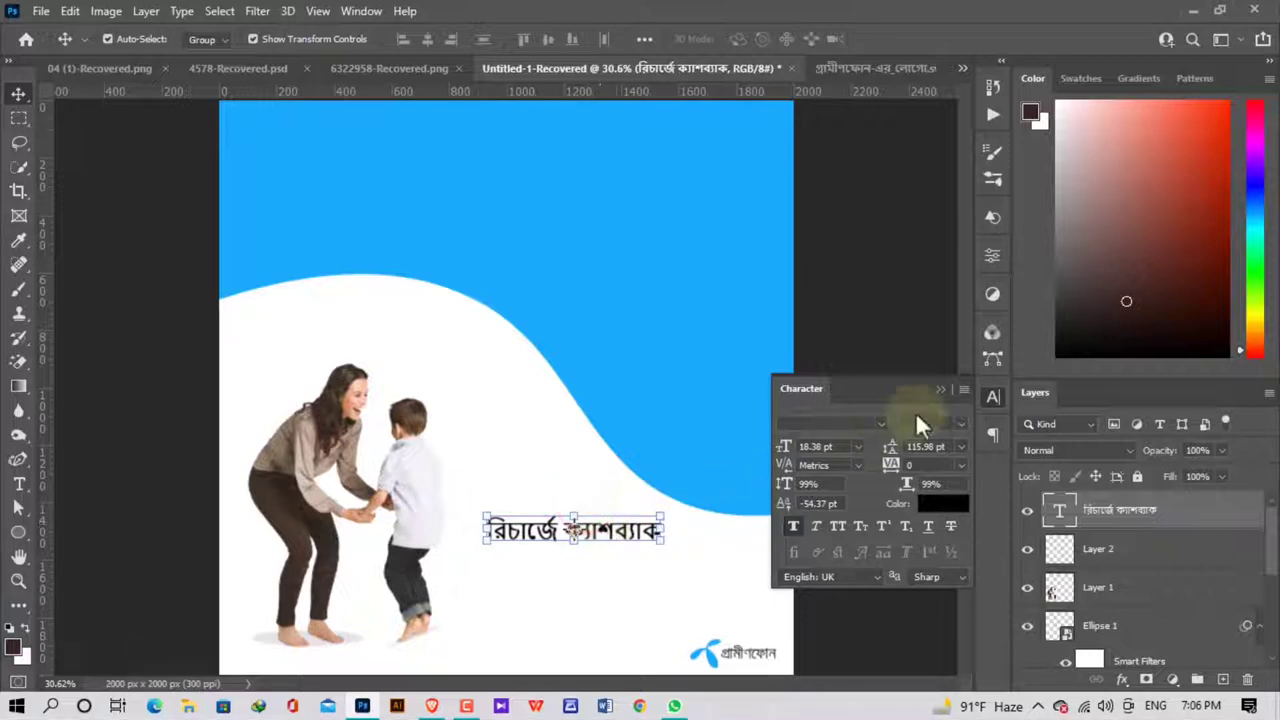
click(934, 391)
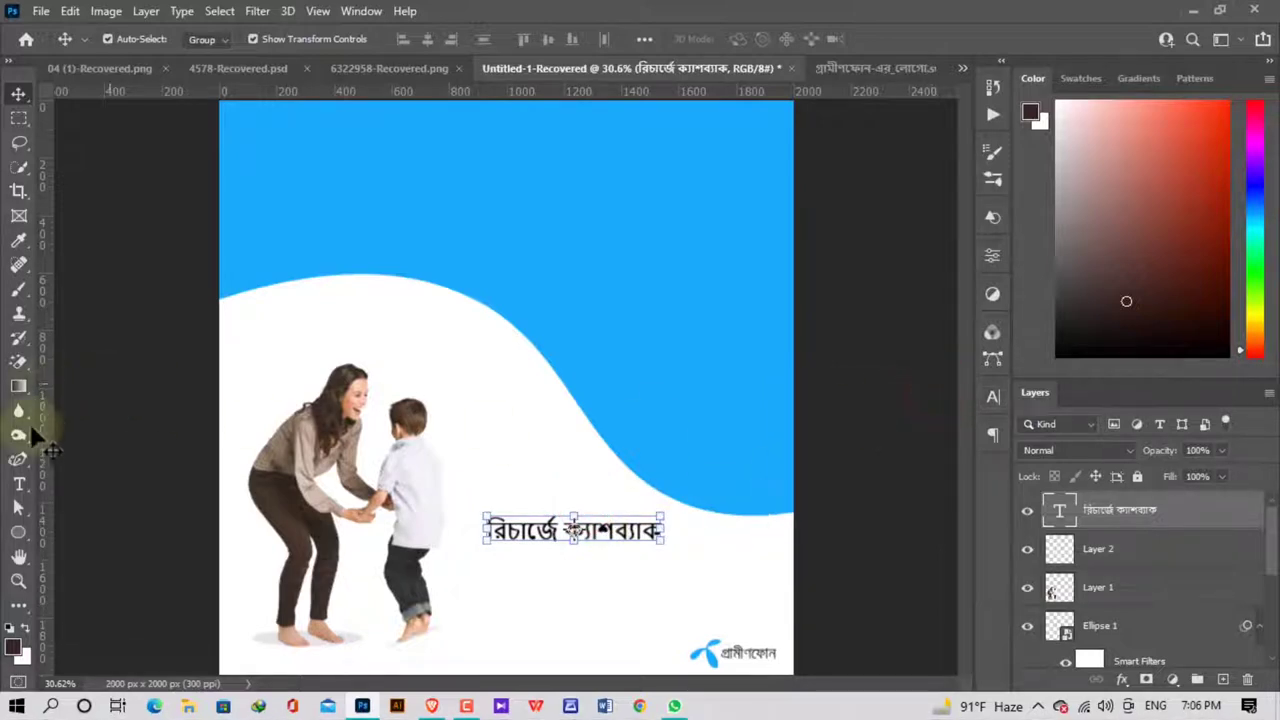
Draw a rectangle around the headline and fill it with the wave's blue.
click(19, 532)
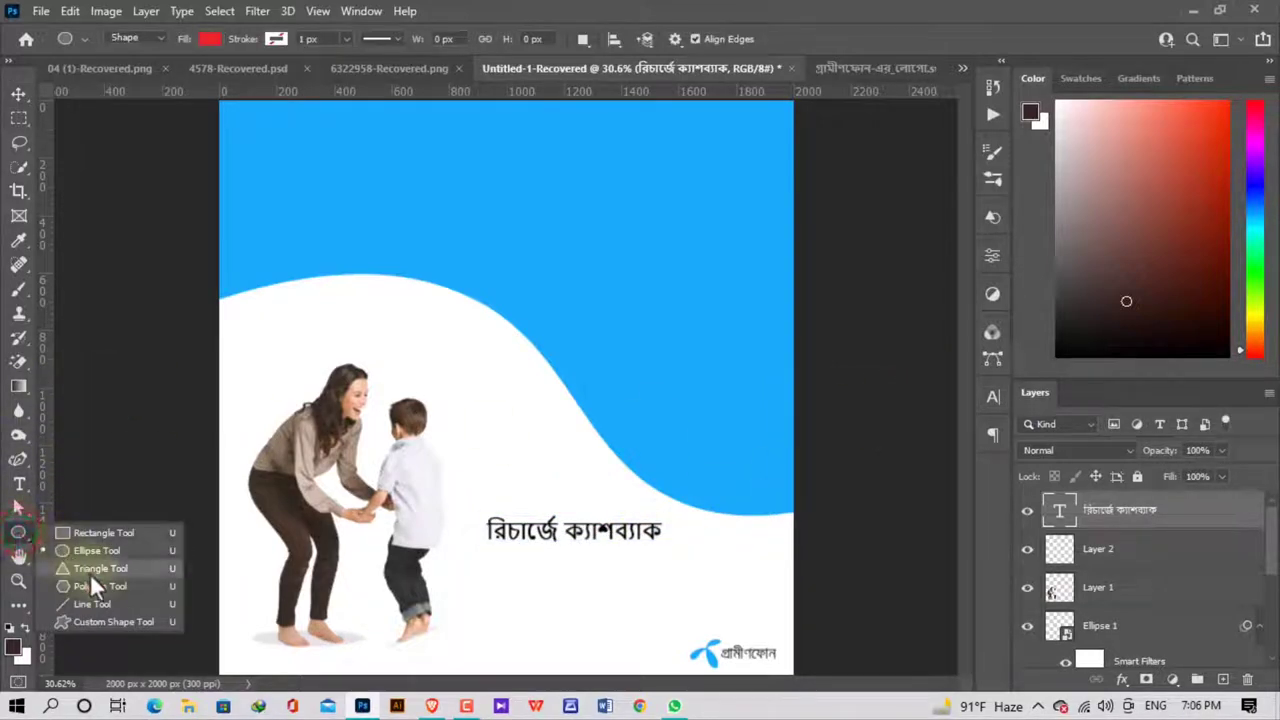
click(74, 528)
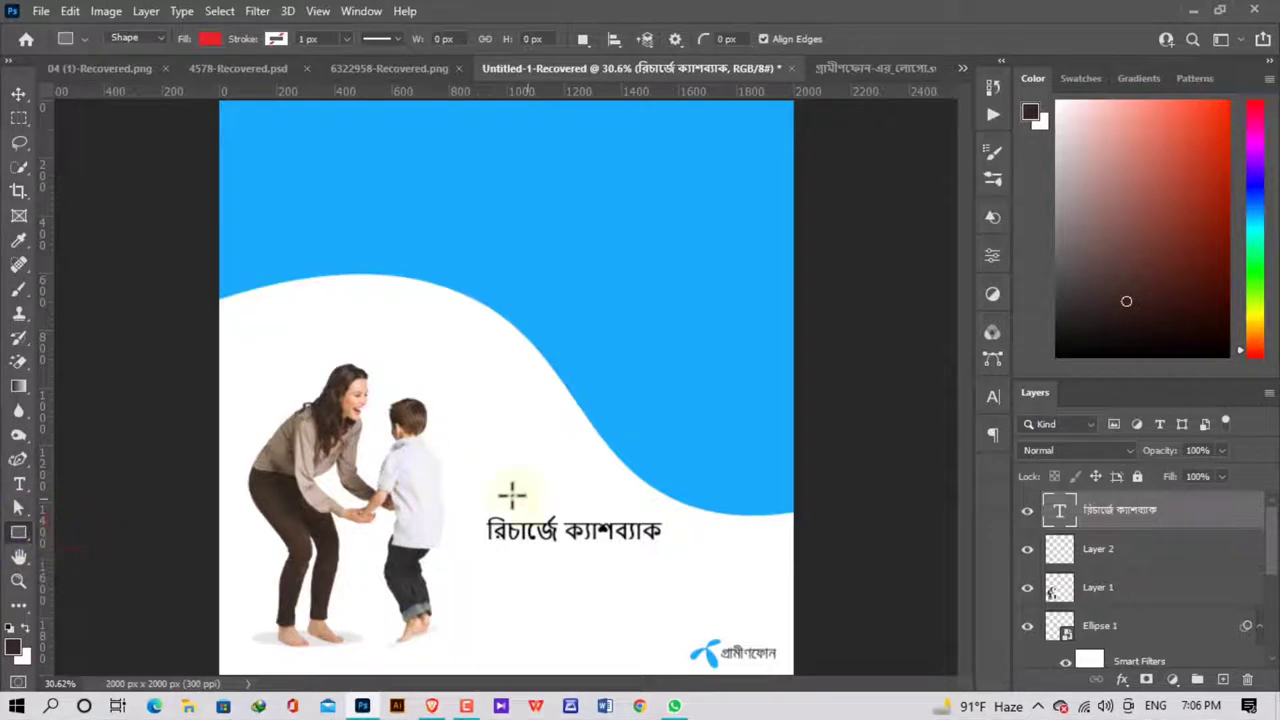
drag(483, 505, 665, 545)
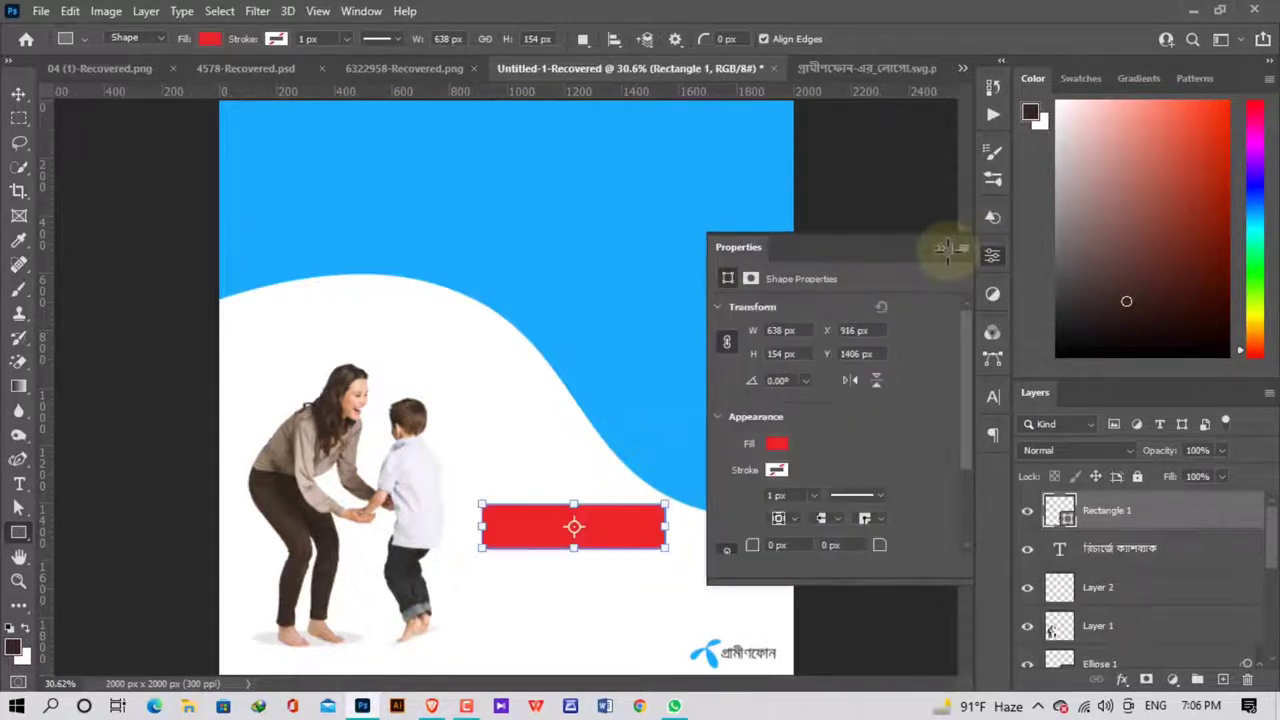
click(945, 251)
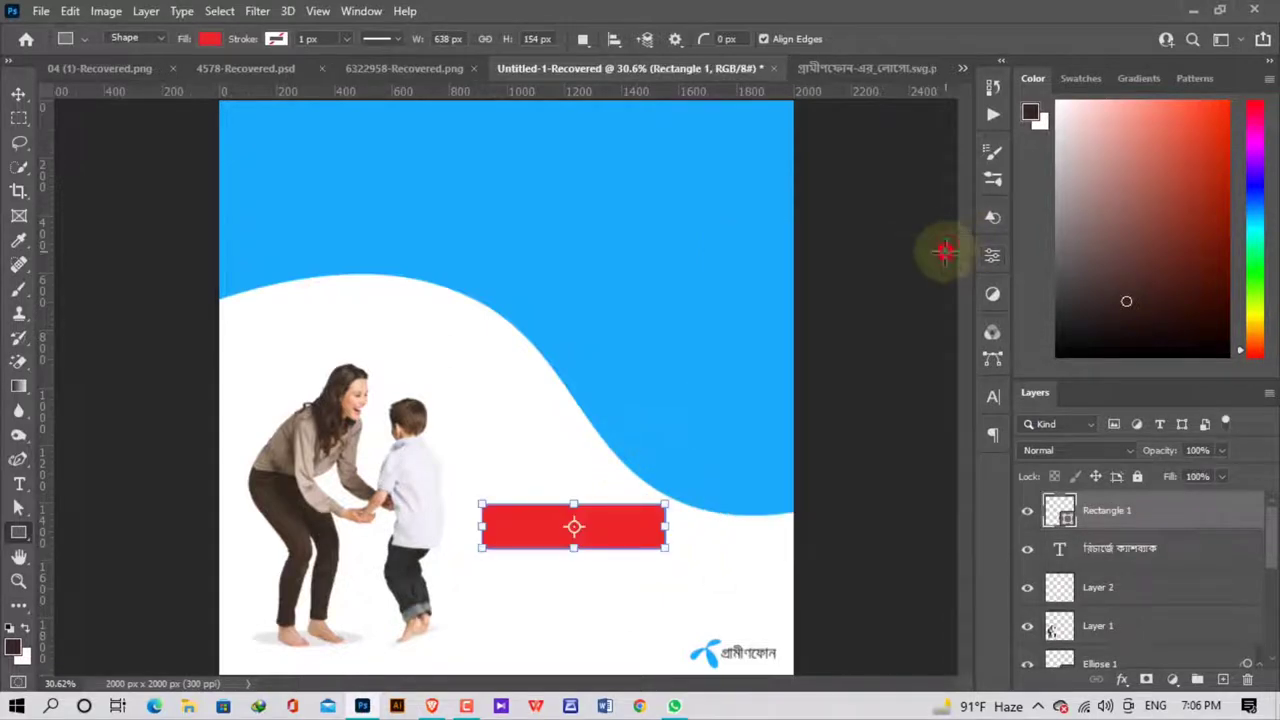
double_click(1066, 518)
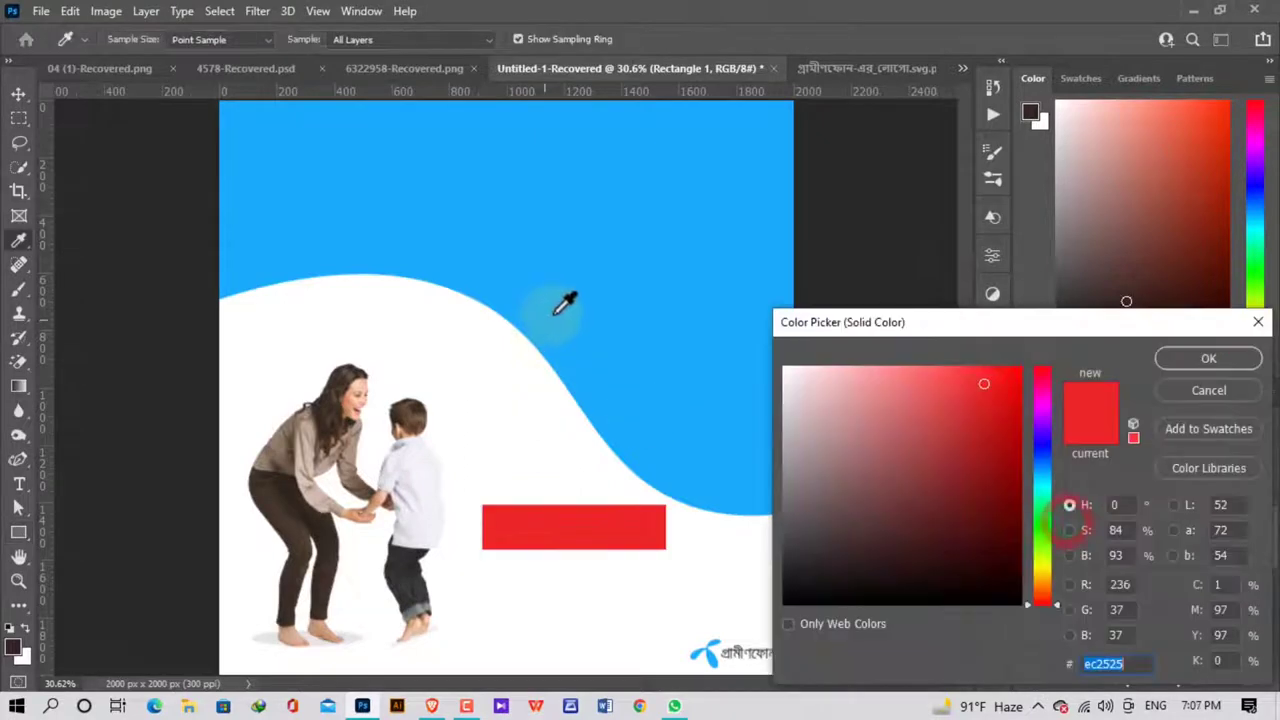
click(554, 313)
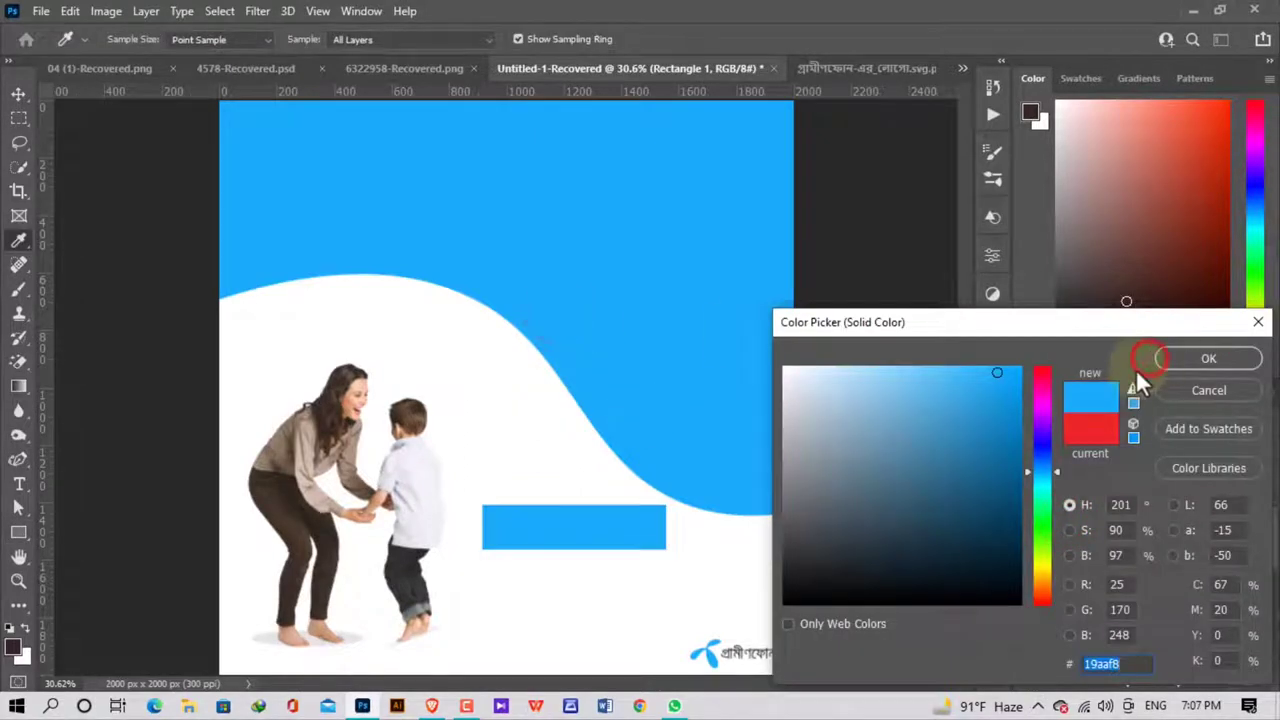
click(1209, 356)
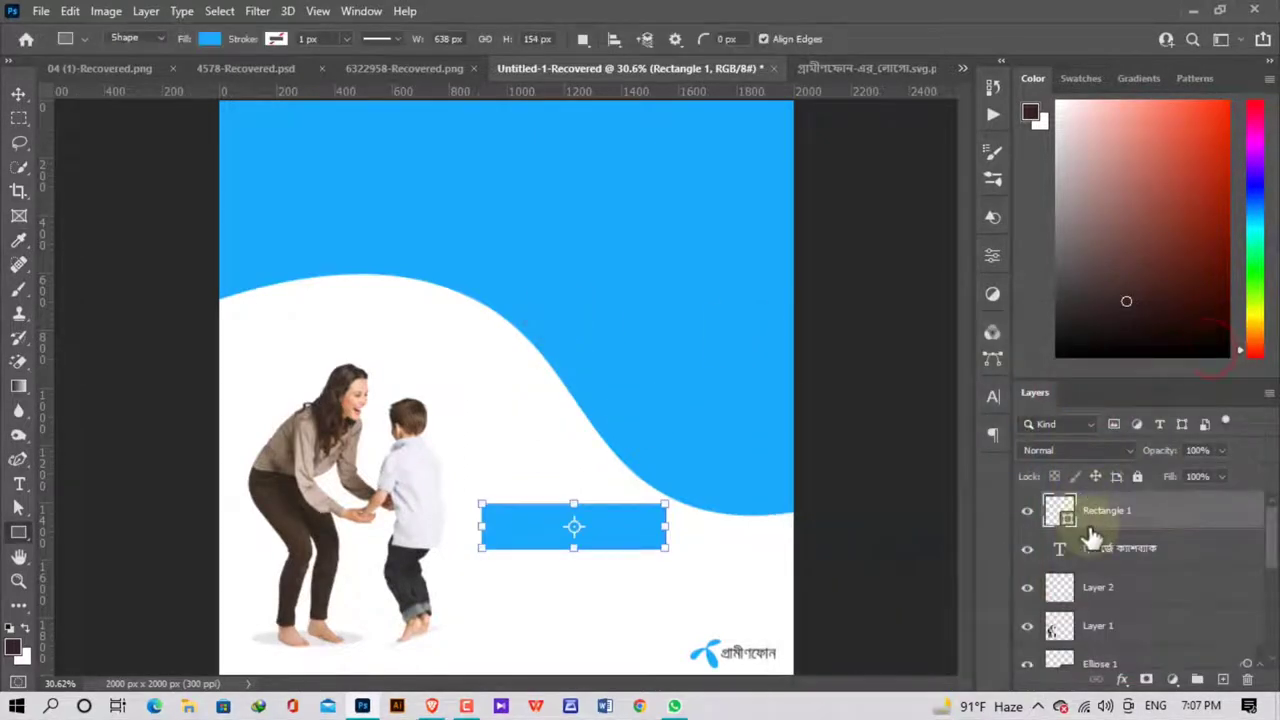
Move the rectangle behind the text and heighten it to 156 px.
drag(1092, 538, 1088, 545)
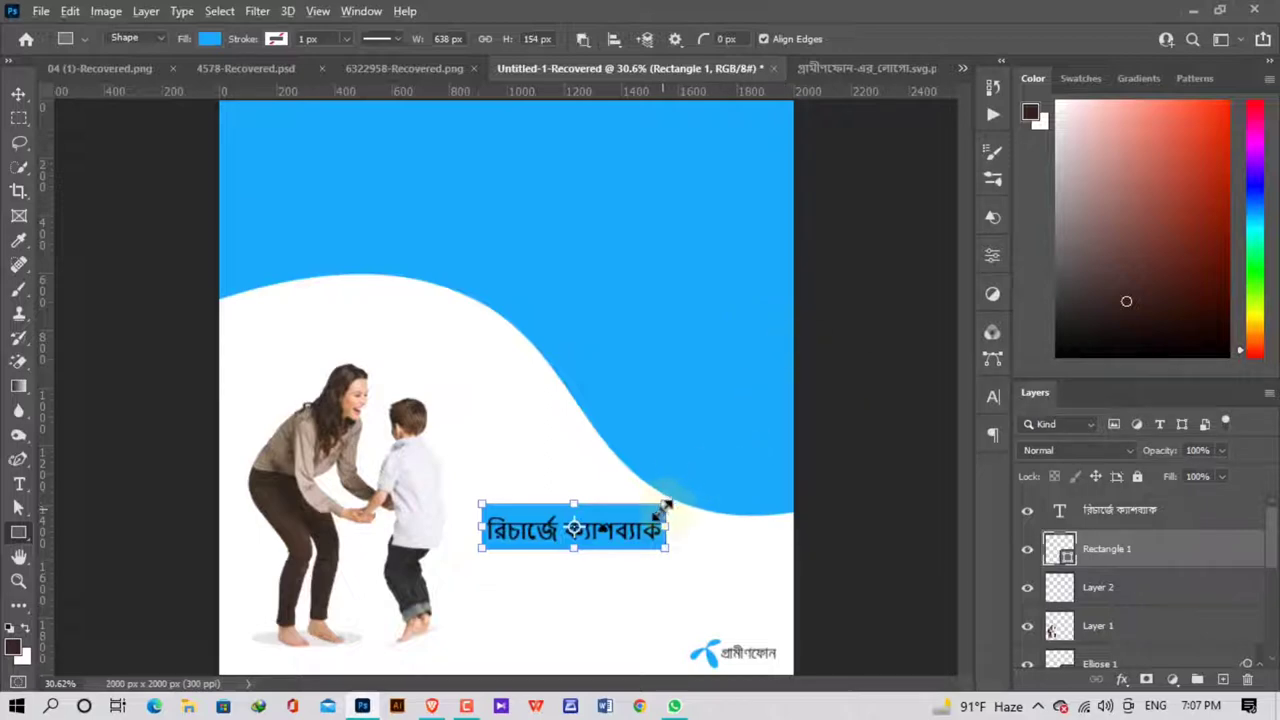
drag(573, 504, 575, 510)
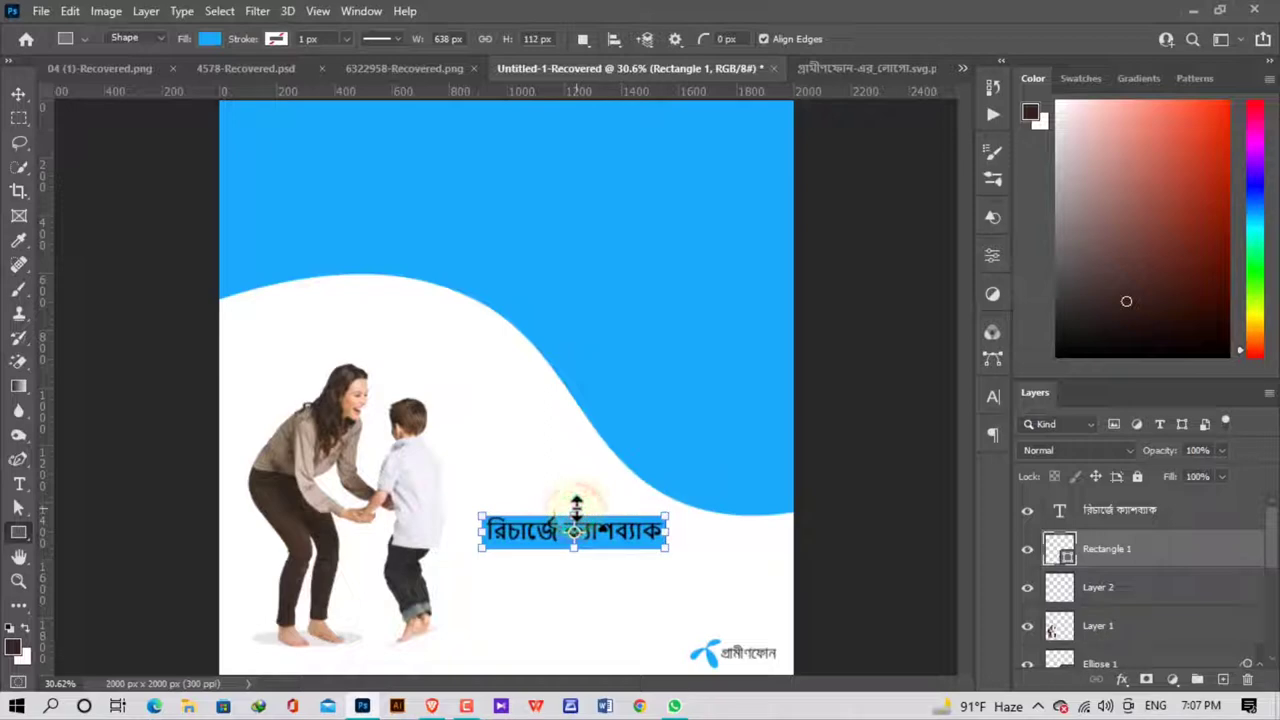
drag(576, 507, 574, 512)
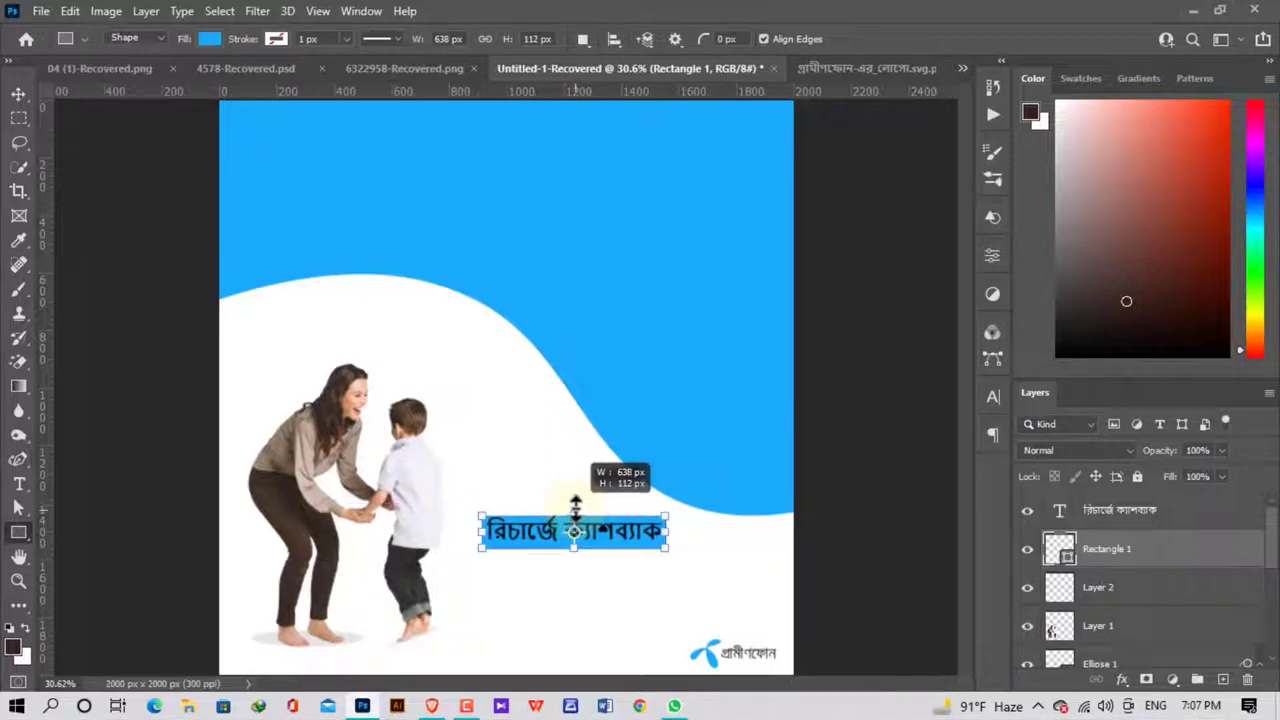
drag(575, 507, 575, 503)
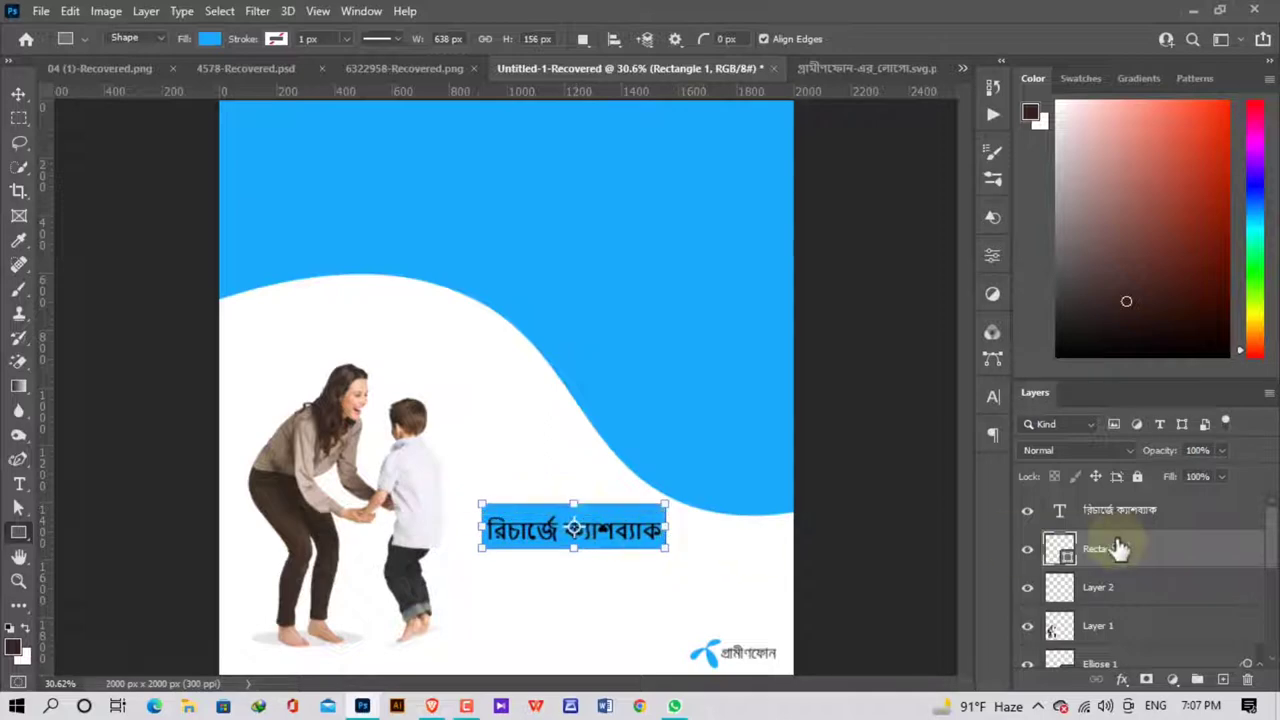
shift+click(1115, 512)
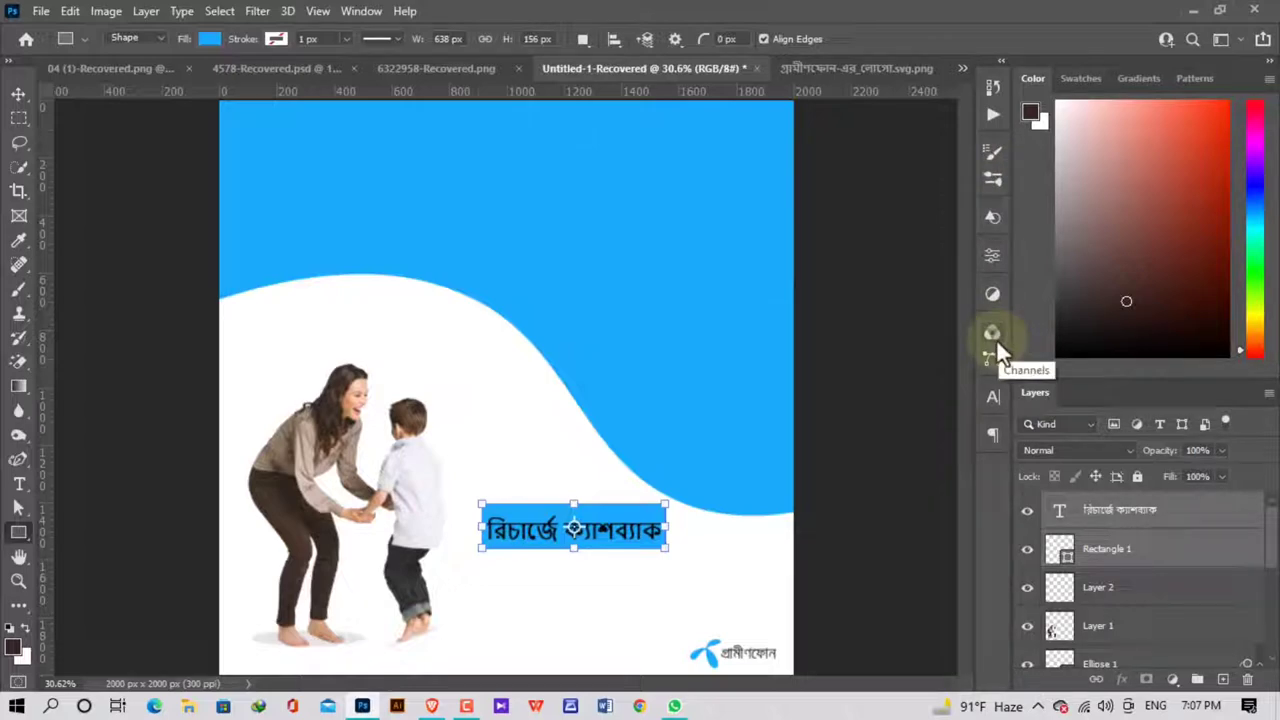
Align the caption's vertical centre with the blue box.
click(18, 93)
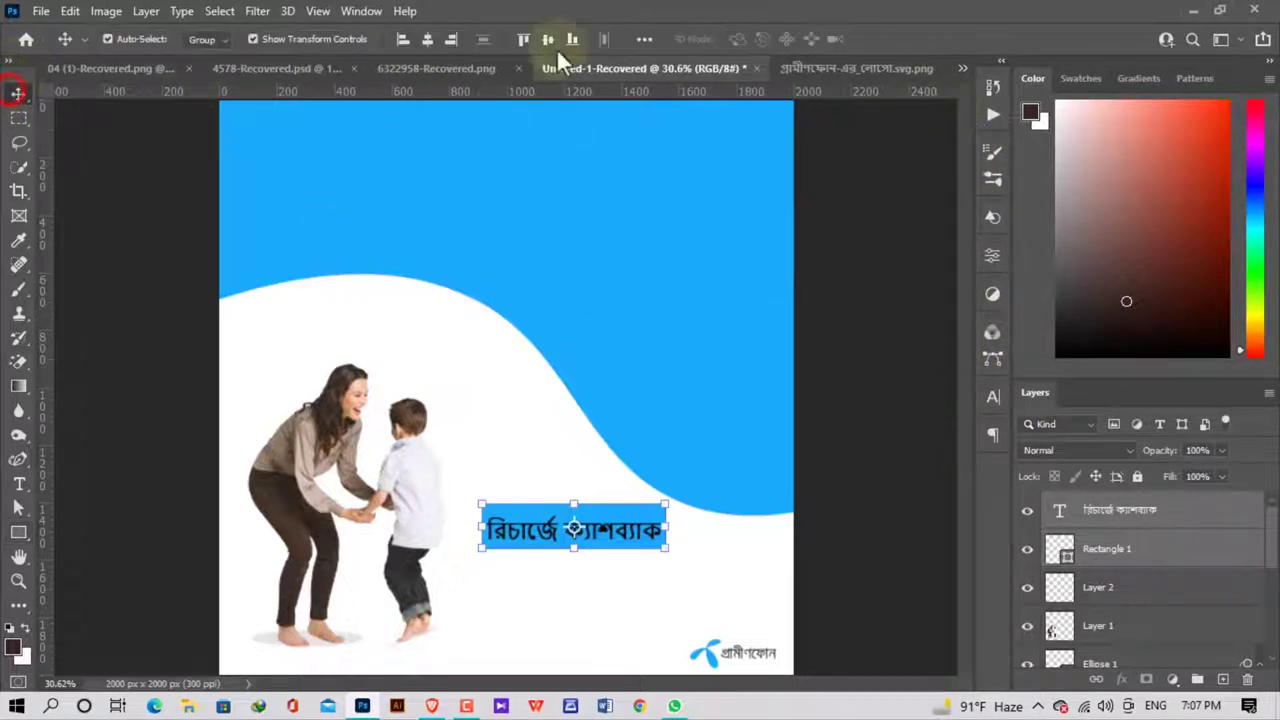
click(422, 40)
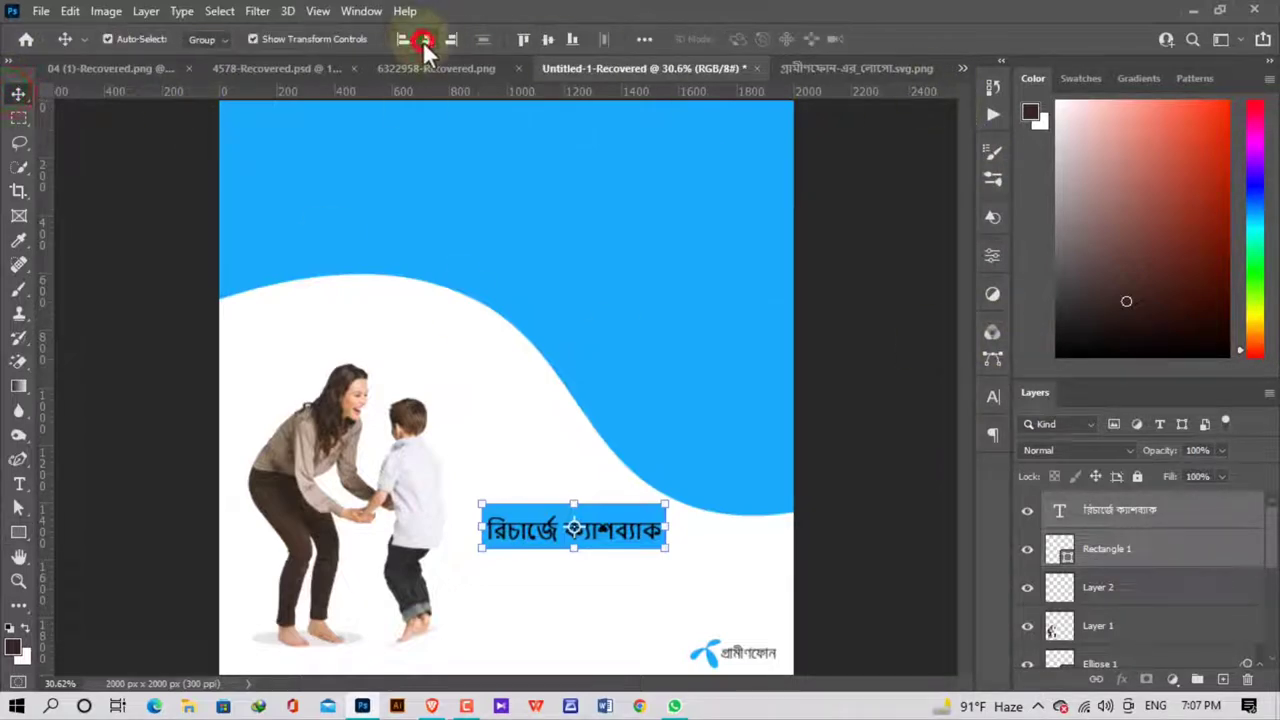
click(547, 40)
click(920, 466)
click(617, 530)
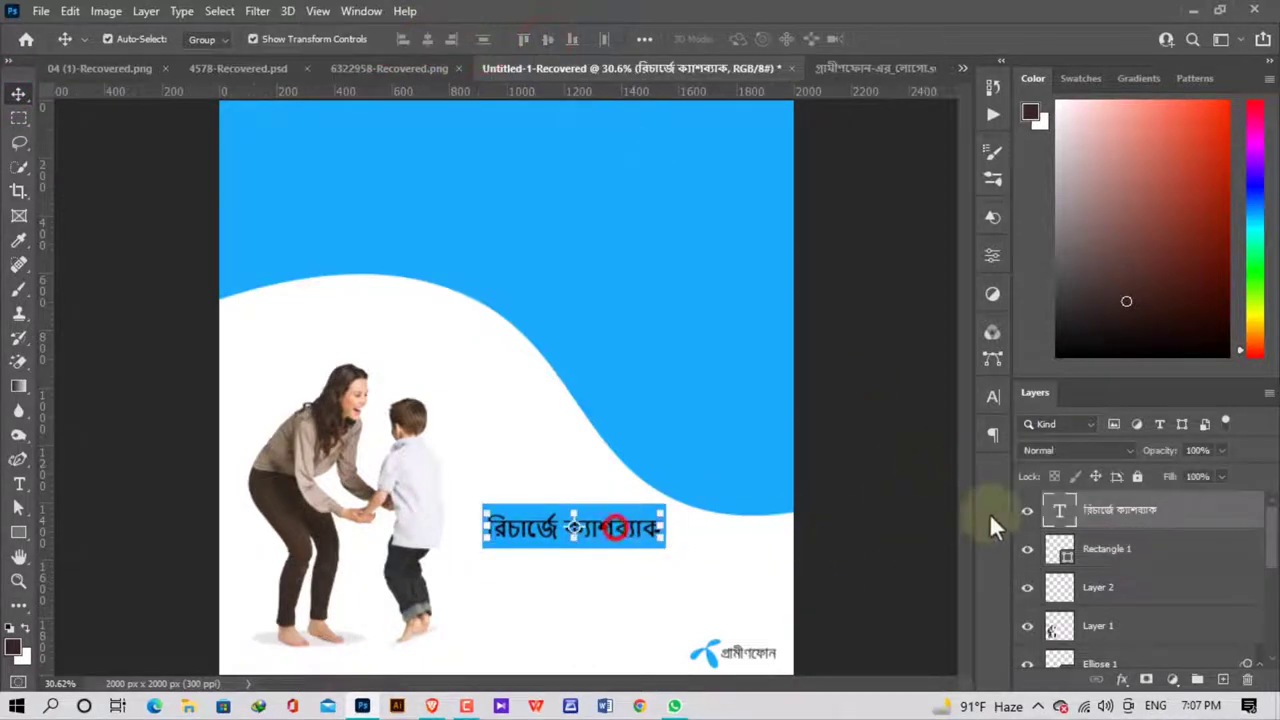
Change the Bengali caption's colour to white (#ffffff).
click(993, 397)
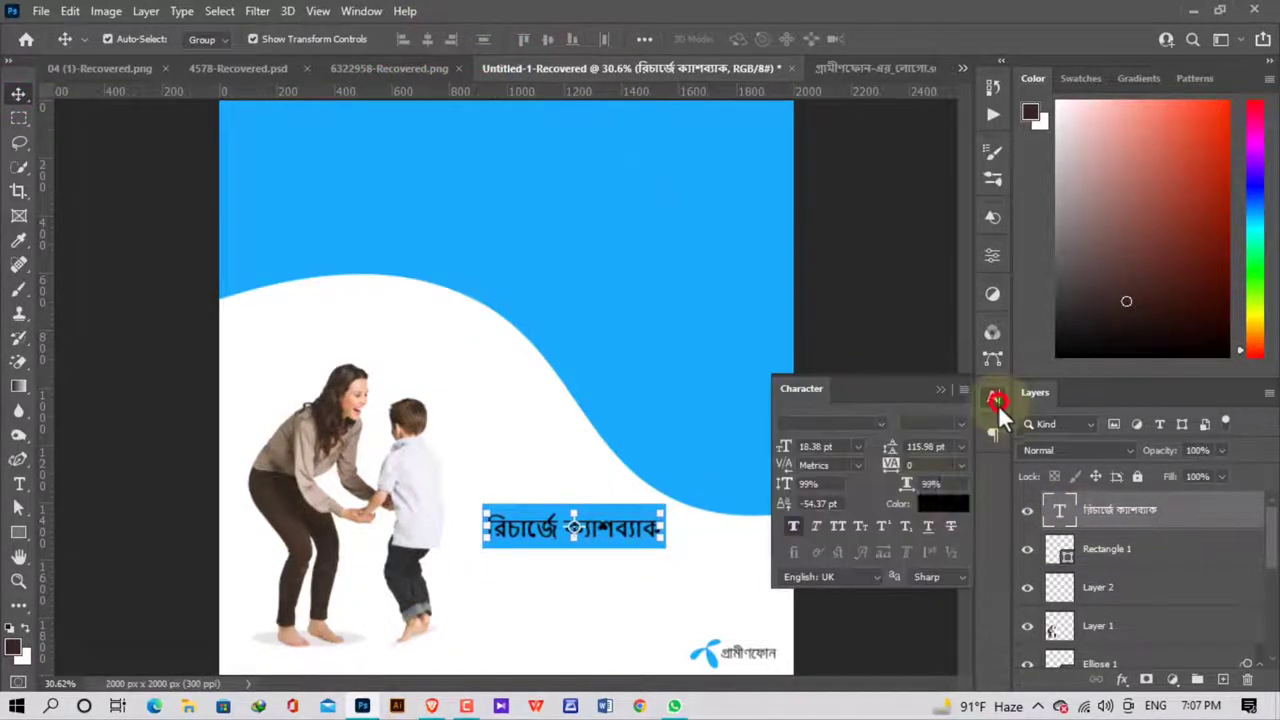
click(940, 503)
drag(814, 400, 783, 368)
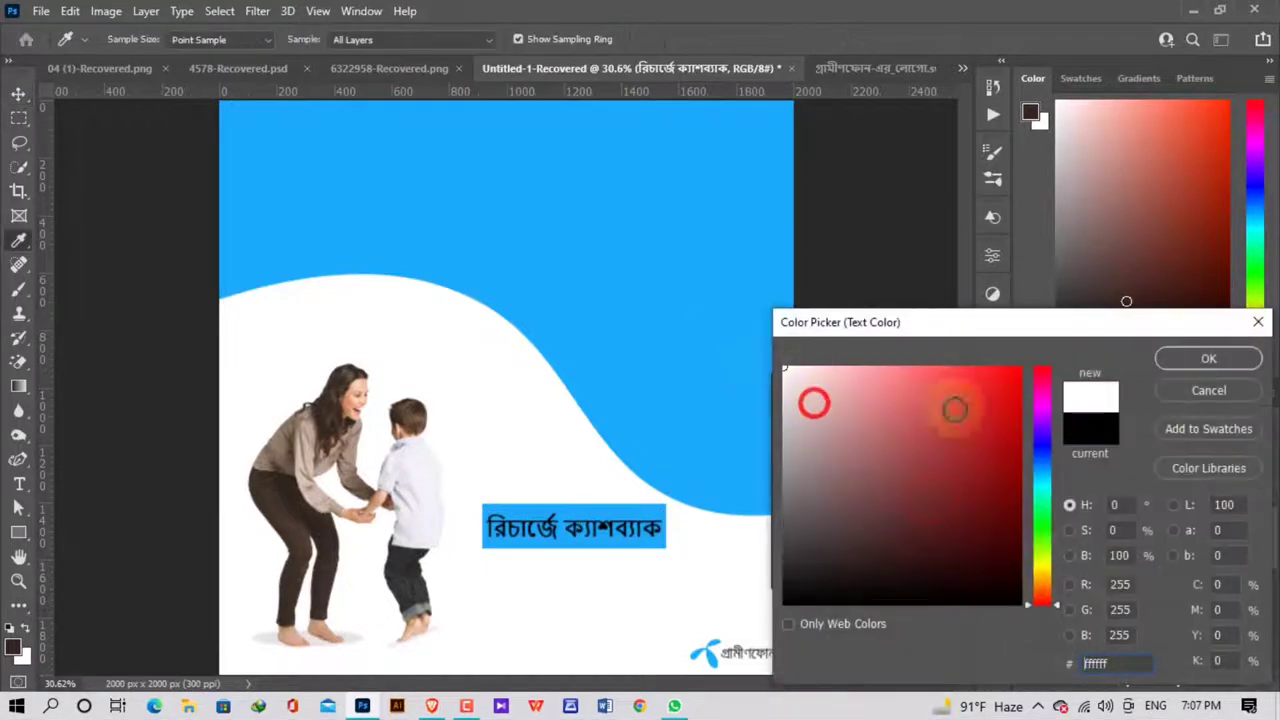
click(1209, 358)
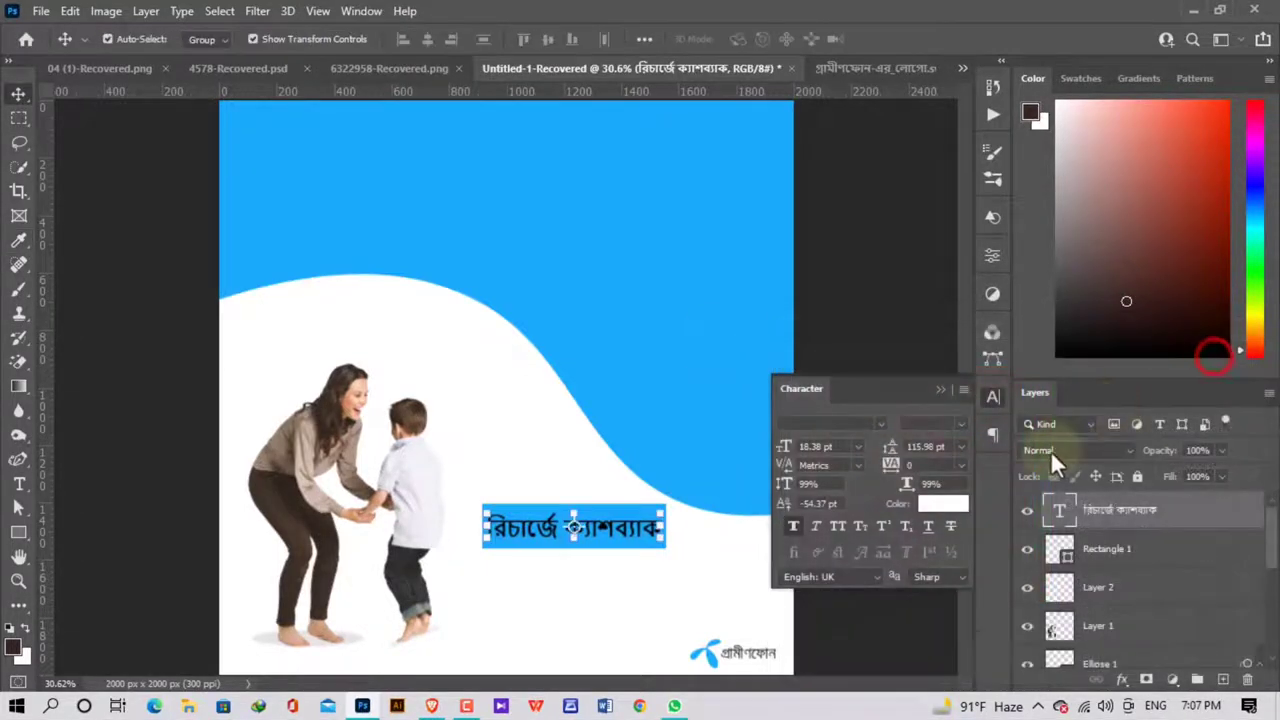
click(742, 597)
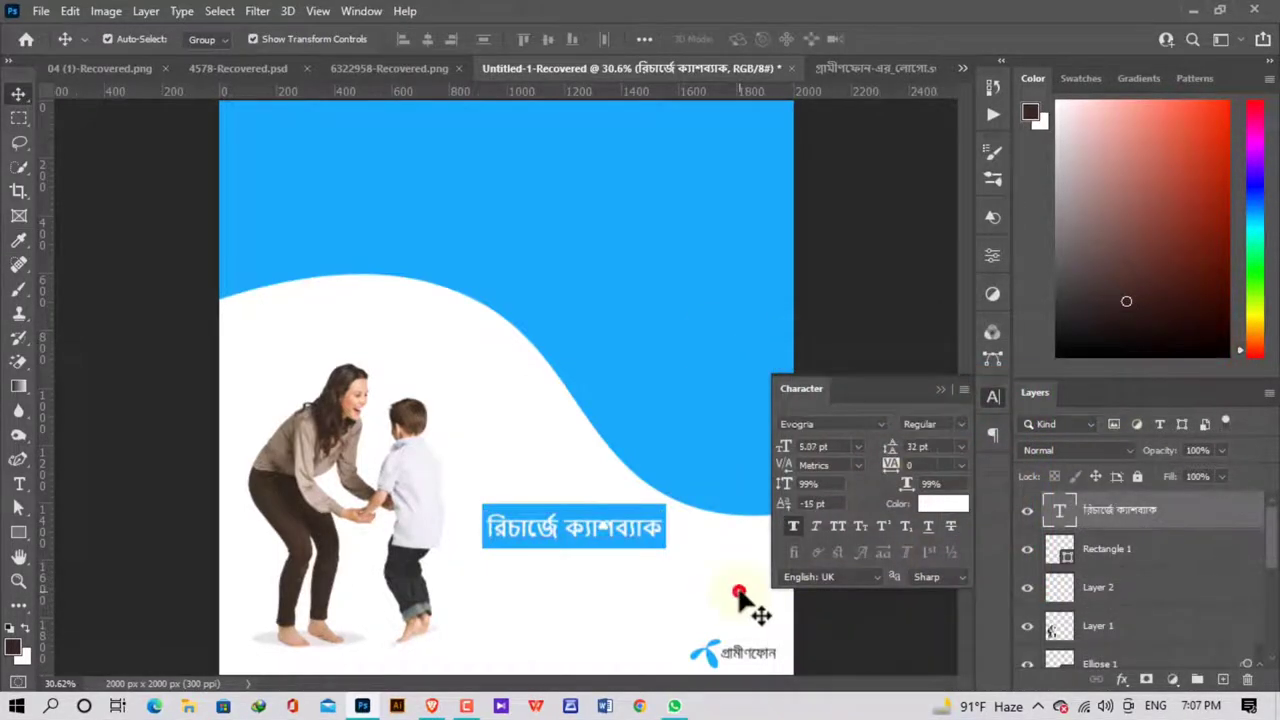
click(943, 393)
Drag the caption around the canvas and settle it back onto the blue box.
scroll(700, 515, down, 1)
scroll(700, 515, down, 1)
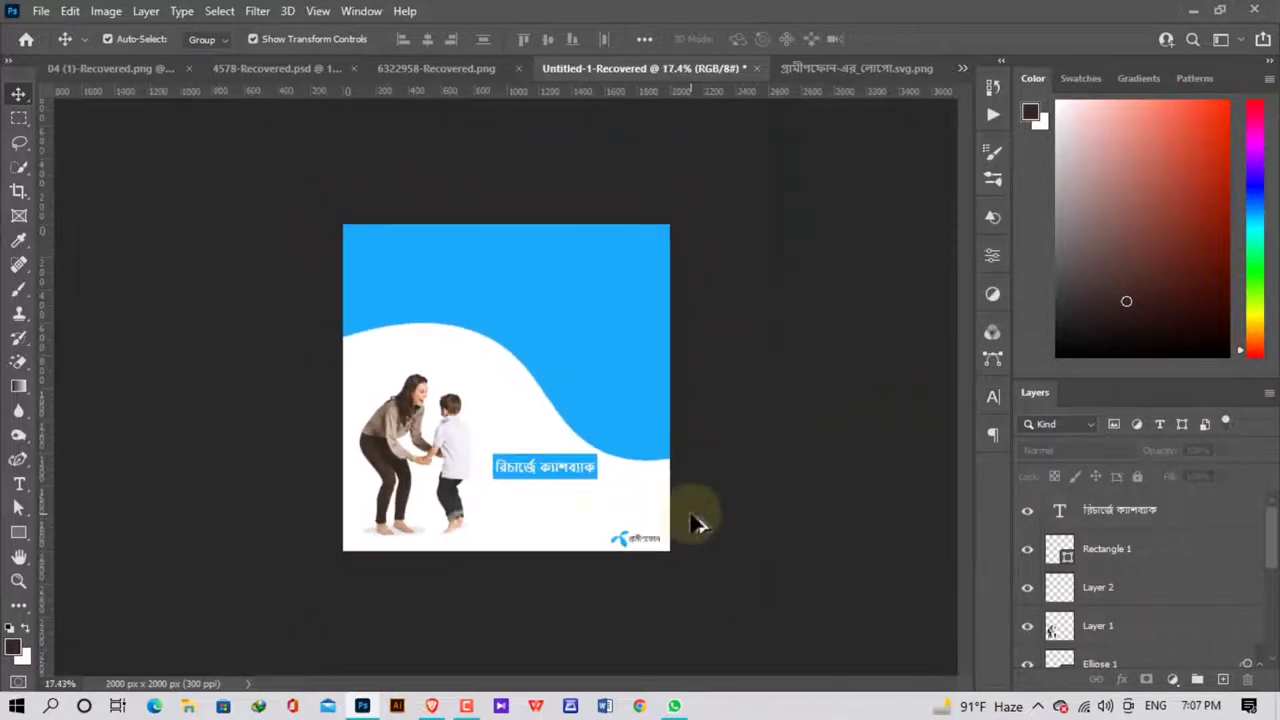
drag(541, 480, 461, 265)
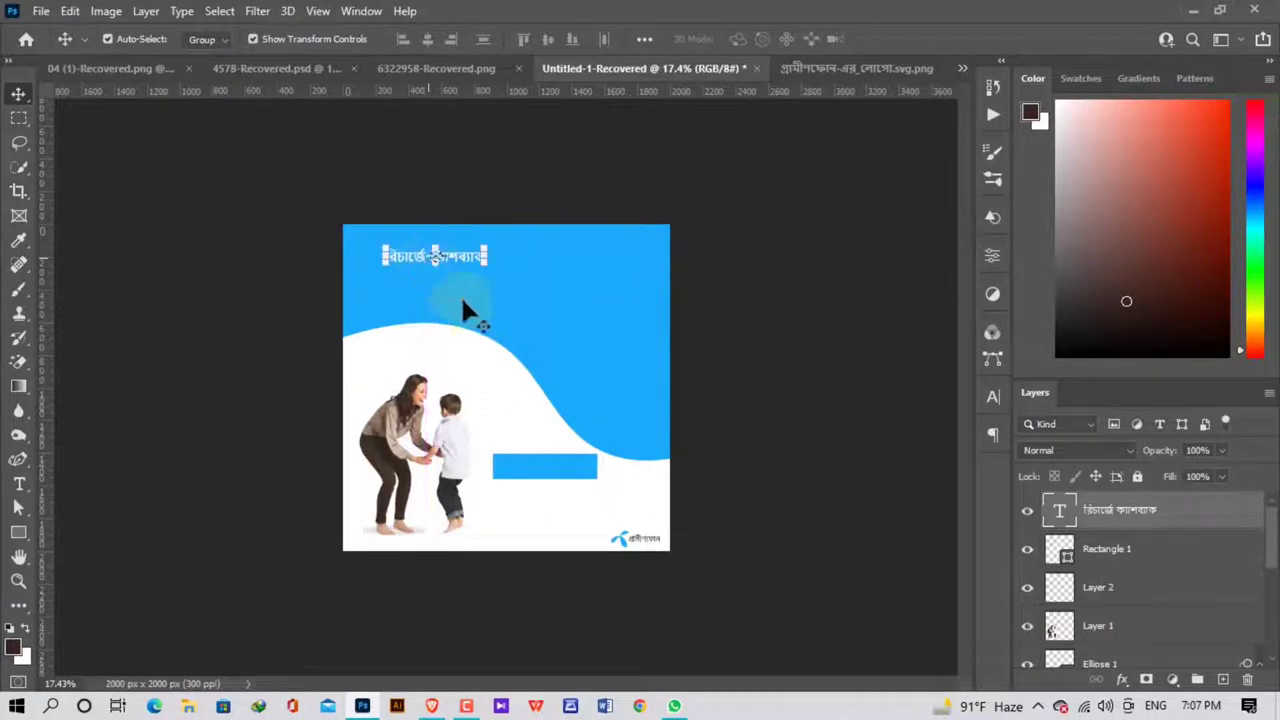
scroll(450, 260, up, 1)
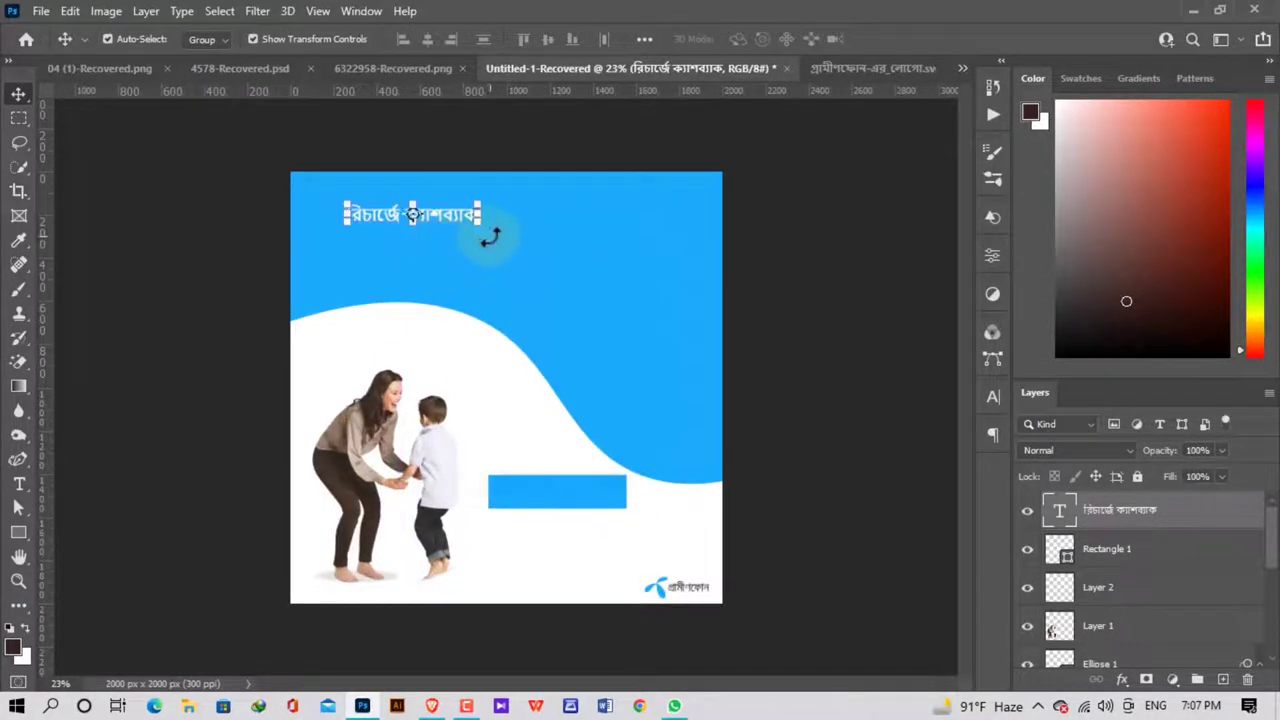
drag(468, 213, 657, 334)
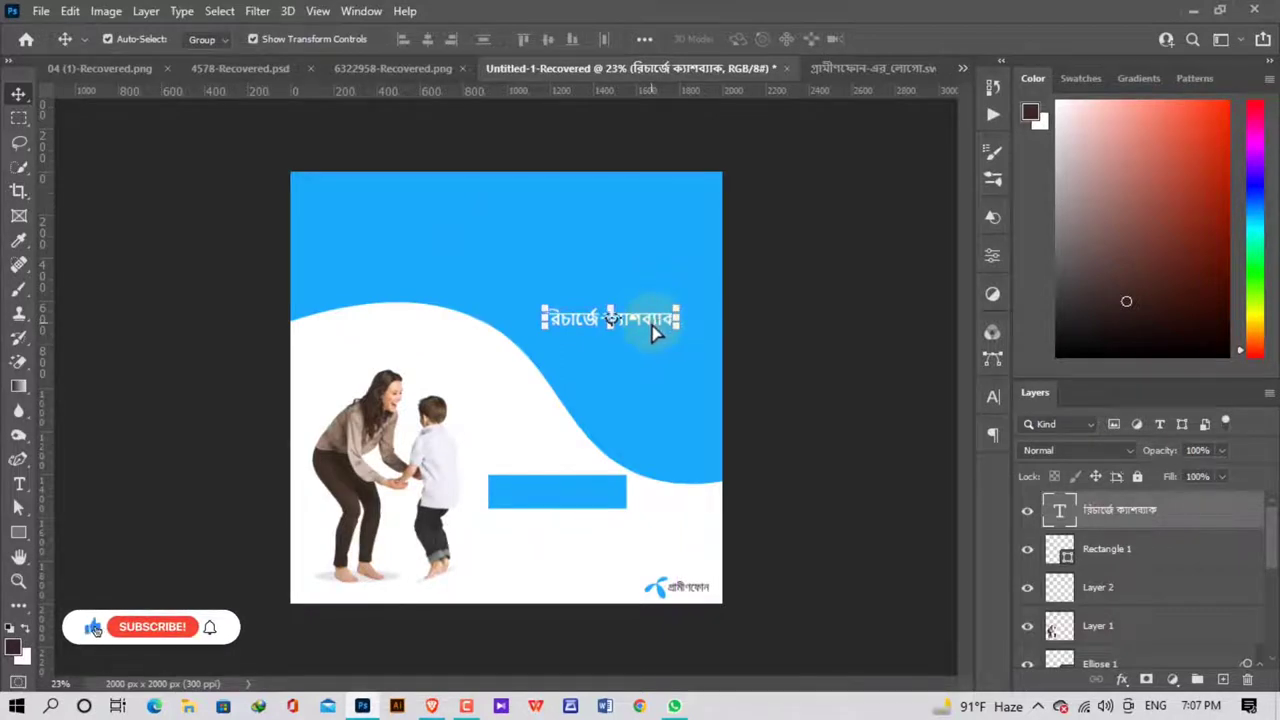
drag(651, 325, 676, 270)
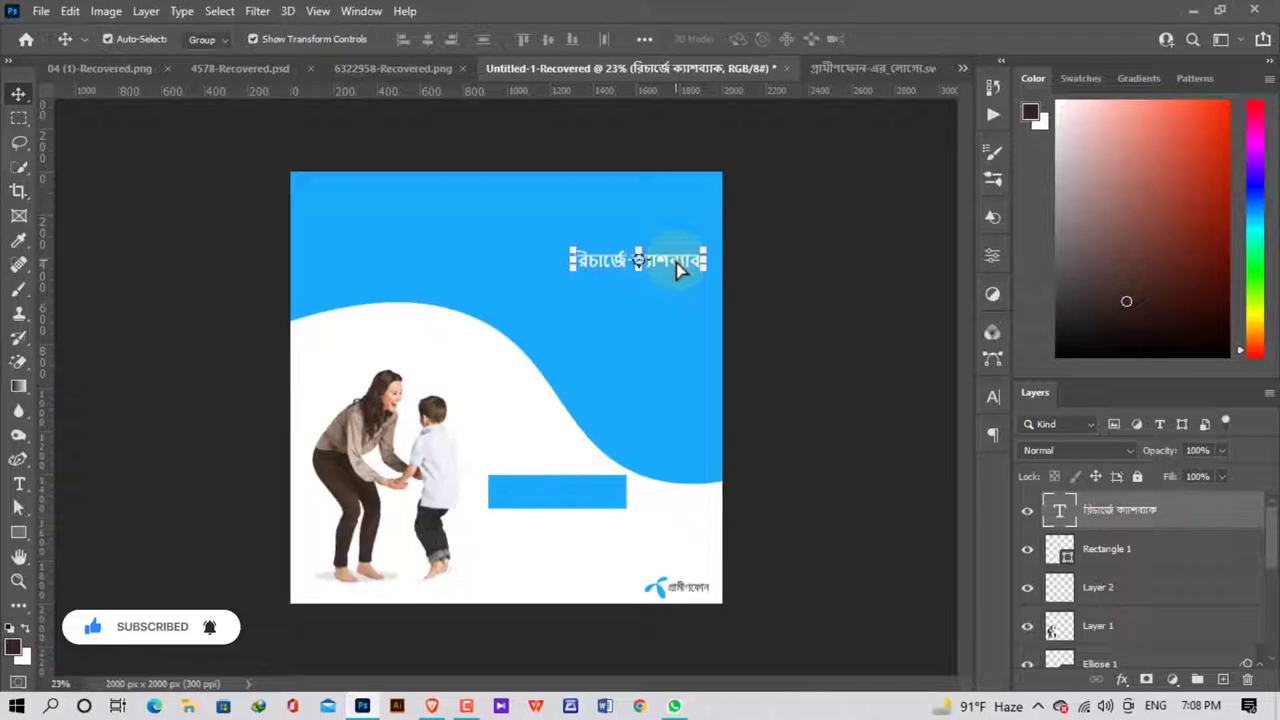
drag(677, 268, 596, 500)
ctrl+click(876, 440)
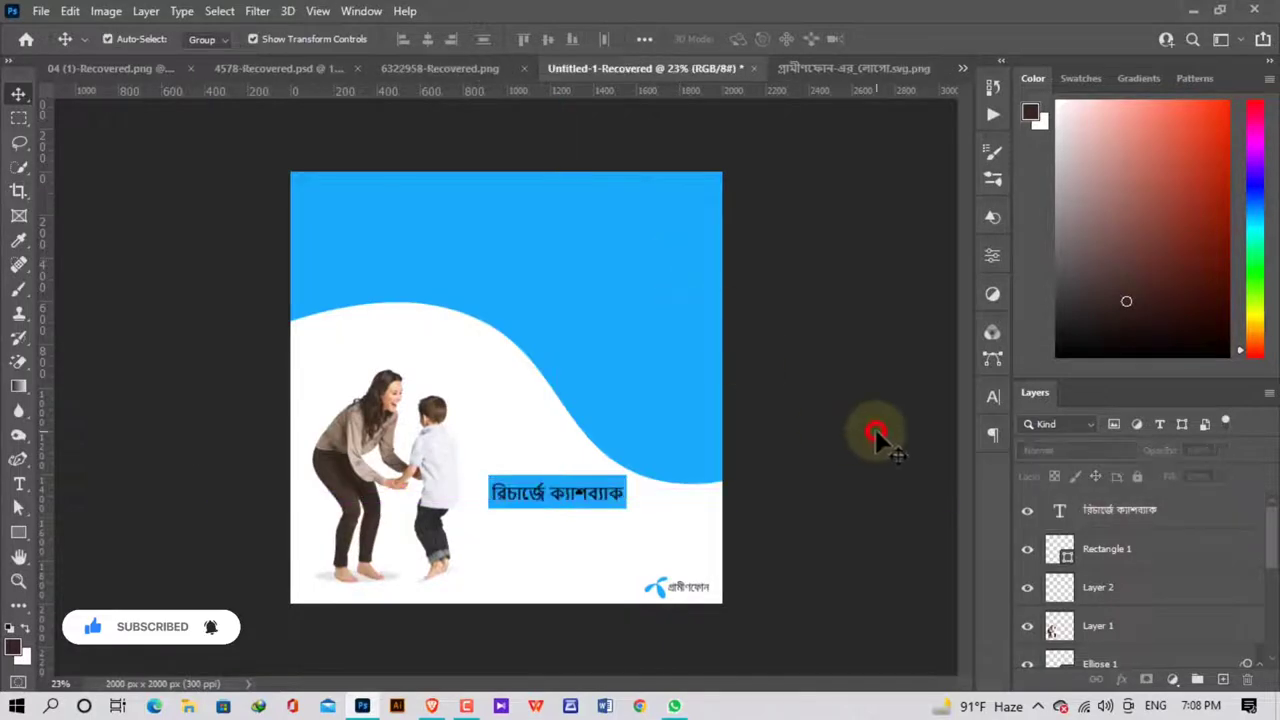
Undo the last change and select the blue box with its text layer.
click(70, 11)
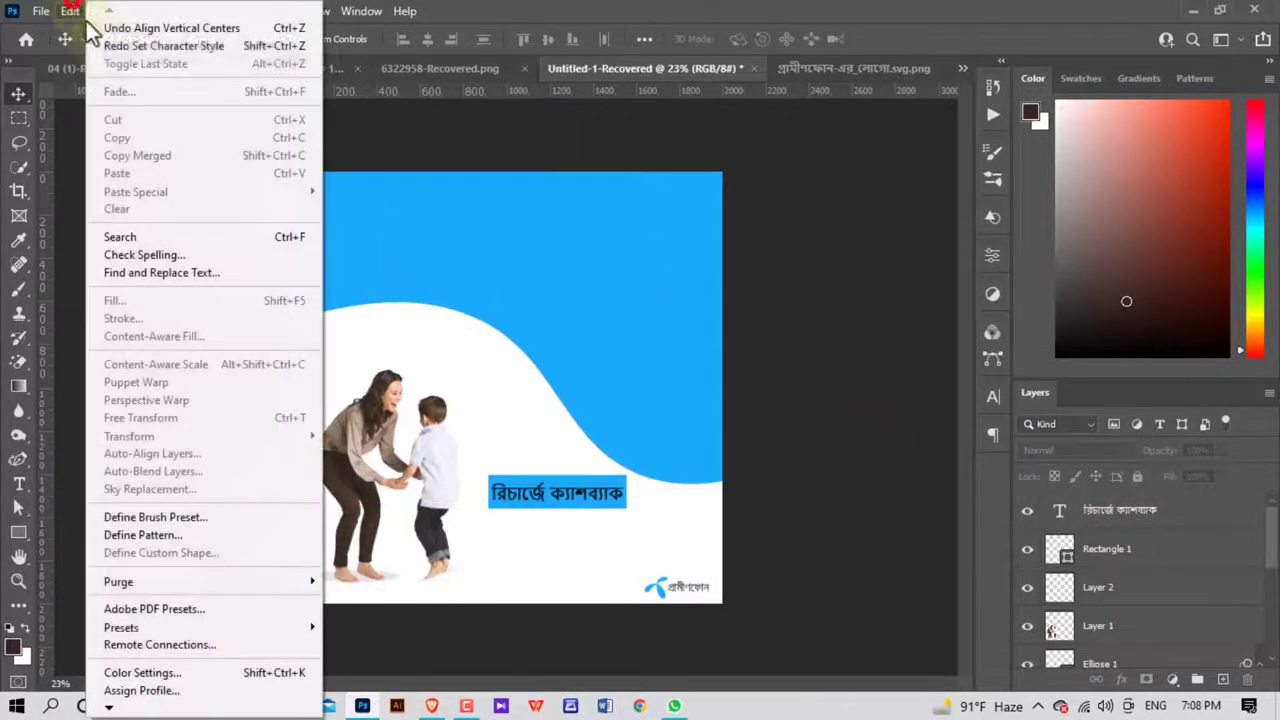
click(101, 42)
click(829, 383)
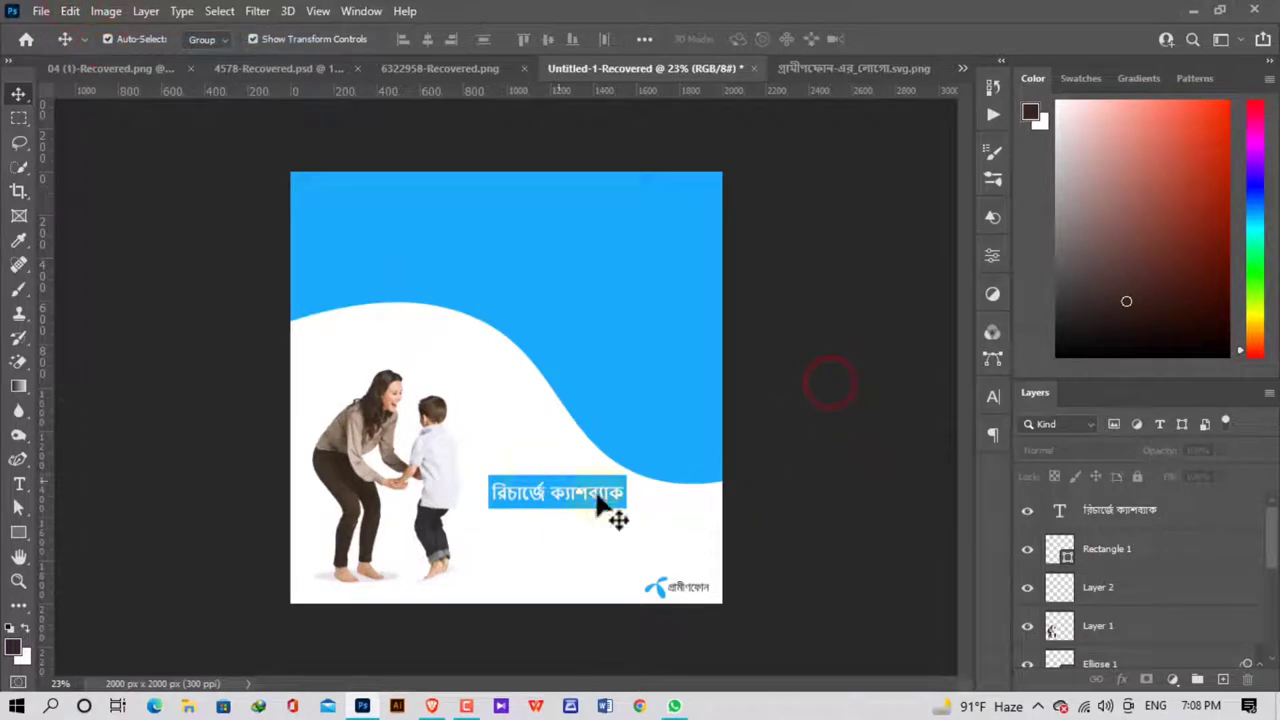
click(1157, 551)
ctrl+click(1140, 515)
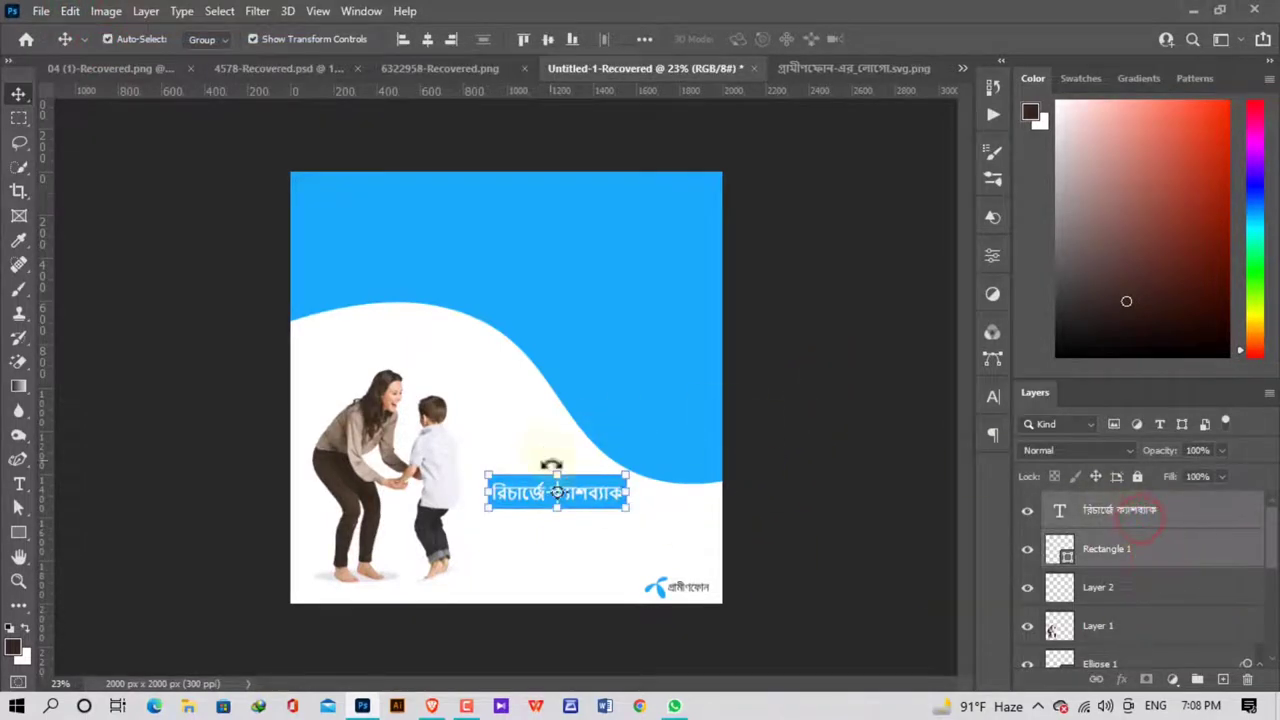
scroll(617, 510, up, 3)
scroll(617, 505, up, 2)
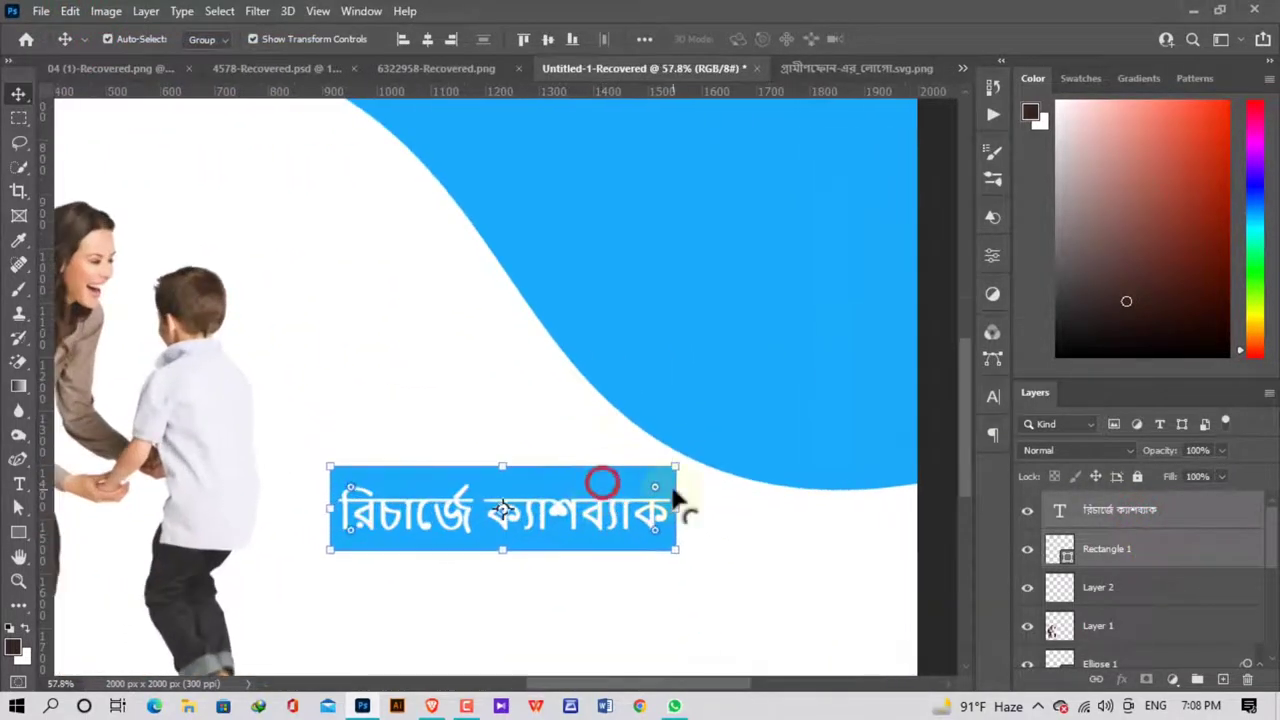
Round the box's corners into a full pill with about 78 px radius.
mouse_move(652, 490)
mouse_down()
mouse_move(621, 510)
mouse_move(706, 482)
mouse_up()
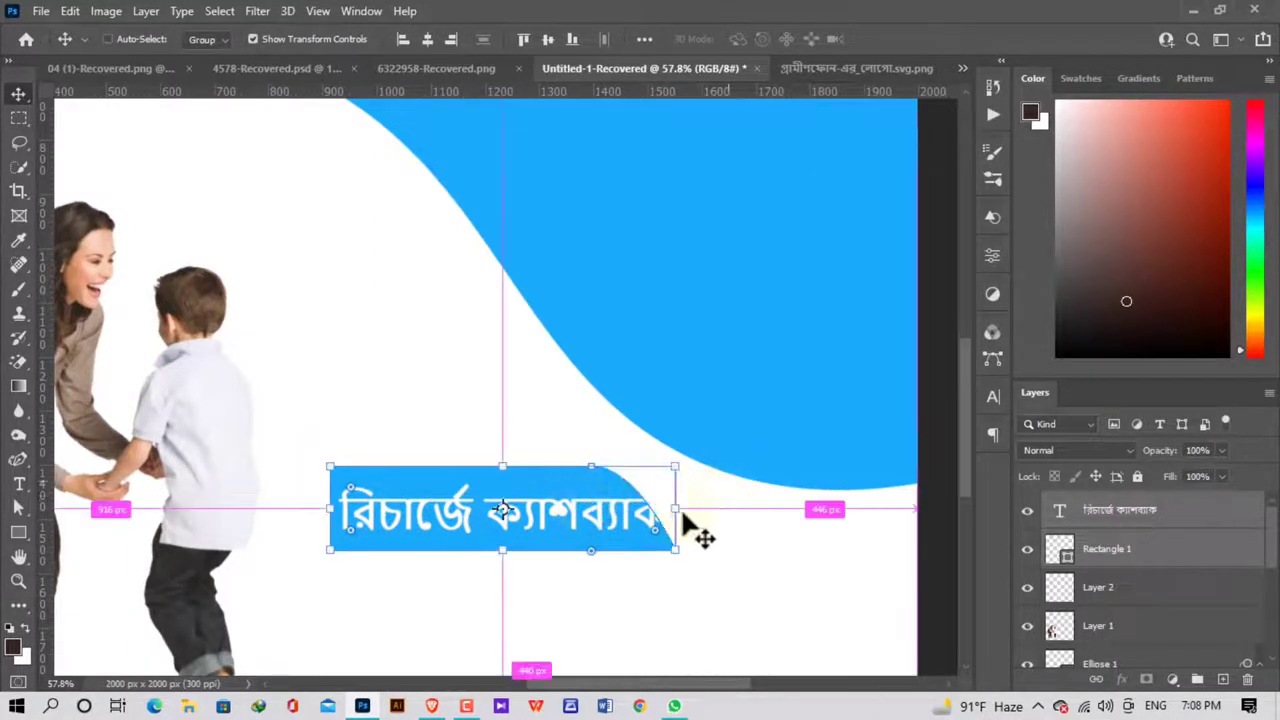
key(ctrl+z)
drag(656, 536, 651, 521)
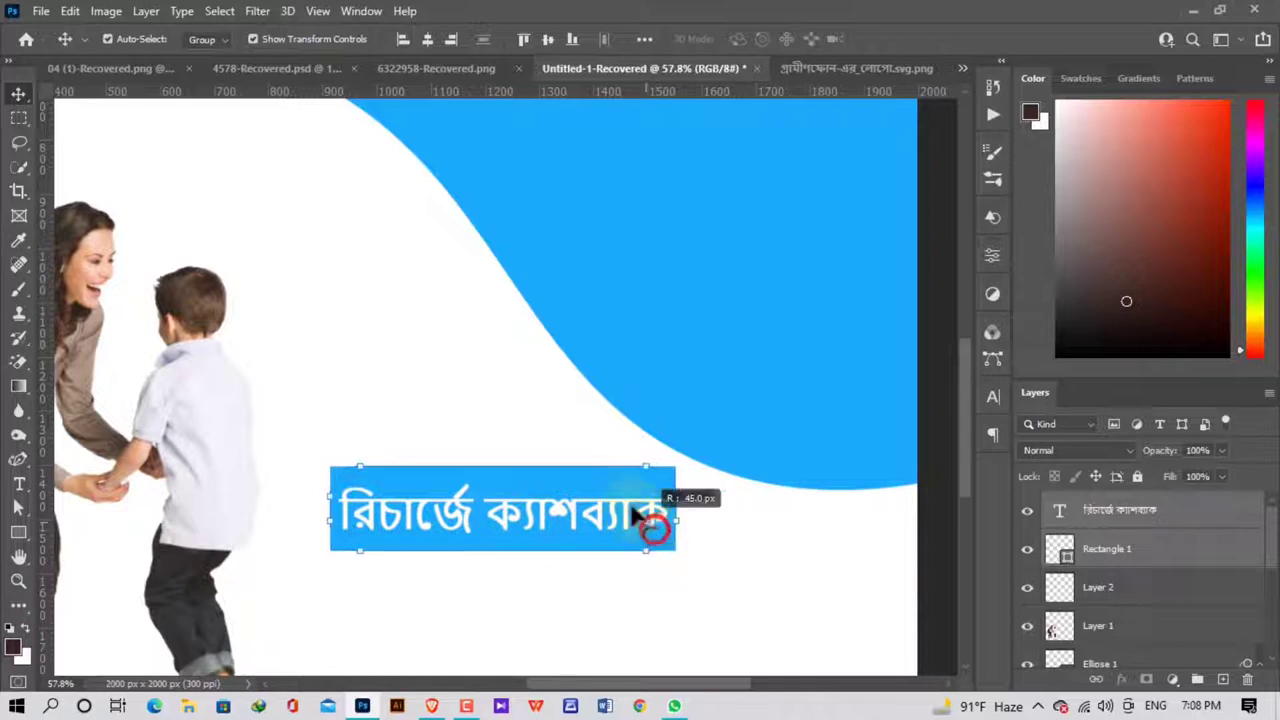
click(815, 563)
scroll(815, 563, down, 2)
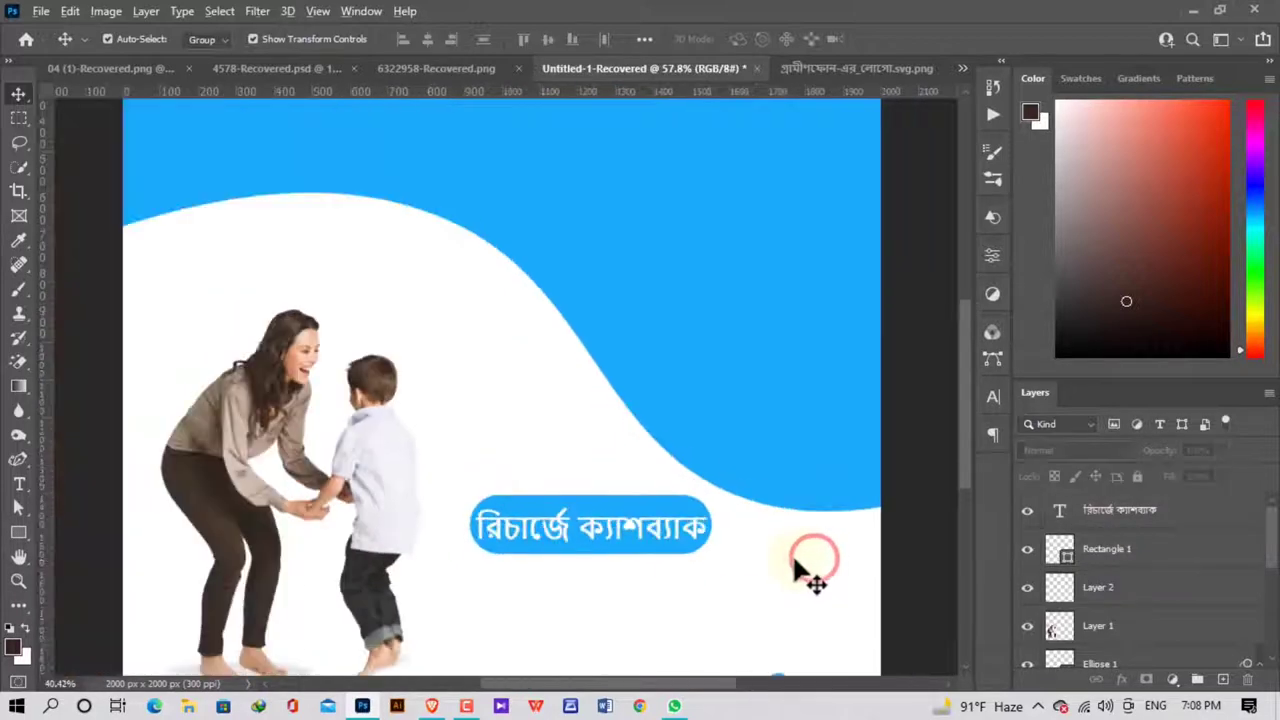
scroll(815, 563, down, 2)
scroll(815, 563, down, 1)
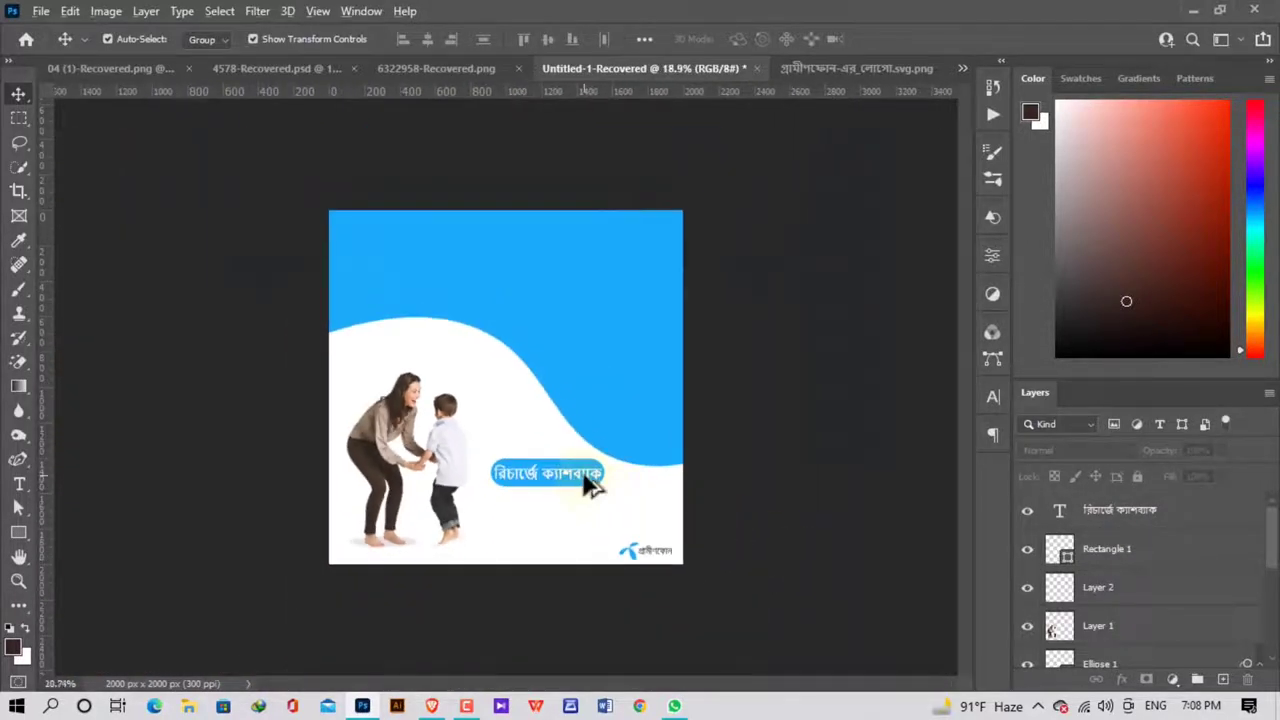
scroll(592, 483, up, 2)
scroll(629, 543, up, 2)
scroll(651, 571, up, 2)
click(659, 485)
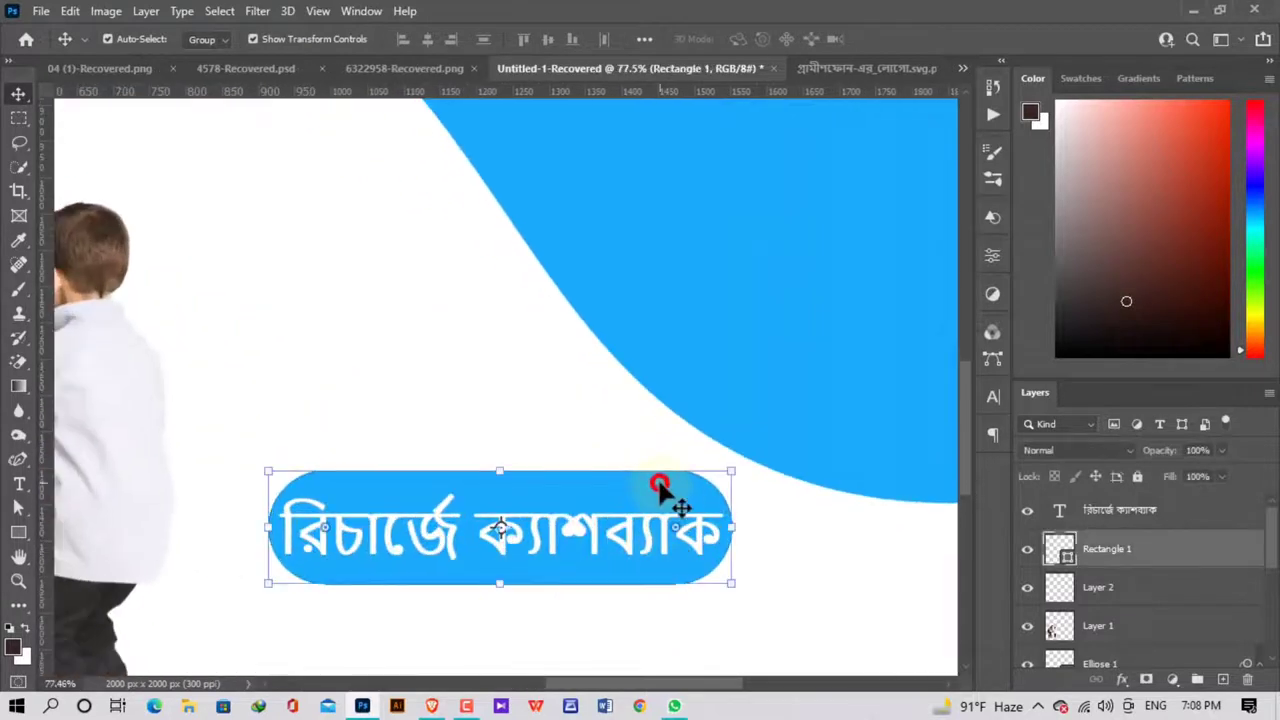
drag(676, 527, 814, 580)
Set the রিচার্জে ক্যাশব্যাক label's font size to 17 pt.
scroll(820, 582, down, 2)
scroll(815, 580, down, 2)
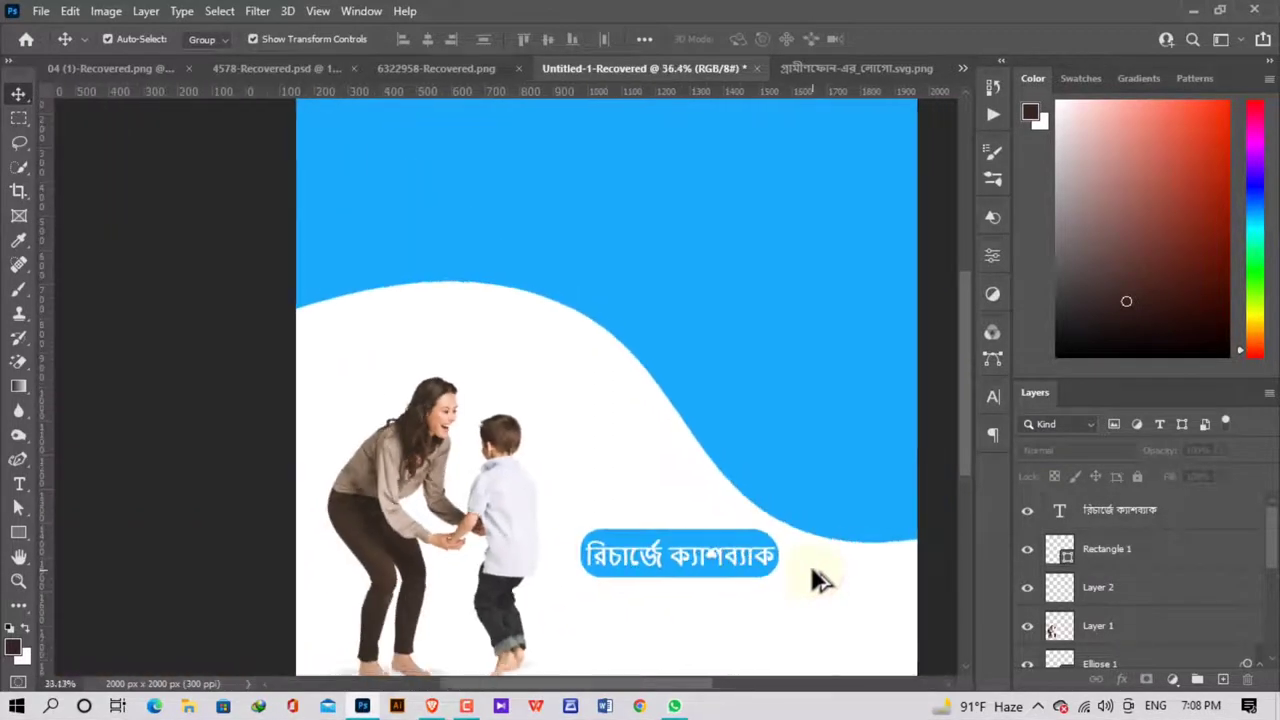
scroll(818, 580, down, 2)
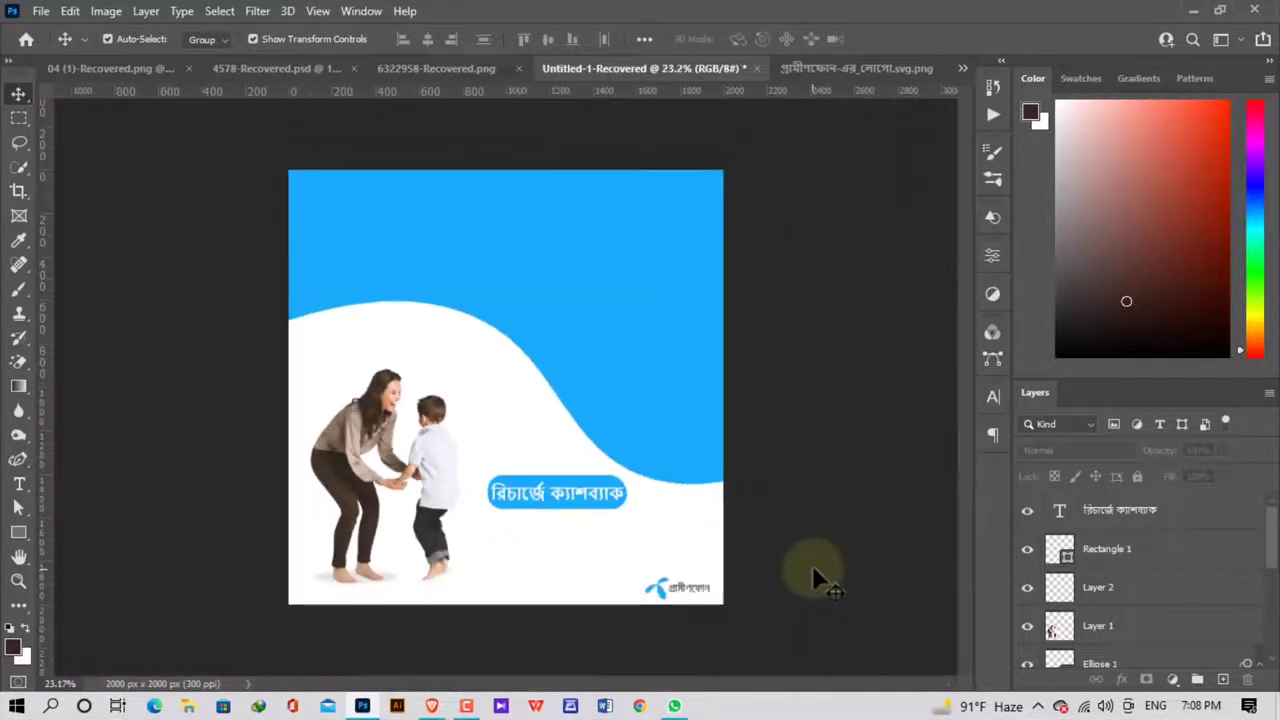
click(556, 484)
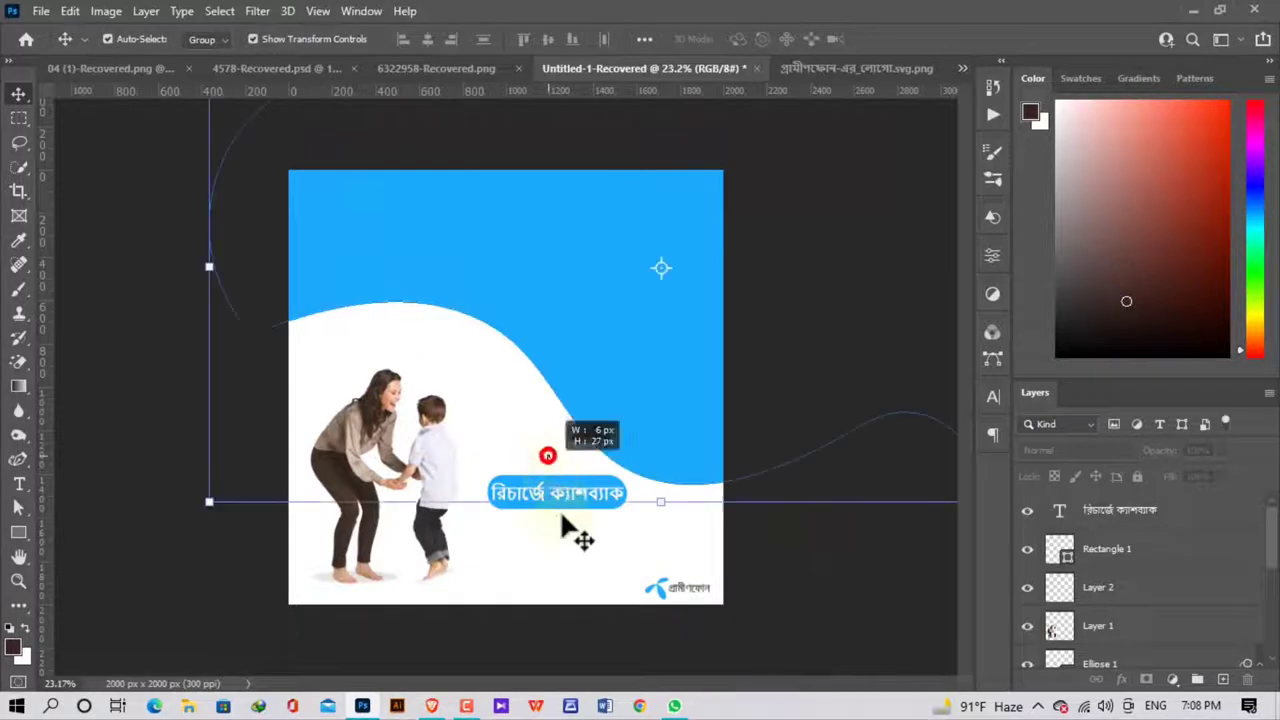
click(790, 600)
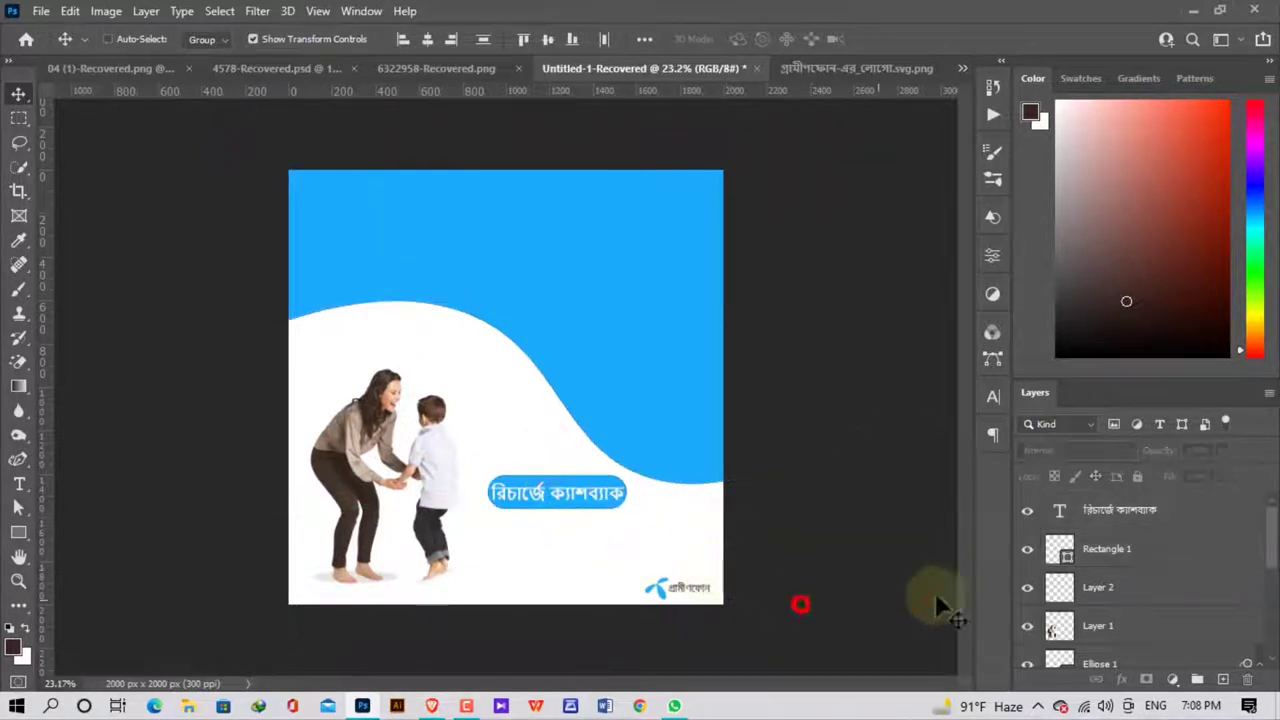
click(1088, 518)
shift+click(1100, 556)
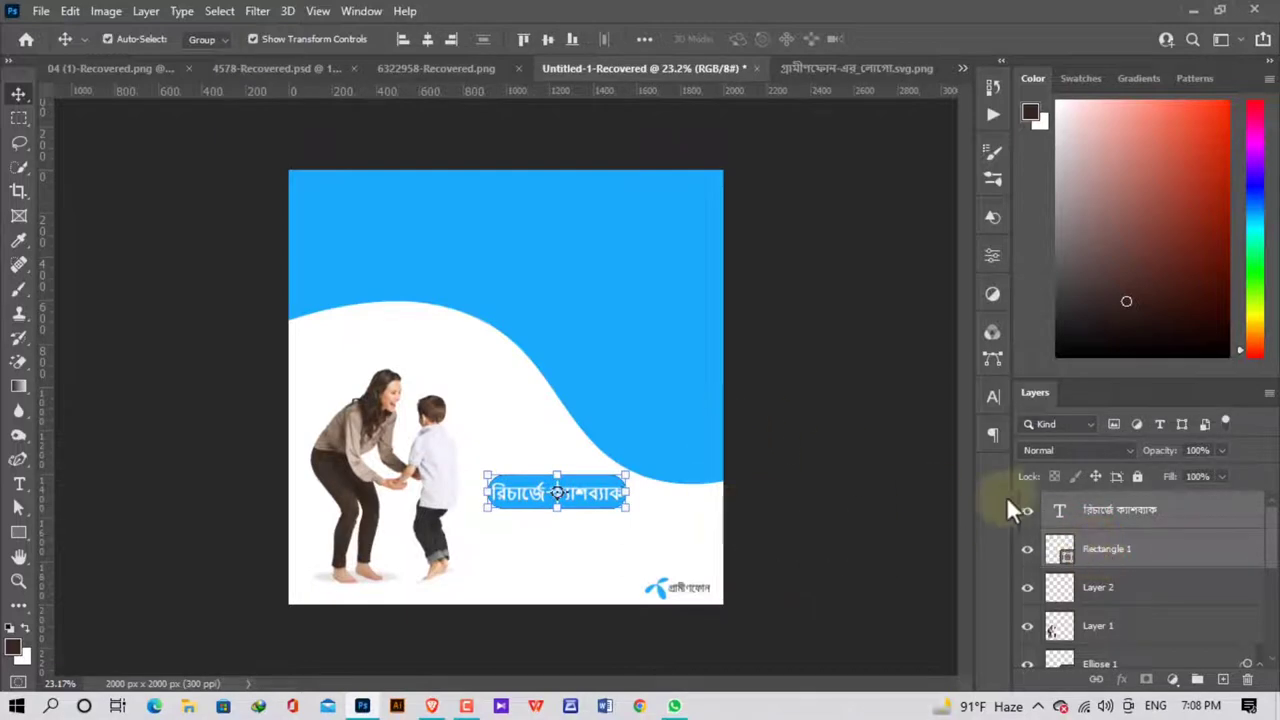
click(1100, 512)
click(993, 397)
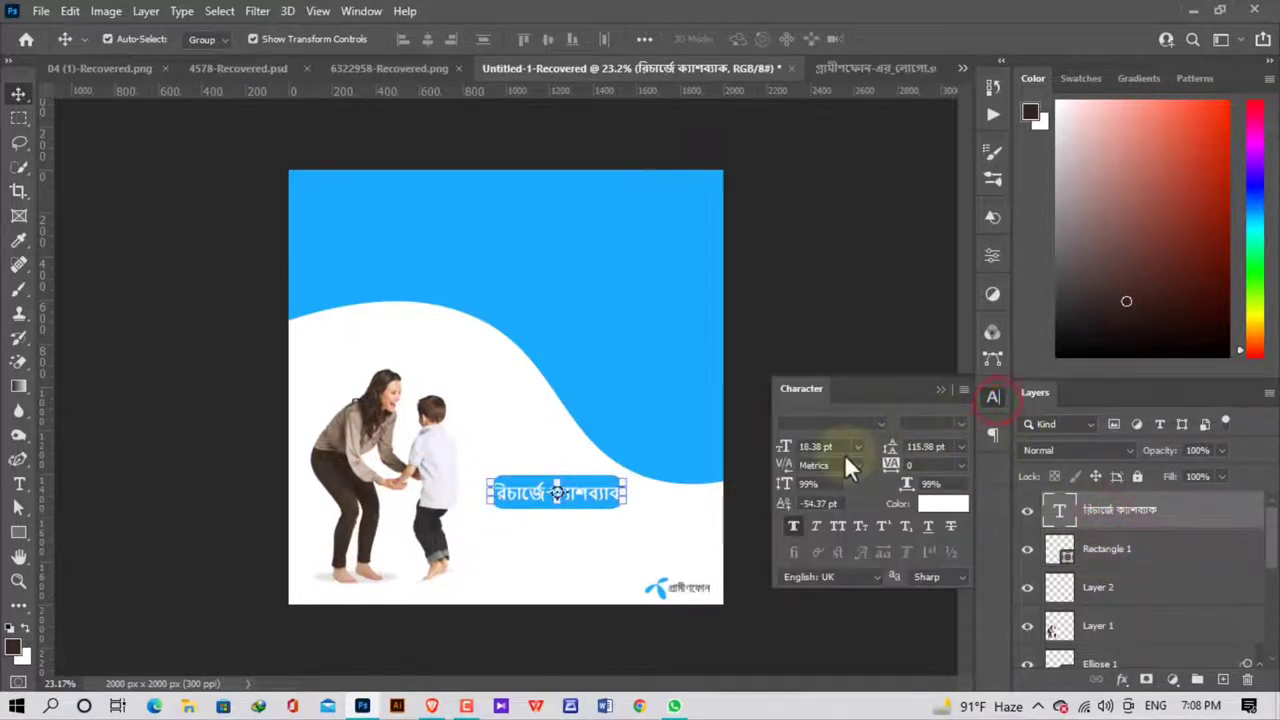
click(771, 448)
text(1)
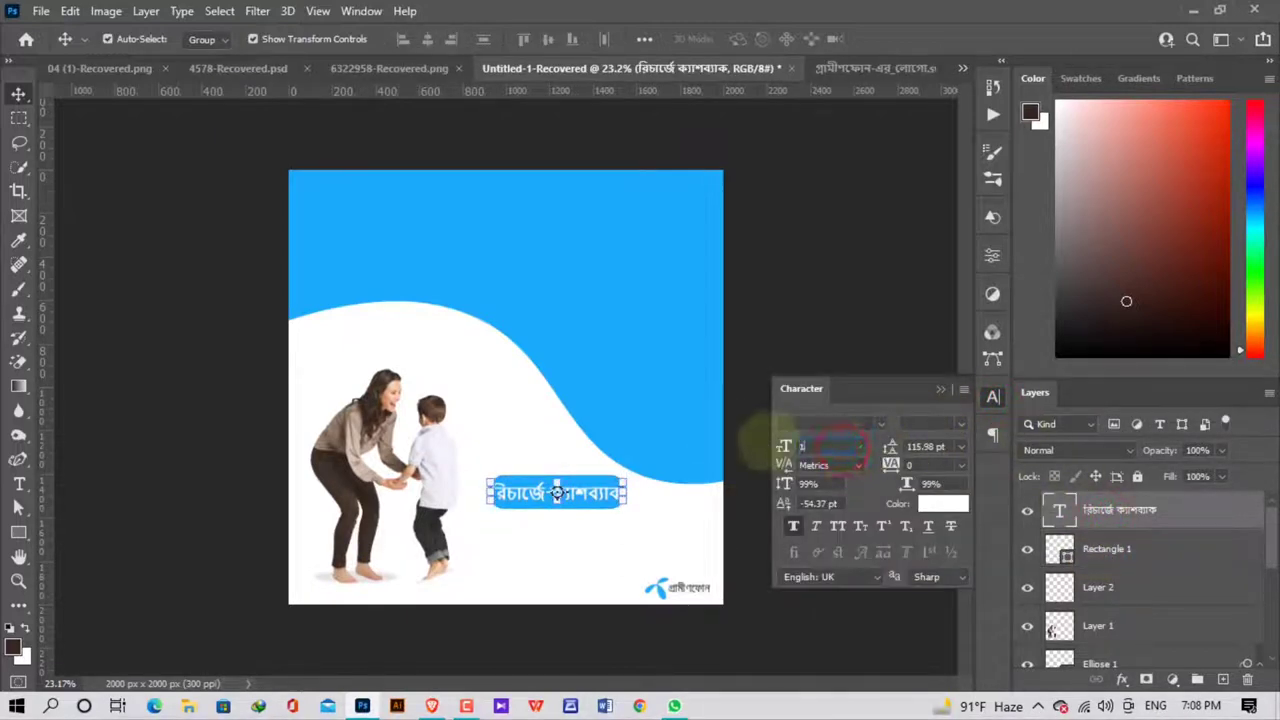
text(7)
key(Return)
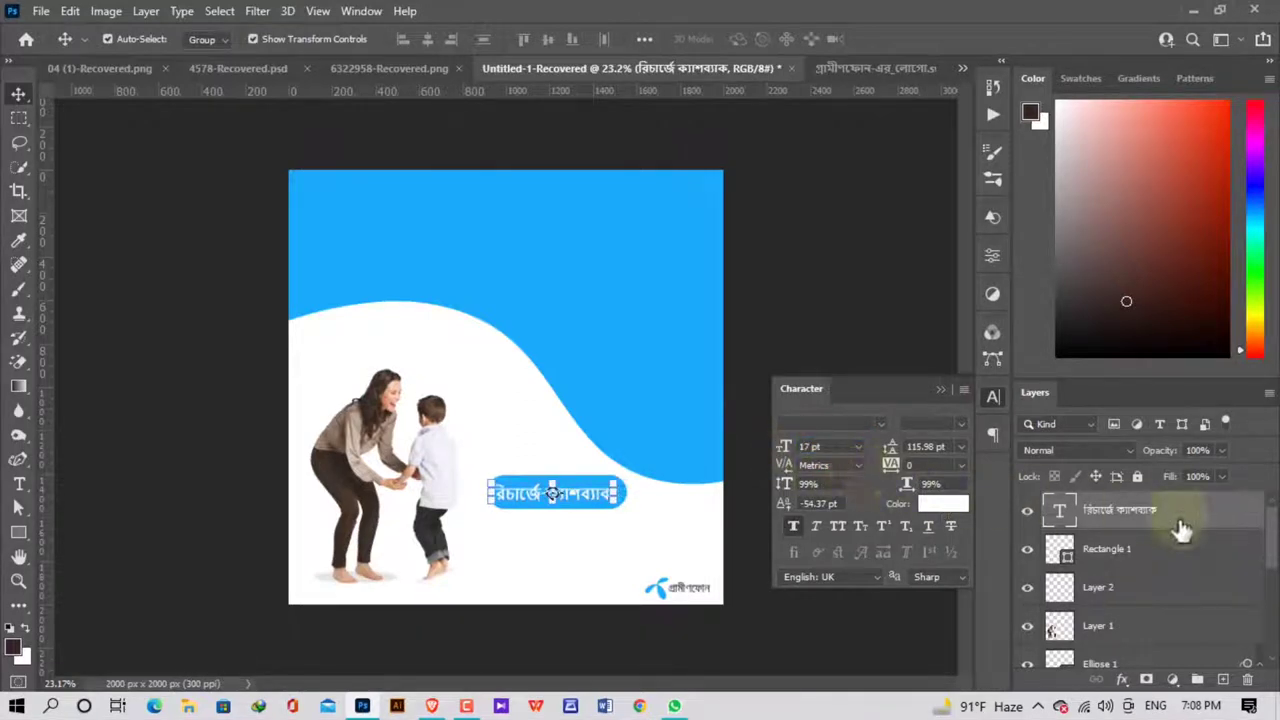
Centre the label horizontally and vertically on its blue pill.
click(1117, 548)
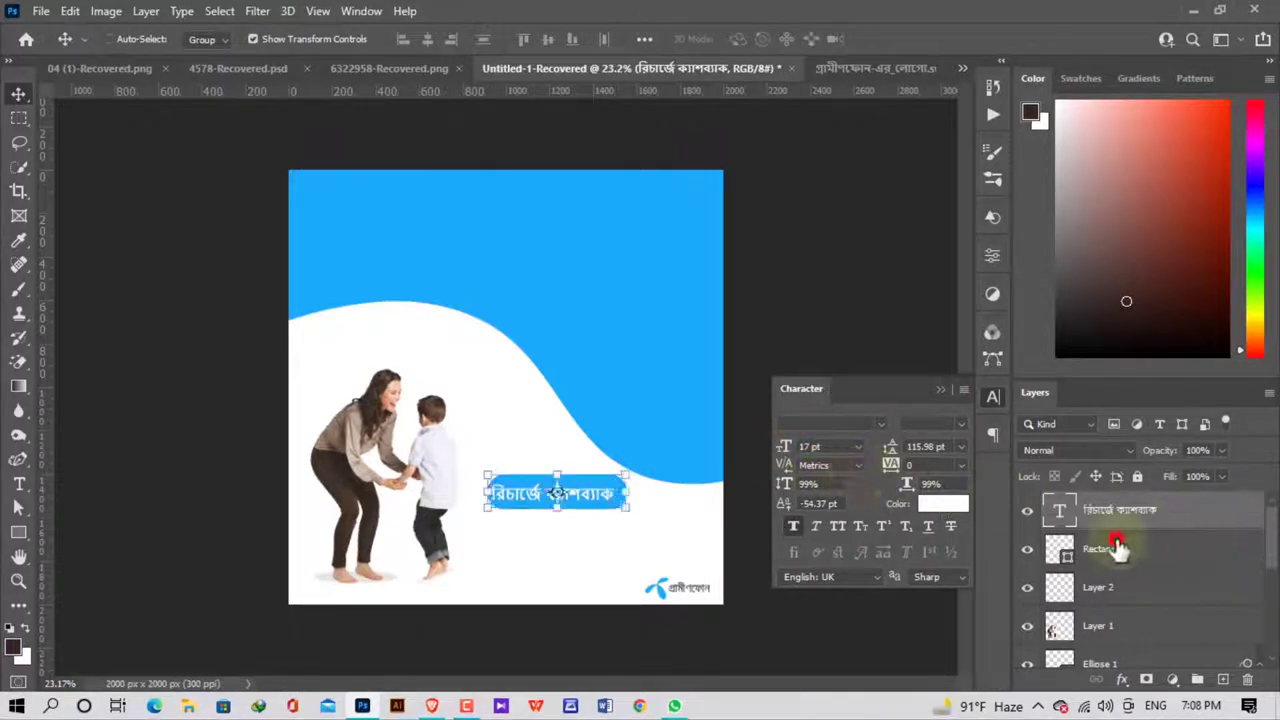
click(424, 40)
click(544, 39)
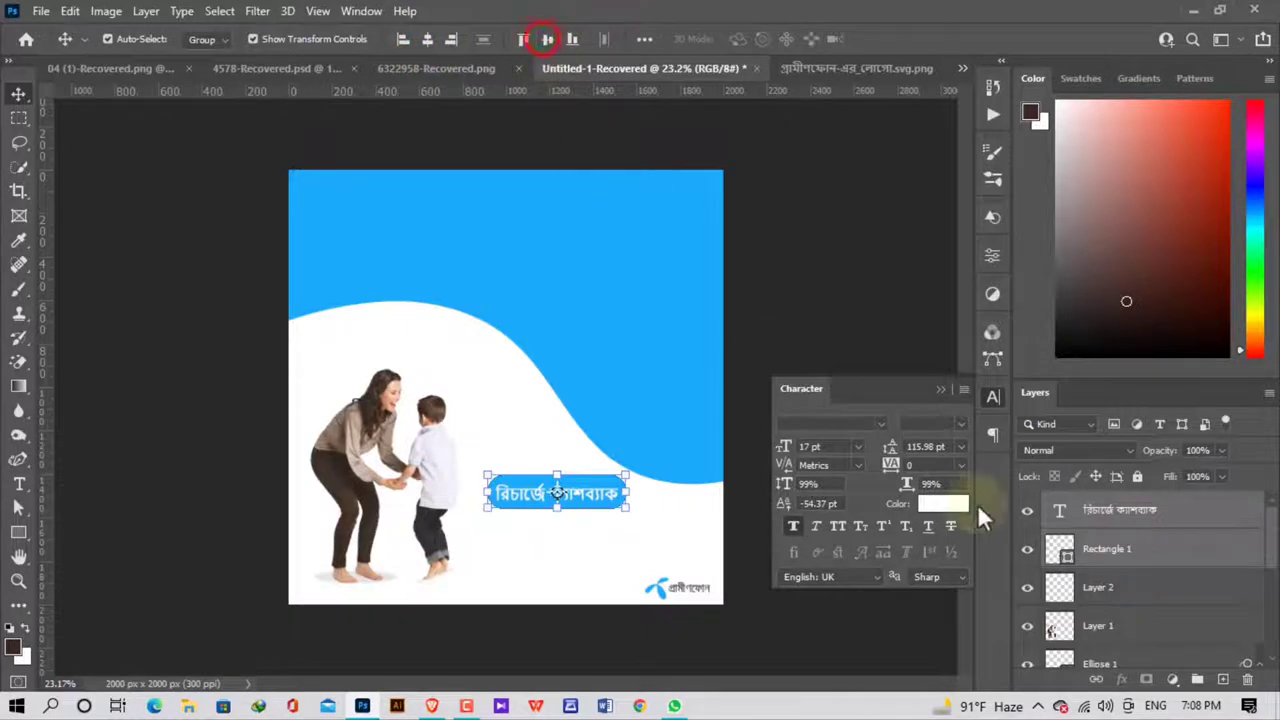
click(940, 388)
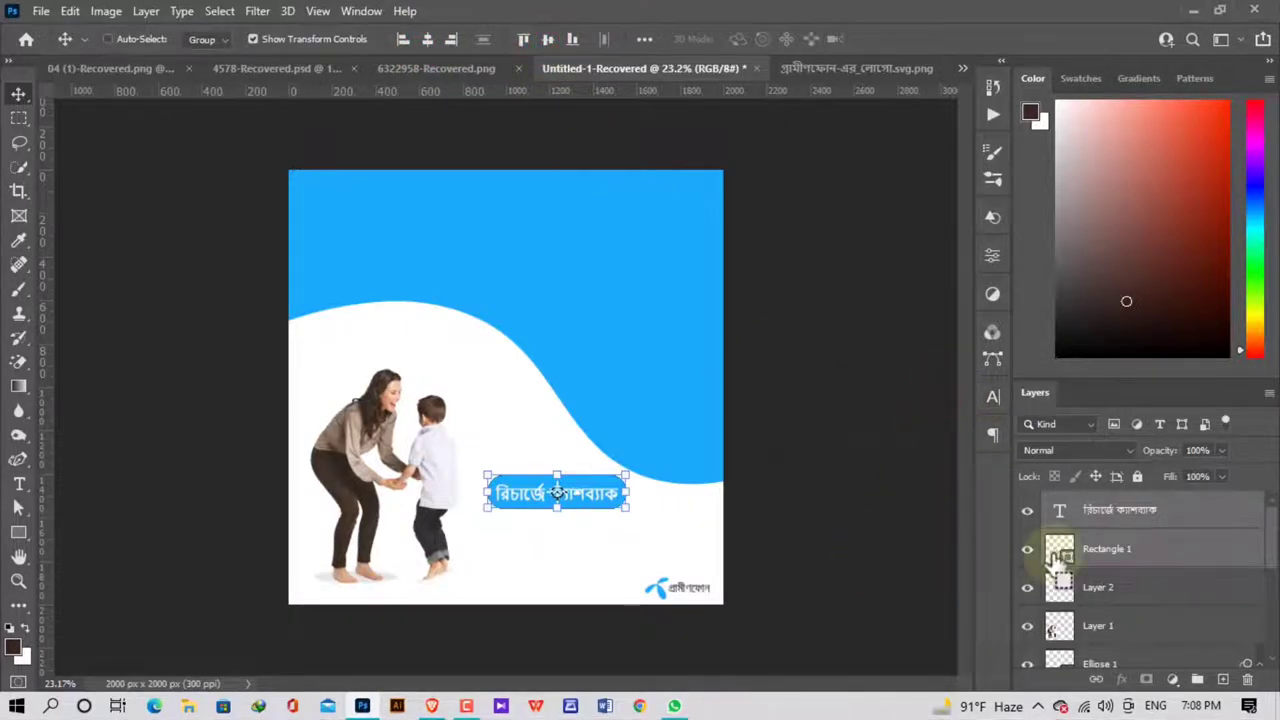
Group label and pill as Group 1 and scale the group to about 77%.
key(ctrl+g)
mouse_move(592, 507)
mouse_down()
mouse_move(575, 476)
mouse_move(600, 454)
mouse_move(550, 454)
mouse_up()
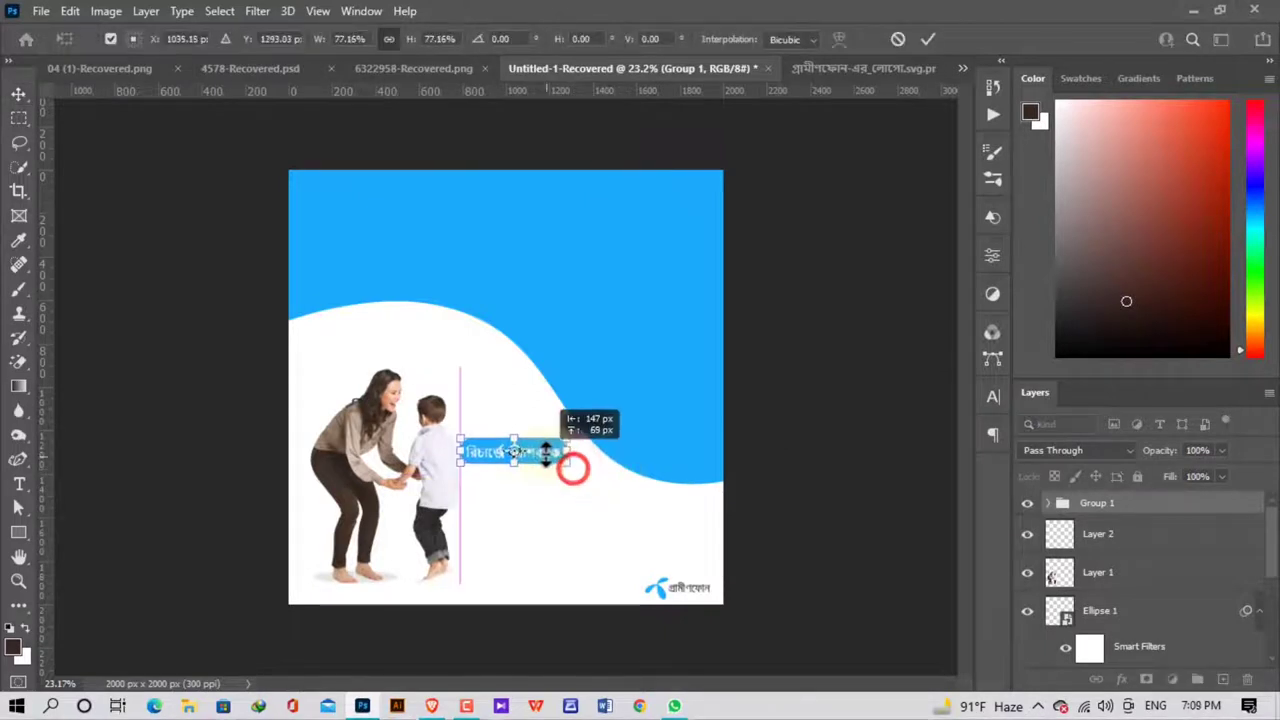
click(627, 540)
key(ctrl+plus)
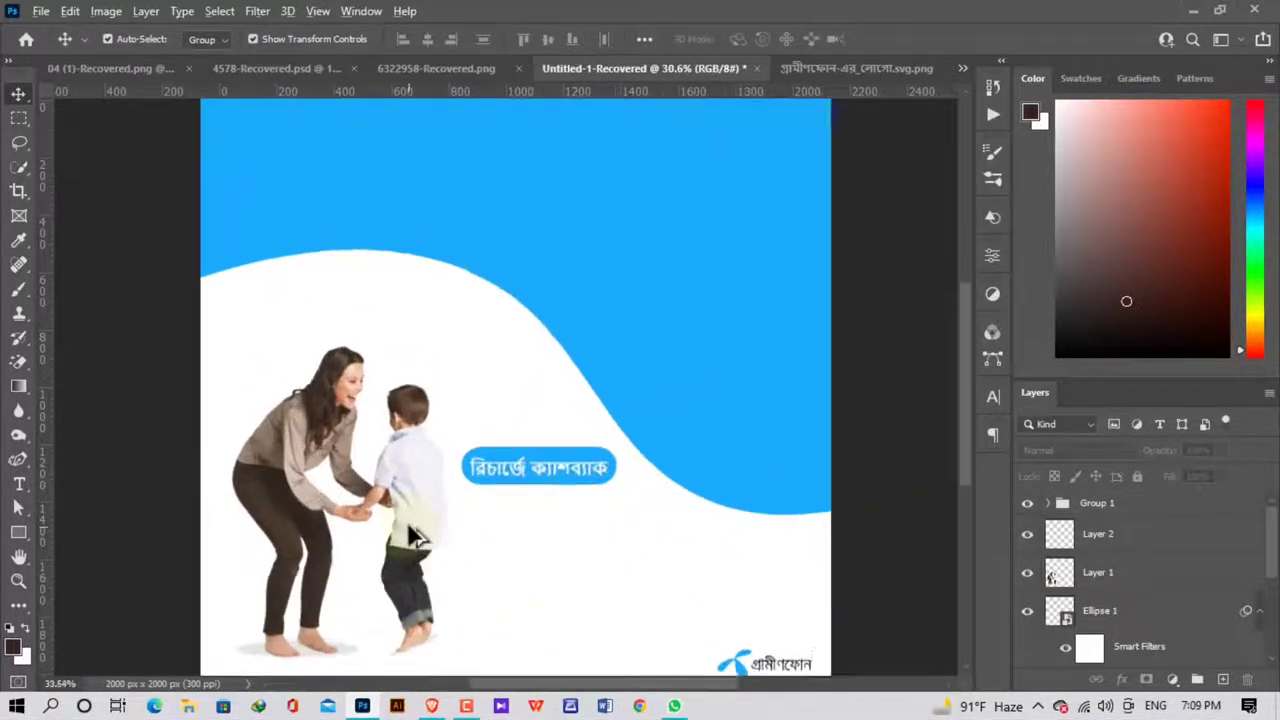
Duplicate the first button group below it as Group 1 copy.
scroll(415, 535, up, 3)
scroll(415, 535, down, 2)
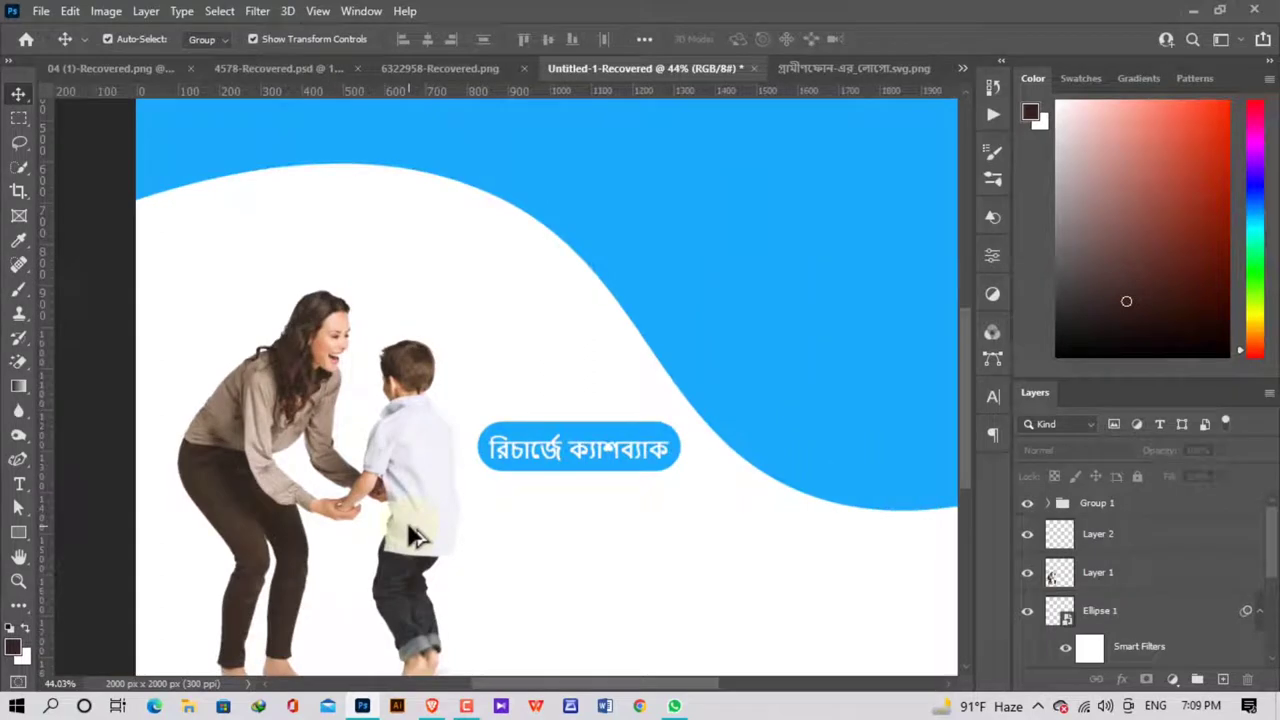
scroll(415, 535, down, 2)
scroll(415, 535, down, 2)
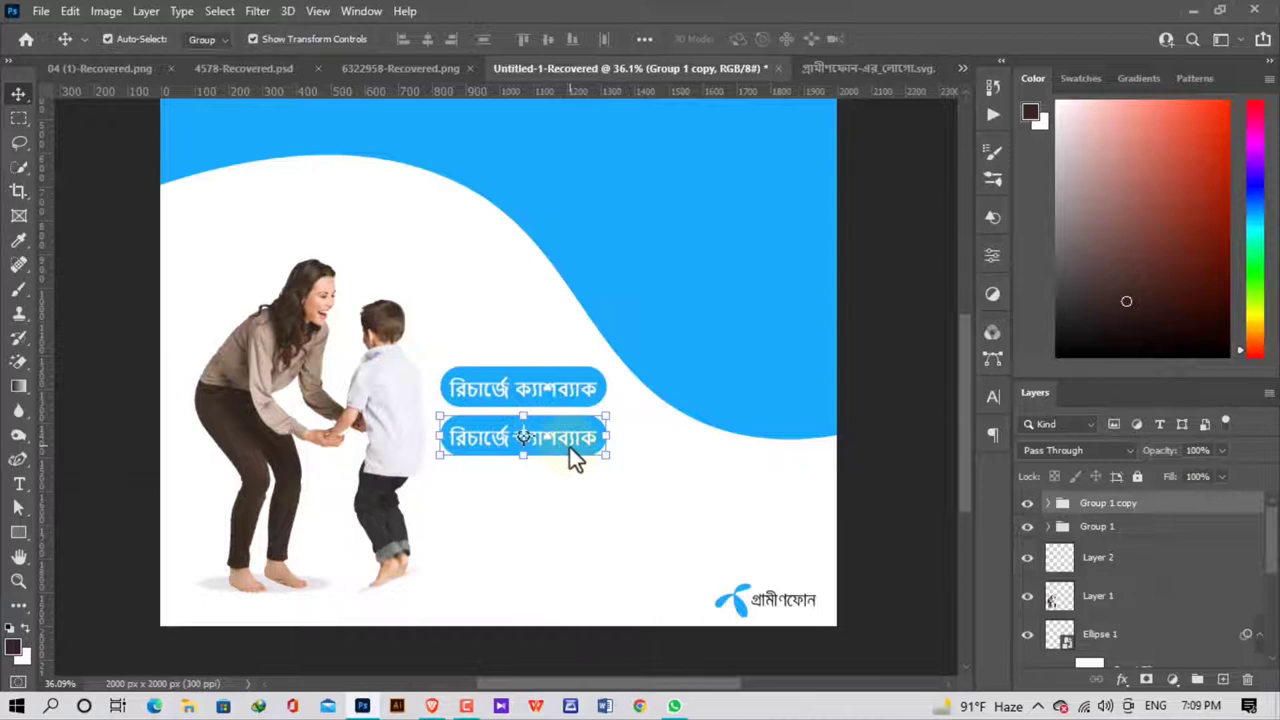
click(569, 441)
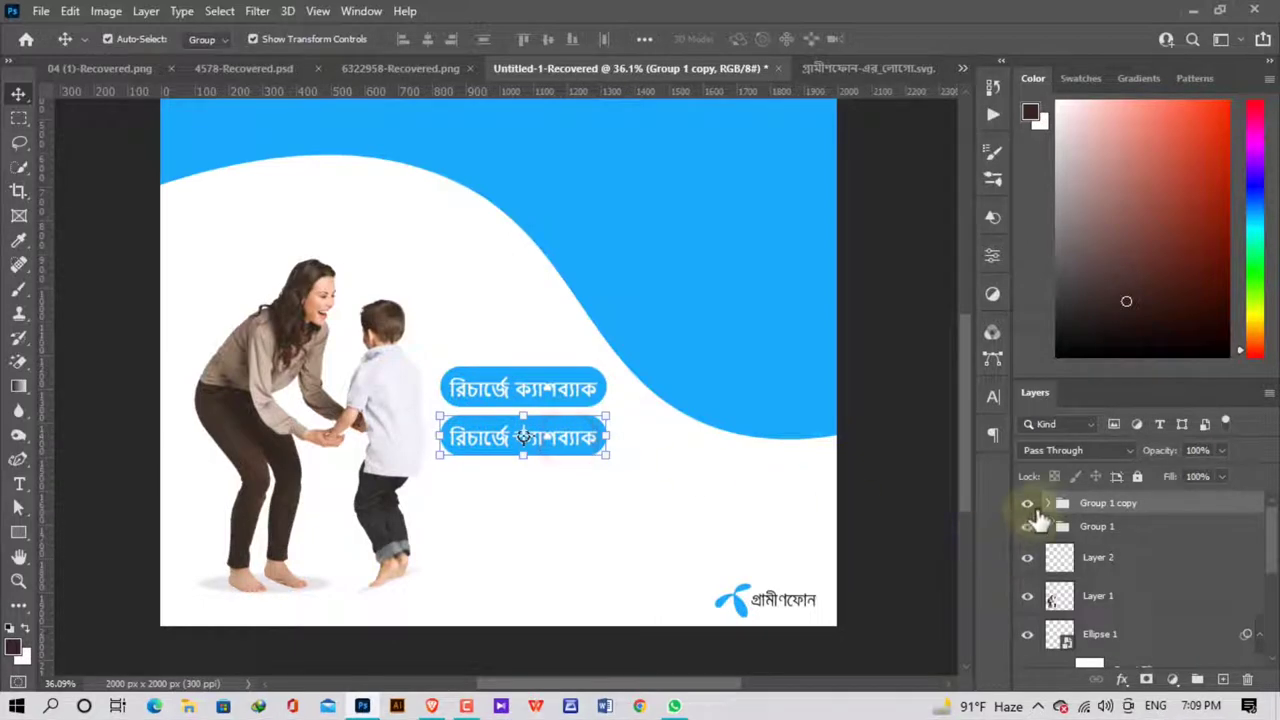
Replace the copy's label text with ইন্টারনেটে বোনাস.
click(1047, 503)
click(1125, 548)
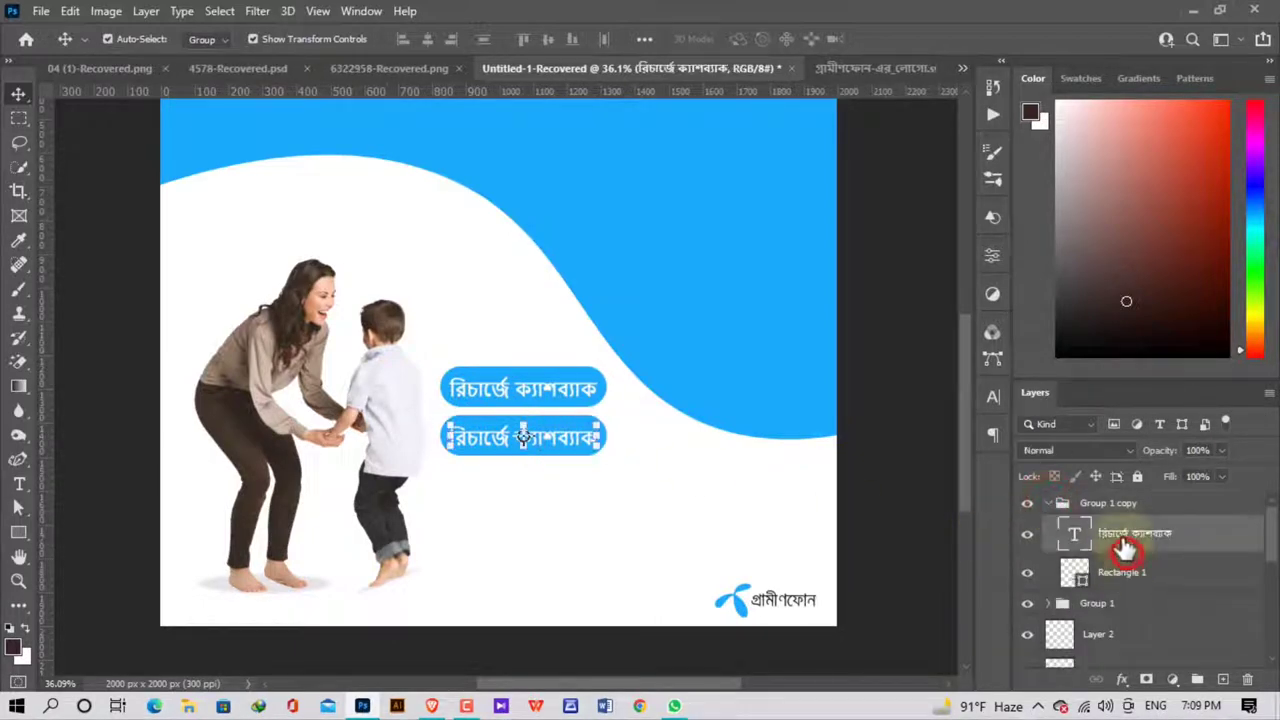
double_click(1073, 531)
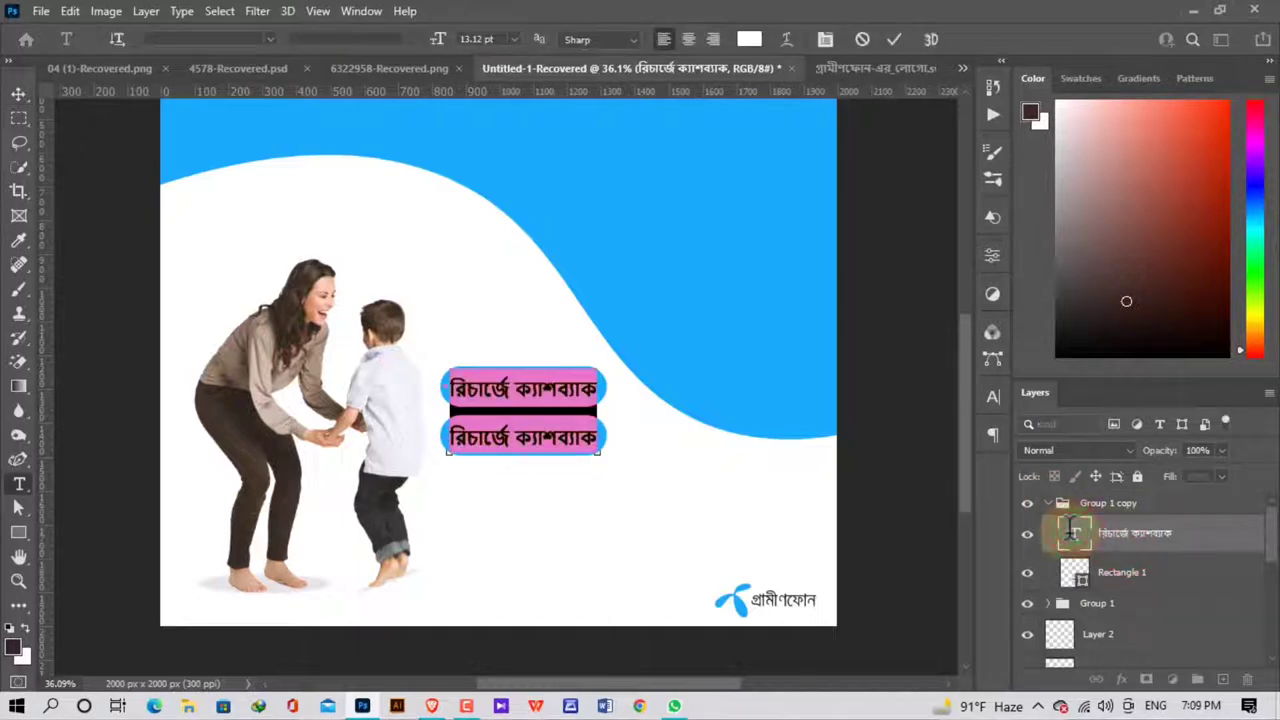
text(ইন্টারনেটে বোনাস)
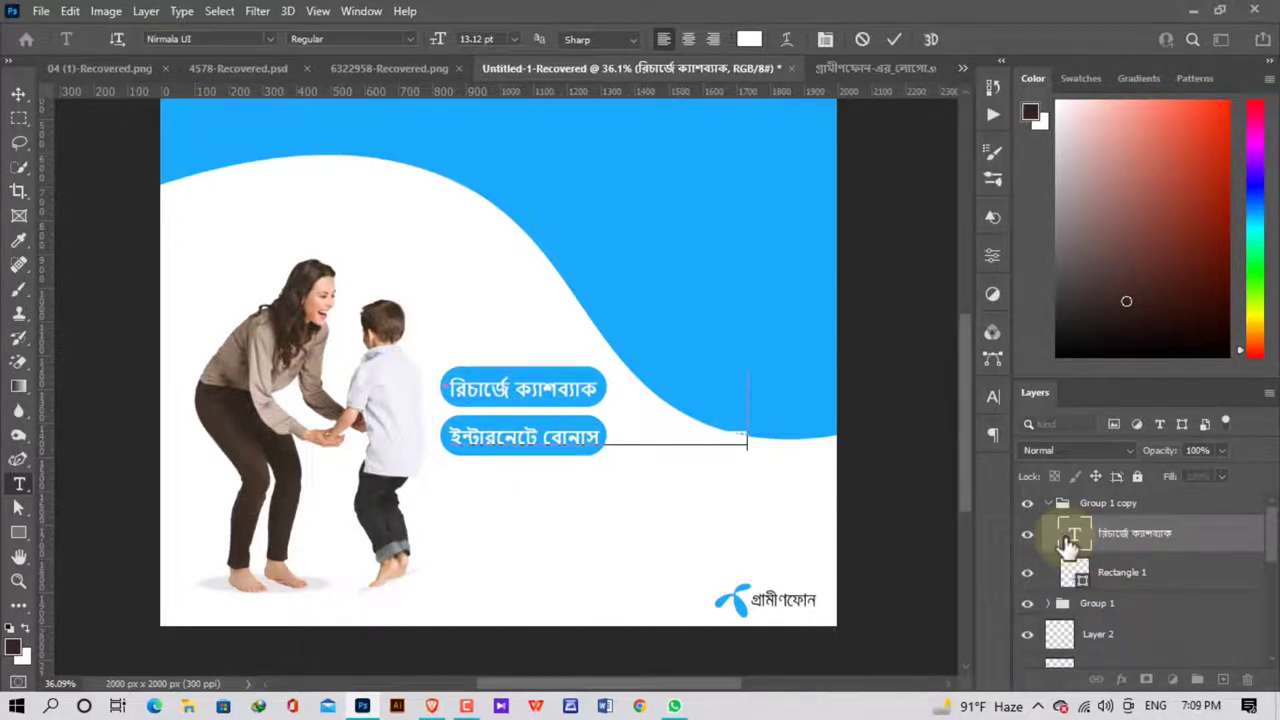
click(992, 398)
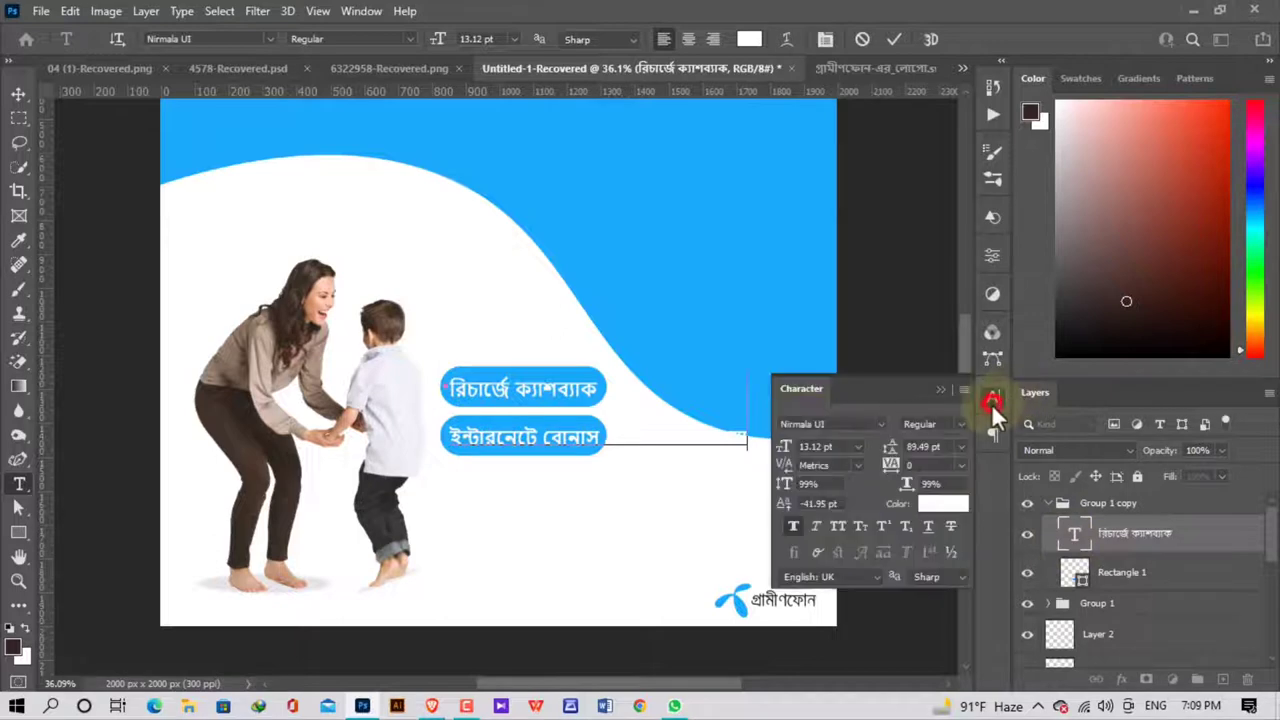
Make the second button's entire label text black via the Character panel colour picker.
click(940, 510)
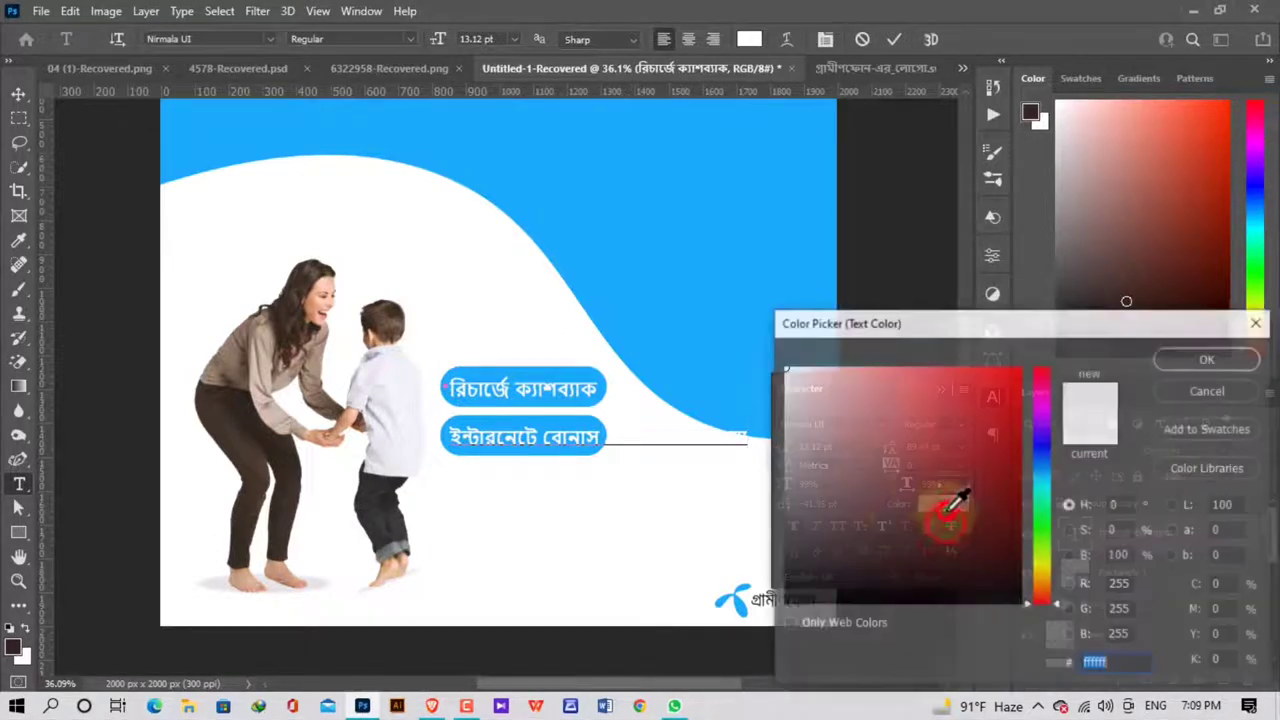
drag(850, 447, 784, 621)
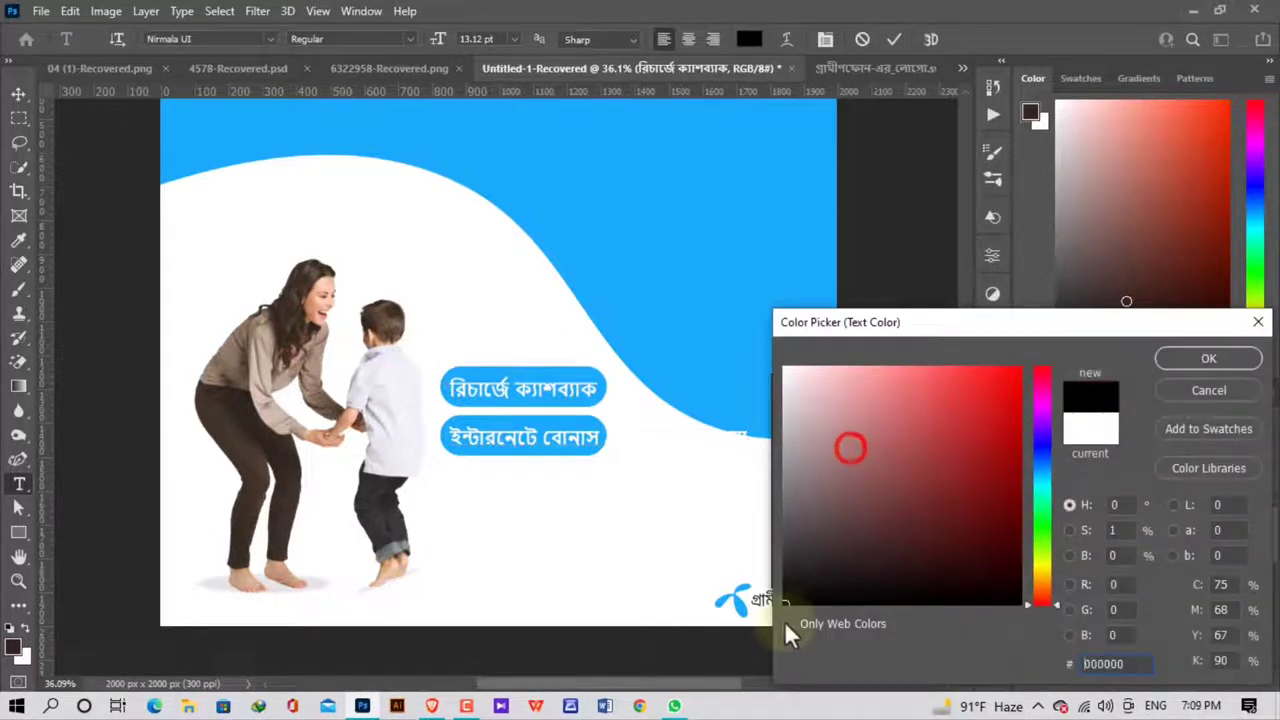
click(1180, 352)
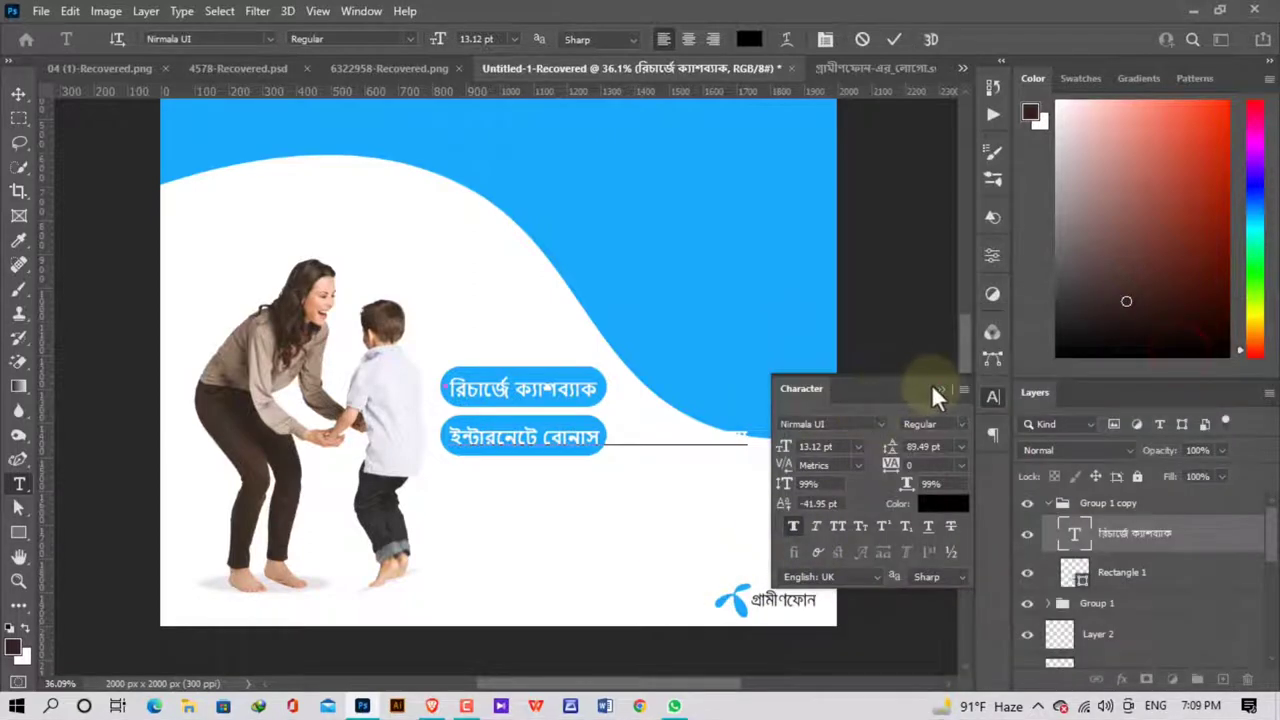
click(937, 388)
key(ctrl+a)
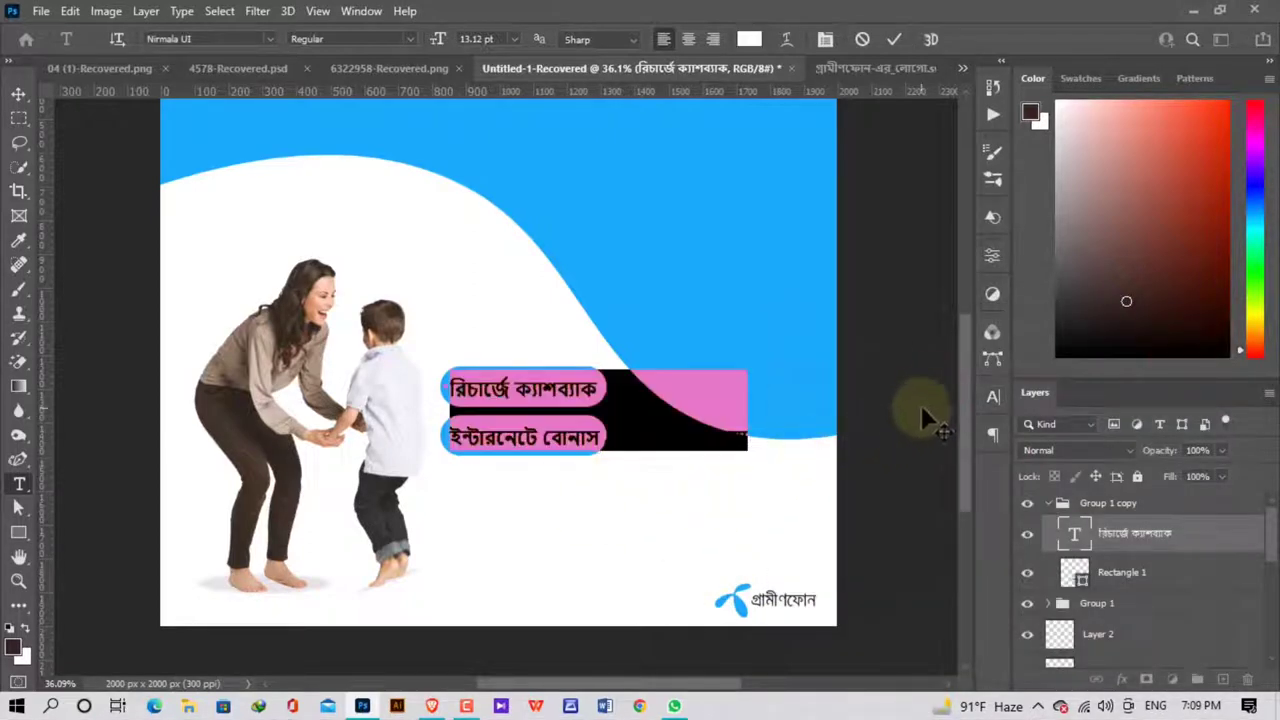
click(986, 396)
click(935, 490)
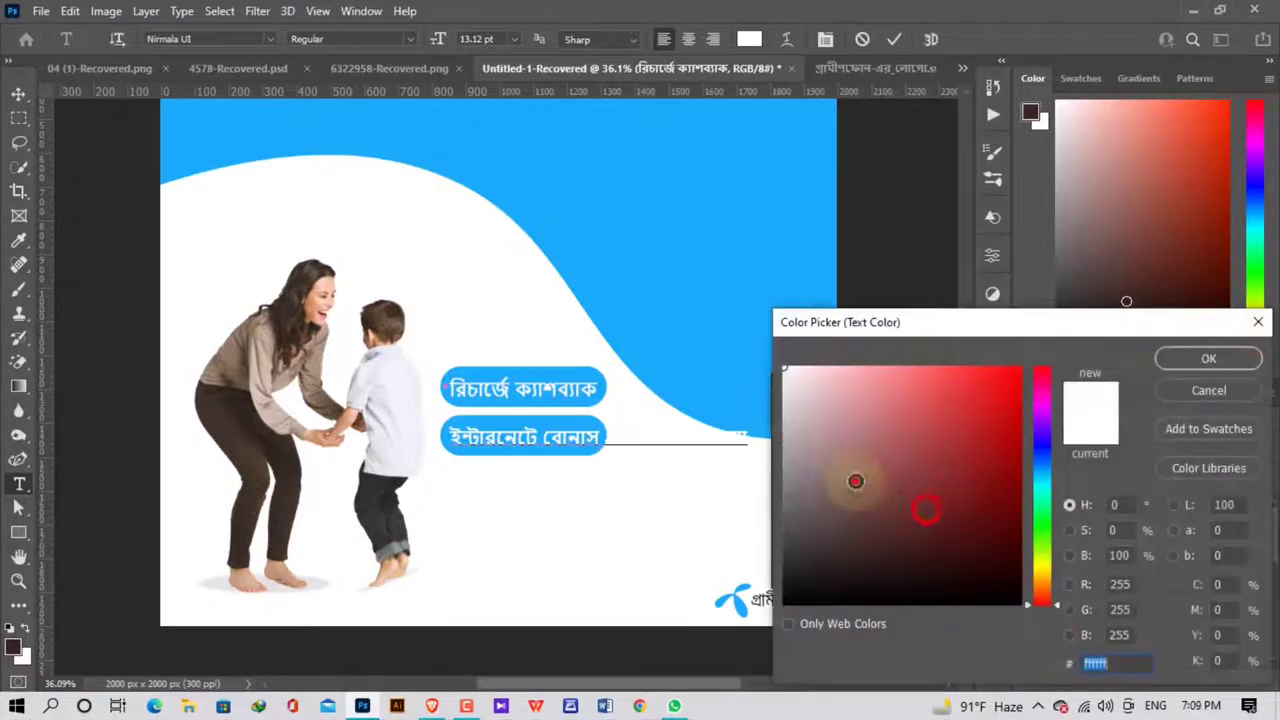
click(685, 665)
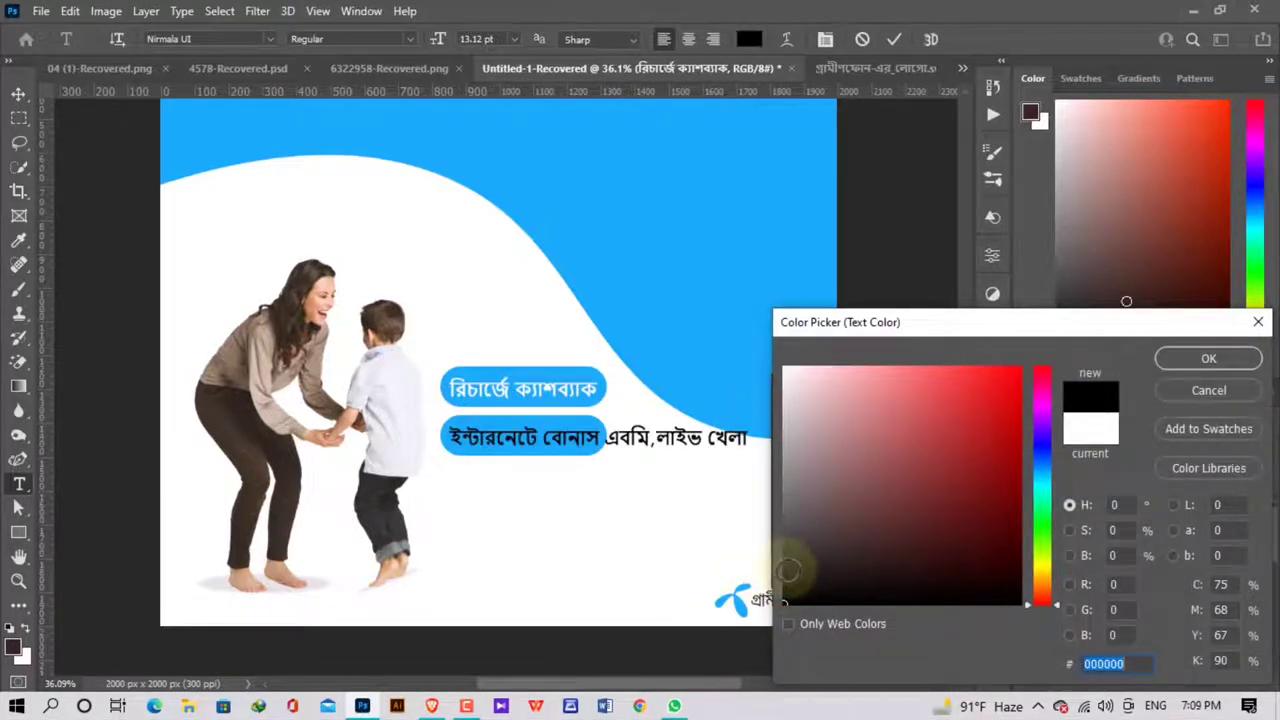
click(1202, 356)
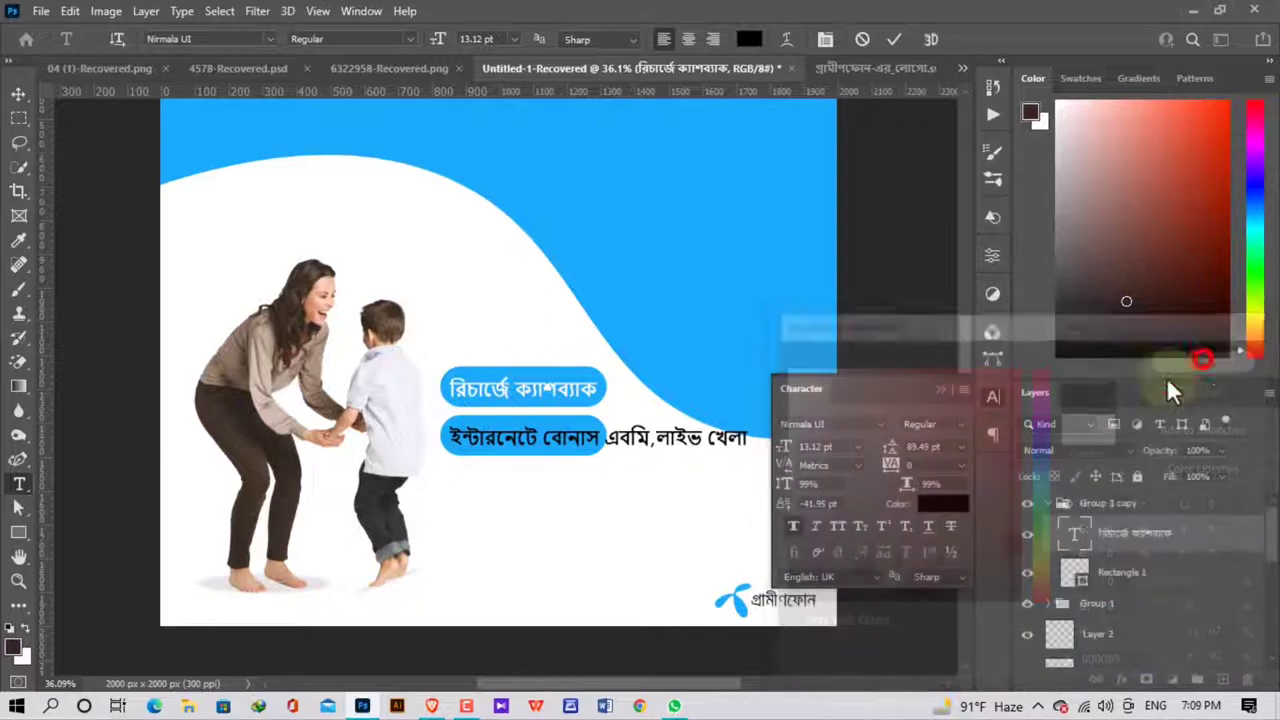
click(880, 425)
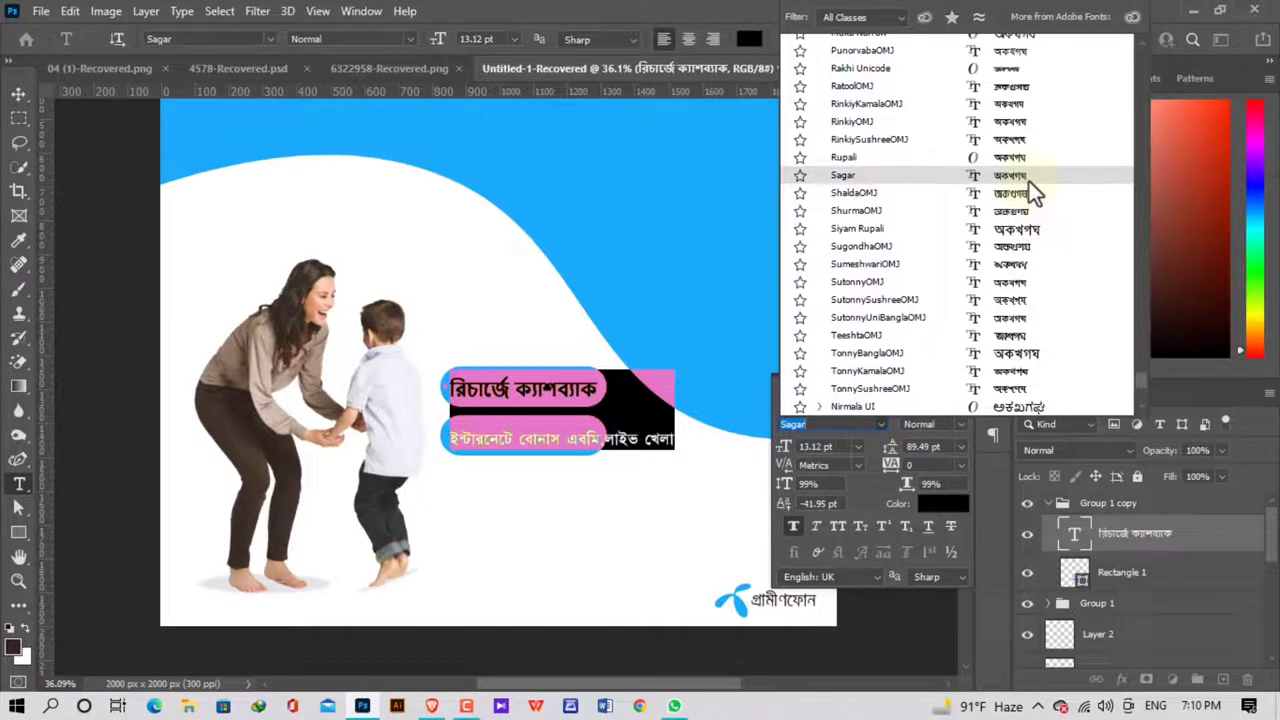
Apply the Sagar font and widen the second blue pill rightward to fit the text.
click(1029, 178)
click(675, 452)
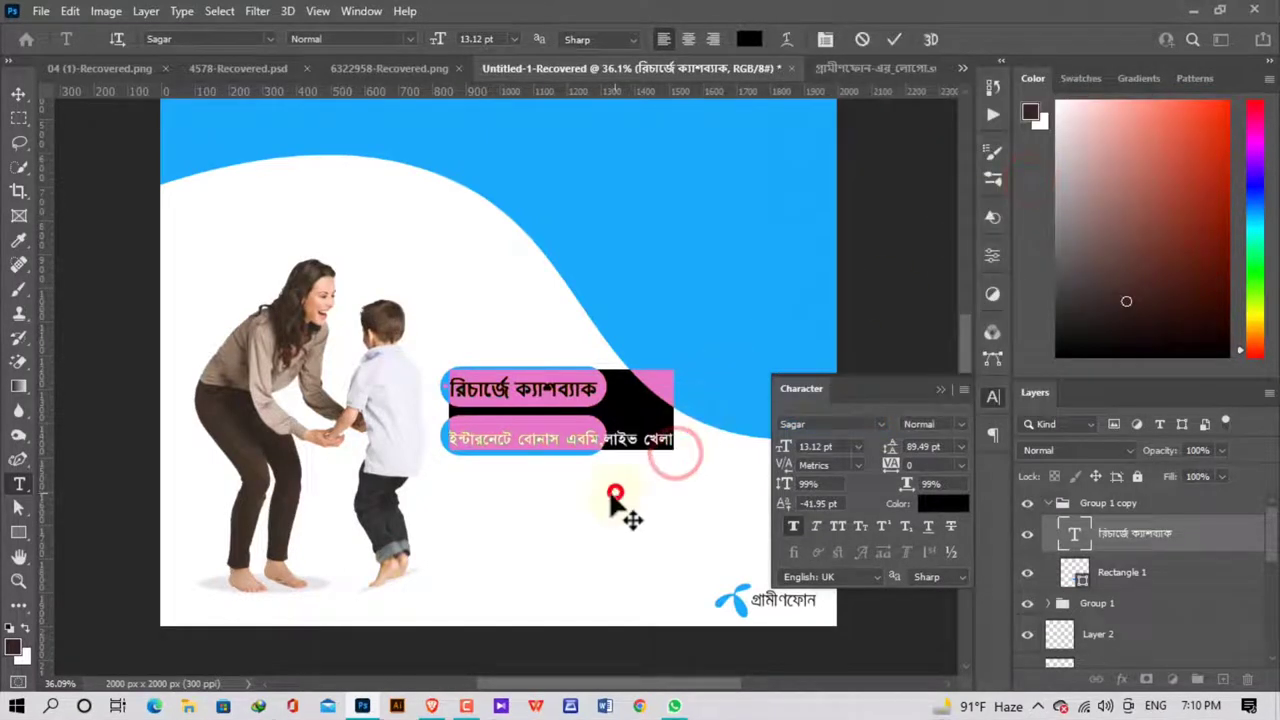
click(1077, 568)
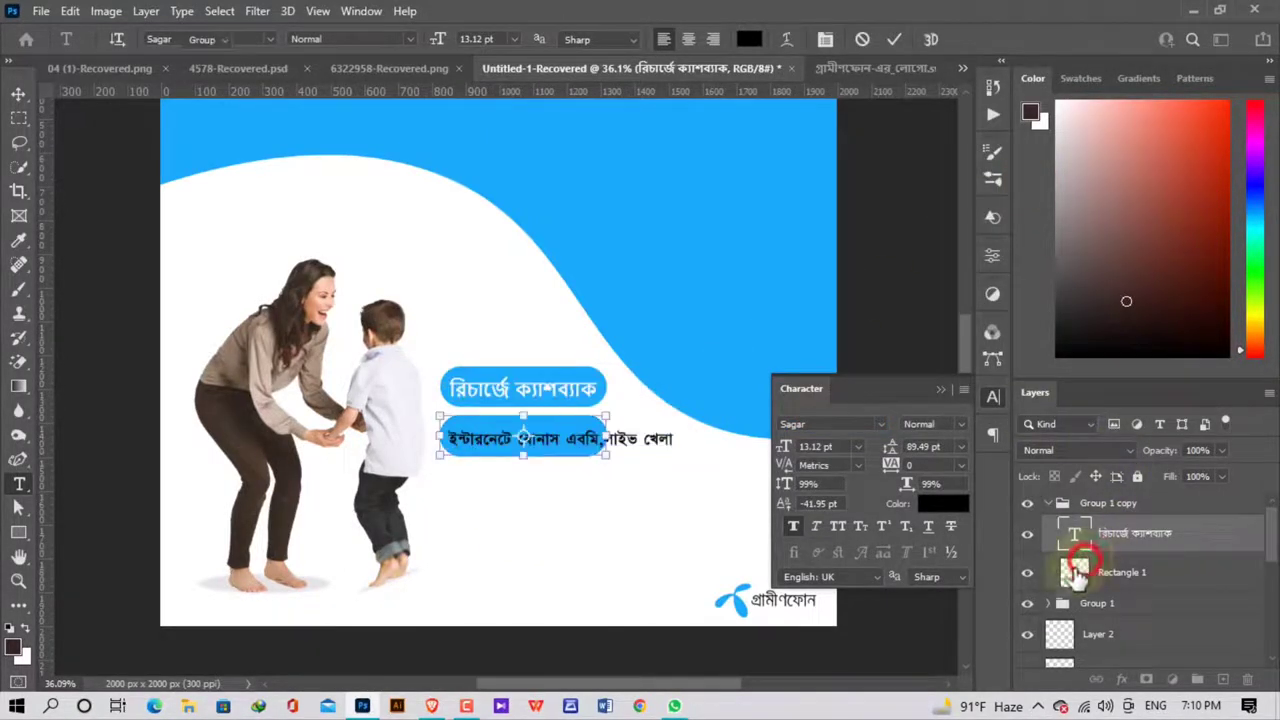
key(v)
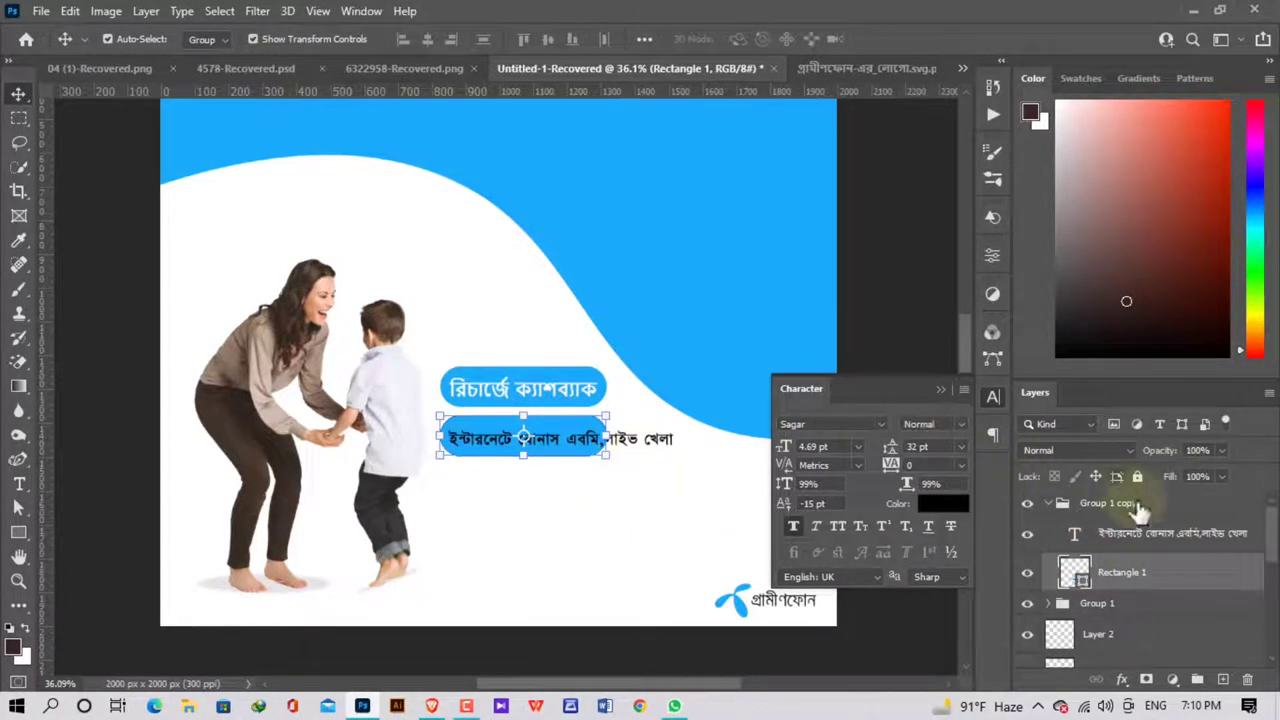
drag(606, 438, 684, 437)
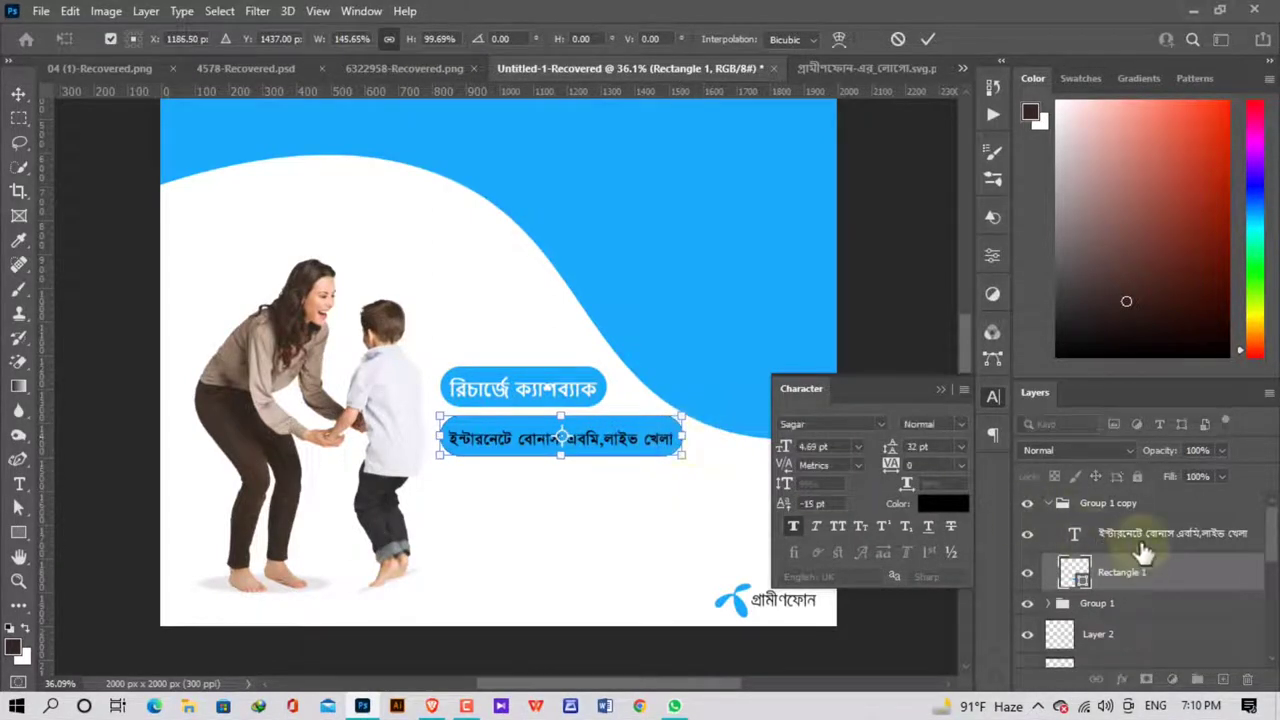
Centre the longer label horizontally and vertically on the widened pill.
ctrl+click(1140, 535)
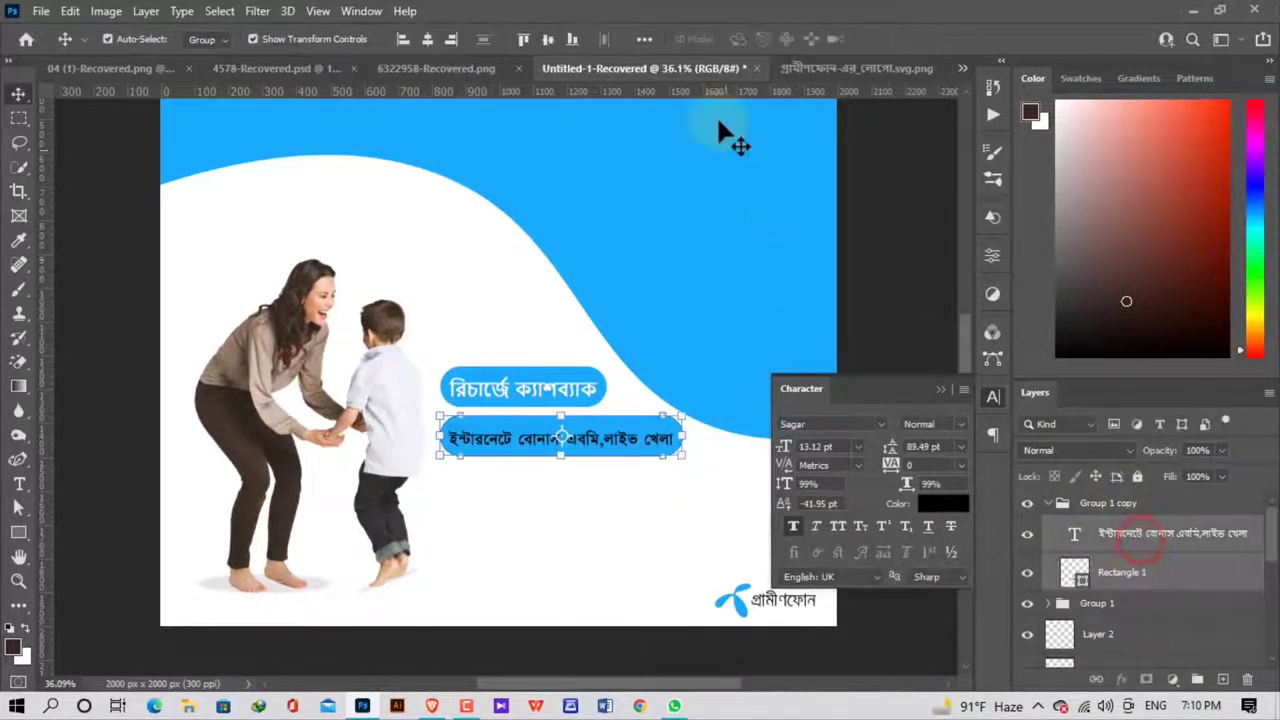
click(427, 39)
click(547, 38)
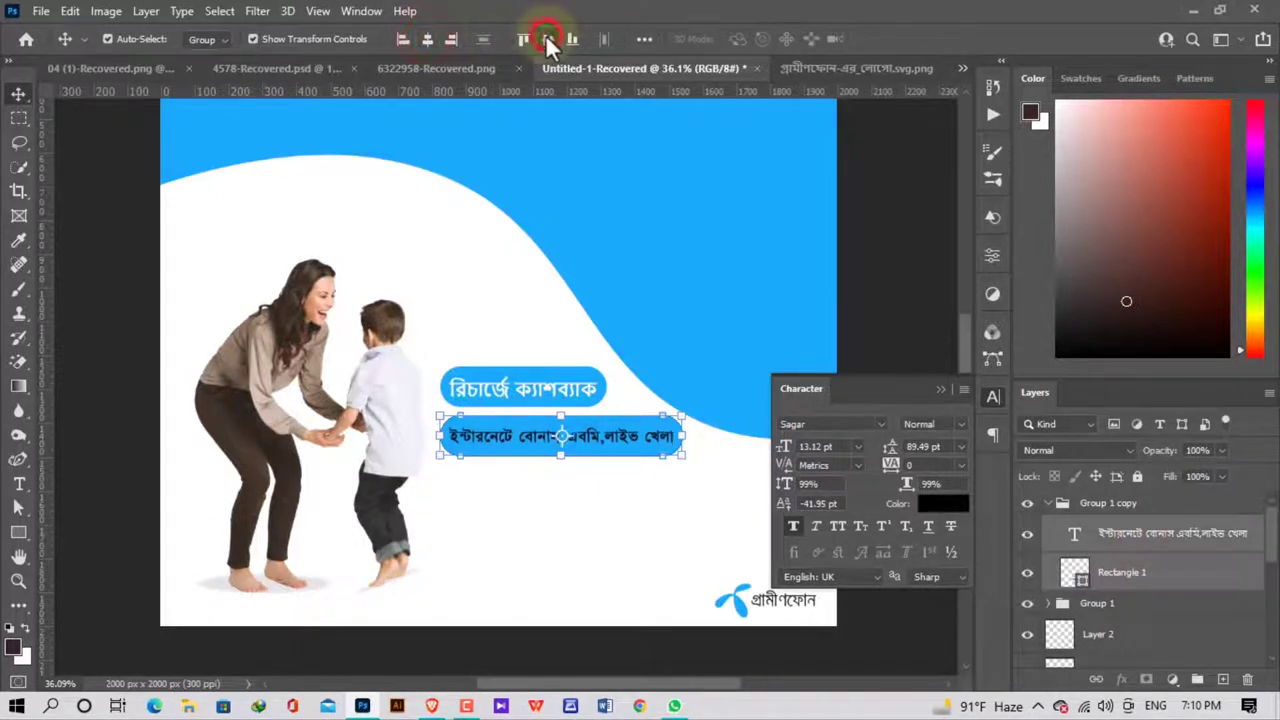
click(677, 515)
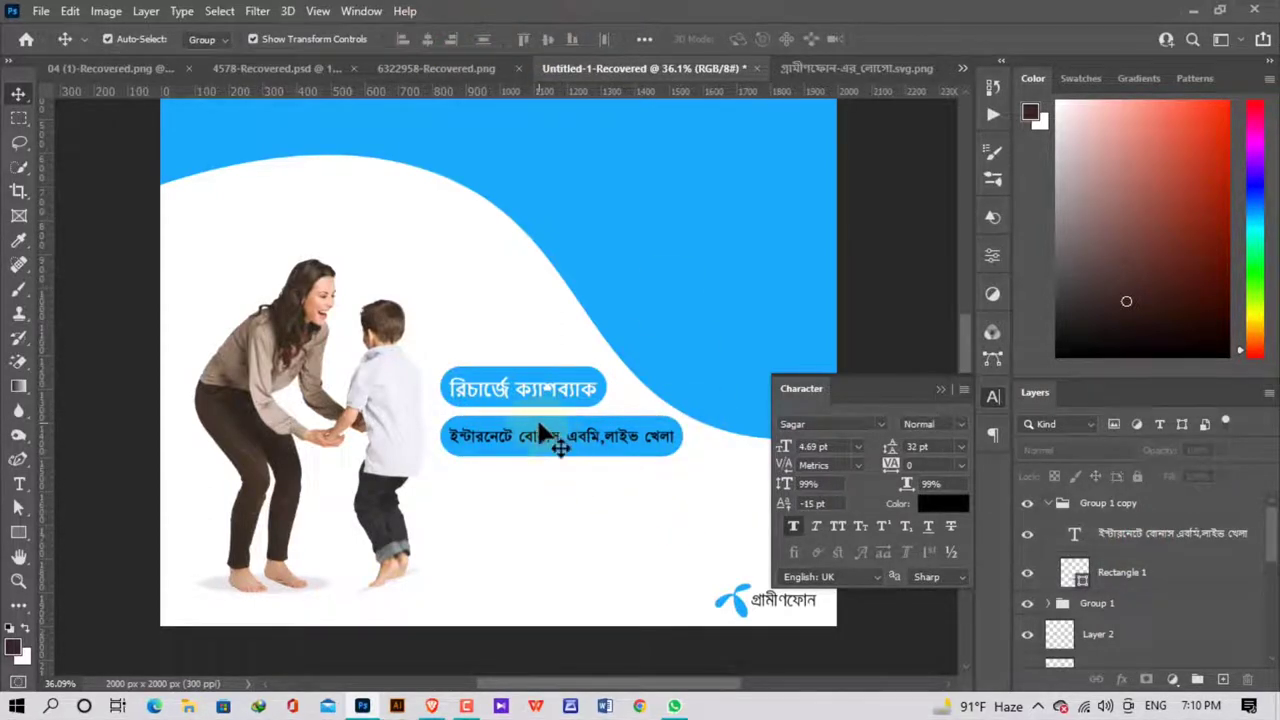
Align Group 1 and Group 1 copy along their left edges.
click(1046, 503)
click(1090, 526)
shift+click(1086, 503)
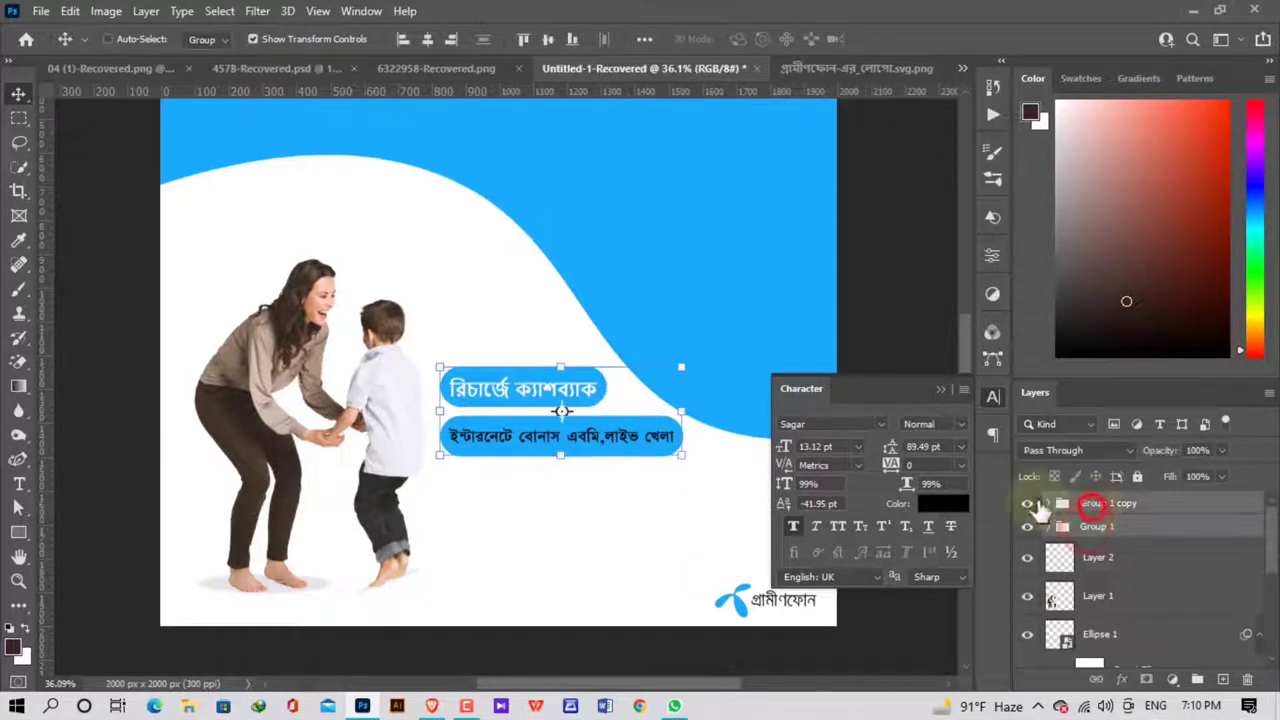
click(396, 39)
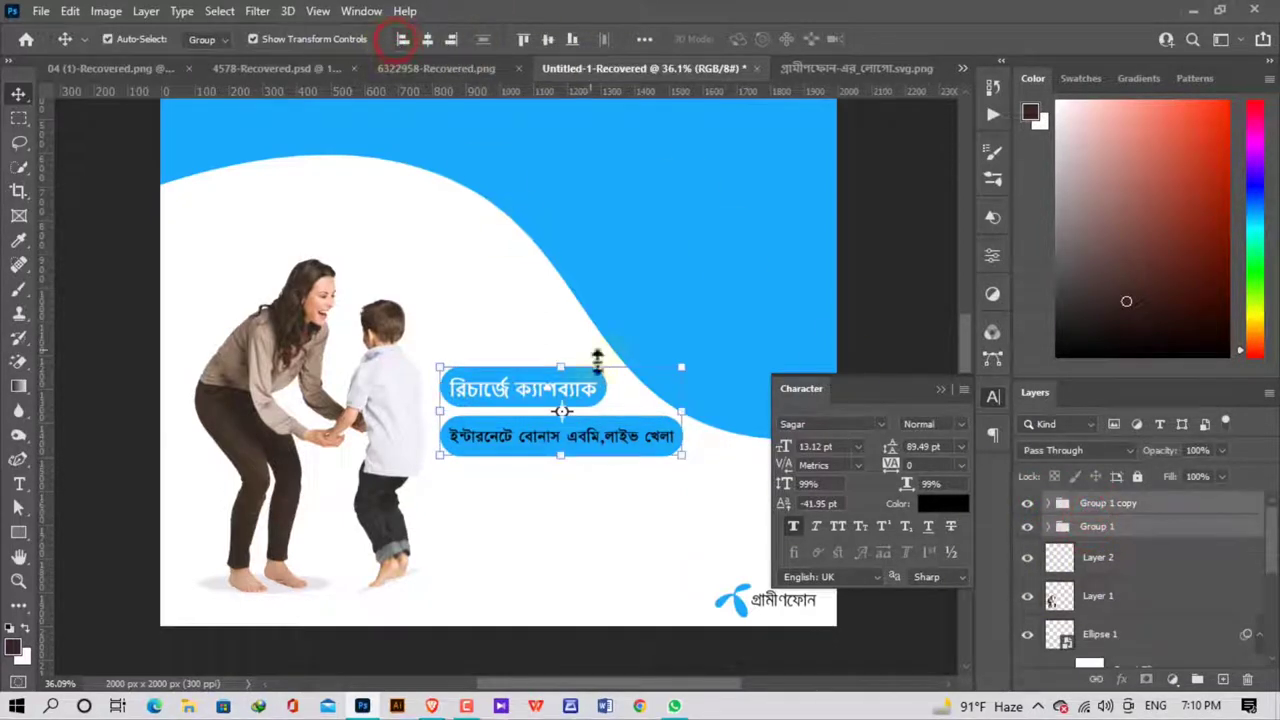
click(578, 517)
click(1075, 505)
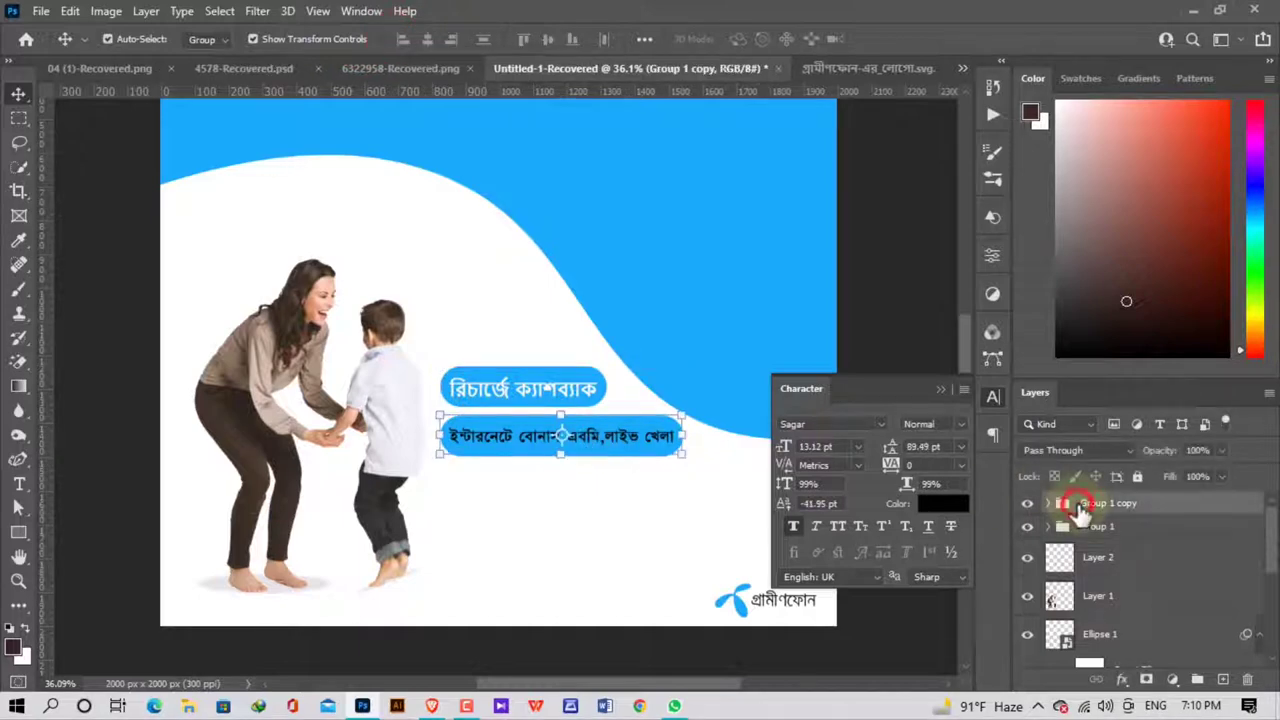
click(624, 542)
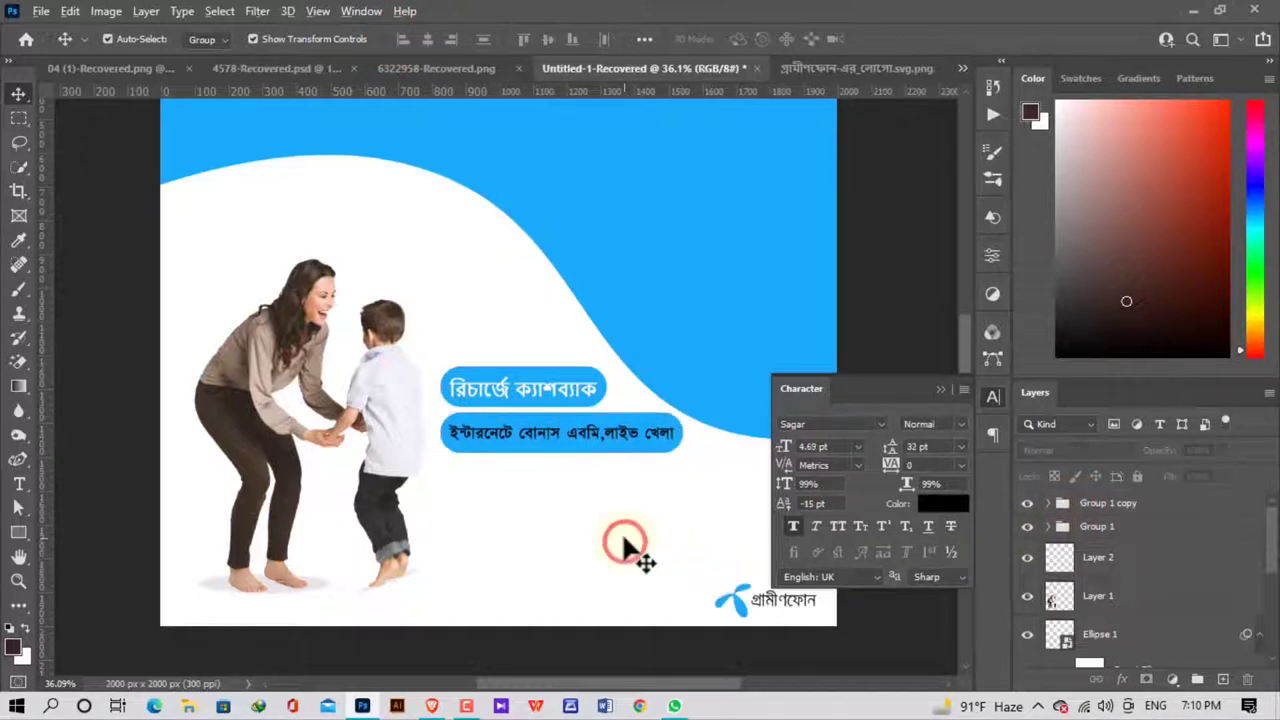
Duplicate the second pill 120 px below it as Group 1 copy 2.
scroll(624, 542, down, 3)
click(940, 389)
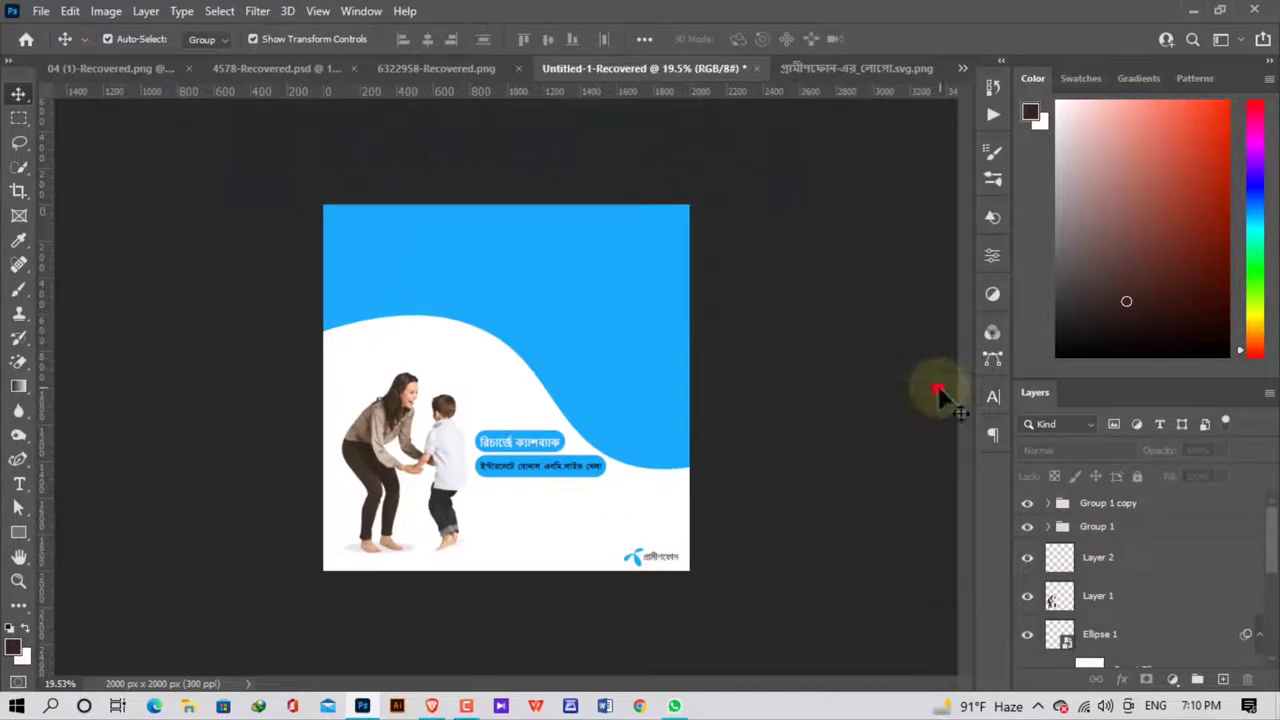
scroll(650, 260, up, 3)
scroll(570, 434, down, 1)
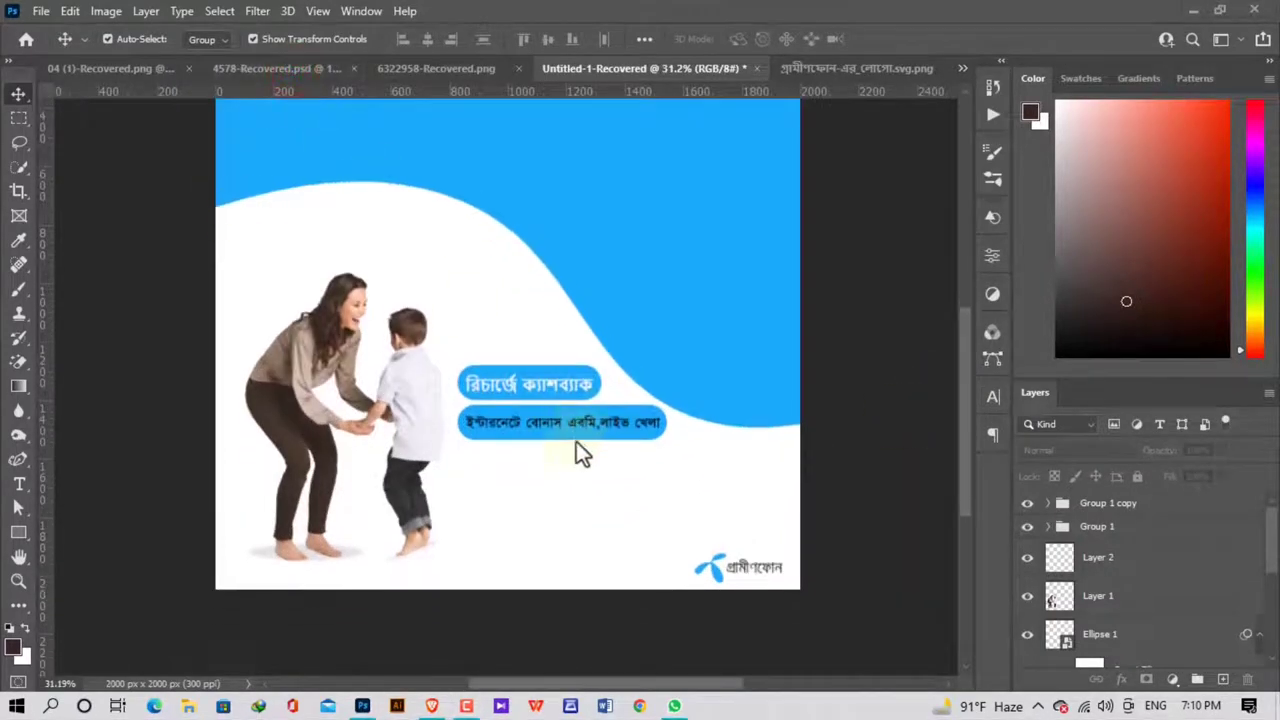
click(576, 417)
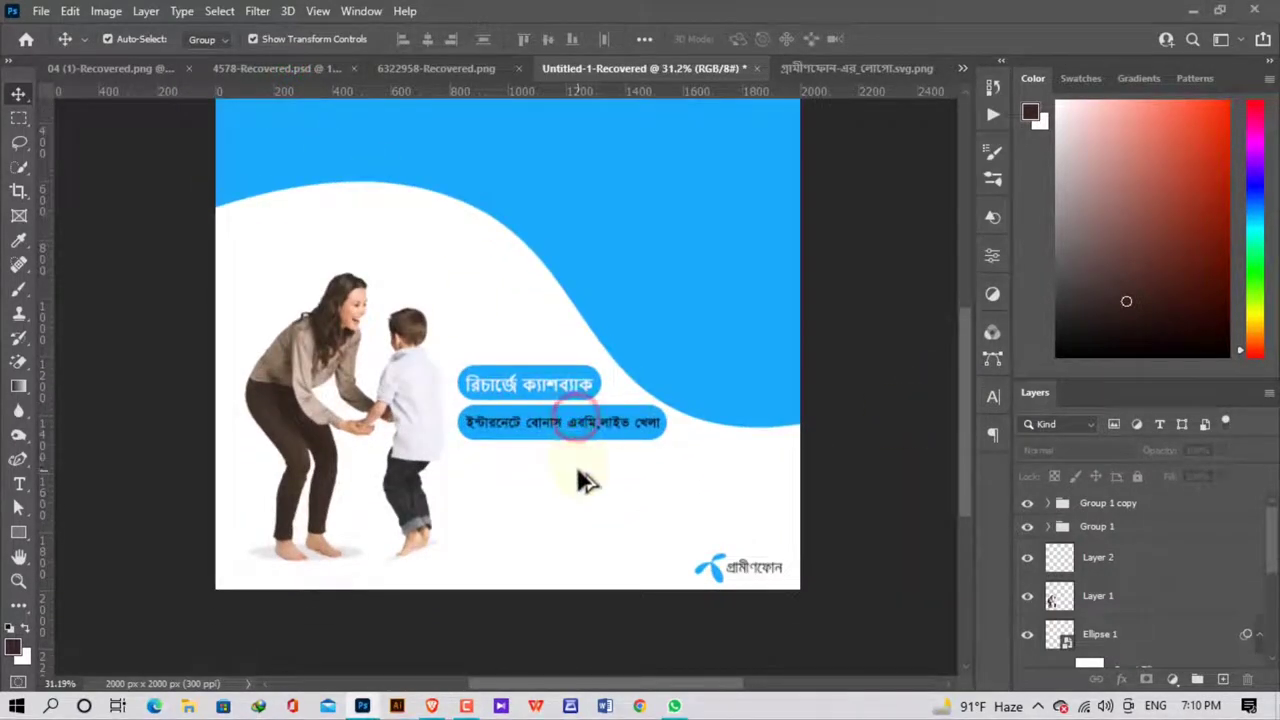
drag(571, 432, 573, 484)
key(ctrl+z)
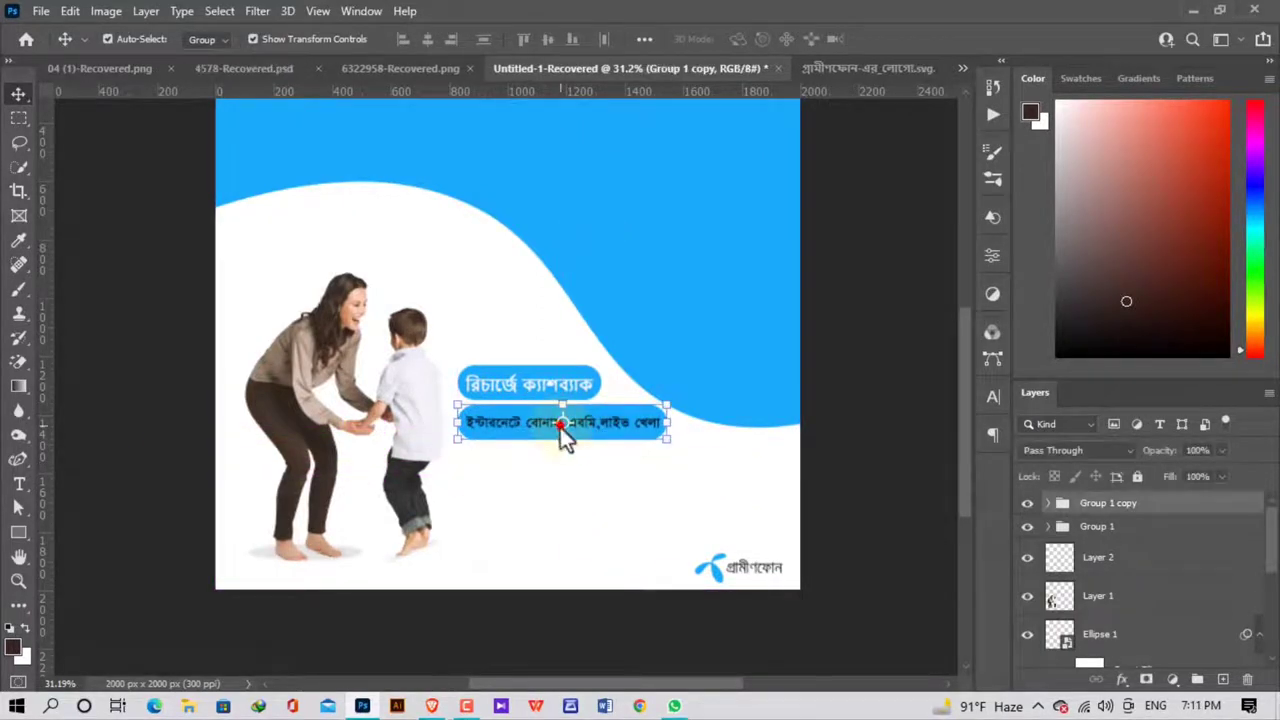
key(ctrl+t)
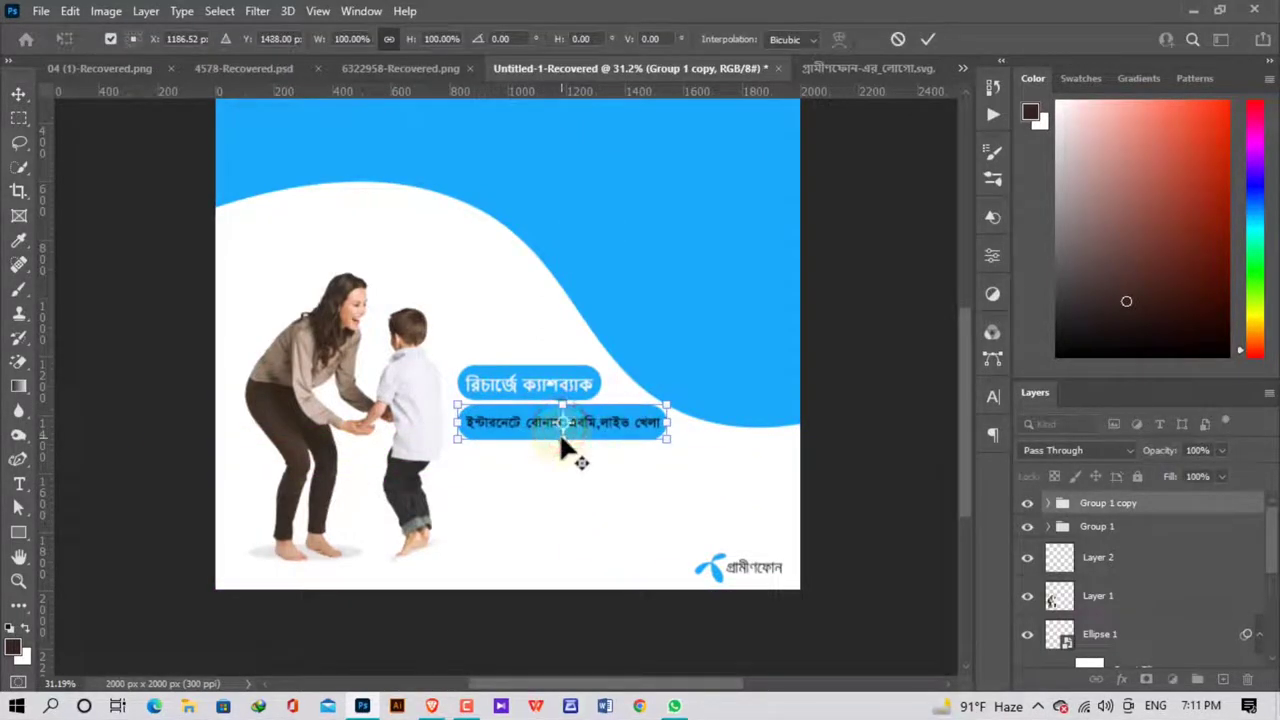
text(118)
key(Return)
mouse_move(600, 428)
mouse_down()
mouse_move(600, 482)
mouse_move(600, 470)
mouse_up()
Expand Group 1 copy 2 and begin editing its text layer.
scroll(598, 478, up, 2)
click(600, 585)
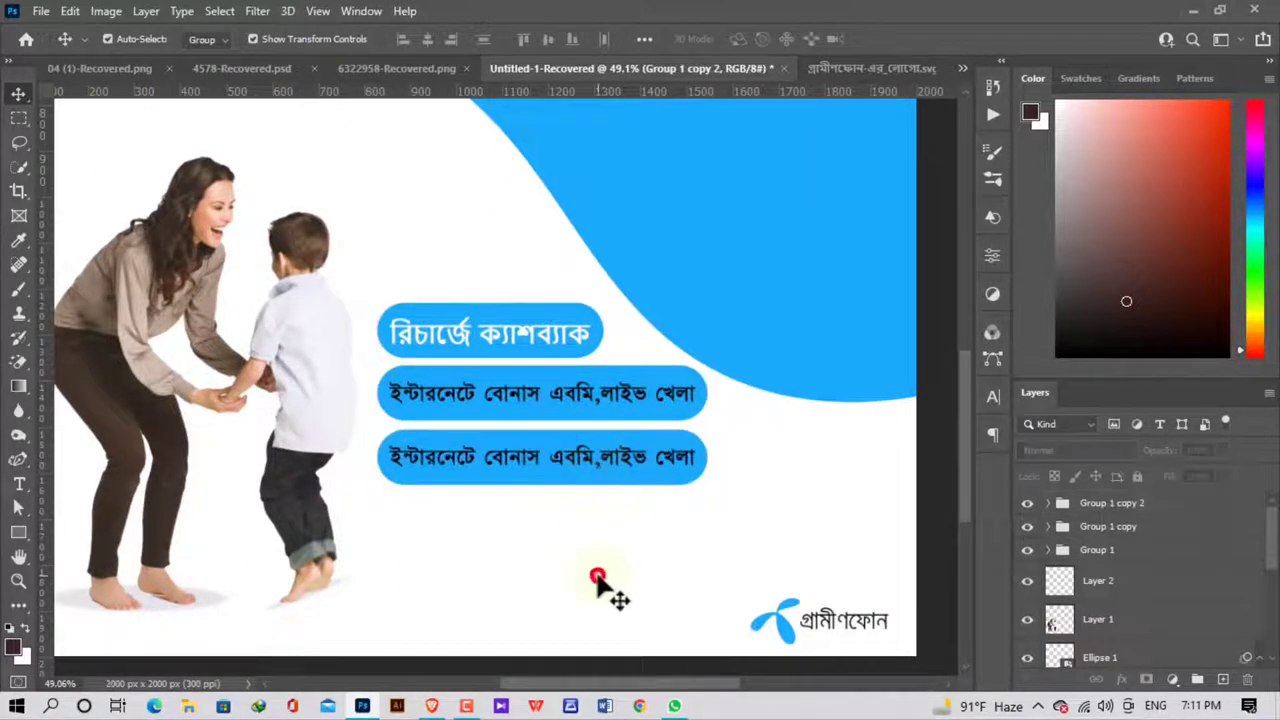
click(468, 462)
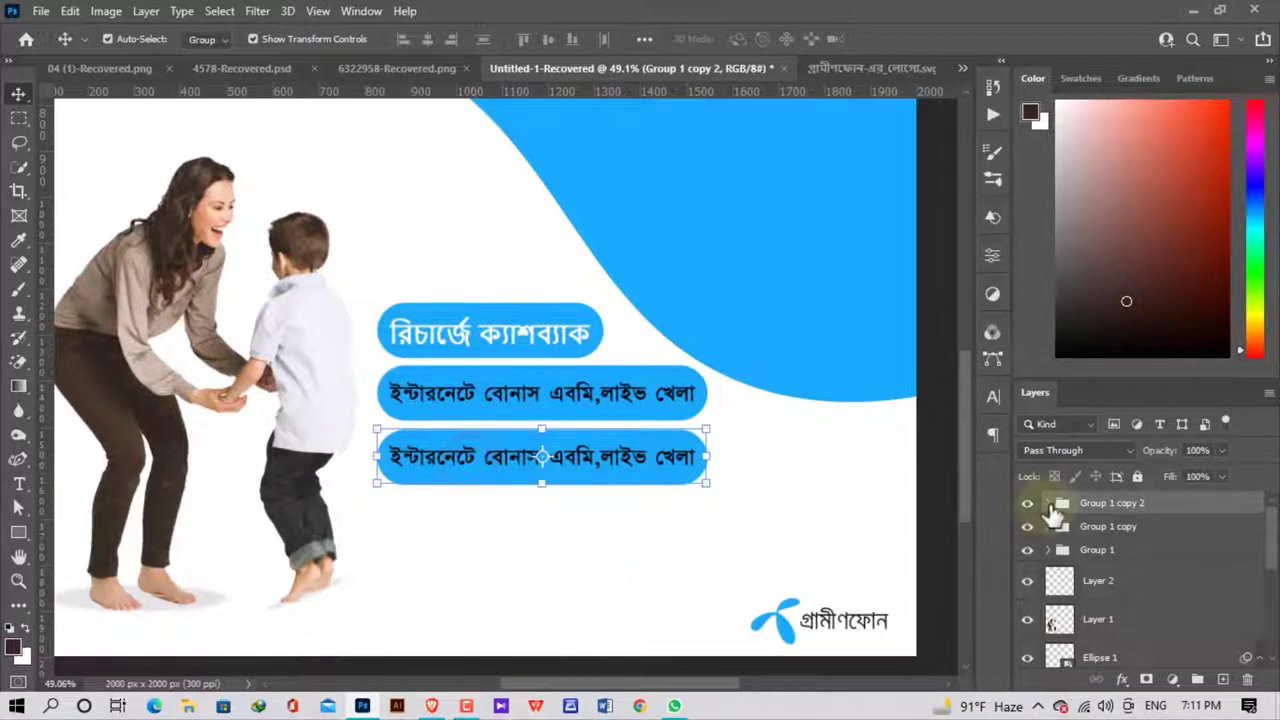
click(1048, 503)
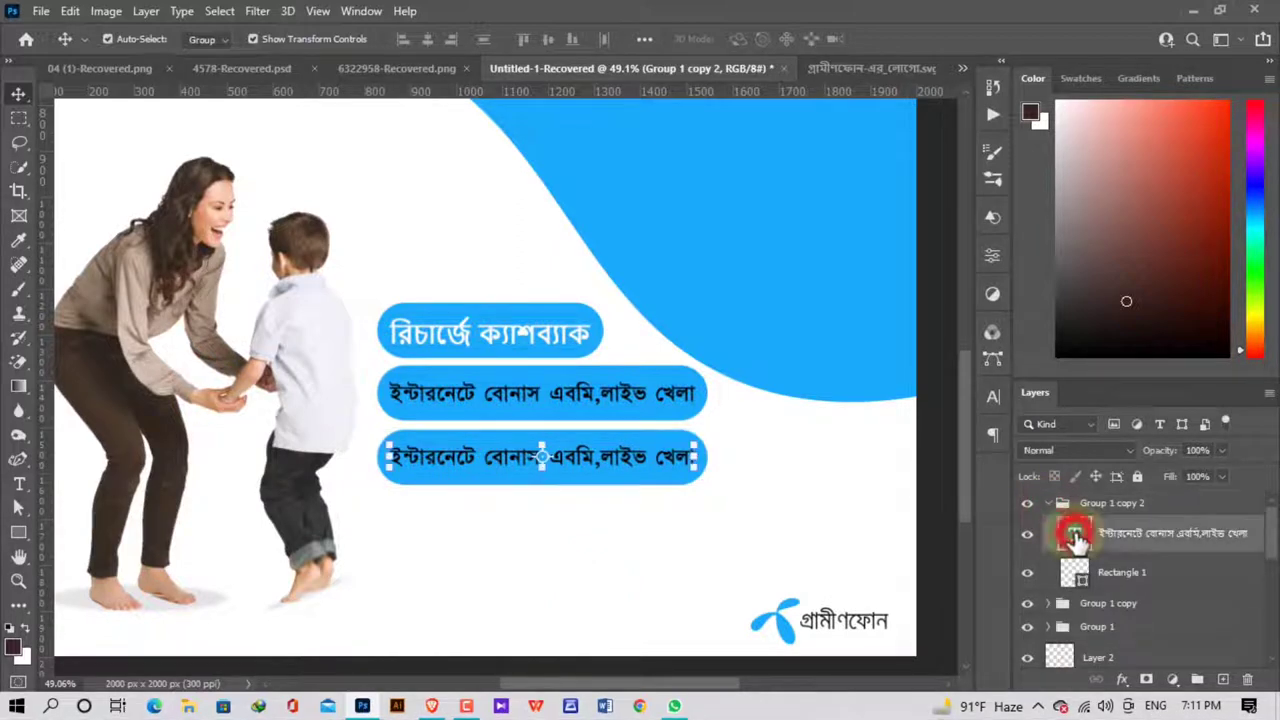
double_click(1076, 540)
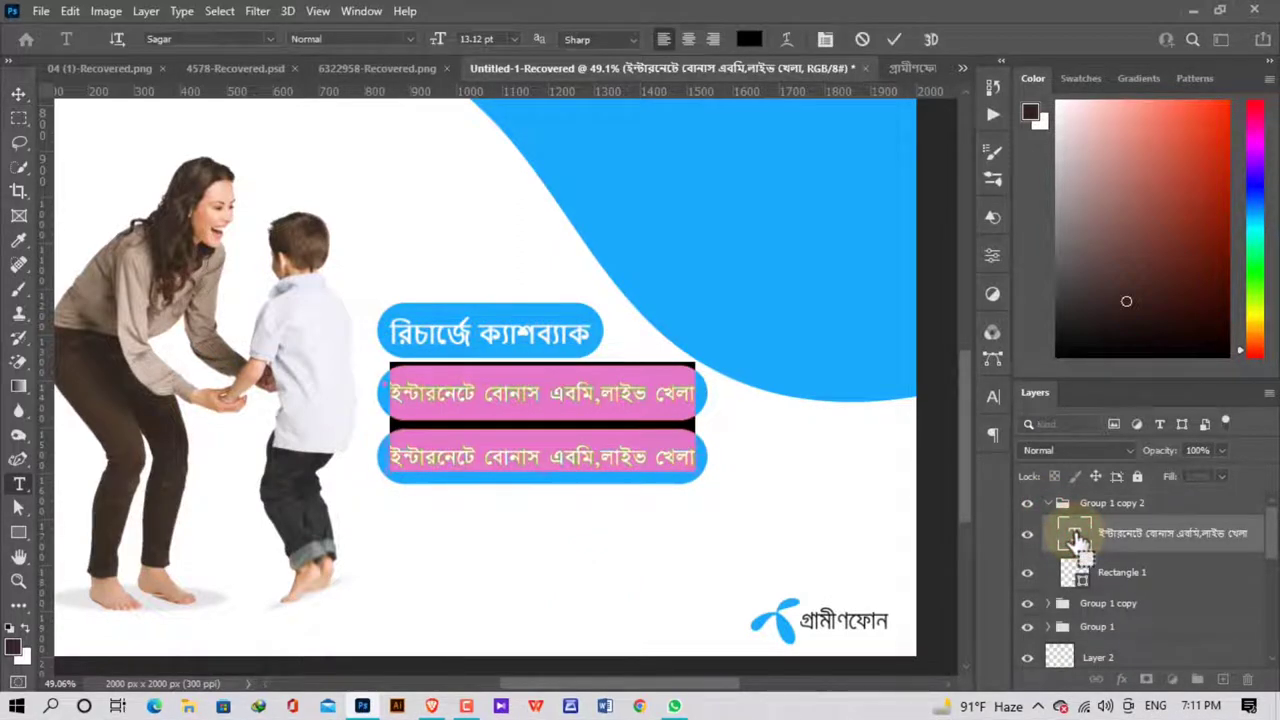
Paste the new Bengali wording and set the word MYGP to All Caps.
key(ctrl+v)
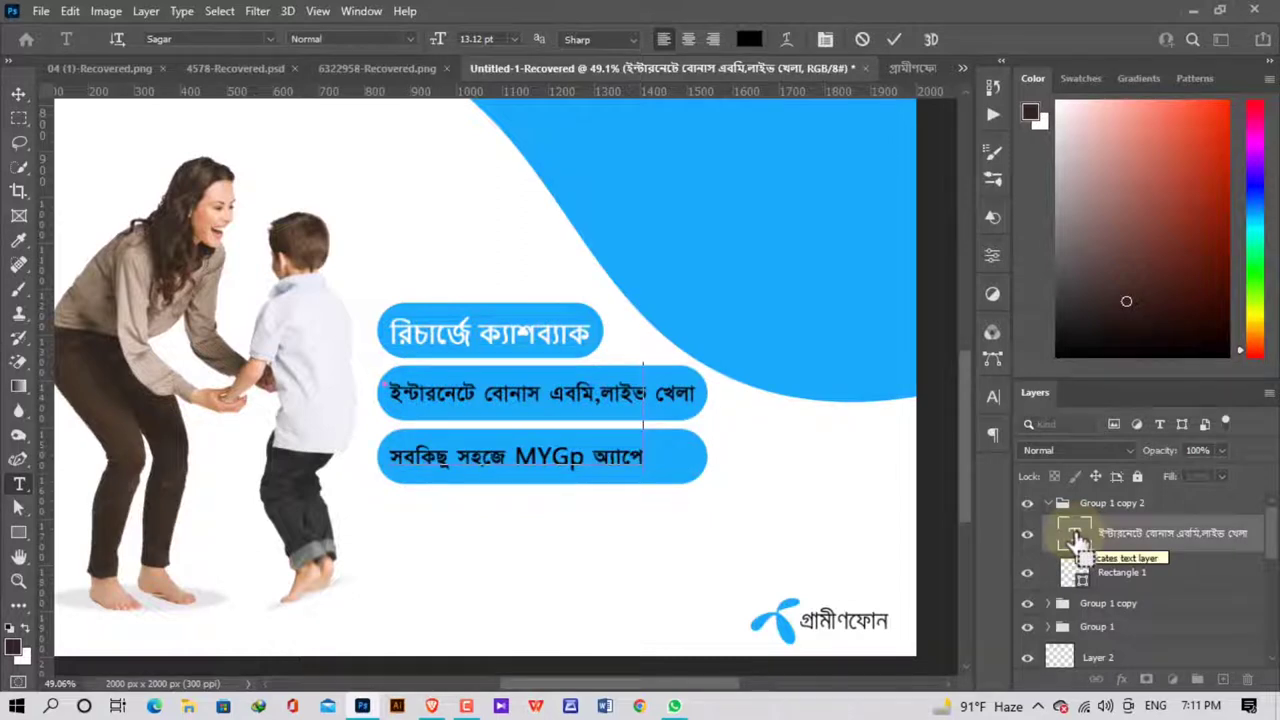
drag(590, 460, 520, 457)
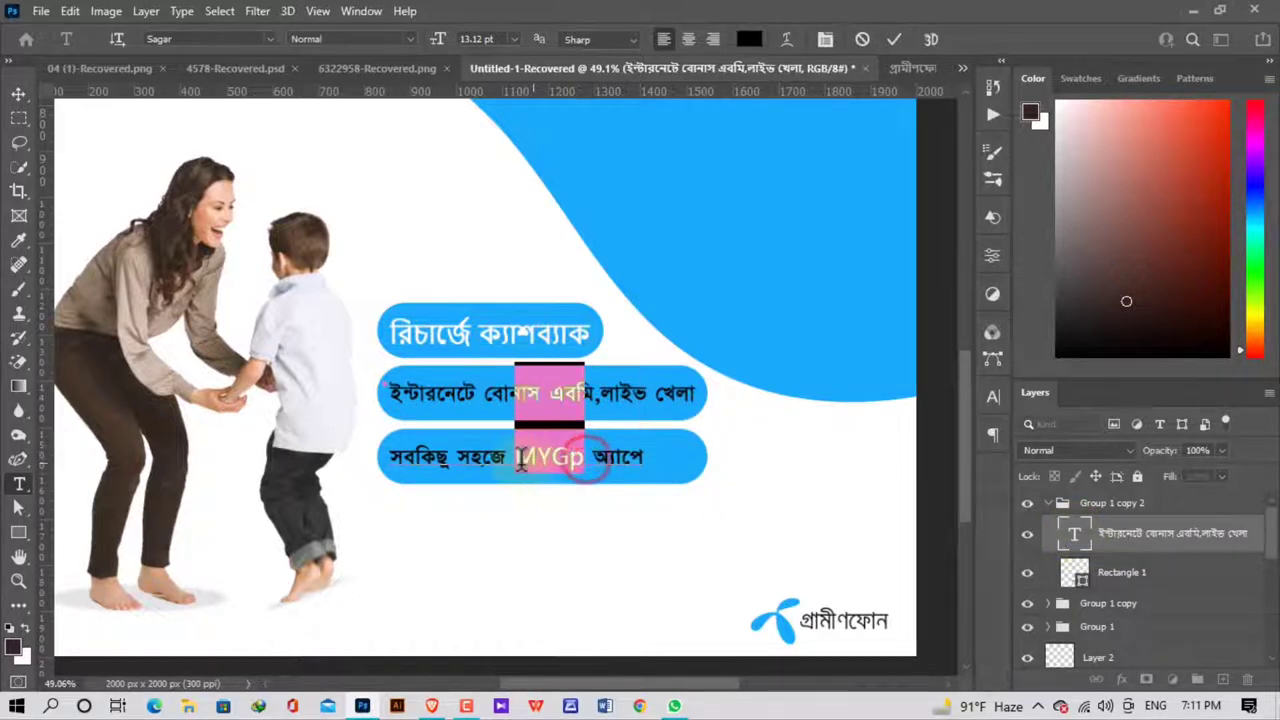
click(987, 393)
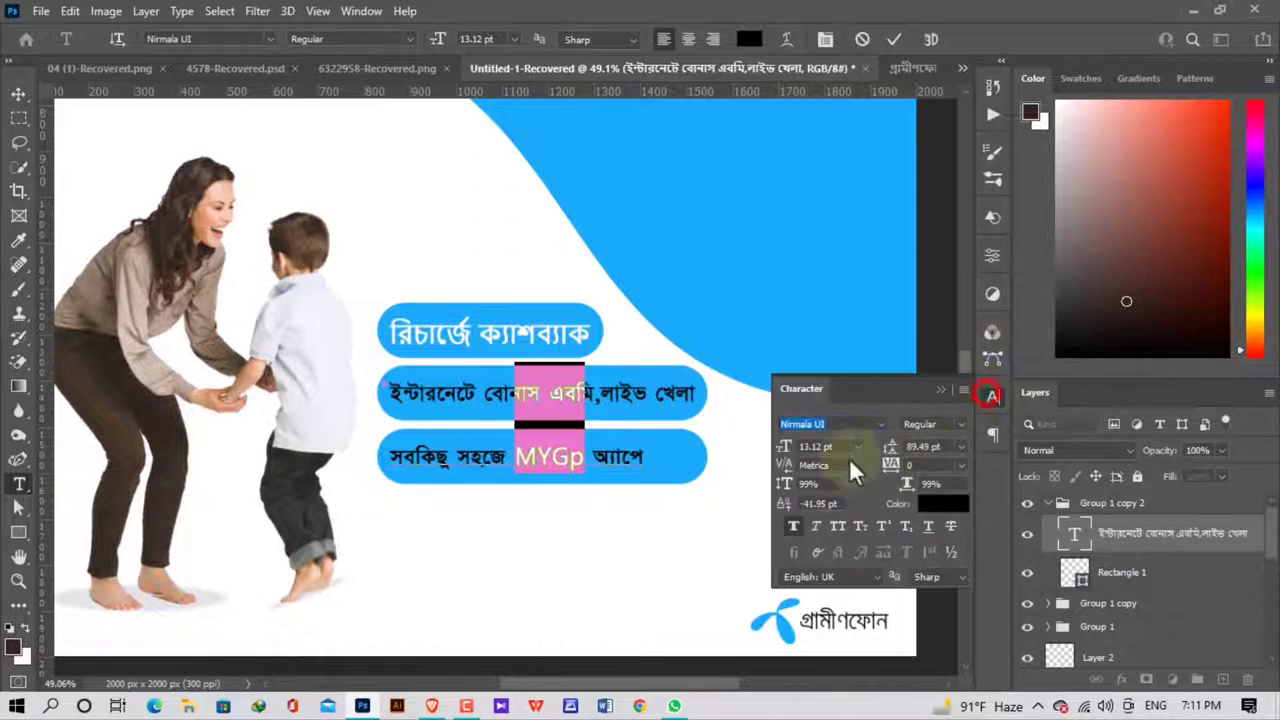
click(838, 524)
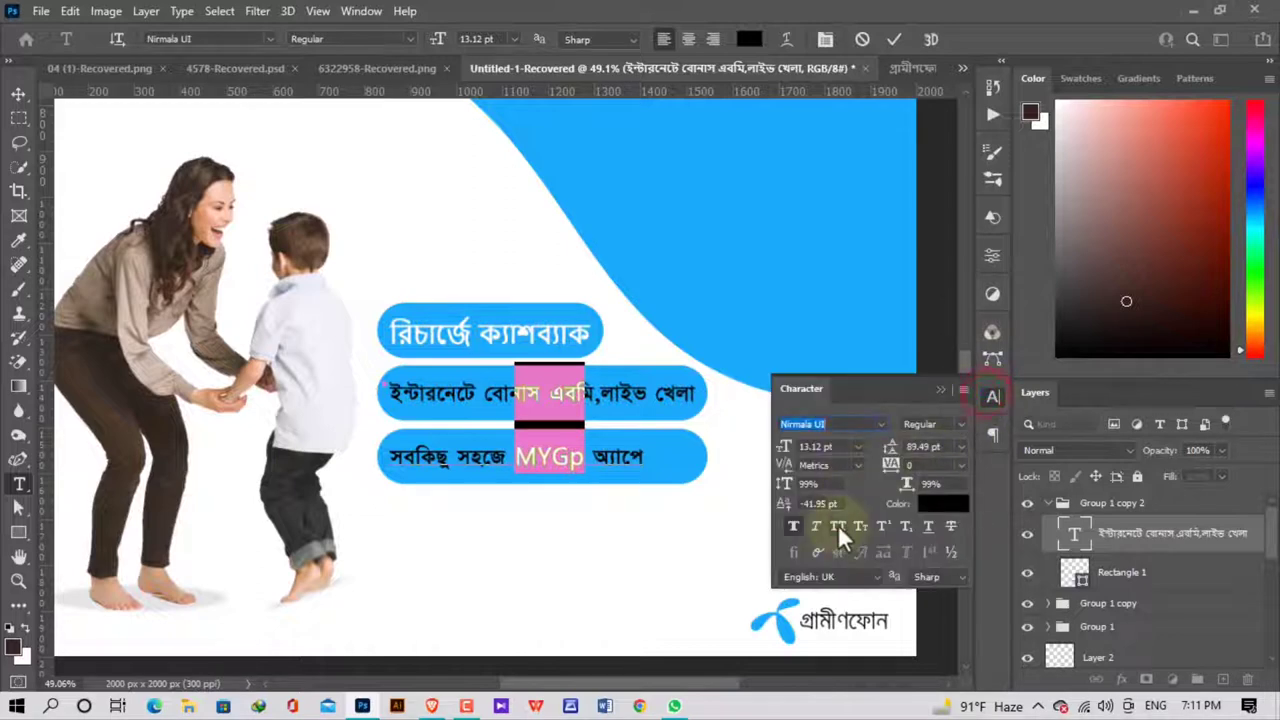
Apply the Evogria font to MYGP.
click(878, 424)
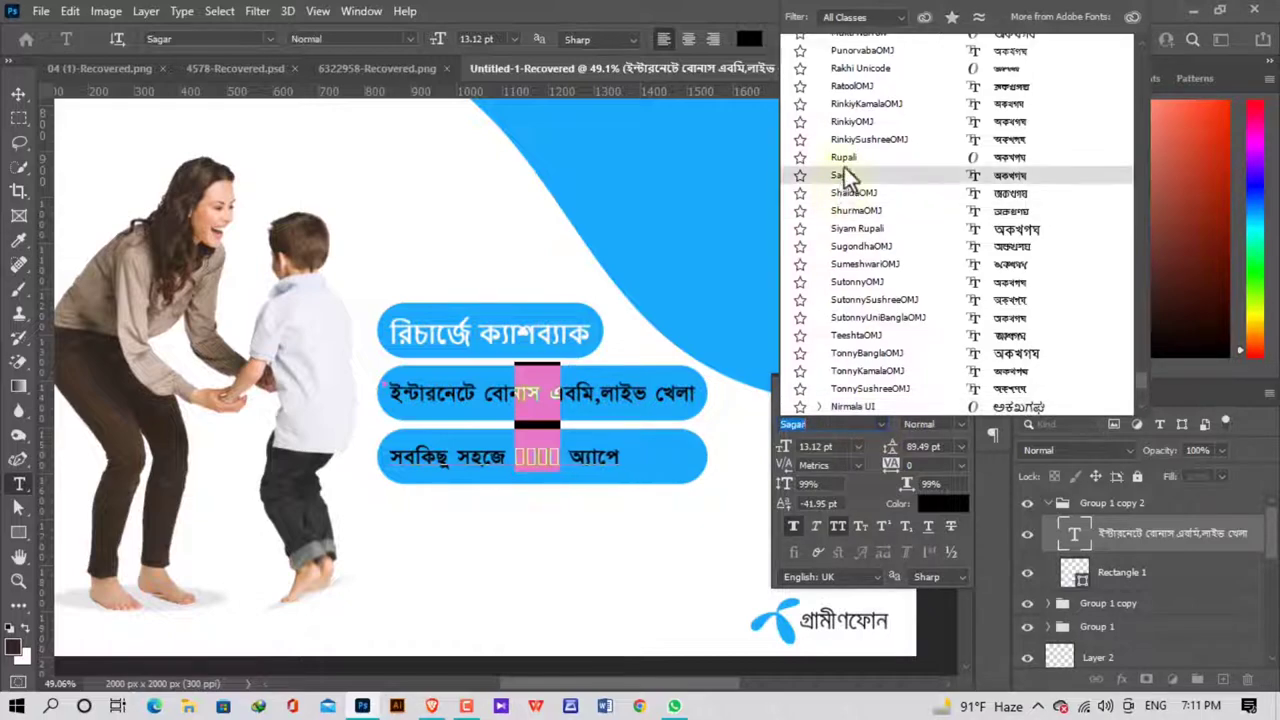
key(Down)
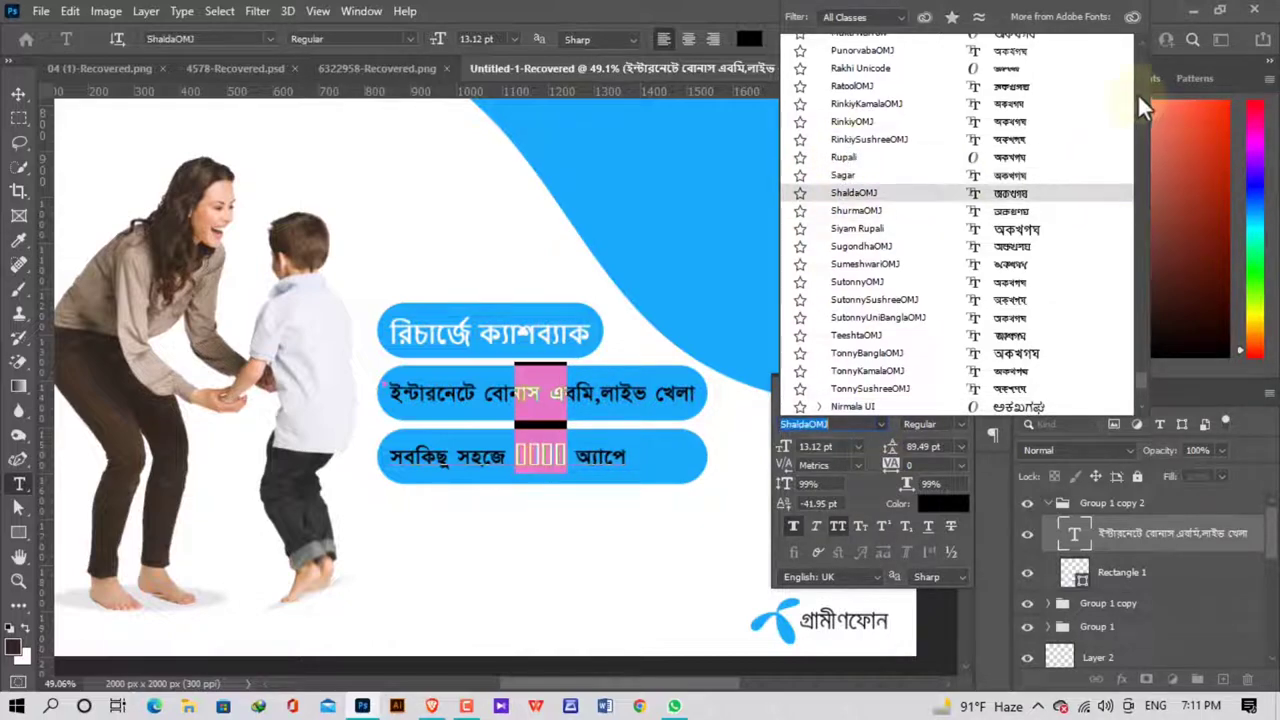
drag(1144, 374, 1125, 105)
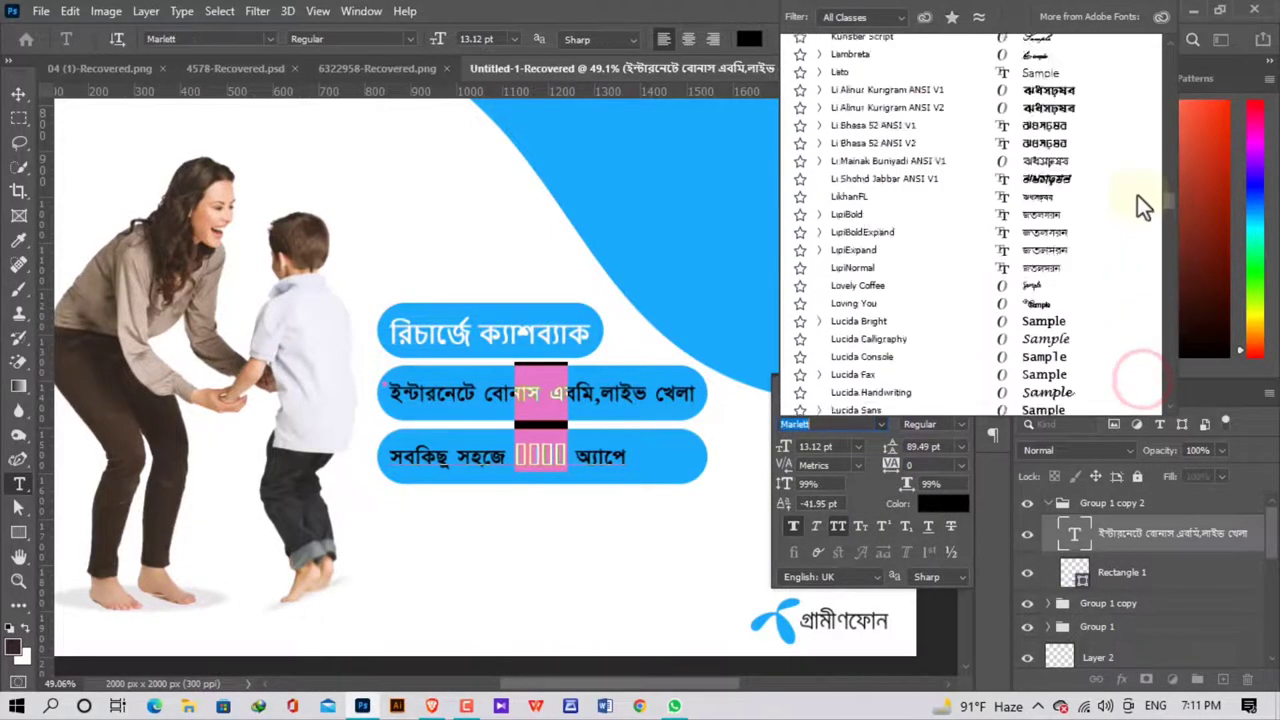
scroll(1125, 105, up, 1)
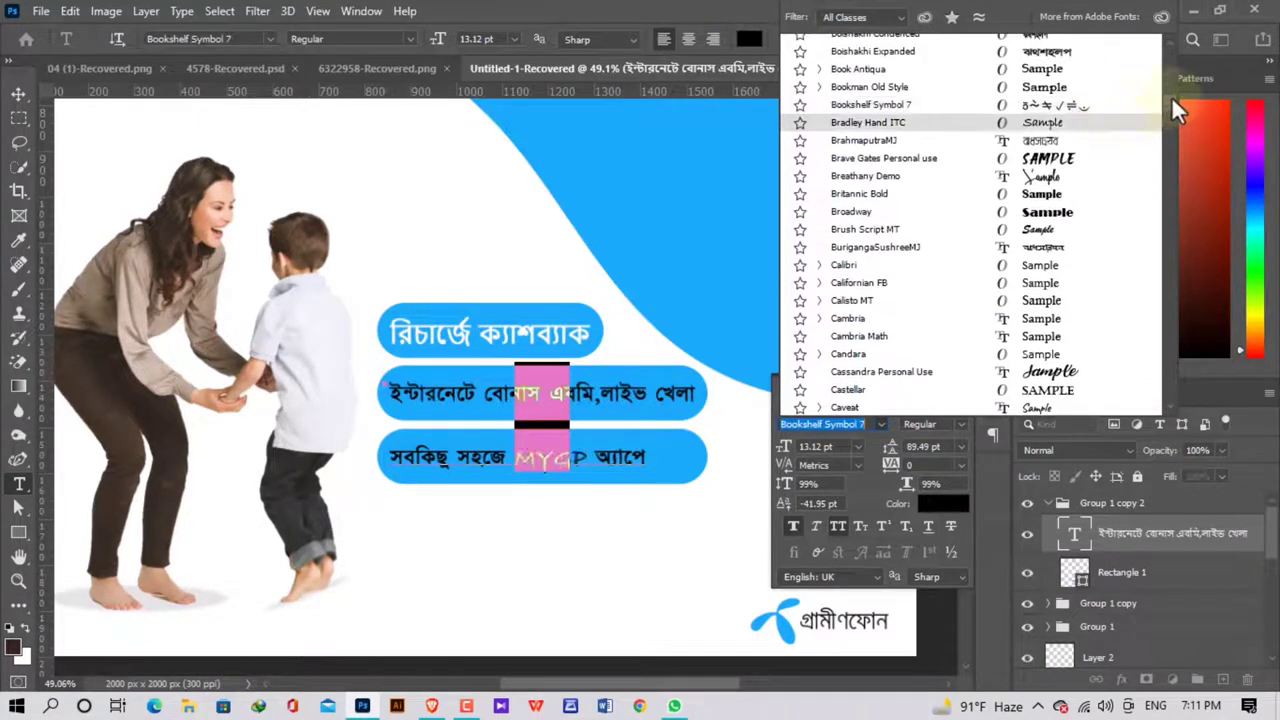
scroll(1164, 77, up, 1)
drag(1164, 77, 1166, 35)
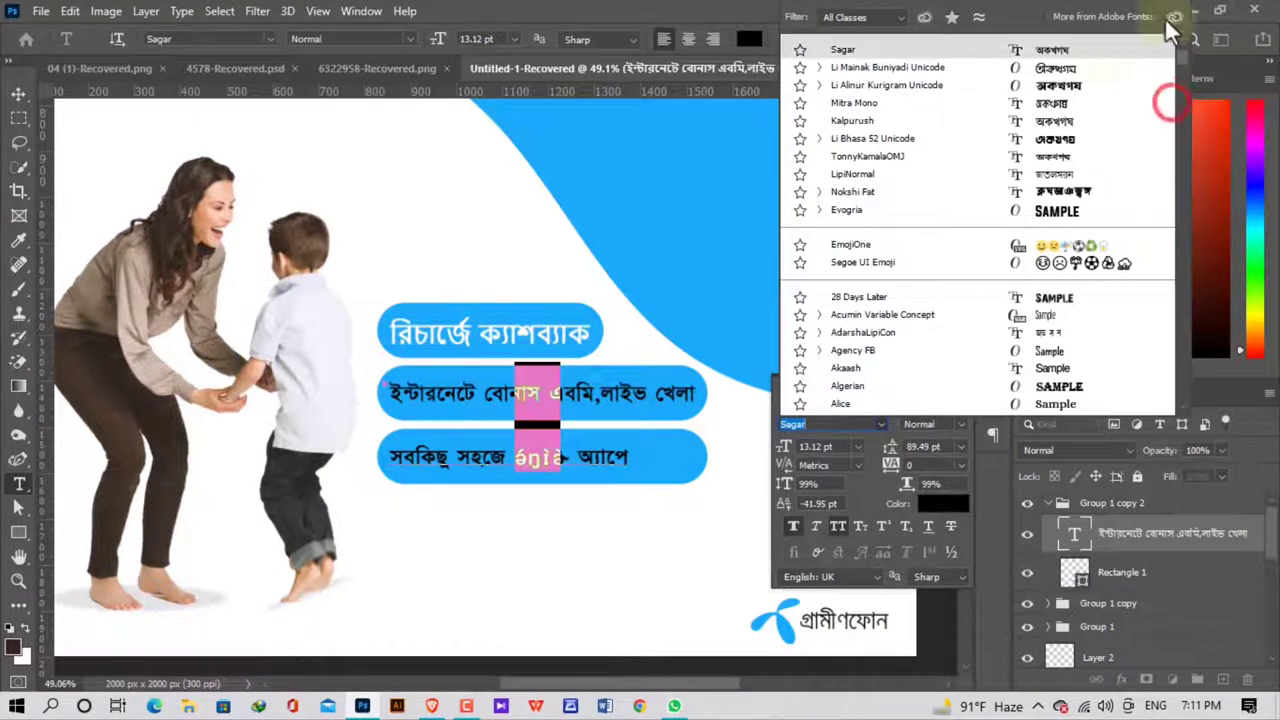
click(868, 207)
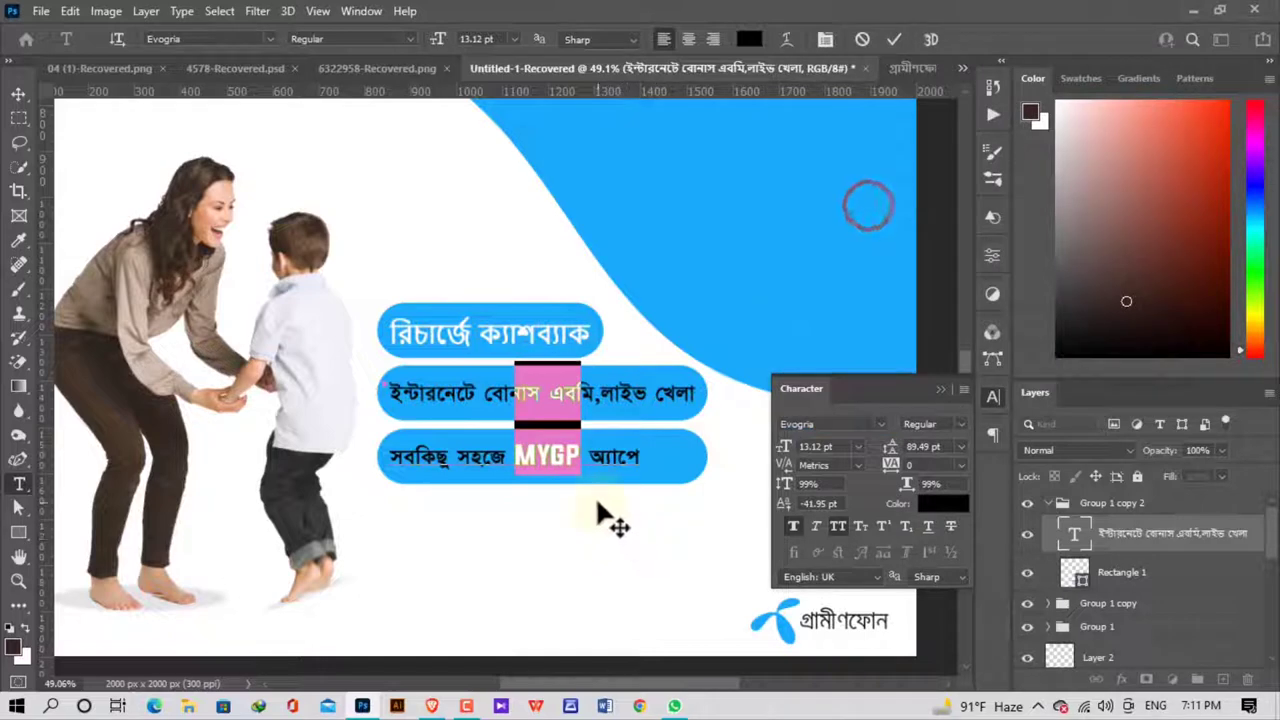
Select all of the third pill's text and keep its colour white.
click(506, 445)
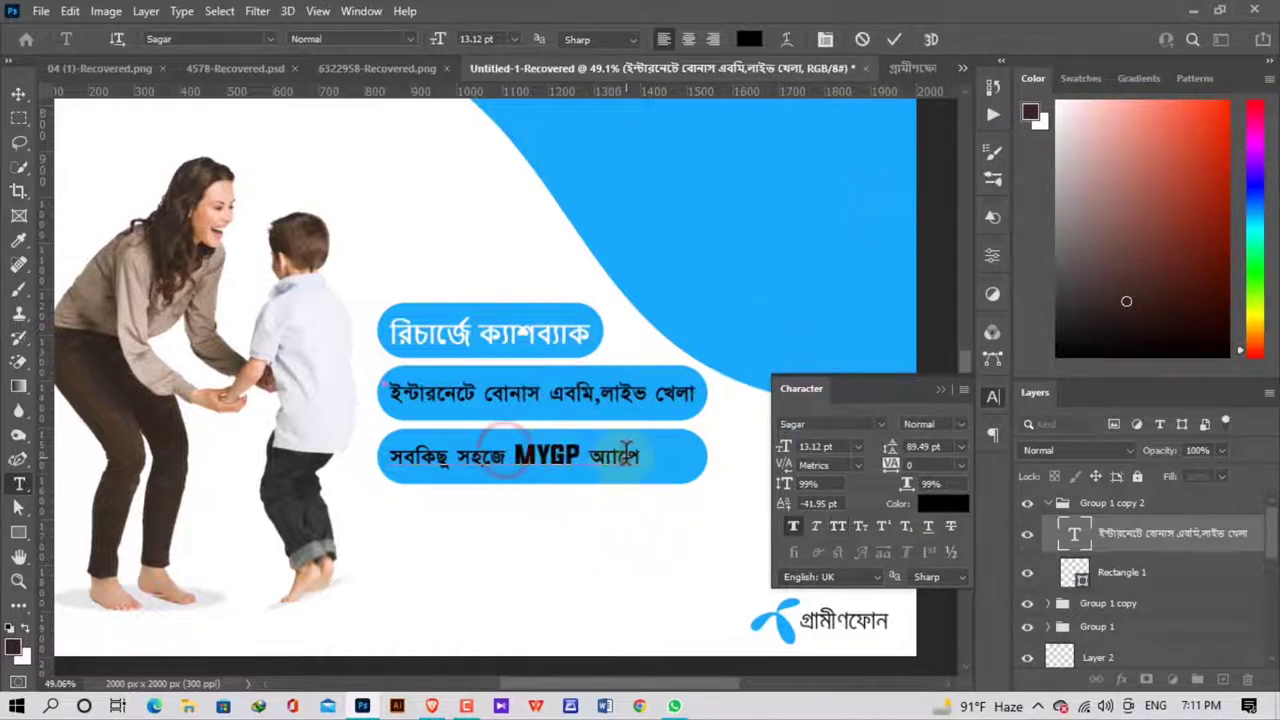
click(635, 568)
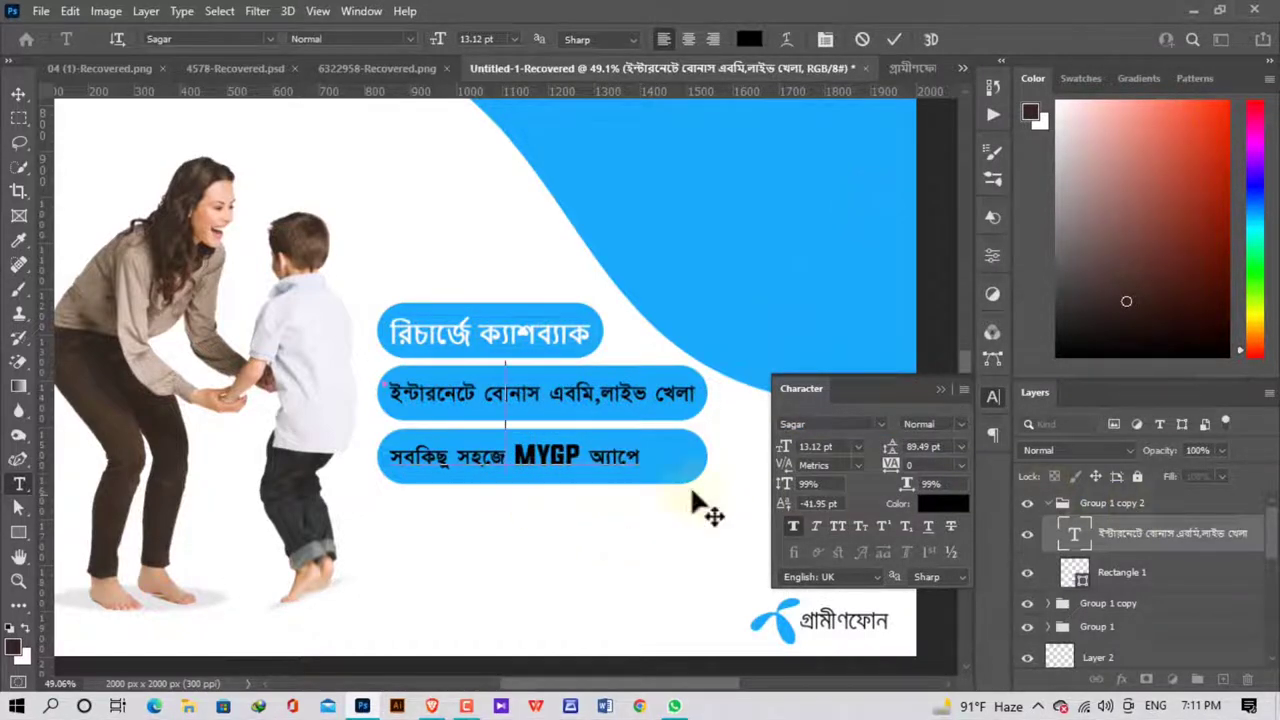
drag(638, 452, 366, 451)
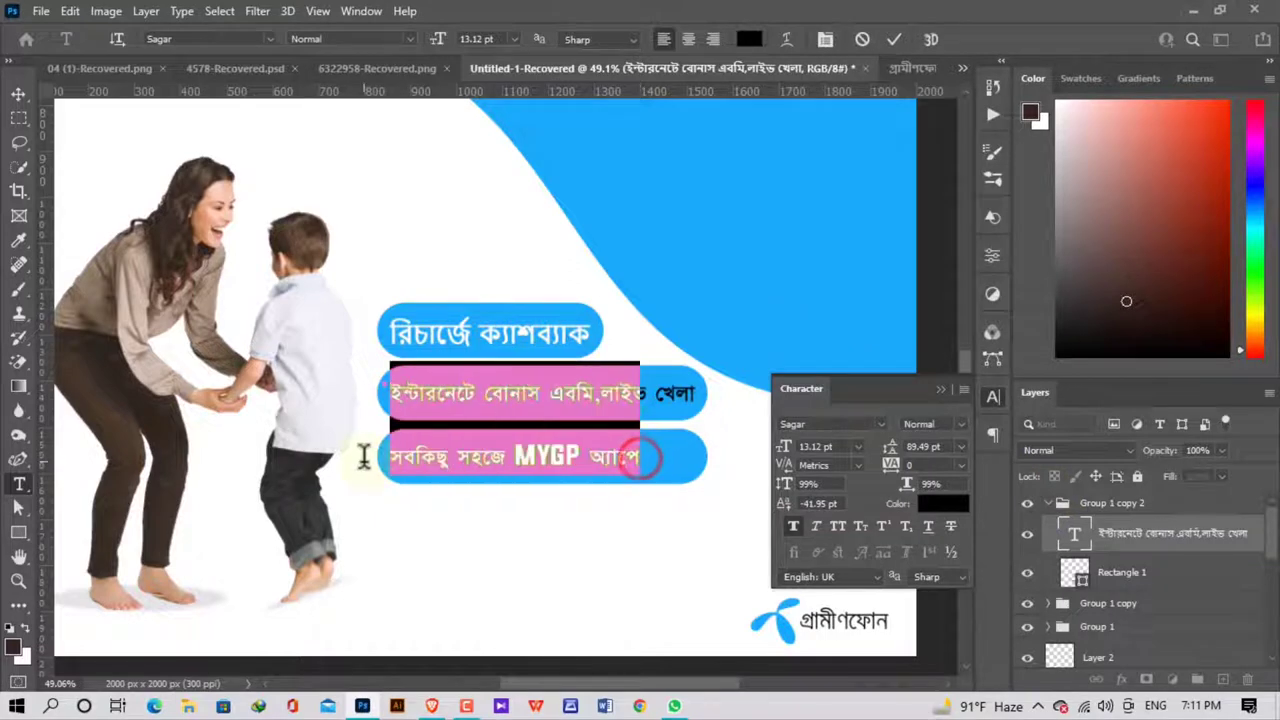
click(938, 505)
drag(895, 492, 743, 331)
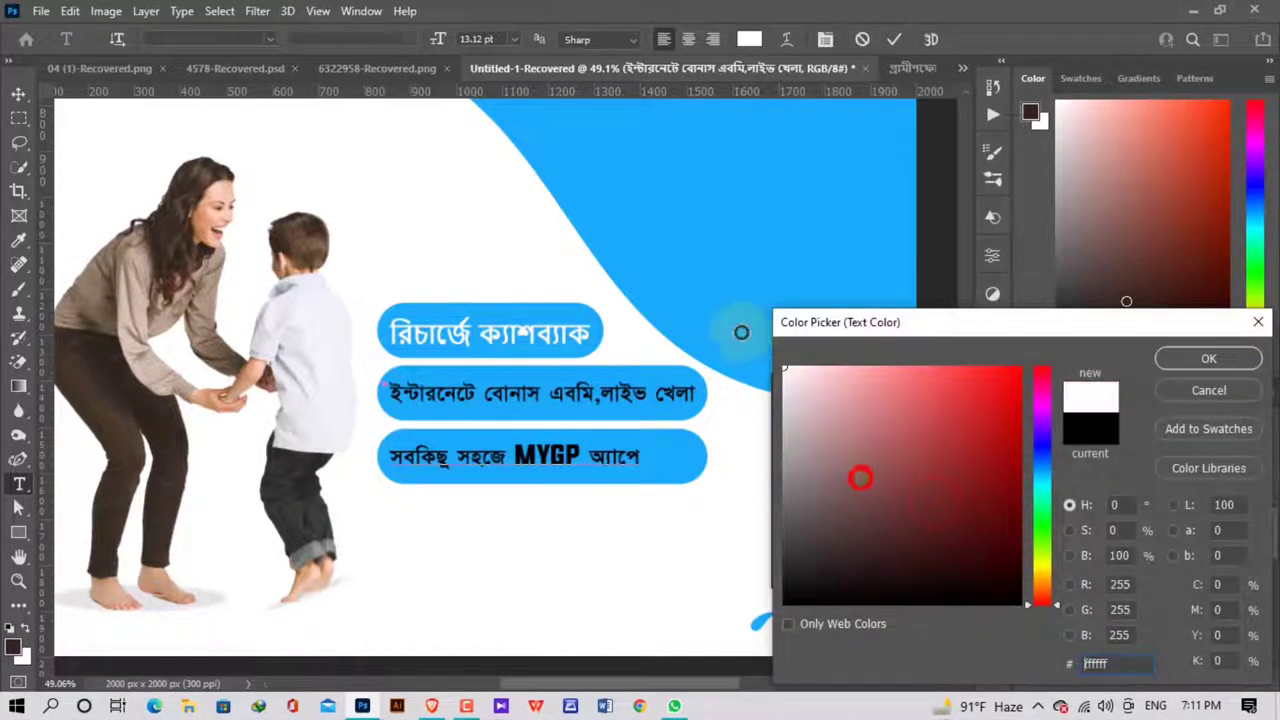
click(1006, 380)
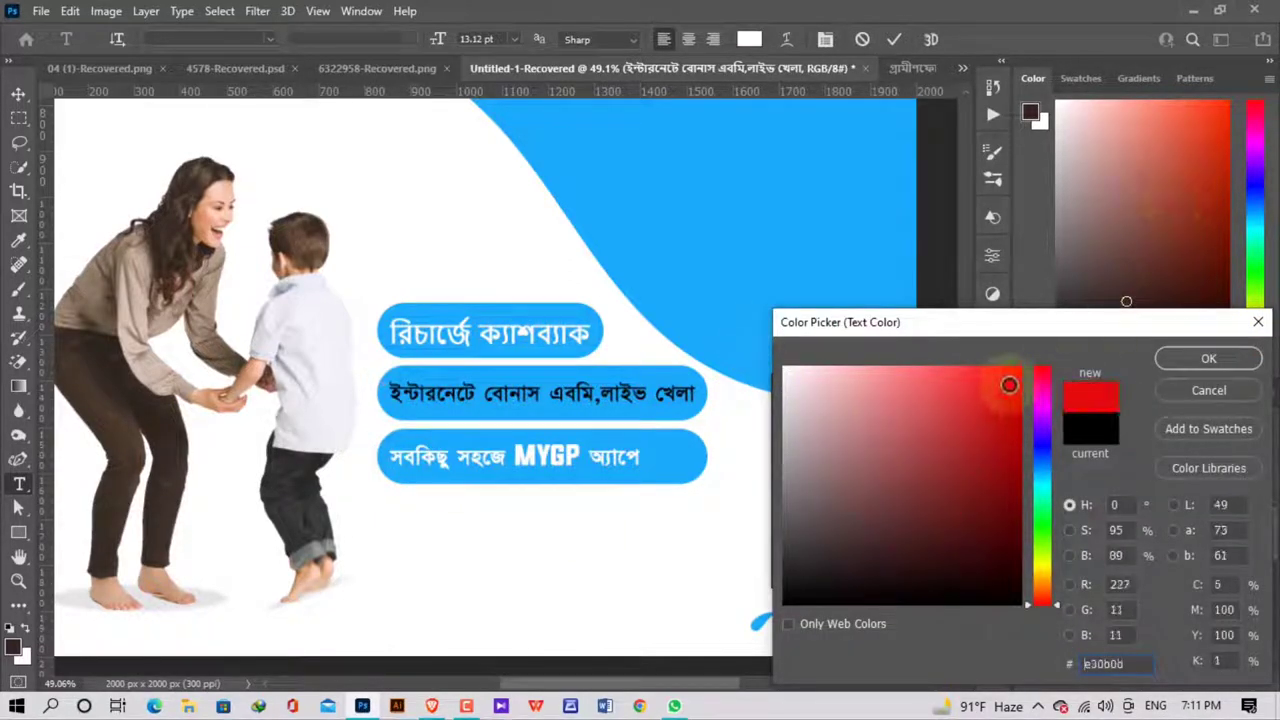
click(879, 421)
click(756, 356)
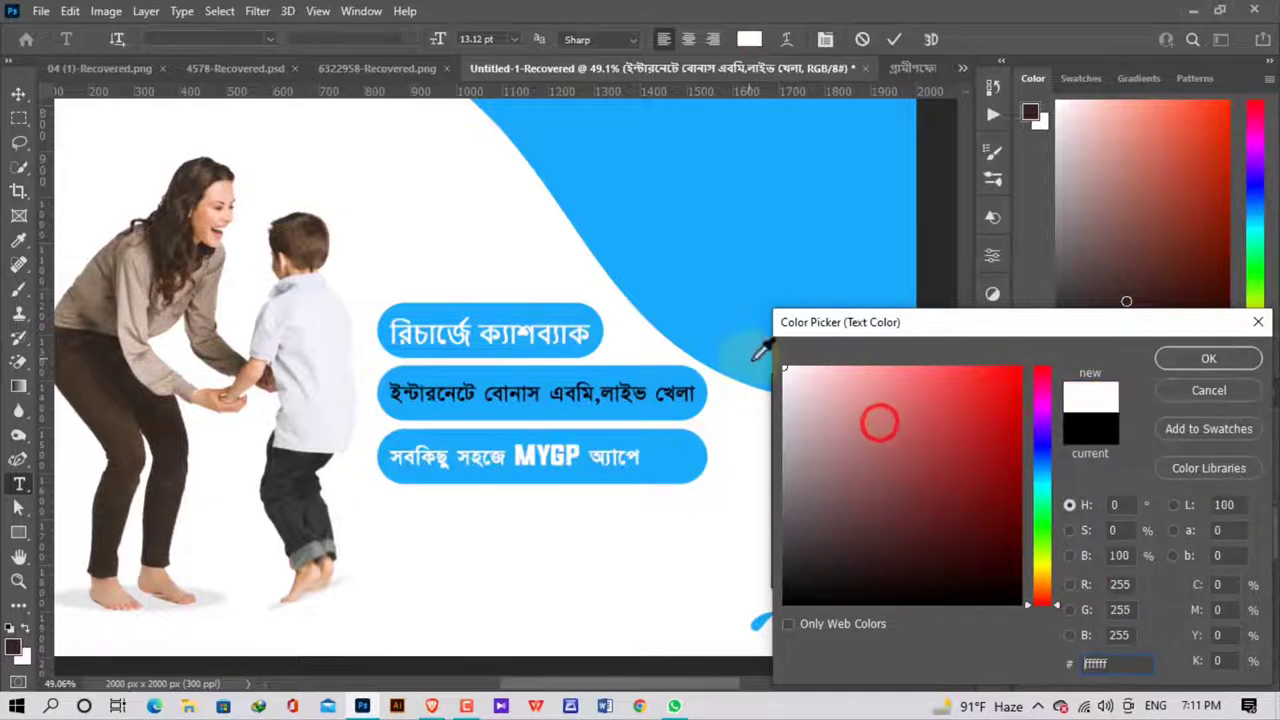
click(1173, 356)
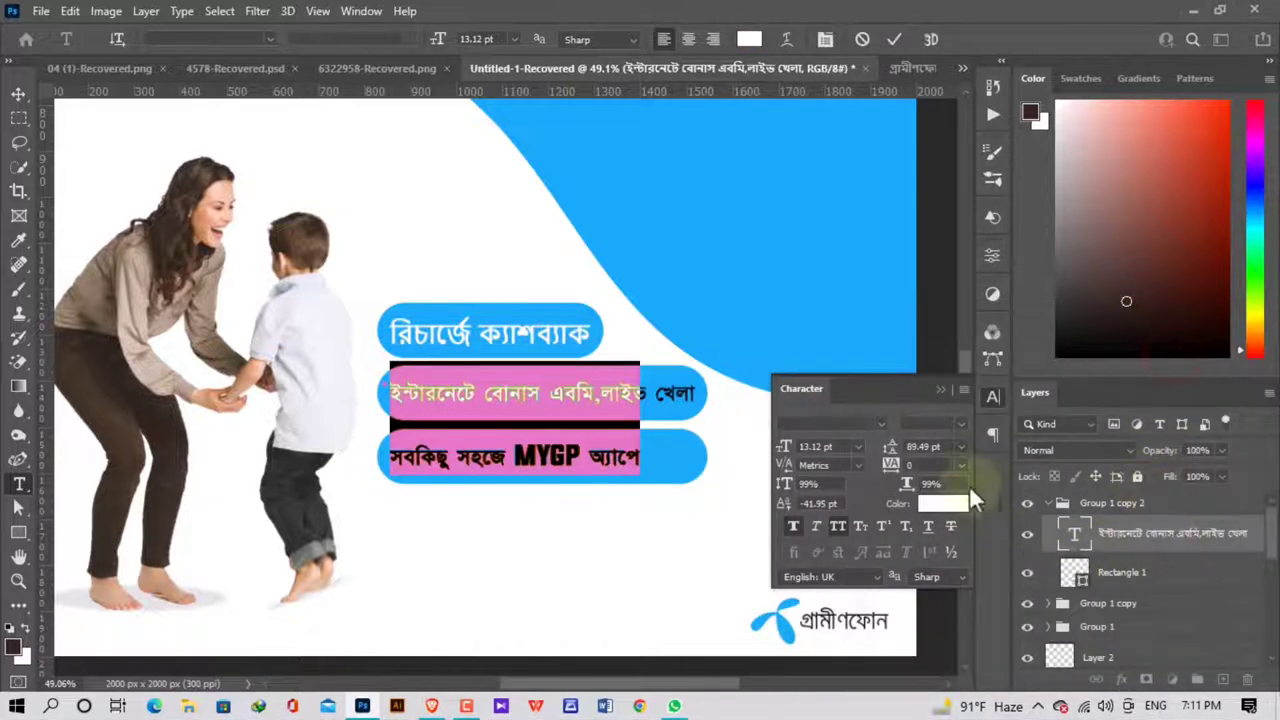
Enlarge the third pill's text to 16 pt and commit the edit.
click(840, 447)
text(15)
key(Return)
drag(766, 455, 795, 473)
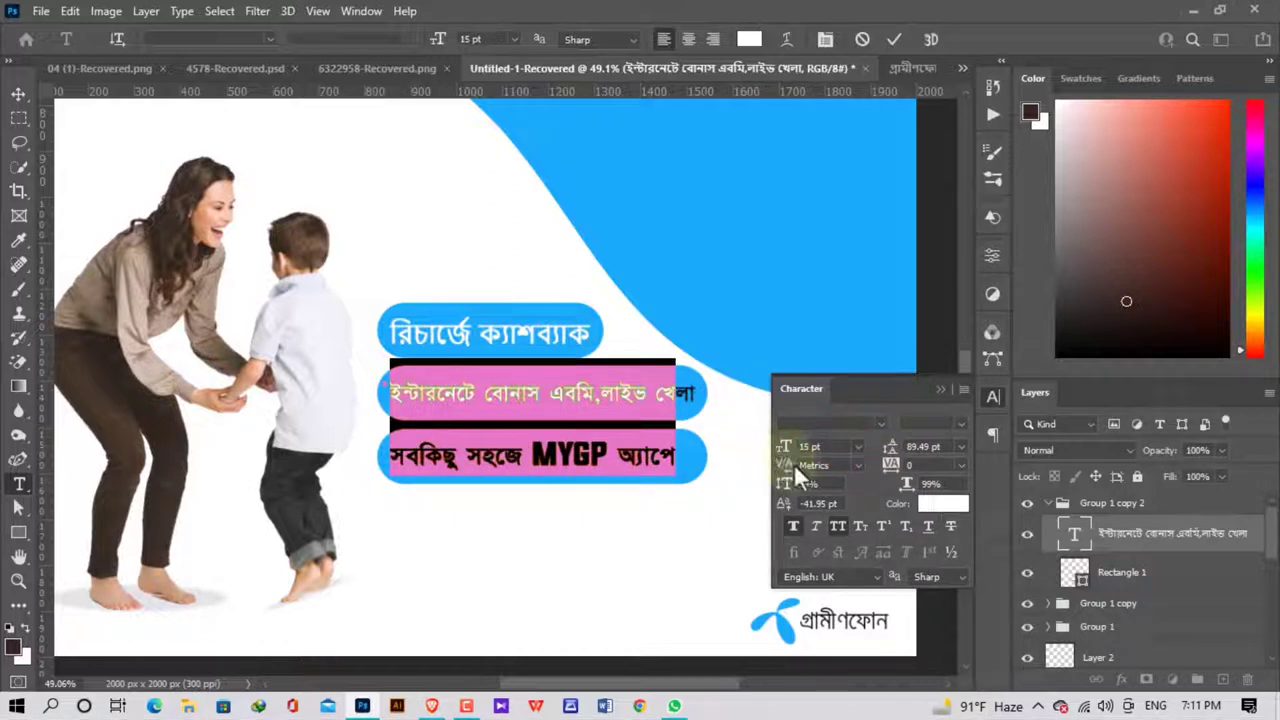
click(674, 541)
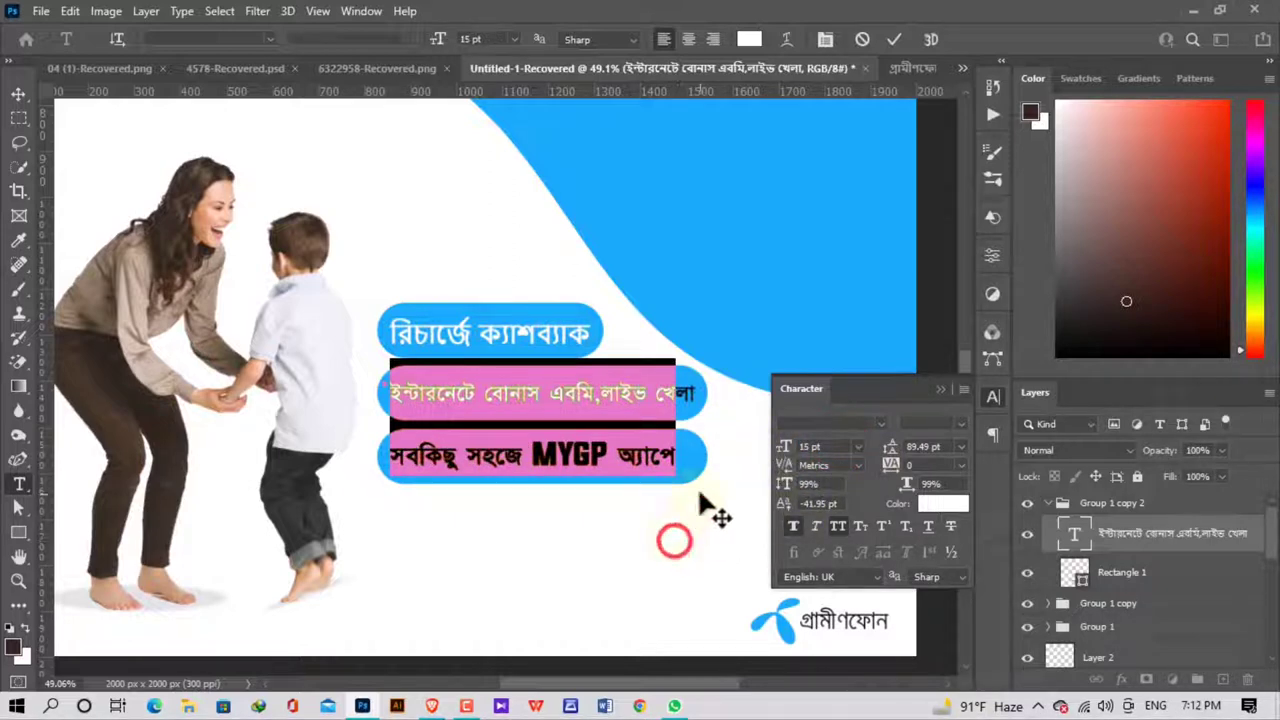
click(825, 446)
click(818, 447)
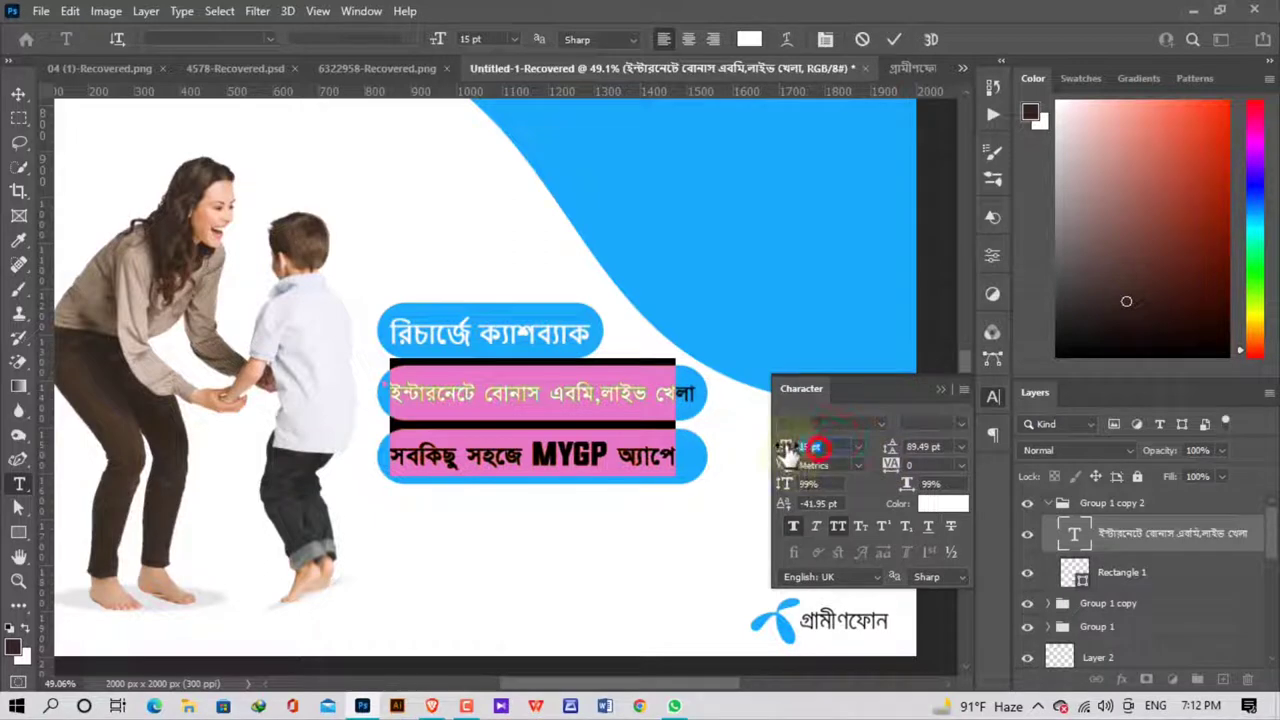
key(Up)
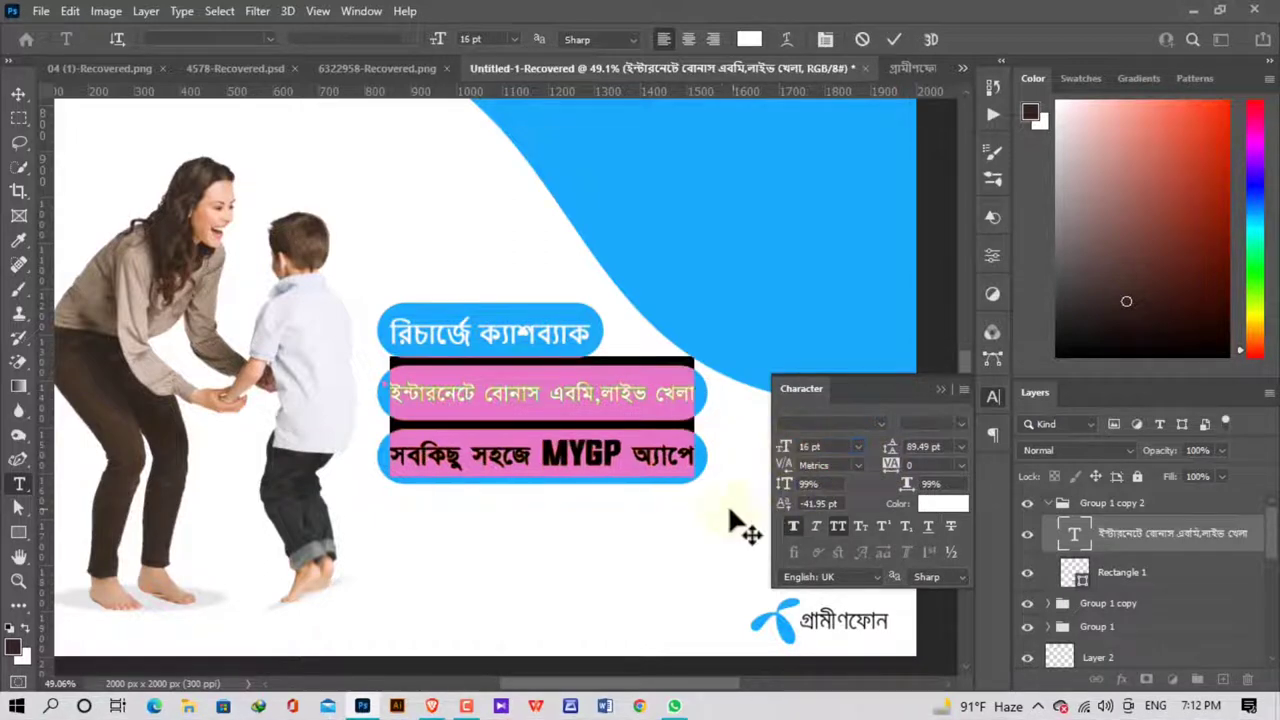
click(720, 514)
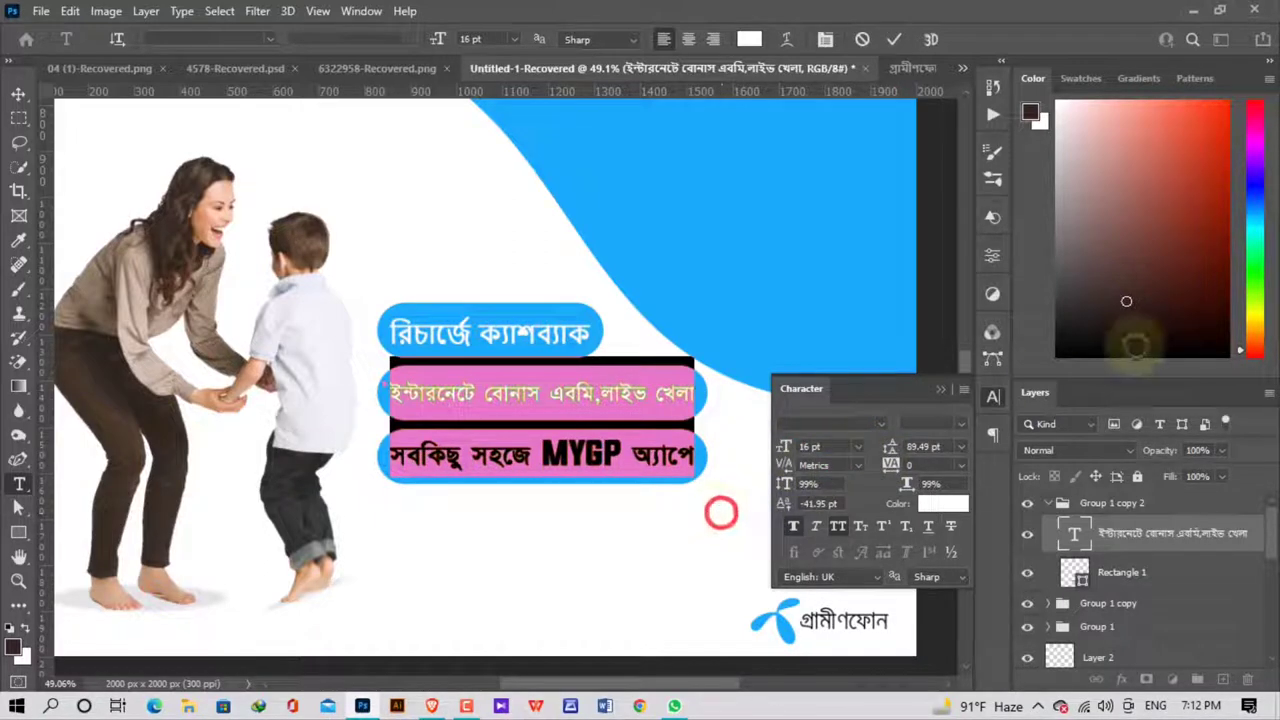
click(941, 389)
click(1140, 572)
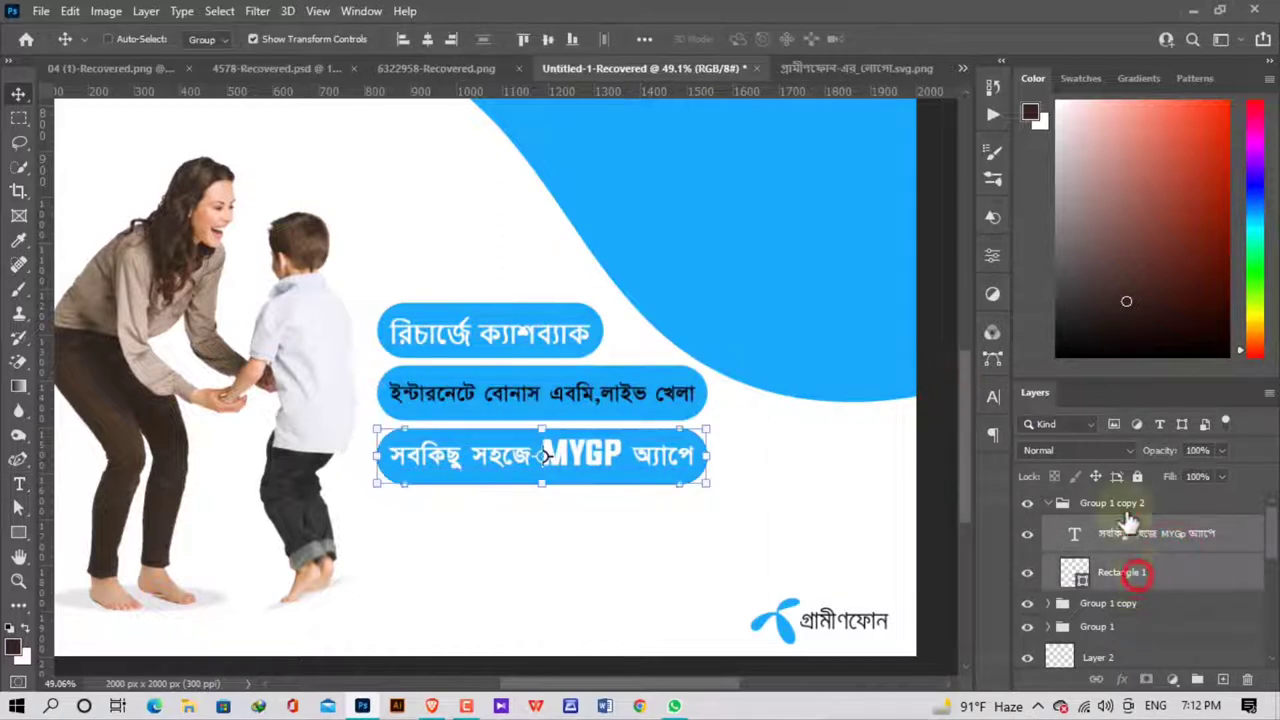
Align the third label's horizontal and vertical centres with Rectangle 1, then review the layout.
click(427, 39)
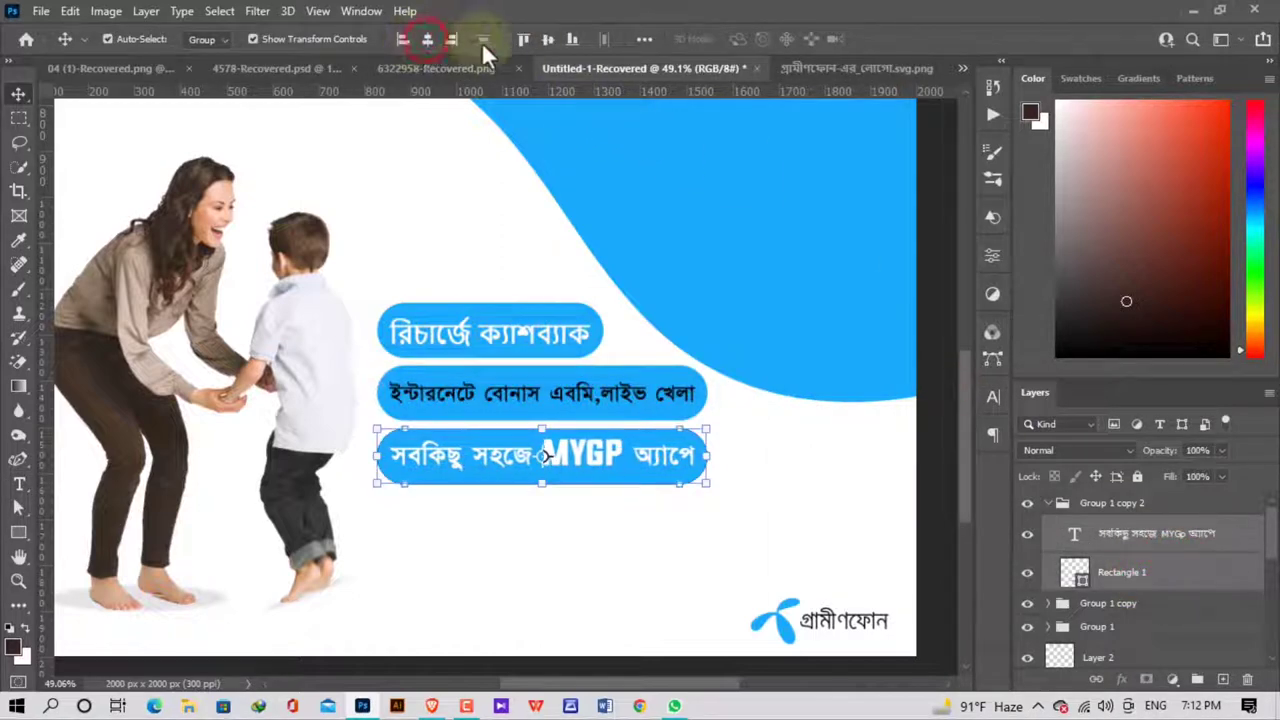
click(548, 39)
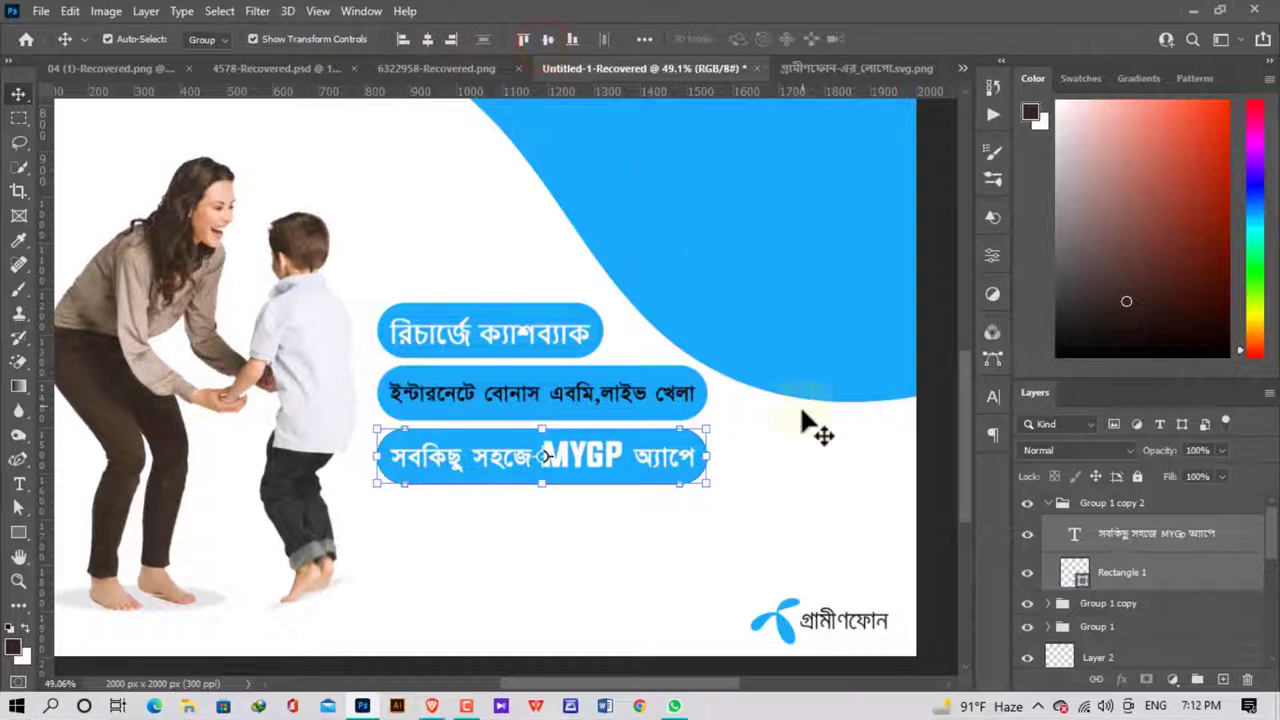
click(800, 466)
scroll(752, 468, down, 2)
scroll(745, 472, down, 1)
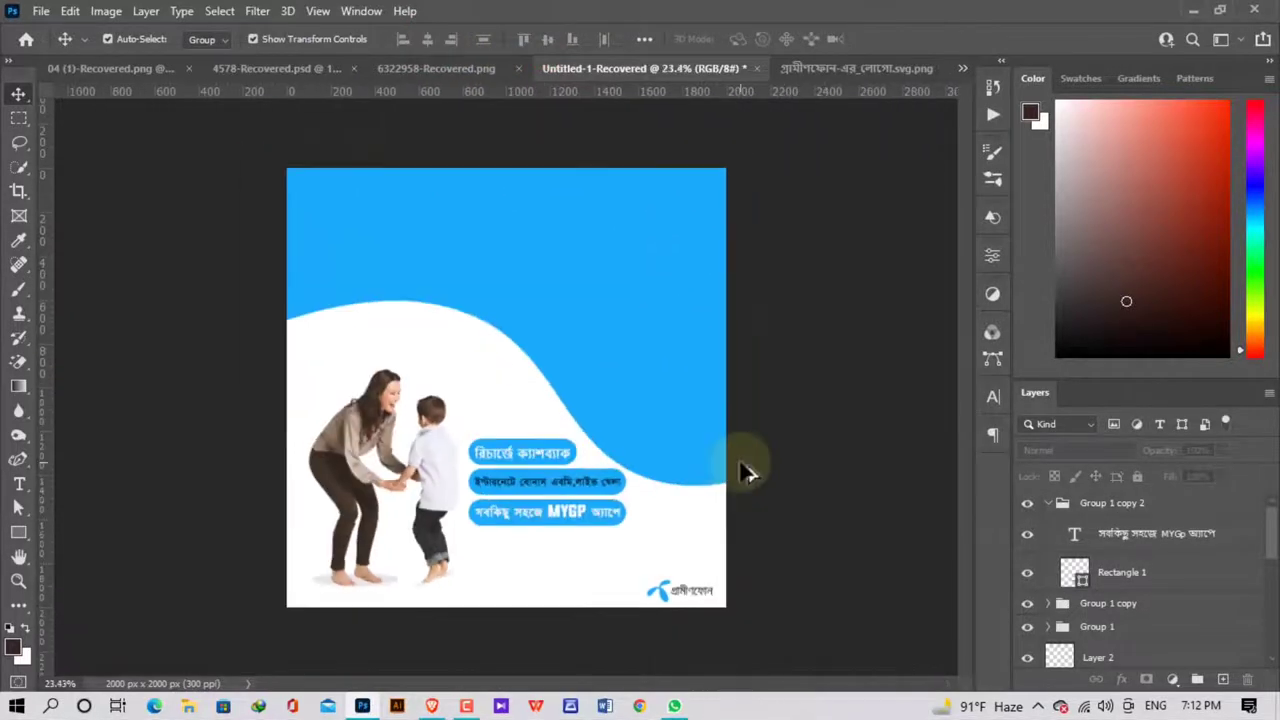
scroll(597, 585, down, 1)
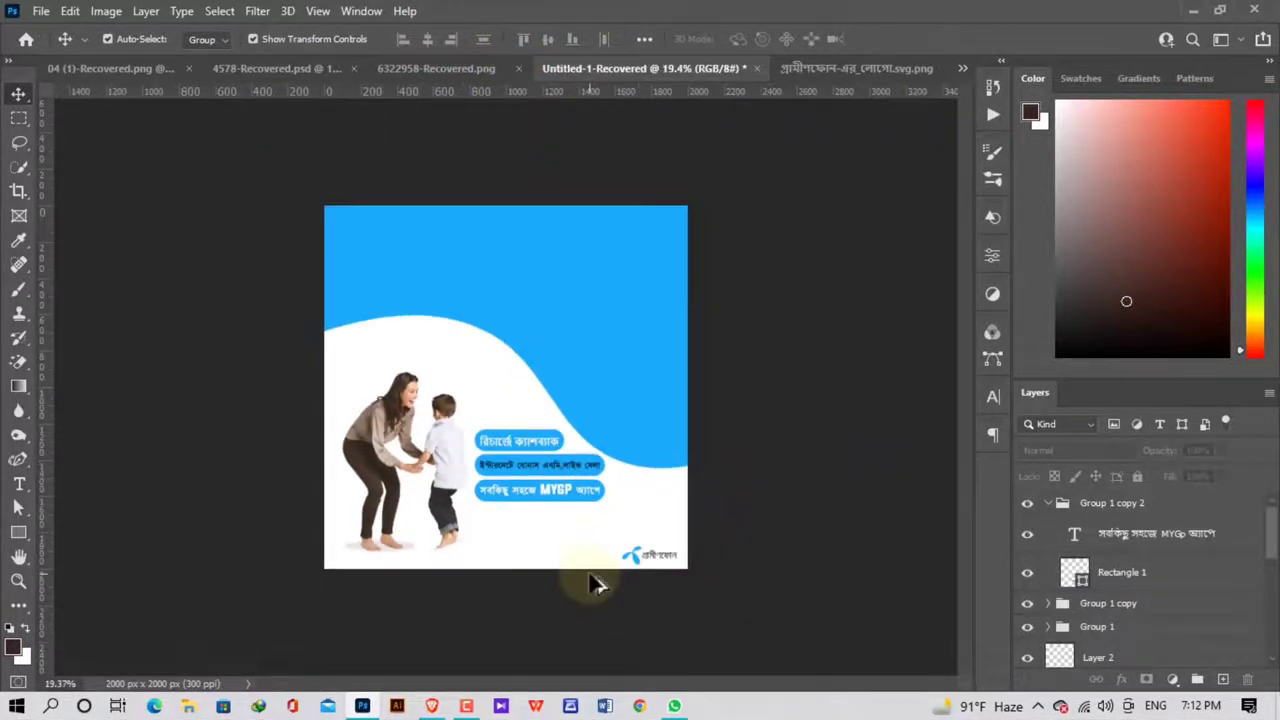
scroll(560, 571, down, 1)
scroll(514, 471, down, 1)
scroll(514, 467, up, 2)
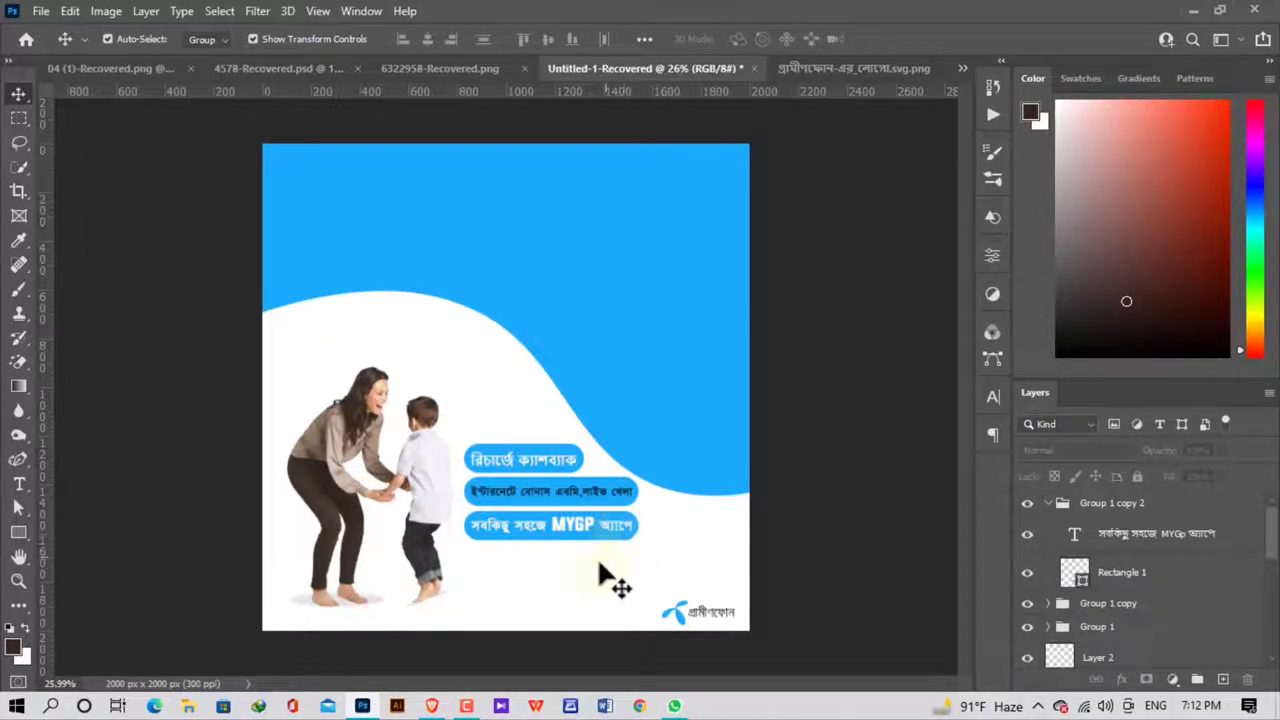
scroll(560, 660, up, 3)
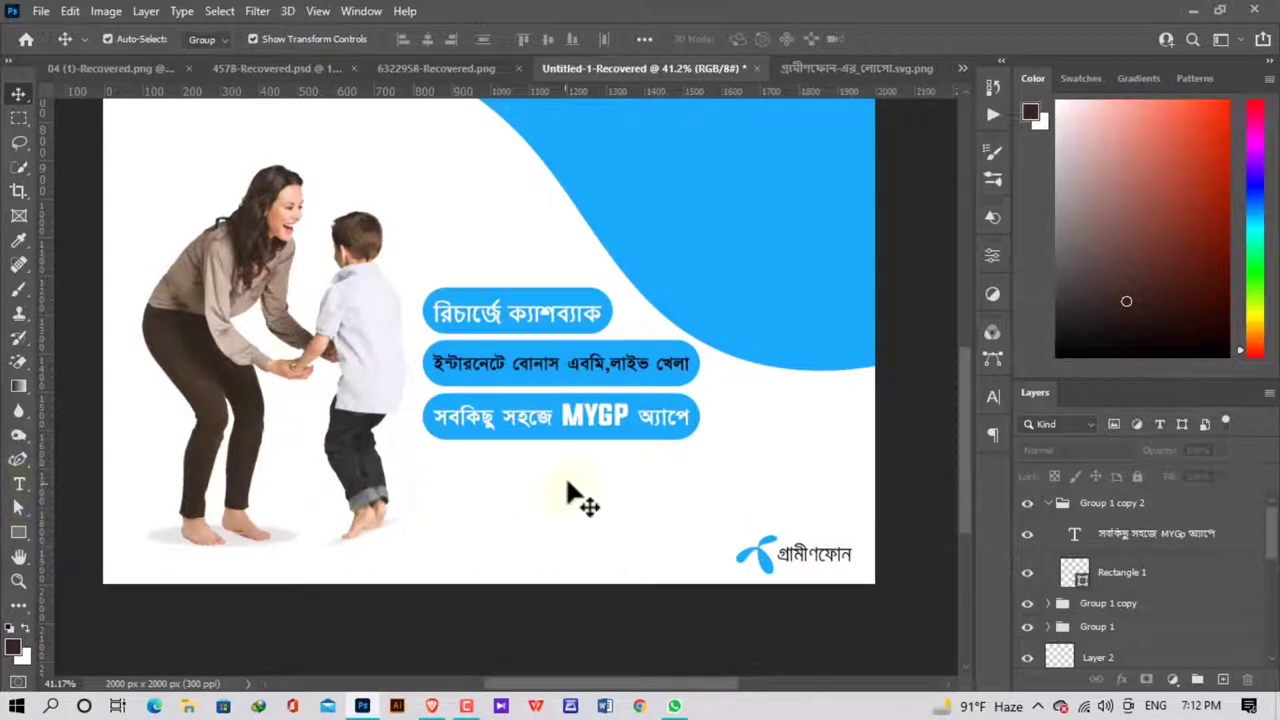
Duplicate the third button's text out of its group and place it below the third pill.
click(1080, 536)
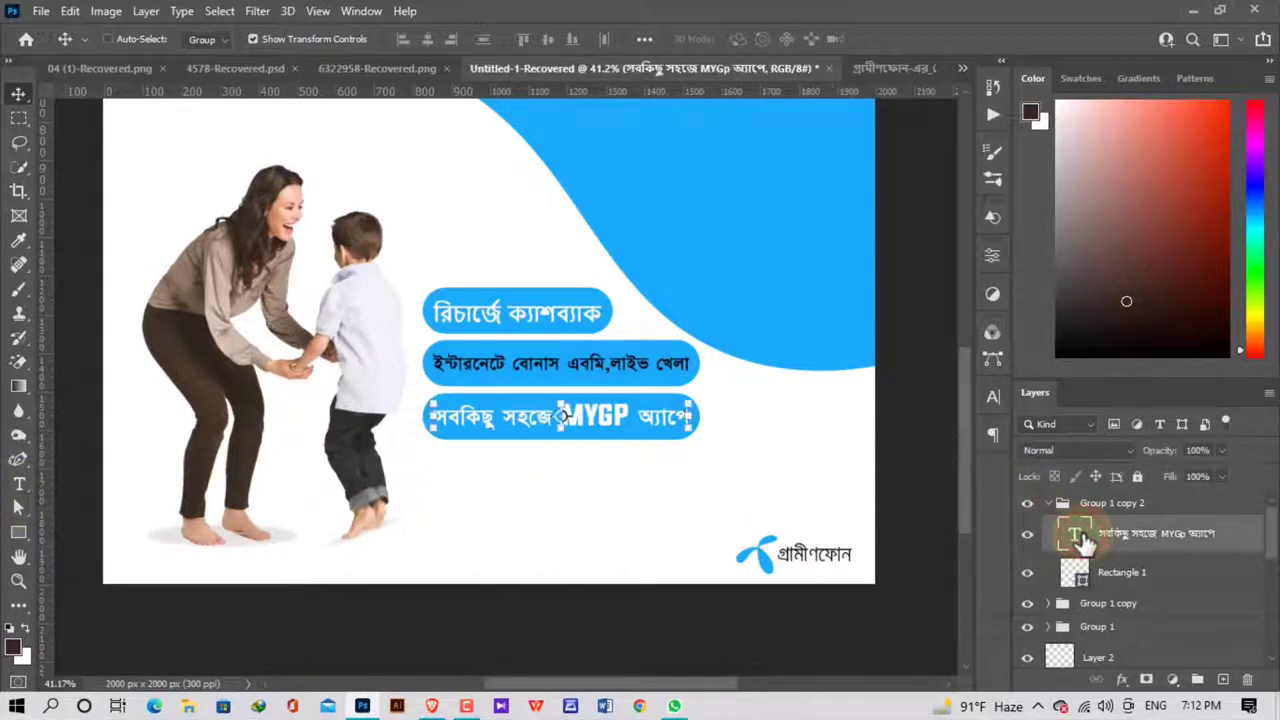
key(ctrl+j)
drag(1080, 540, 1076, 500)
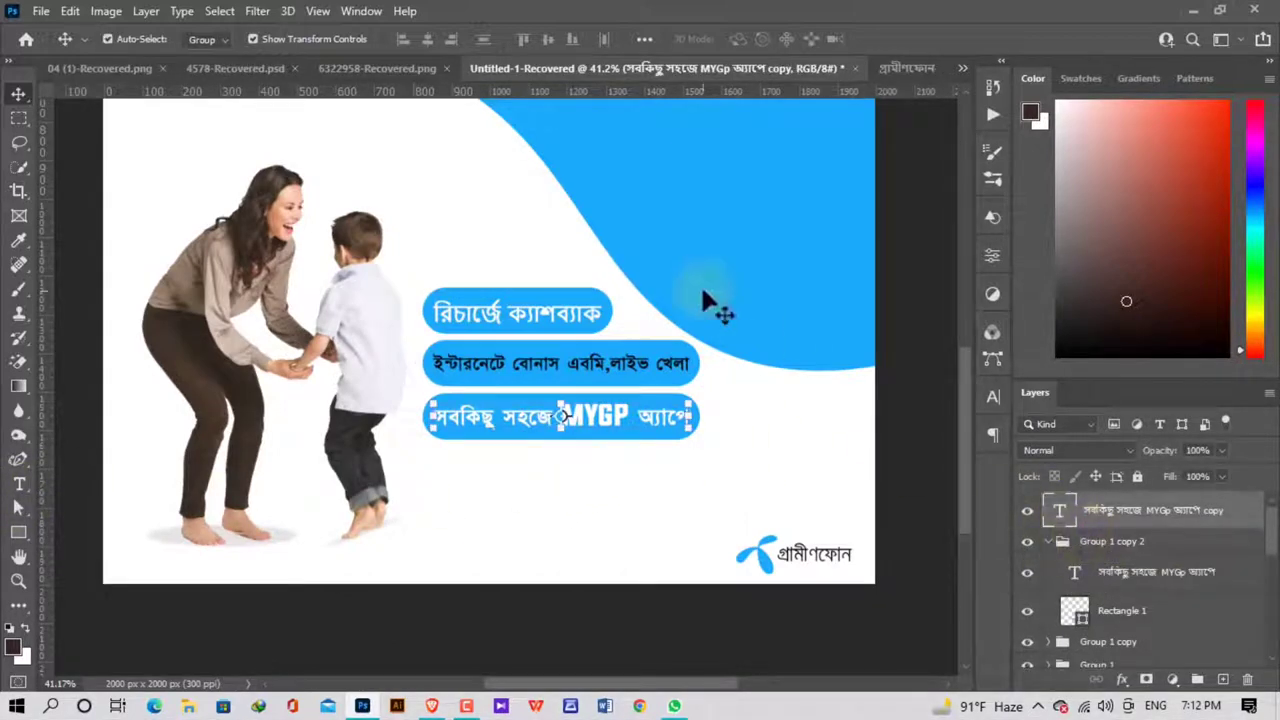
drag(573, 420, 565, 480)
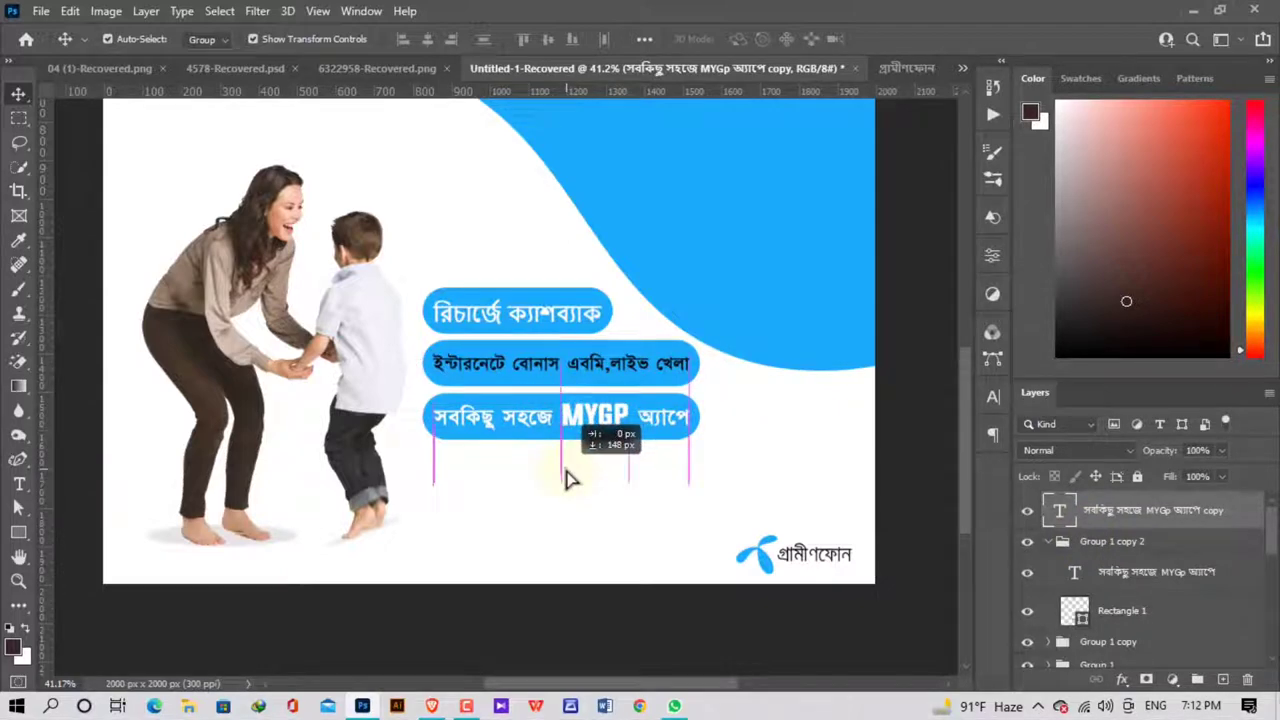
drag(561, 480, 561, 476)
key(ctrl+t)
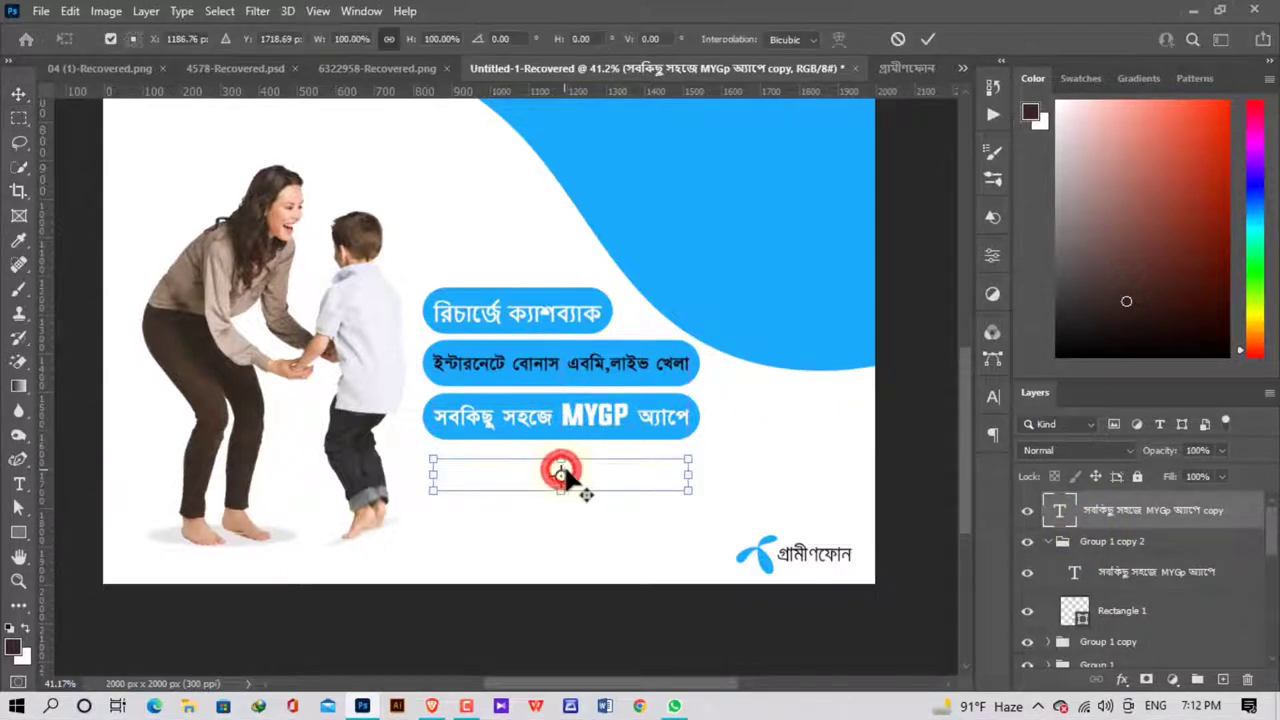
double_click(594, 478)
double_click(601, 478)
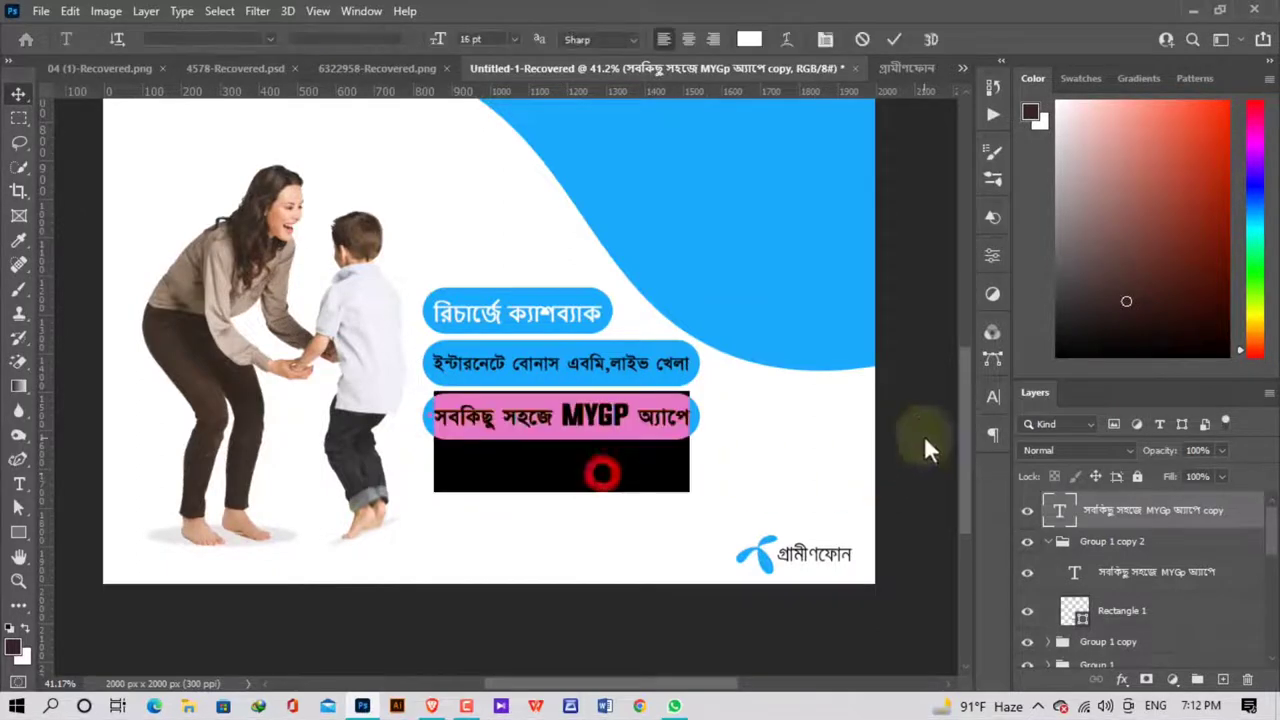
Colour the download line the pills' blue #19aaf8 using the eyedropper.
click(992, 396)
click(935, 512)
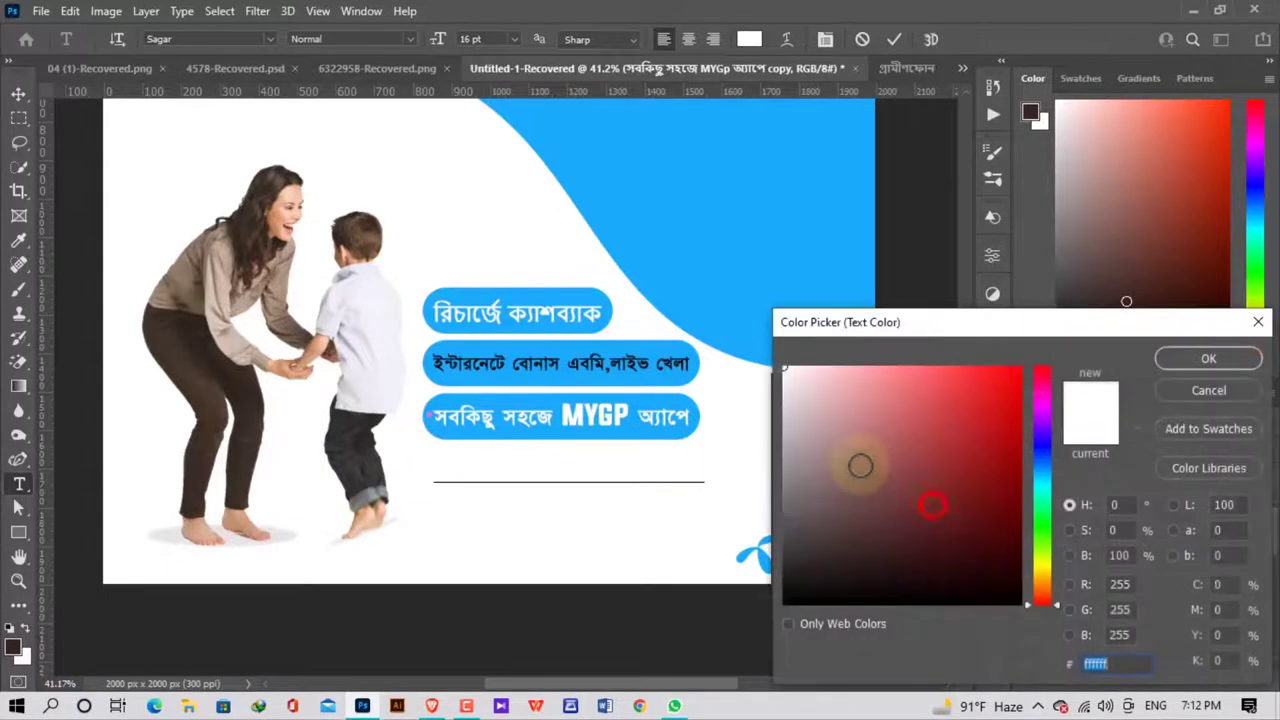
drag(857, 463, 764, 622)
click(1190, 362)
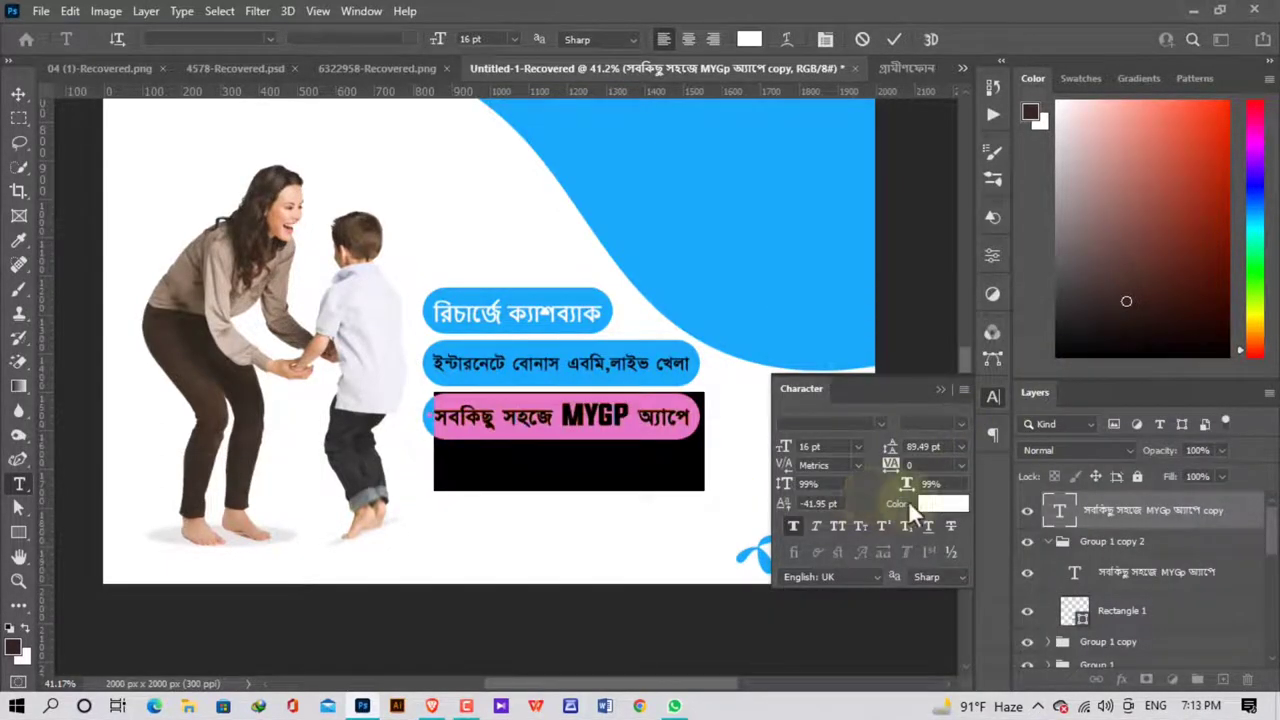
click(940, 504)
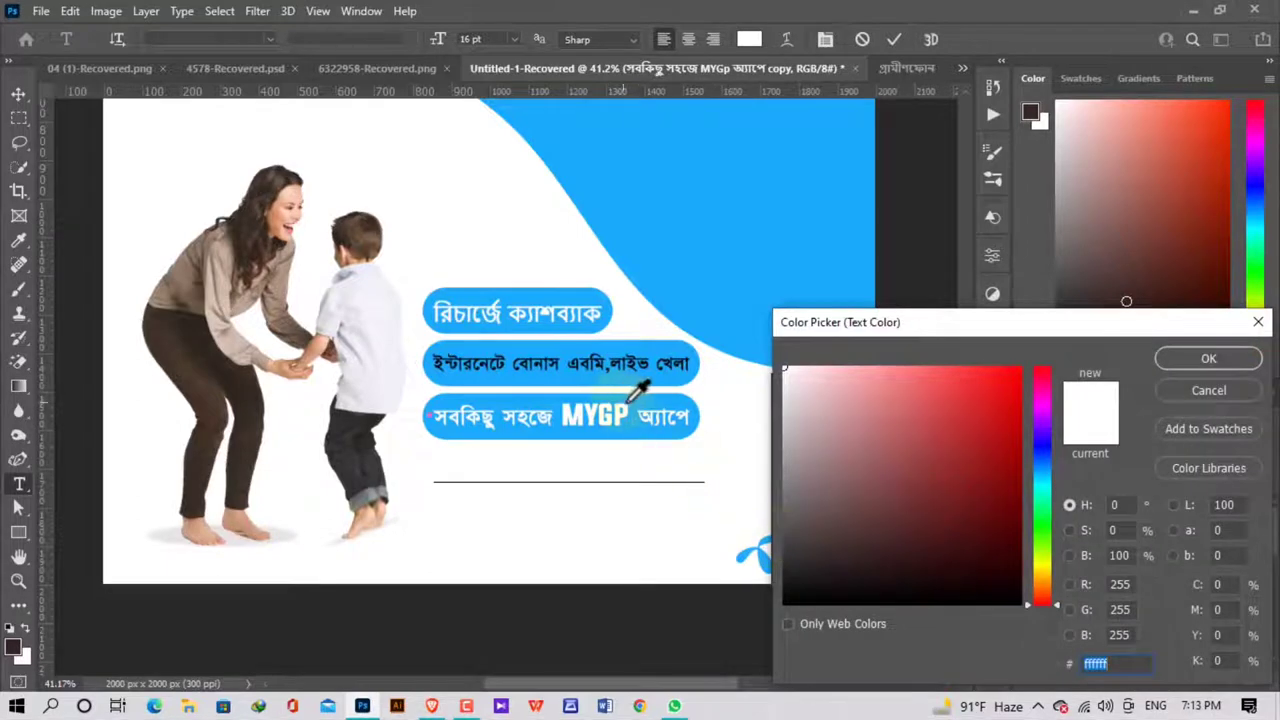
click(632, 398)
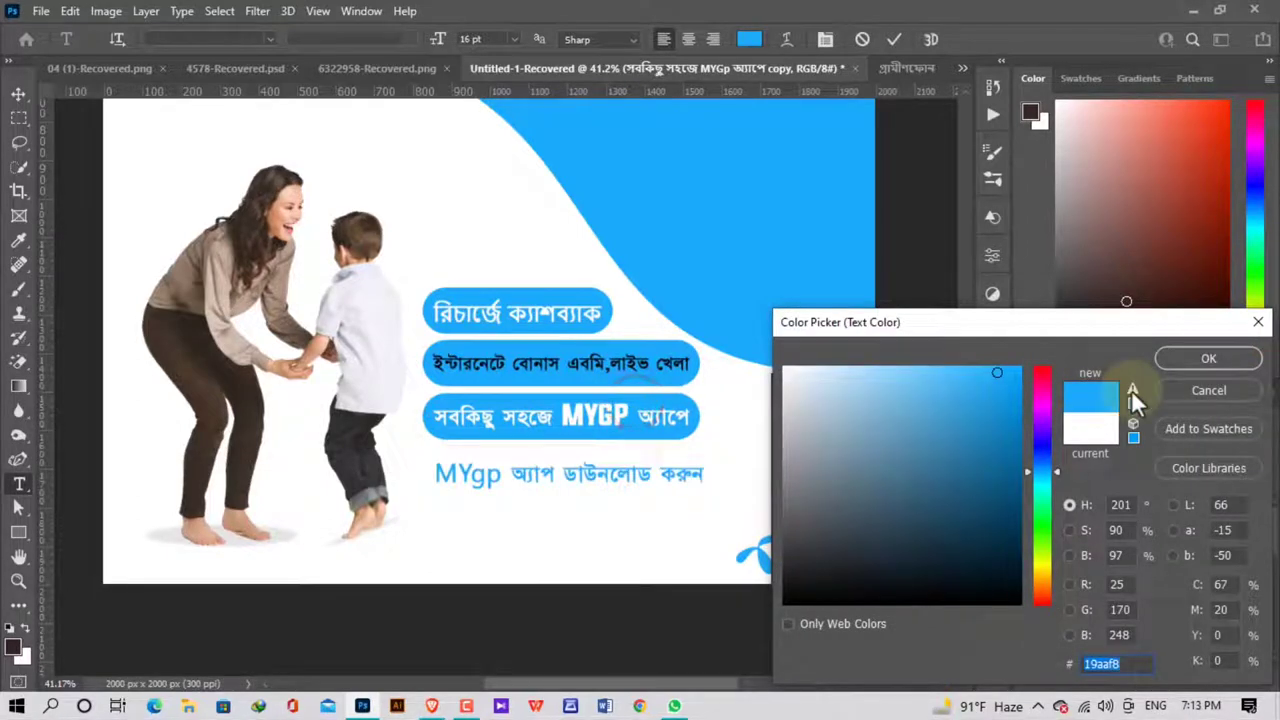
click(1205, 360)
click(533, 470)
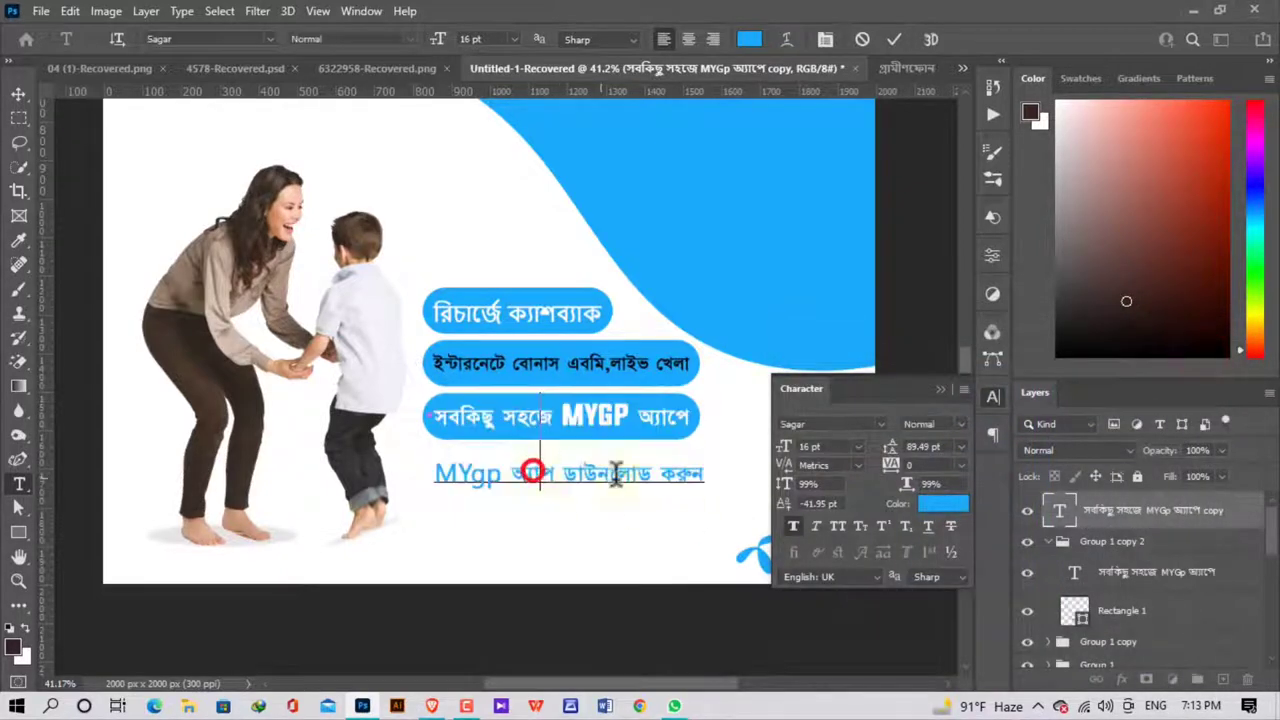
drag(706, 478, 432, 412)
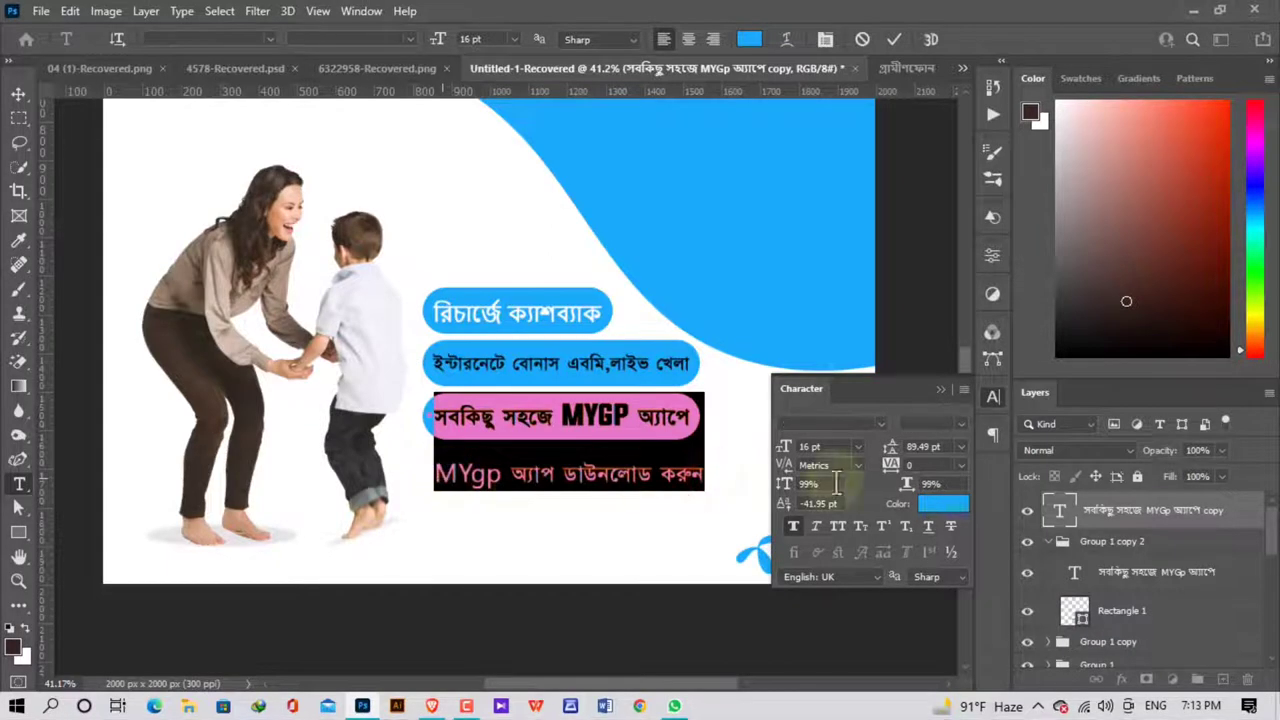
Set the "MYgp অ্যাপ ডাউনলোড করুন" line in Li Alinur Kurigram Unicode.
click(880, 419)
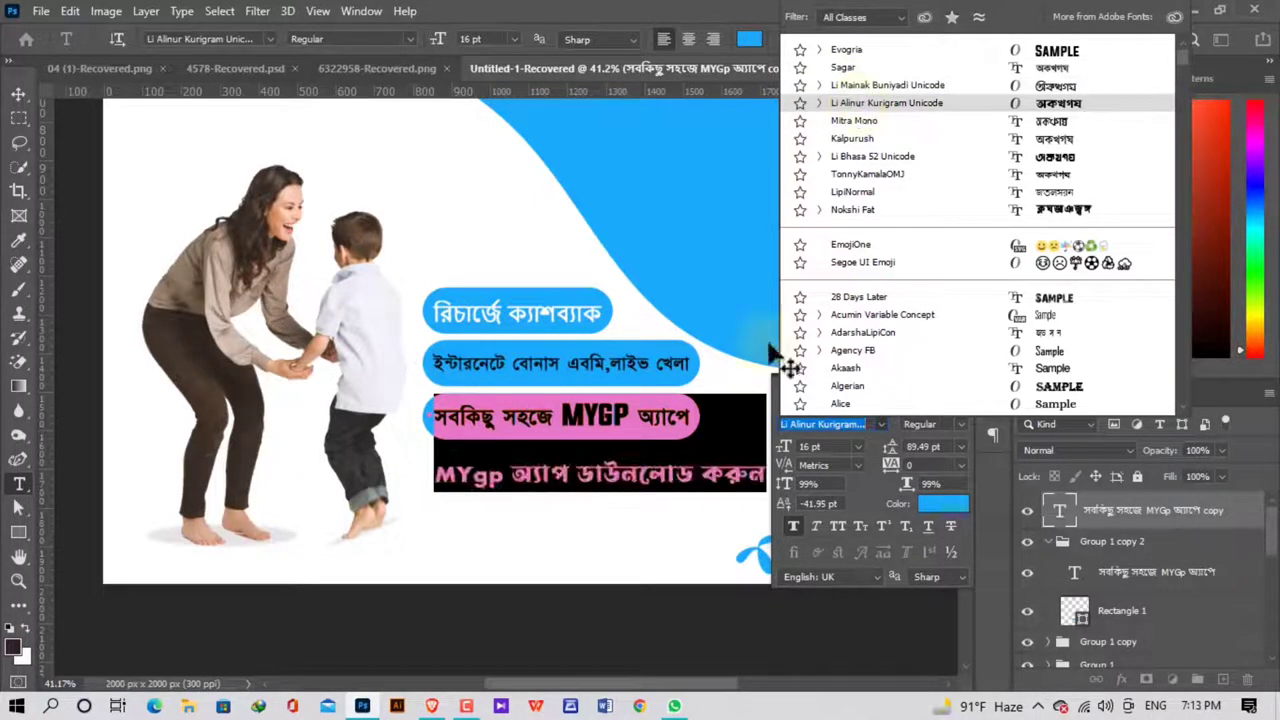
click(574, 682)
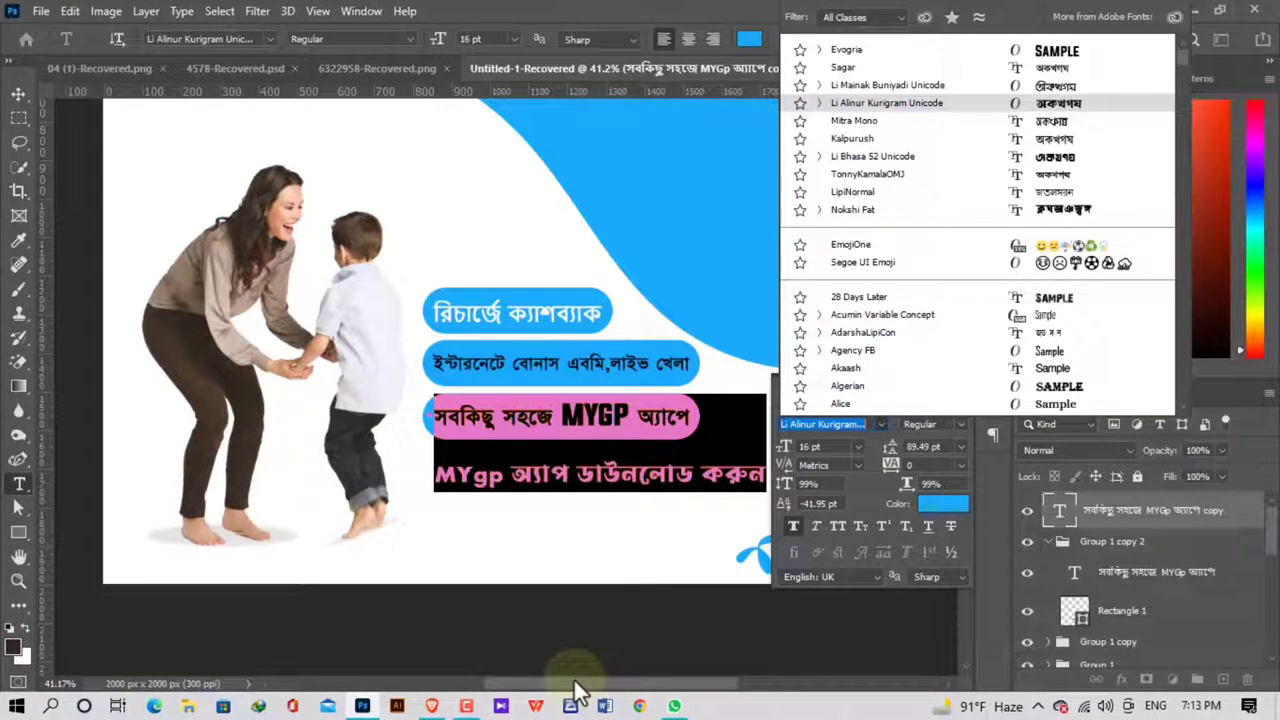
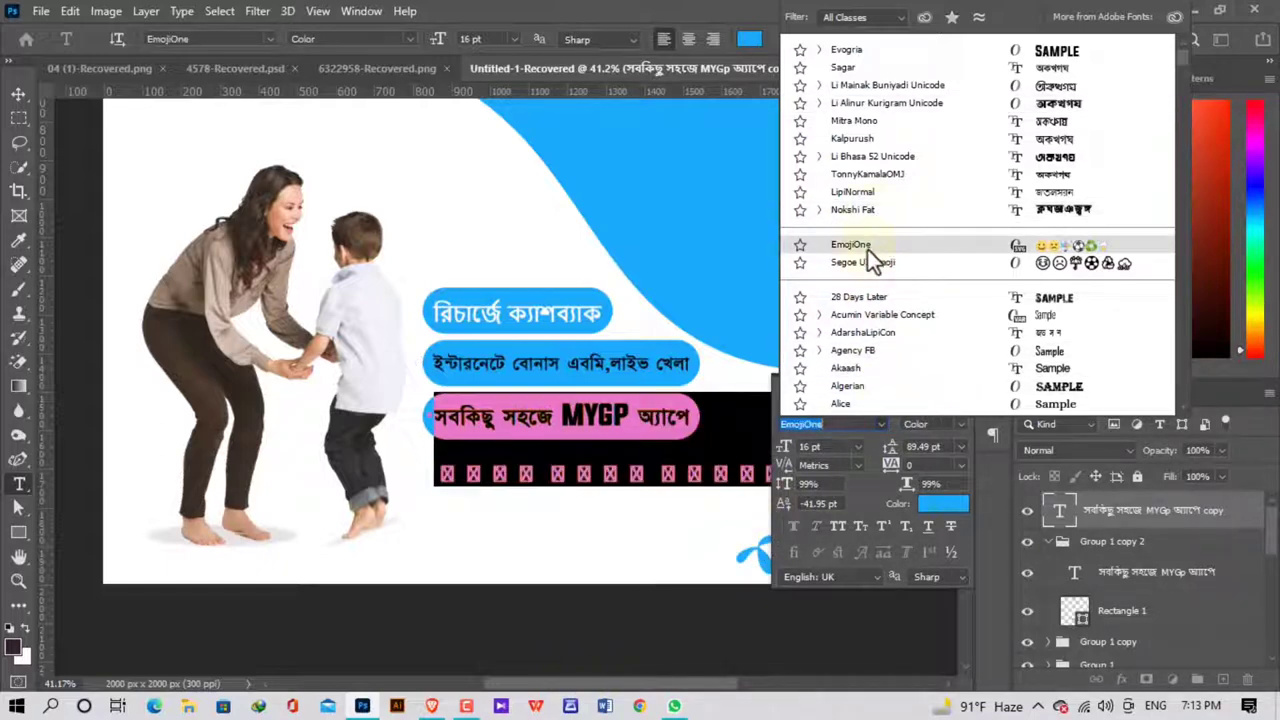
Set the download line in Kalpurush and the word MYgp in Evogria.
click(856, 137)
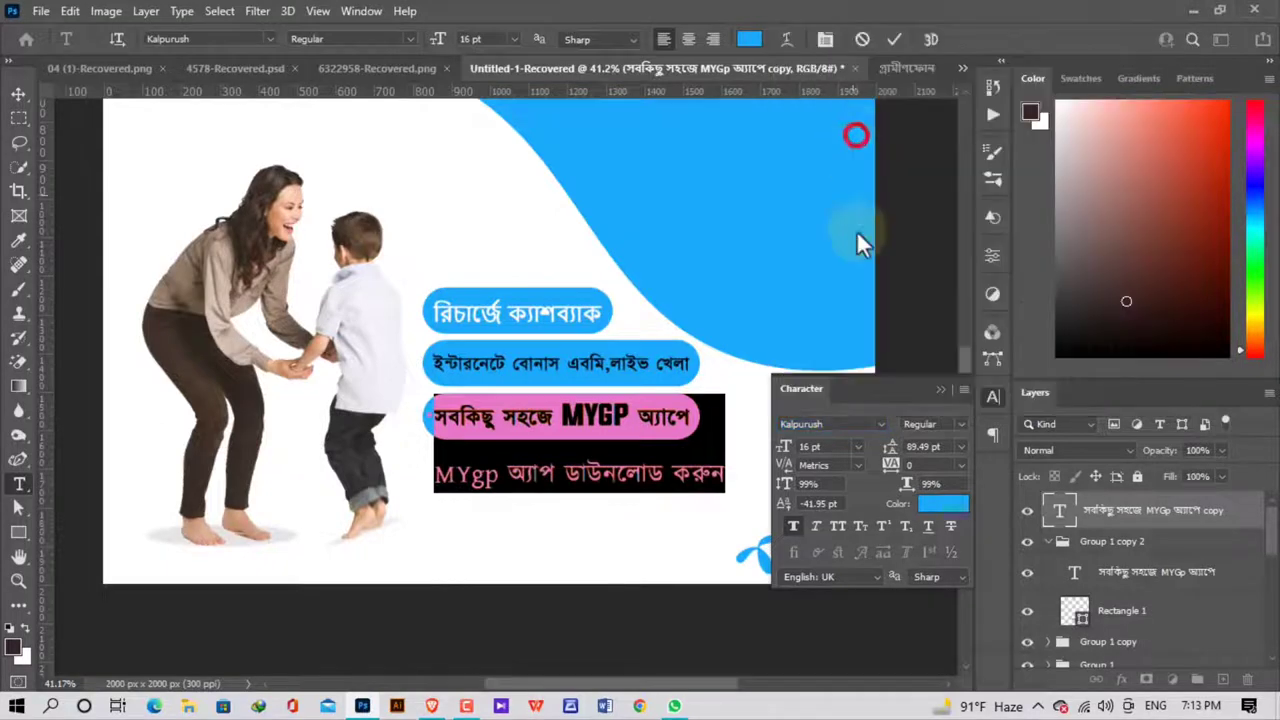
drag(506, 486, 410, 472)
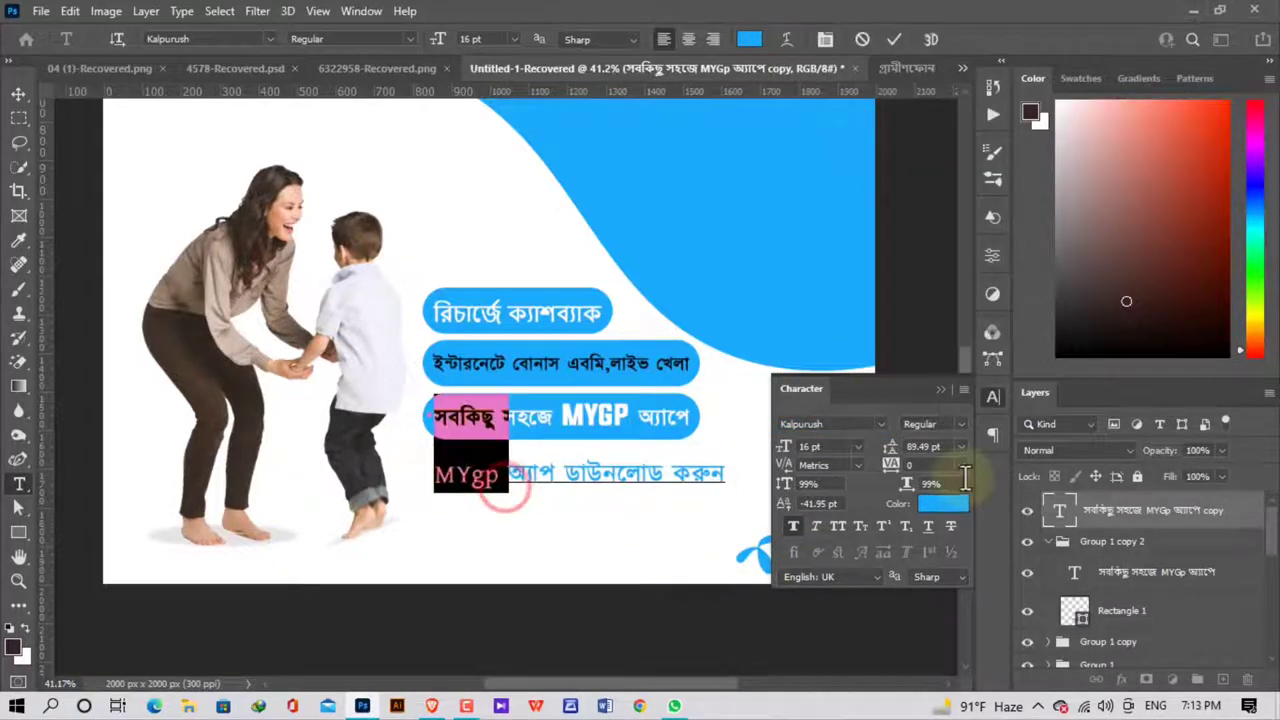
click(884, 422)
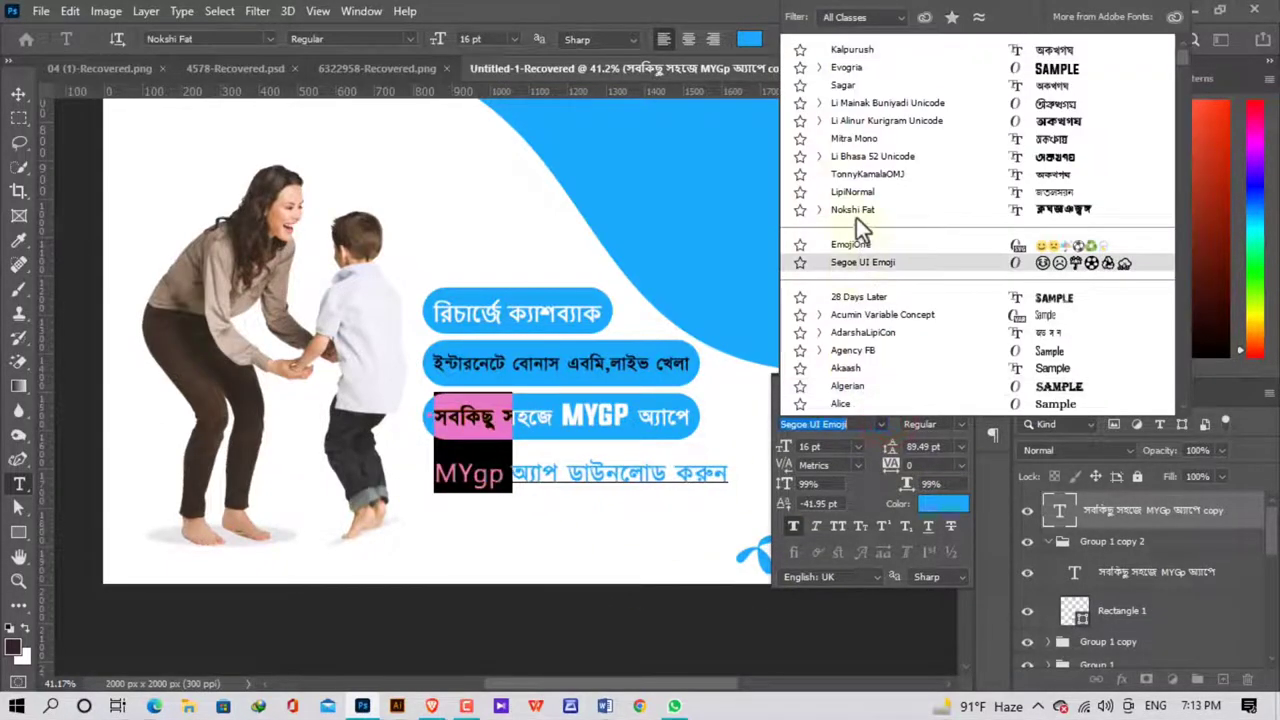
click(846, 67)
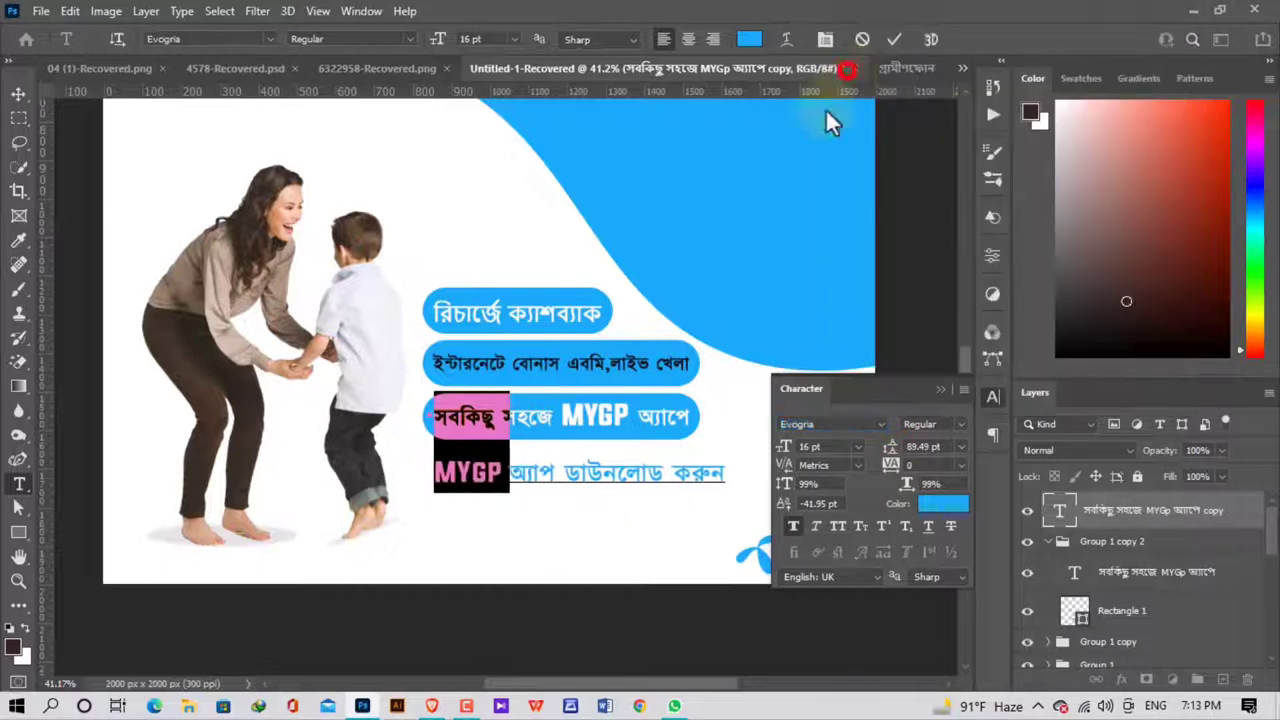
click(528, 488)
drag(721, 474, 414, 457)
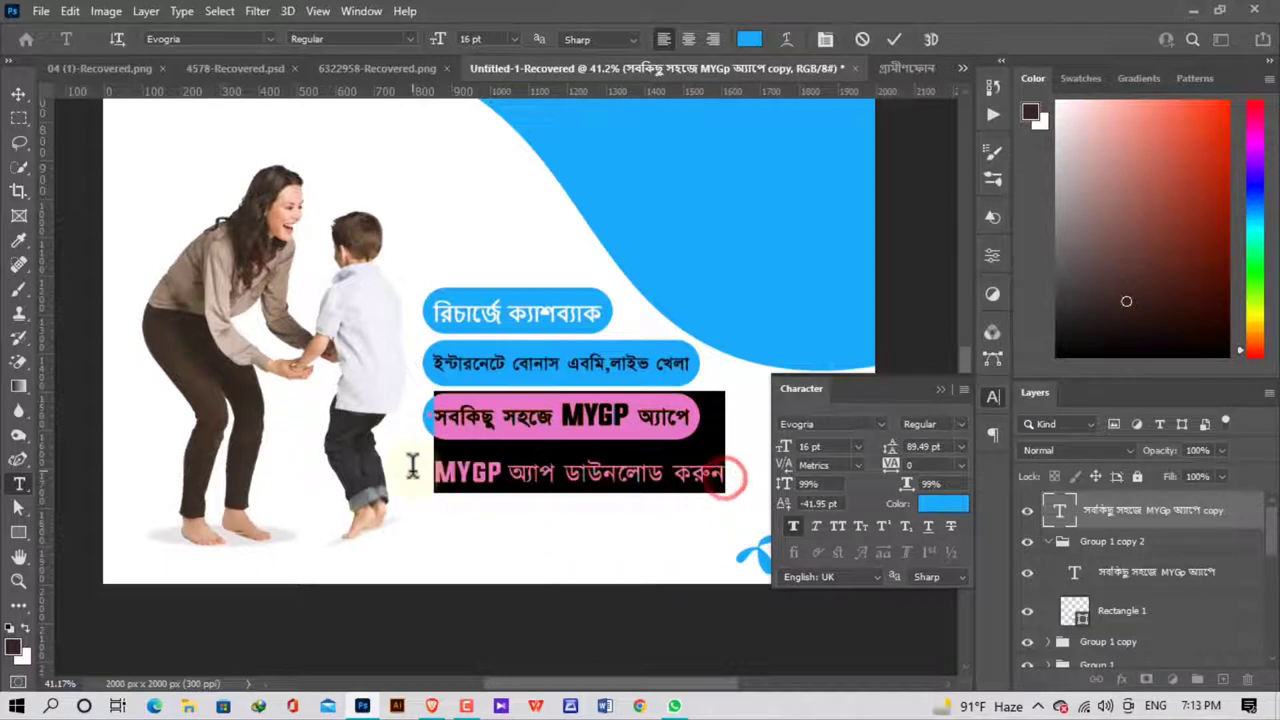
click(940, 390)
Scale the download text block down to about 90.8%.
click(19, 94)
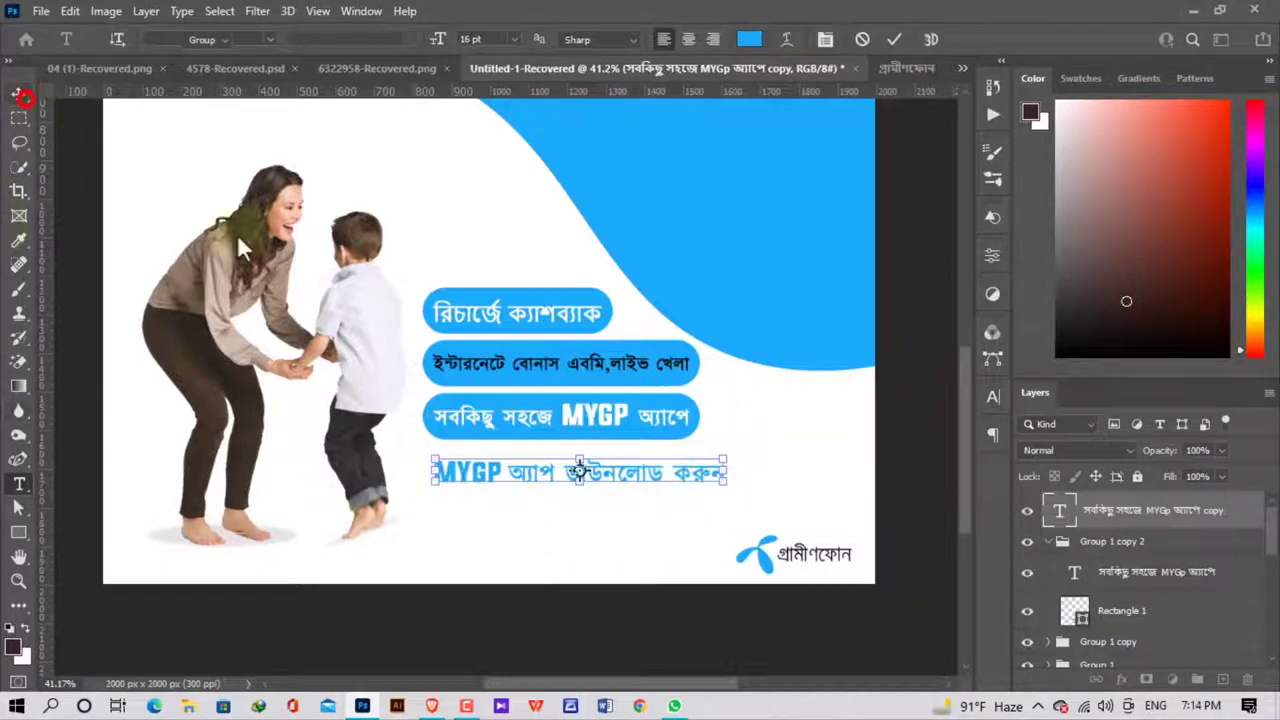
key(ctrl+t)
drag(725, 459, 648, 470)
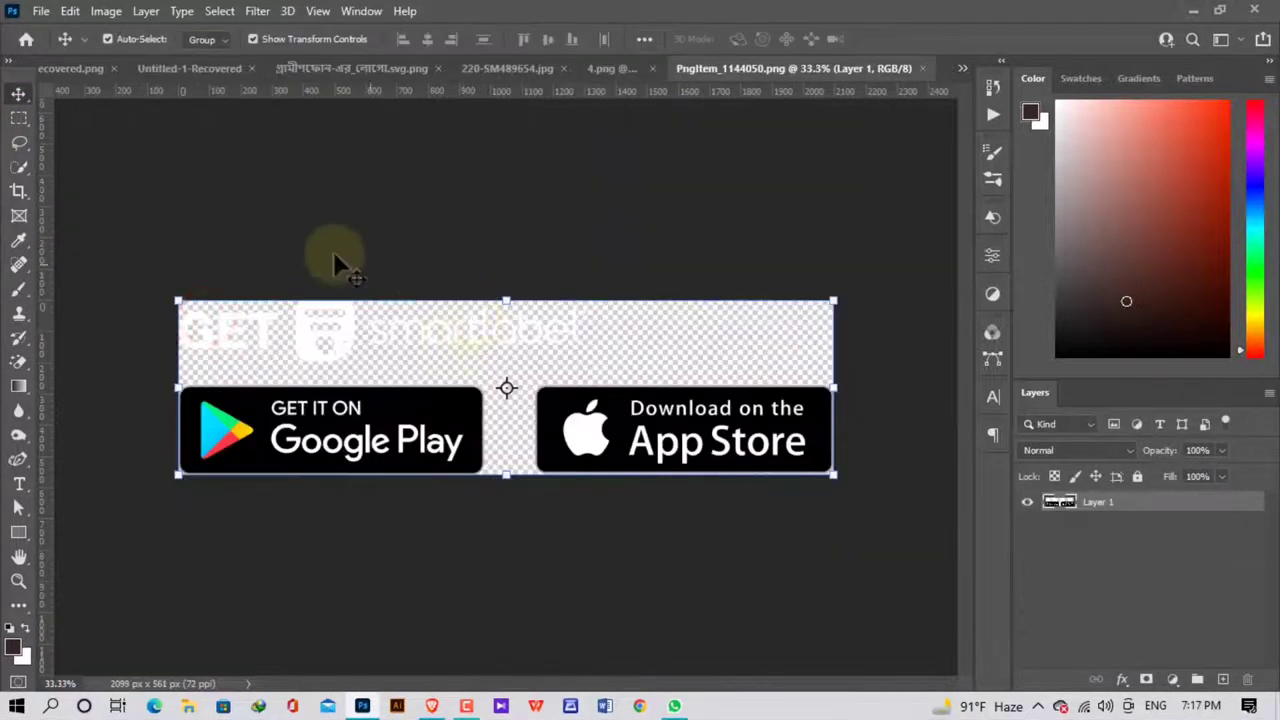
Crop the watermark strip off the badge image and drag the badges into Untitled-1-Recovered.
click(19, 190)
drag(512, 300, 512, 335)
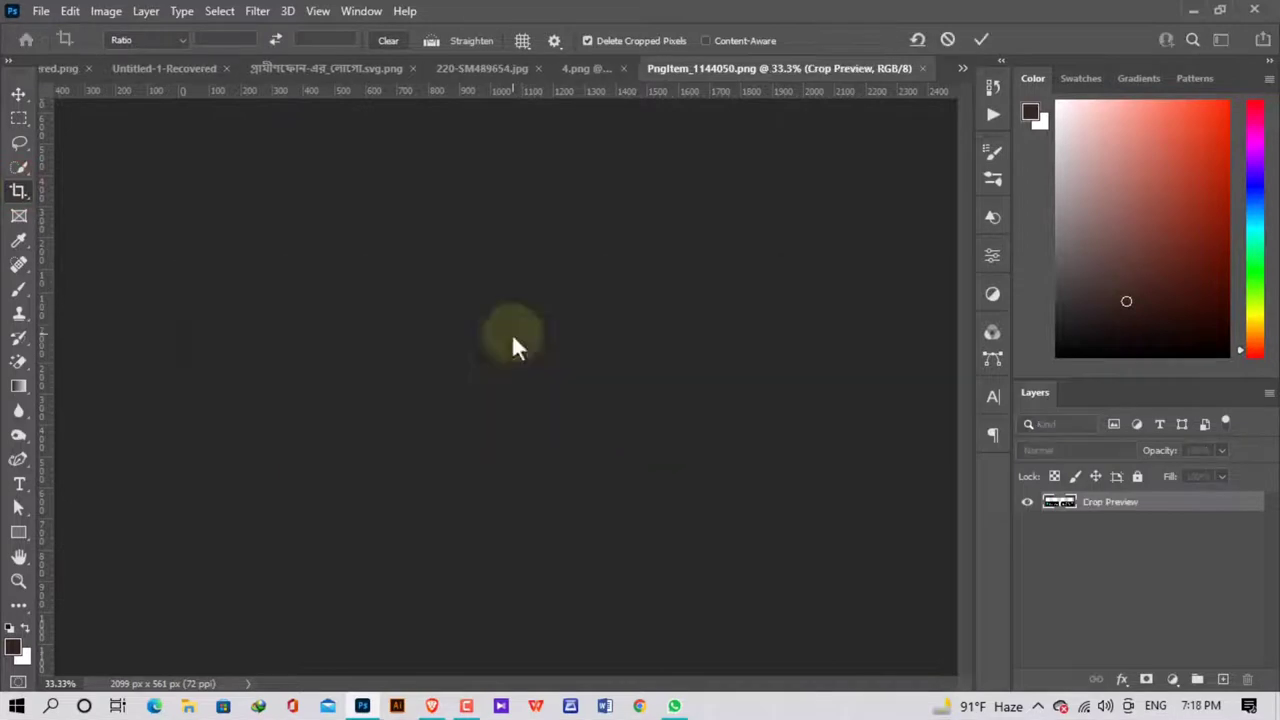
key(Return)
click(19, 93)
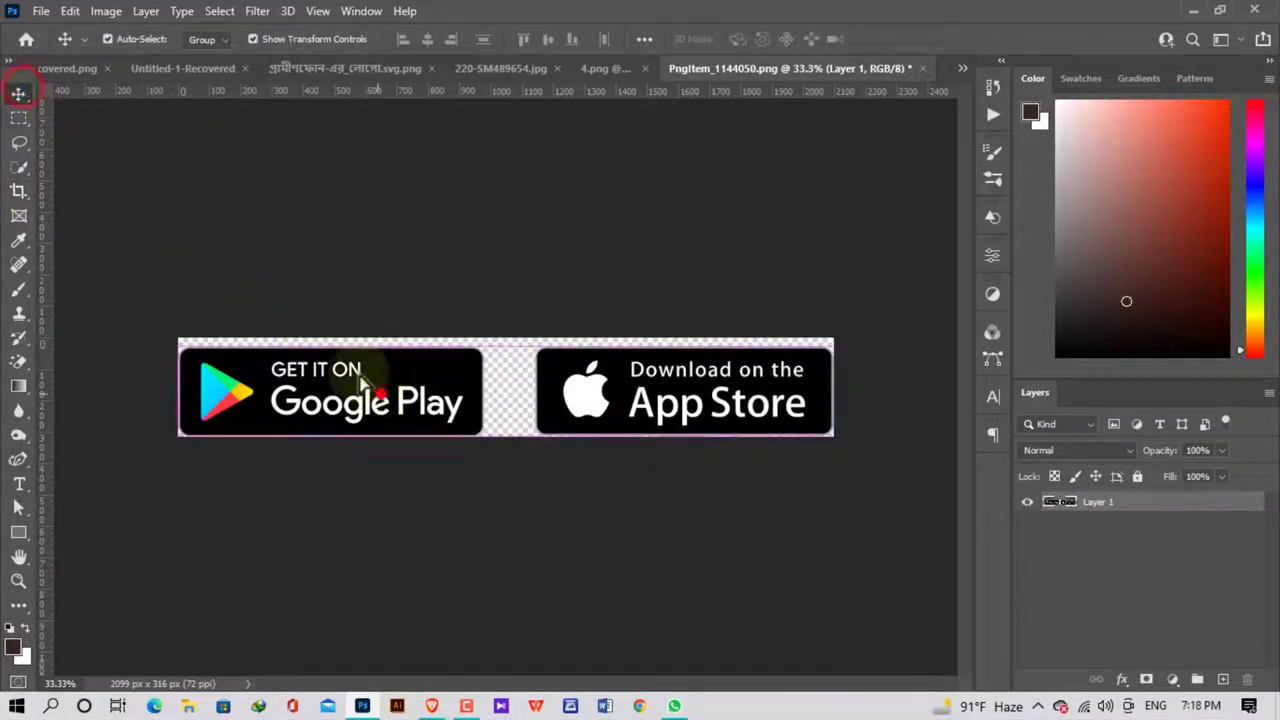
drag(365, 383, 210, 80)
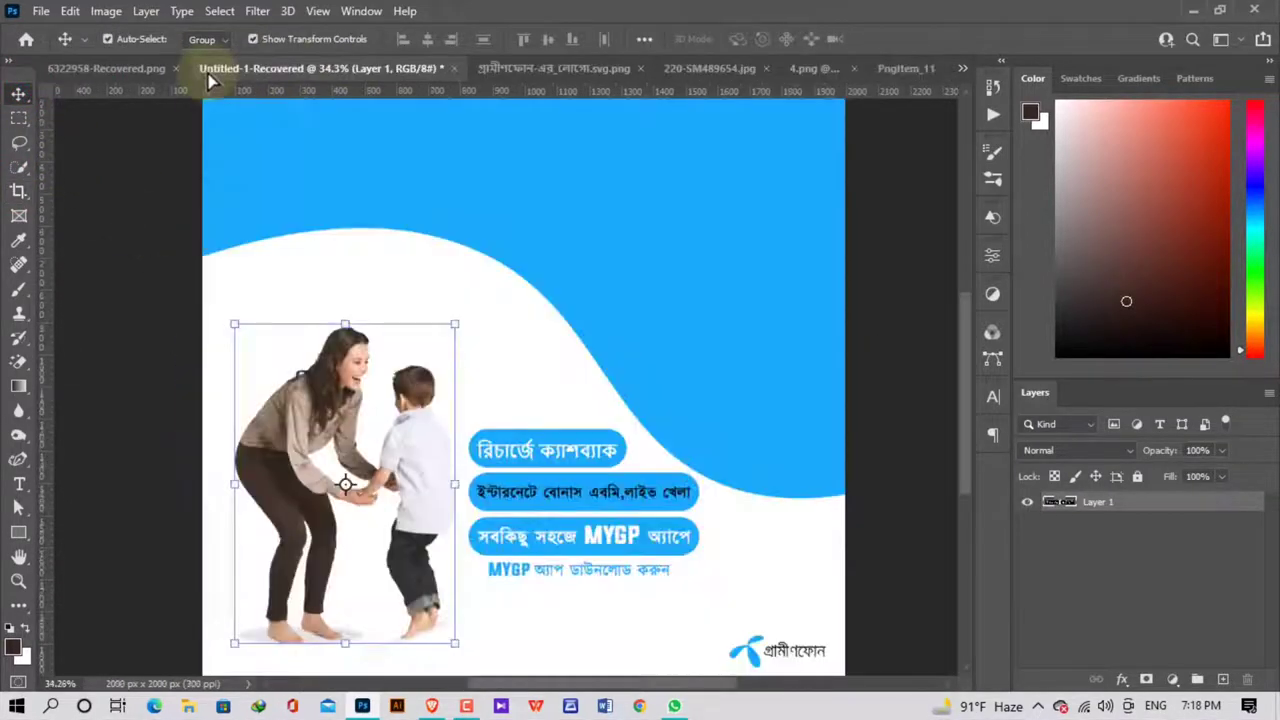
Scale the dropped store badges to 22.9% under the download line and raise their layer to the top.
drag(562, 548, 562, 550)
key(ctrl+t)
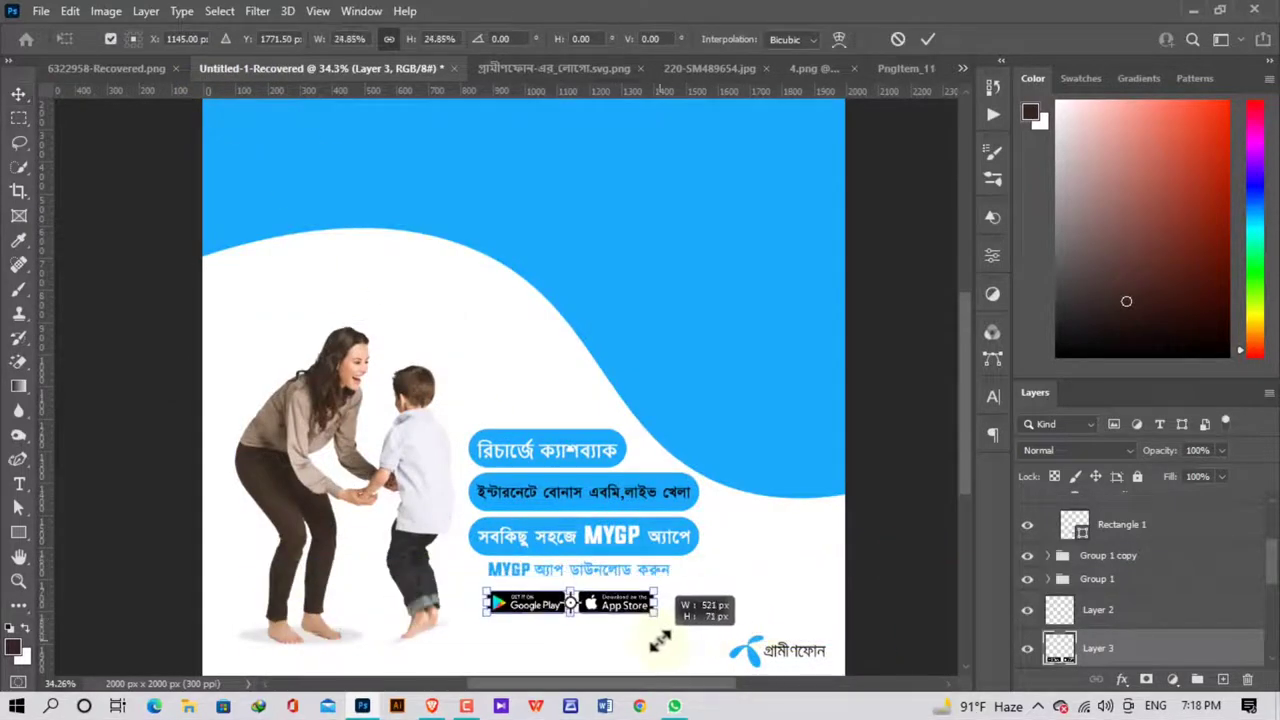
drag(903, 556, 614, 630)
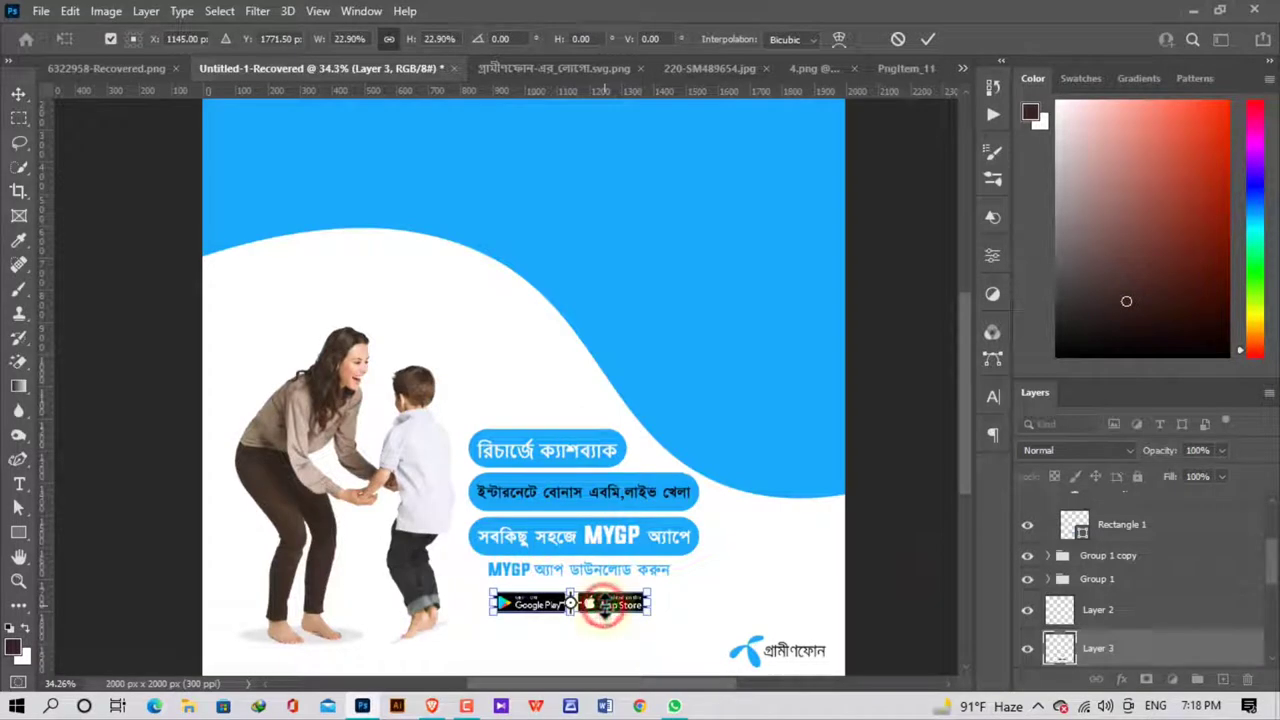
key(Return)
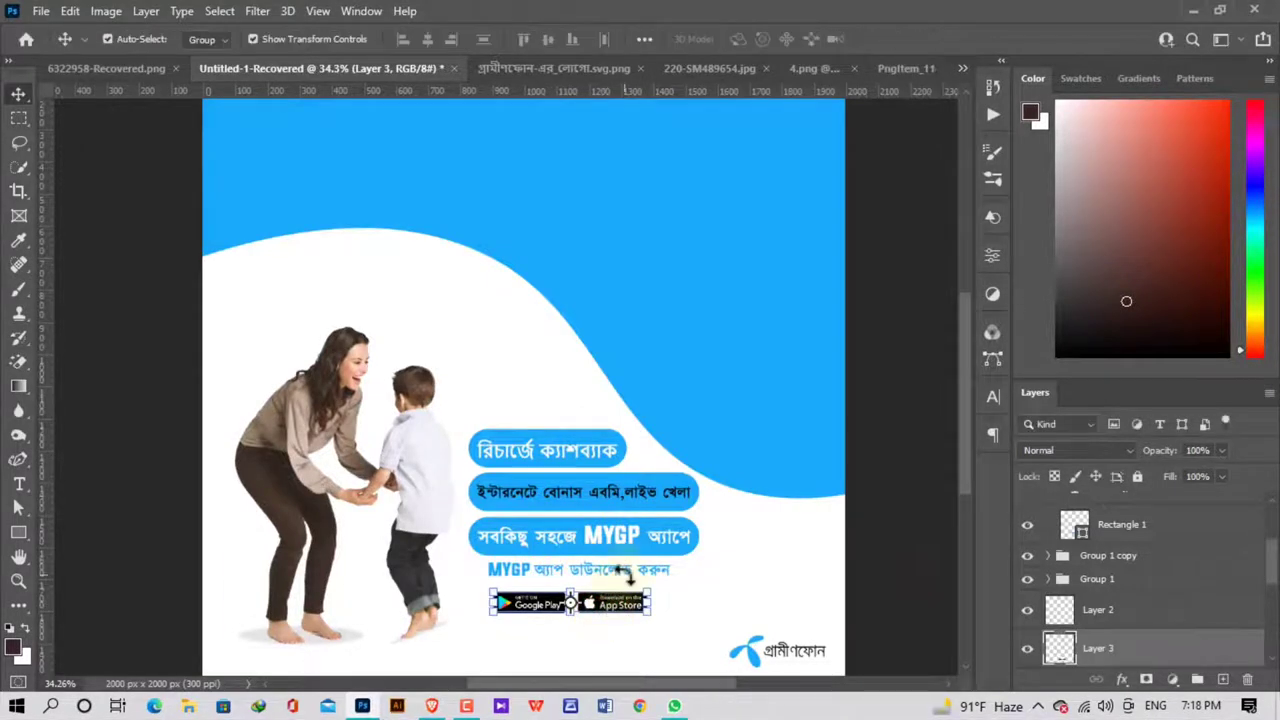
scroll(1130, 600, up, 2)
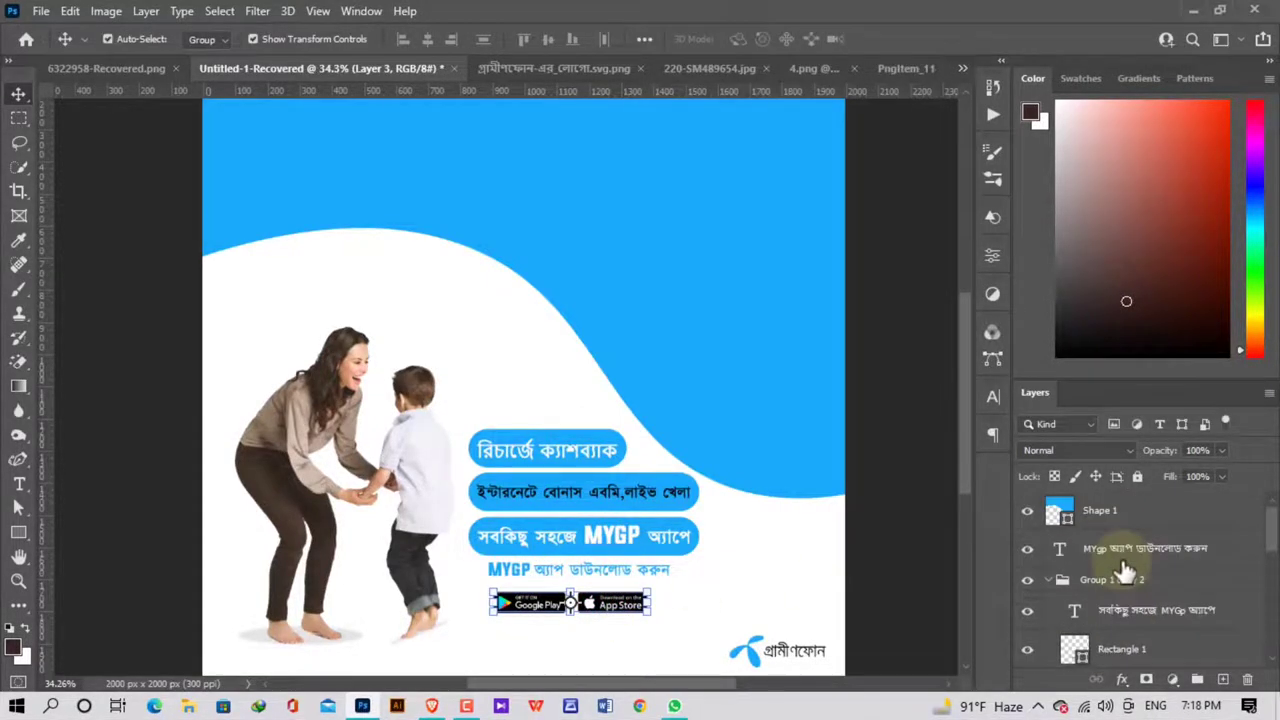
scroll(1128, 610, down, 3)
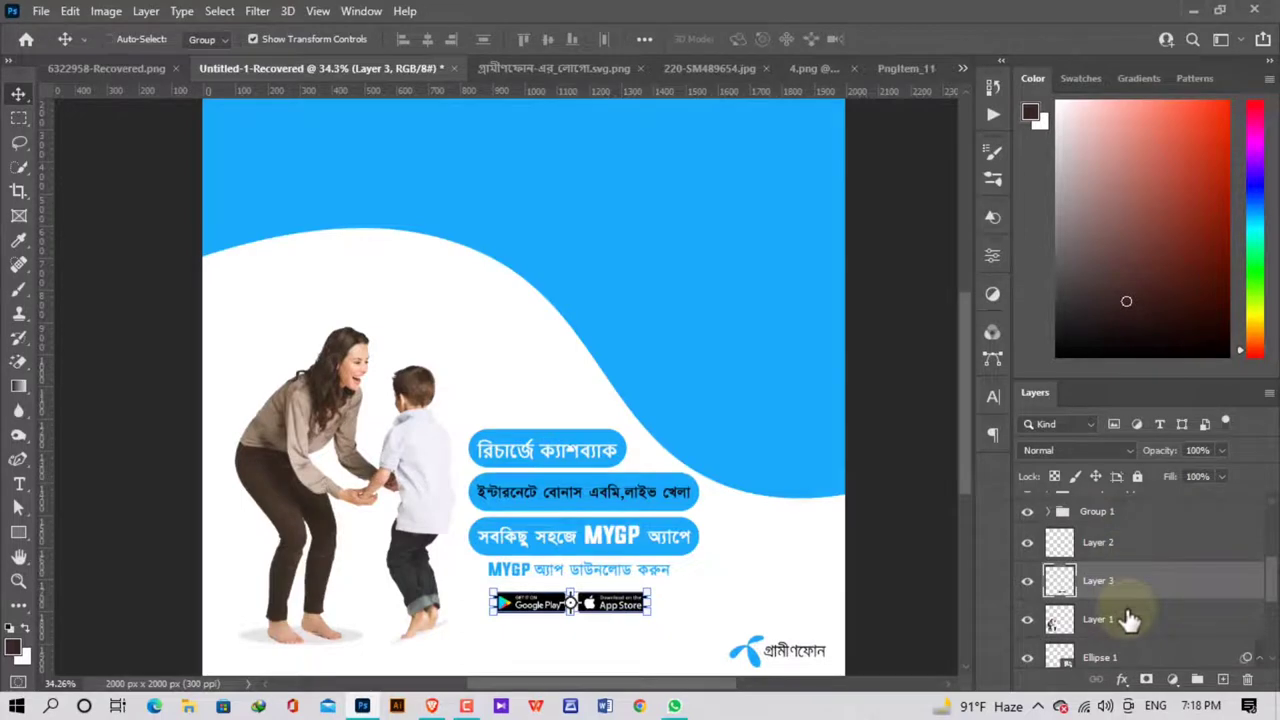
key(ctrl+bracketright)
key(ctrl+bracketright)
key(ctrl+bracketright)
key(ctrl+bracketright)
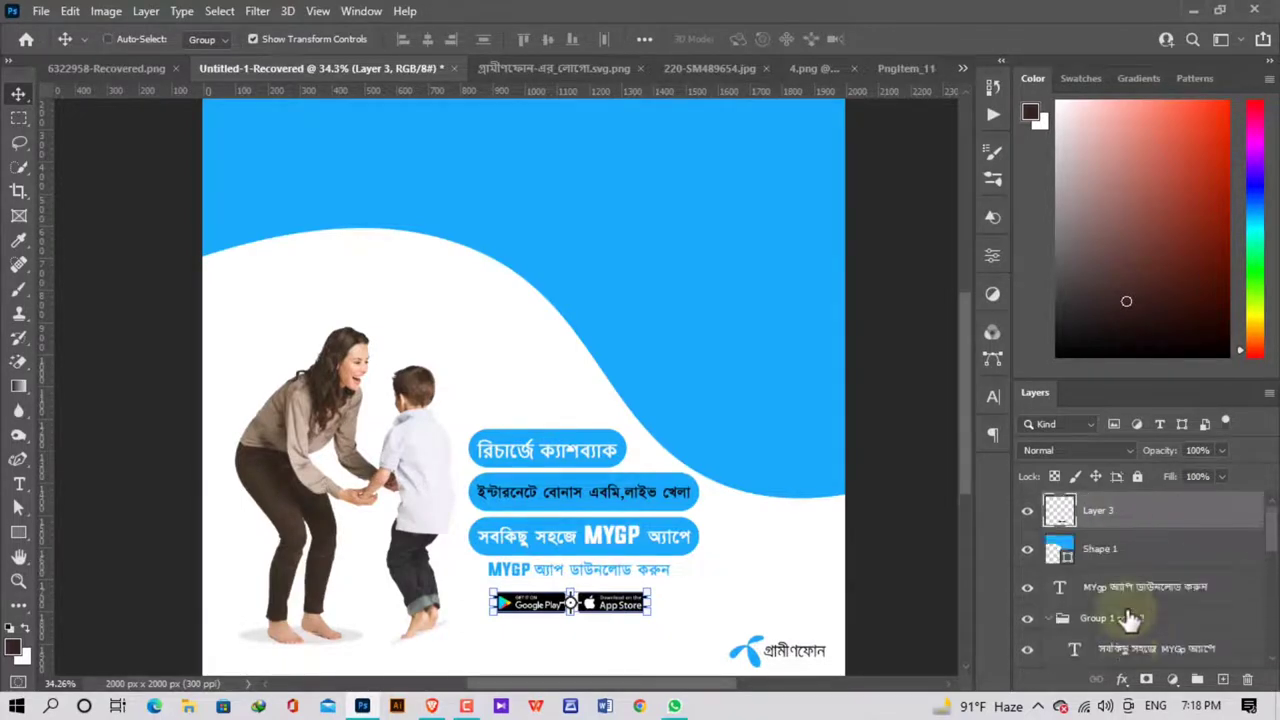
Align the store badges and download text on horizontal centres, undoing the vertical alignment.
ctrl+click(1140, 587)
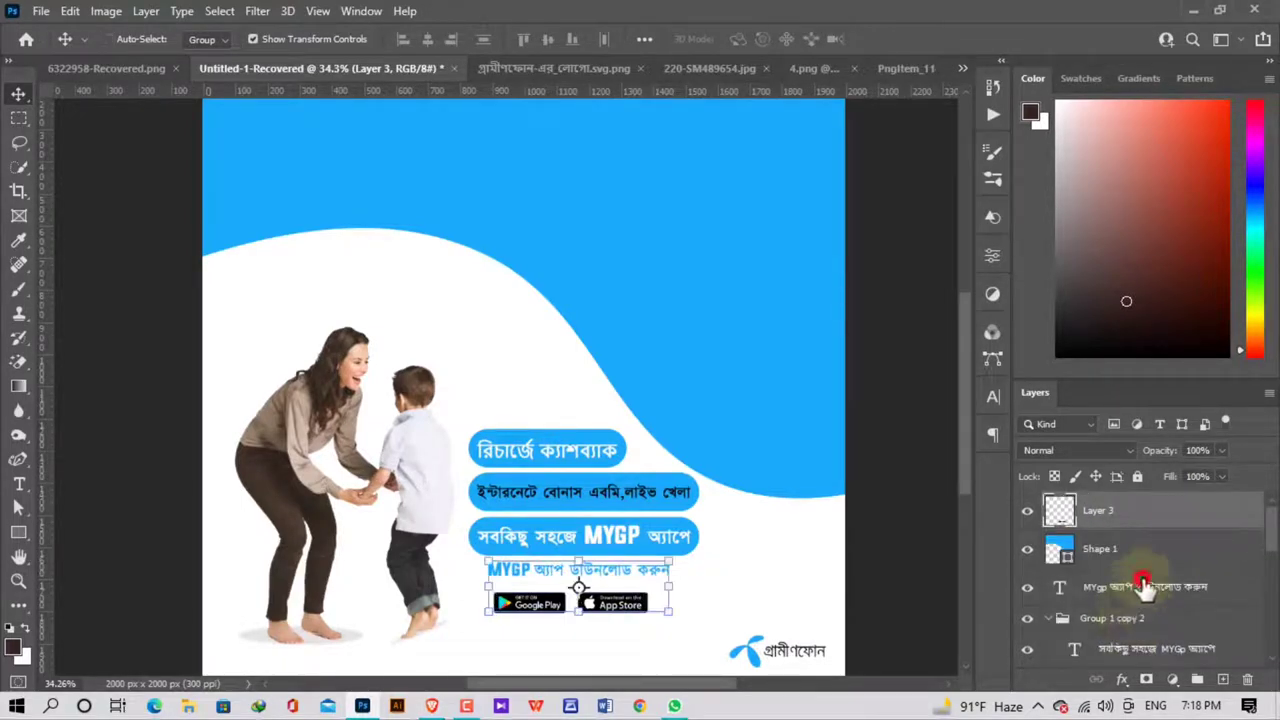
ctrl+click(1115, 512)
ctrl+click(1115, 512)
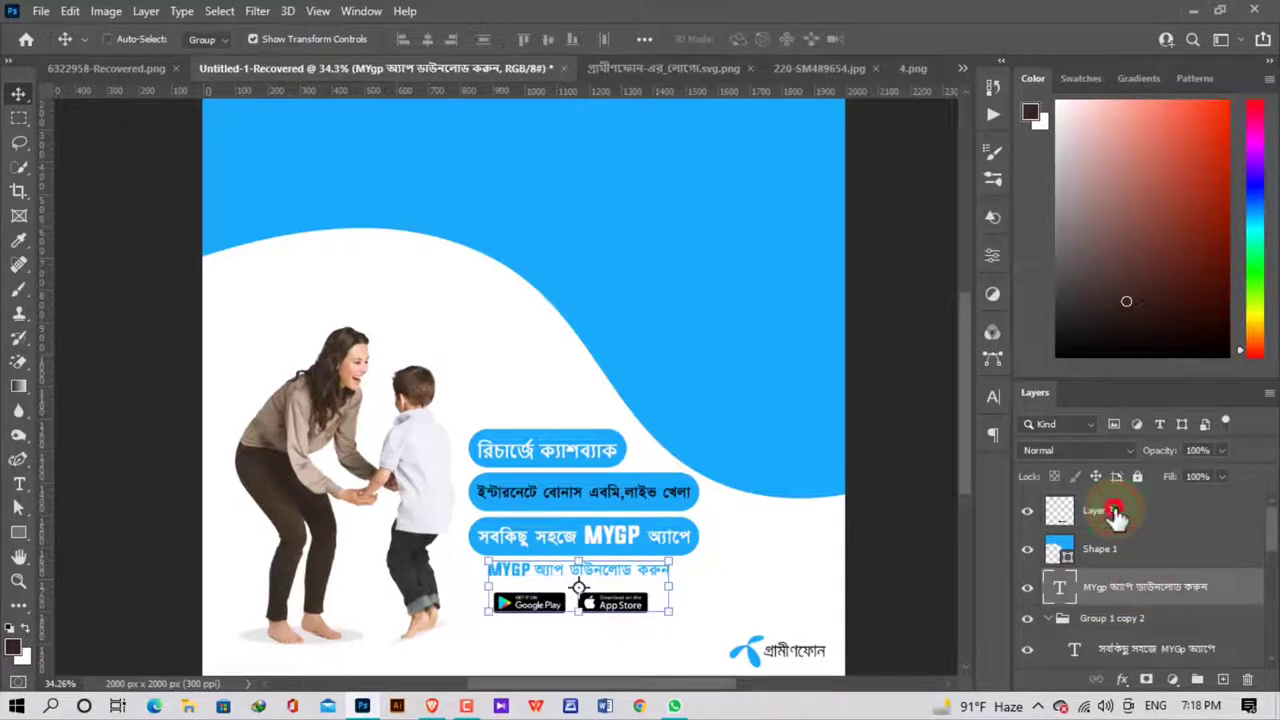
click(424, 39)
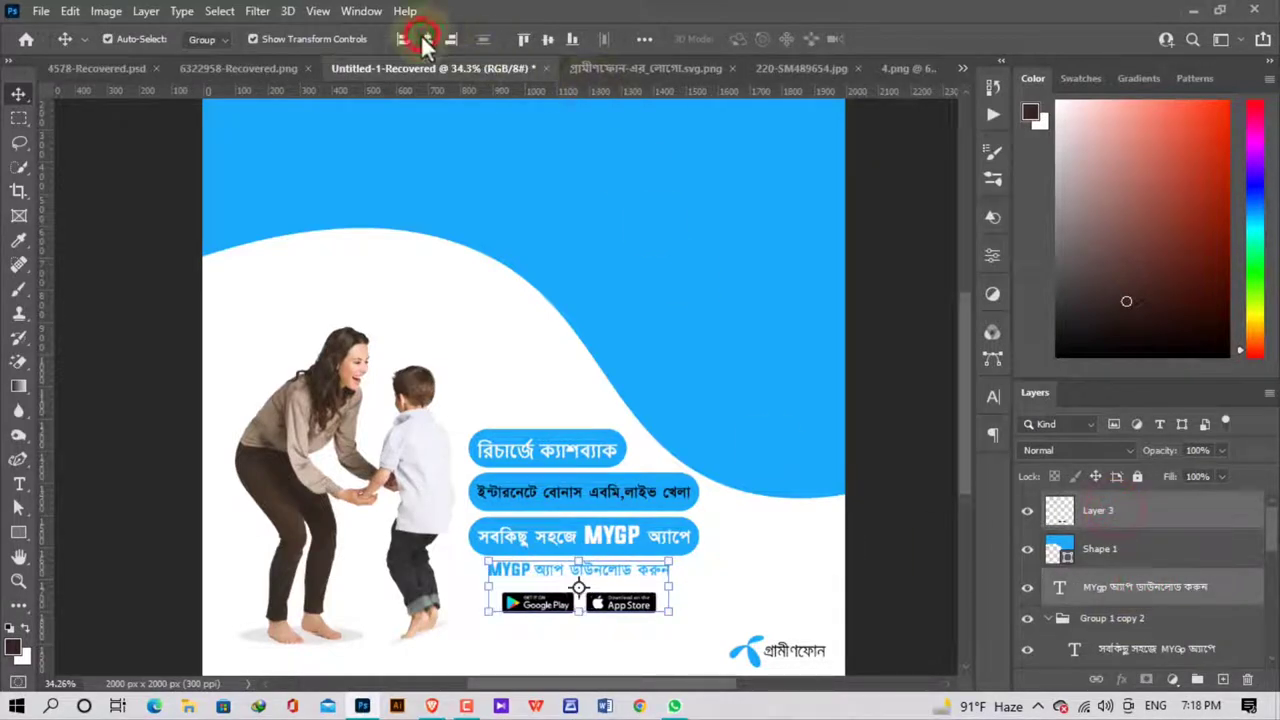
click(546, 40)
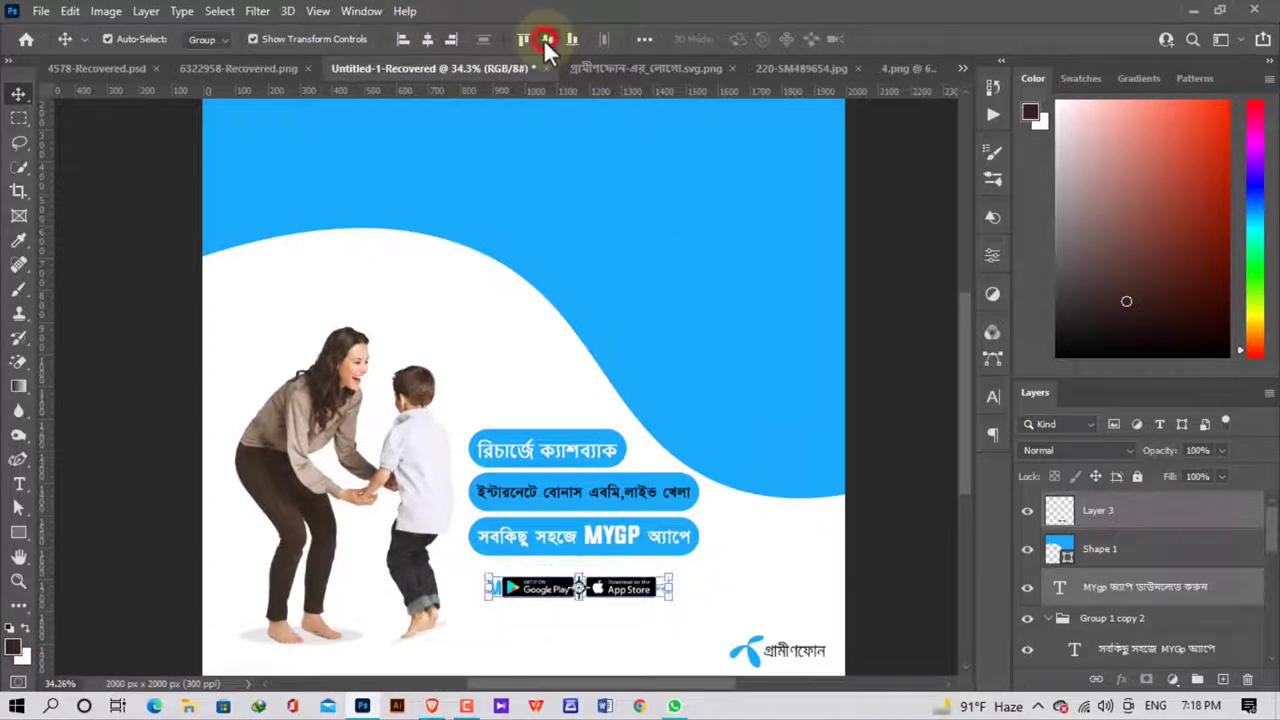
key(ctrl+z)
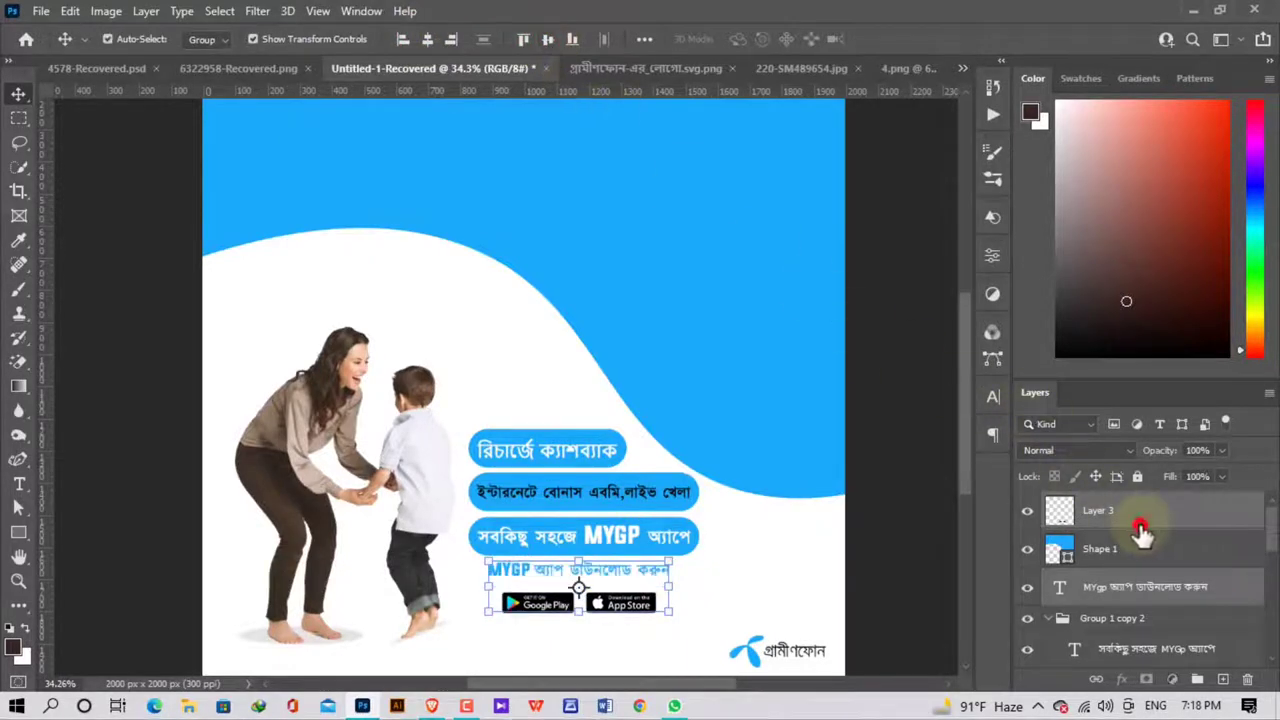
Nudge the download text layer two pixels down toward the badges.
click(1140, 522)
click(1137, 587)
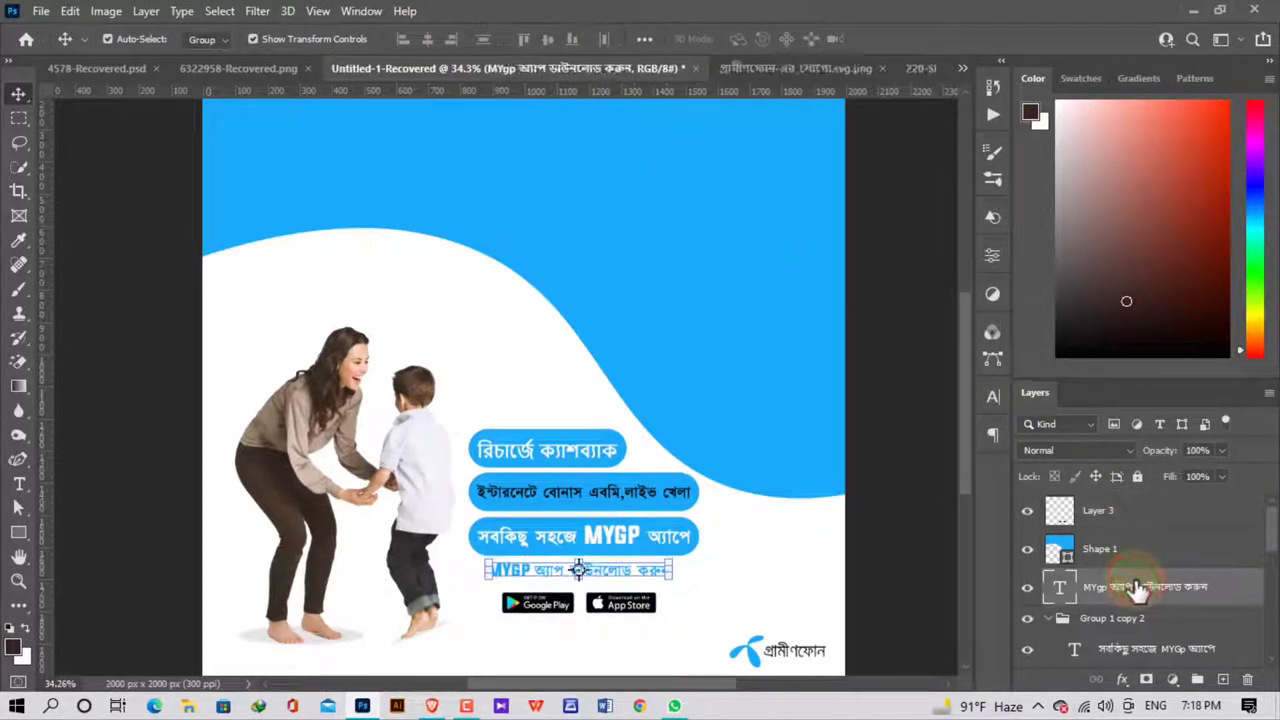
key(Down)
key(Down)
key(Down)
key(Down)
key(Down)
key(Down)
key(Down)
key(Down)
key(Down)
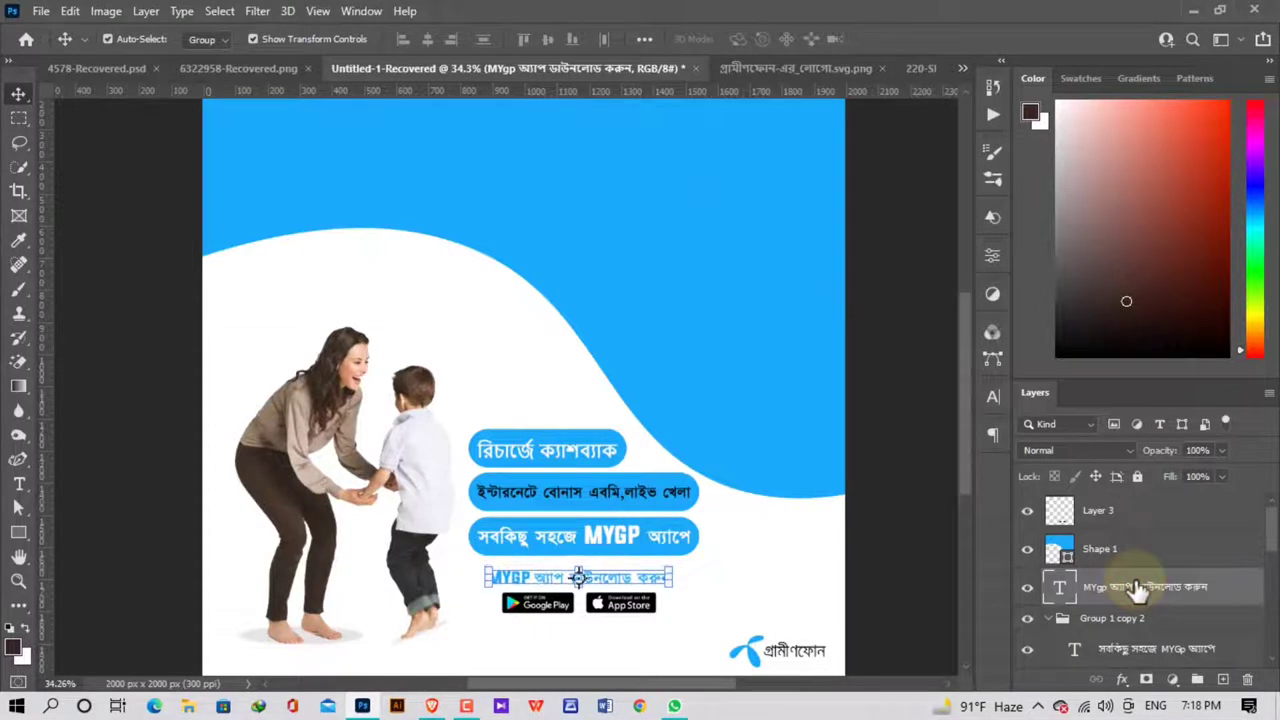
key(Down)
key(Down)
key(Down)
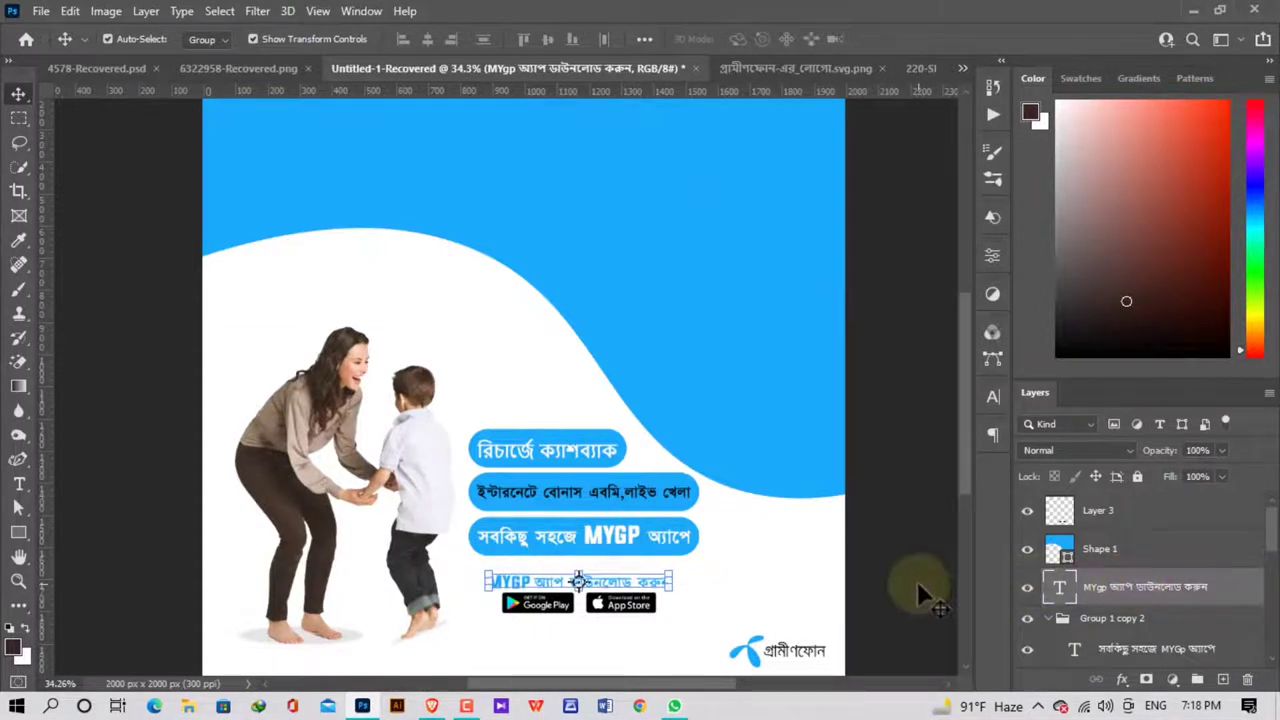
click(918, 588)
Group the MYGp download text and store badges layers into Group 2.
scroll(600, 643, down, 2)
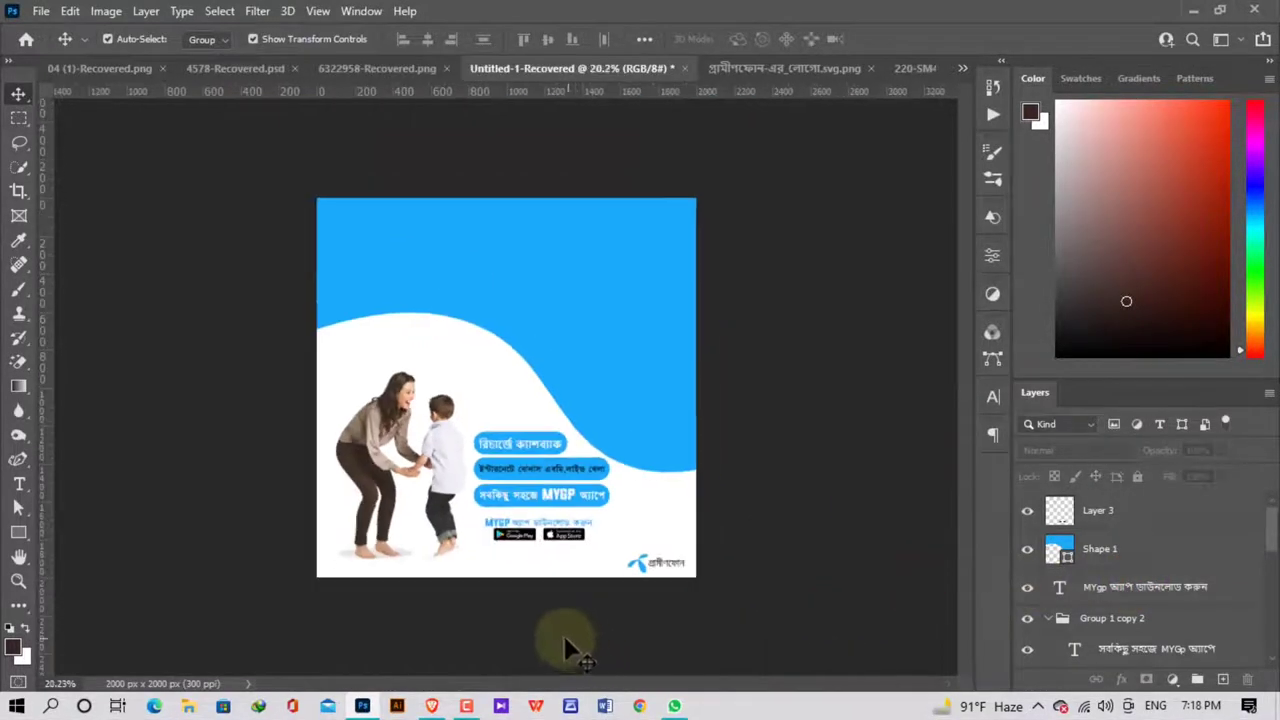
scroll(499, 618, down, 1)
scroll(499, 618, up, 1)
scroll(686, 580, up, 1)
click(1150, 587)
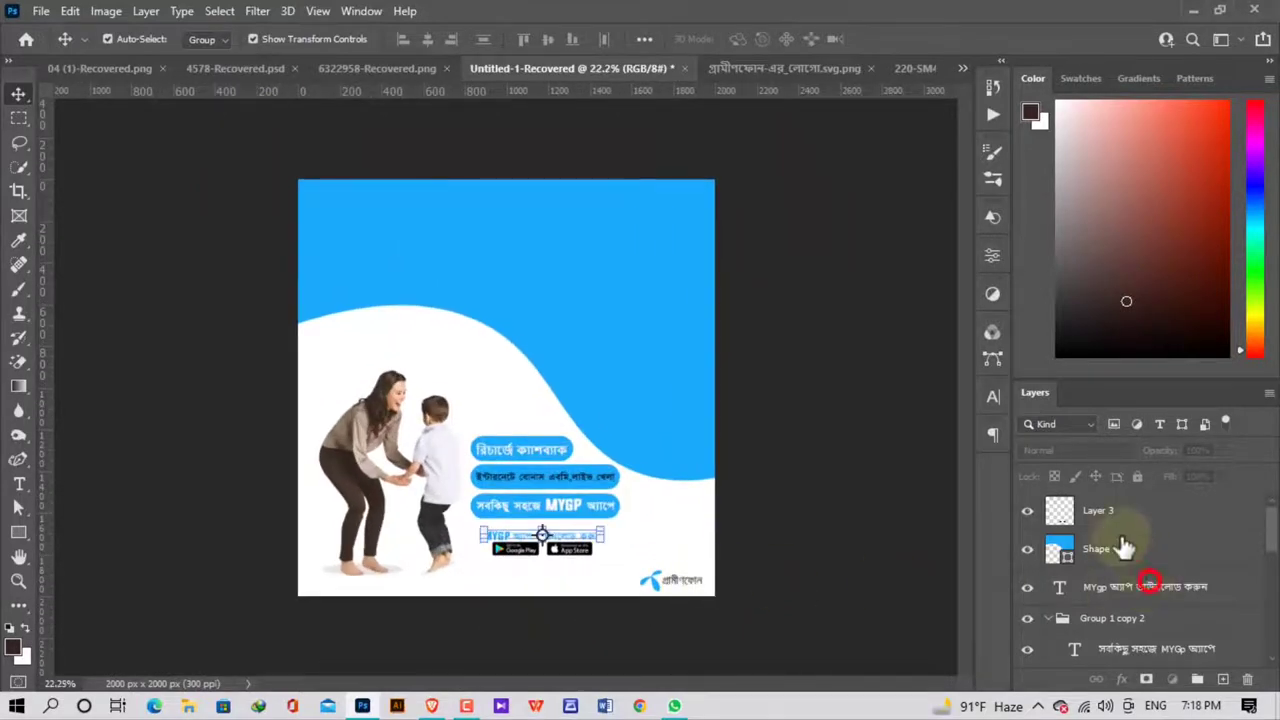
ctrl+click(1105, 520)
key(ctrl+g)
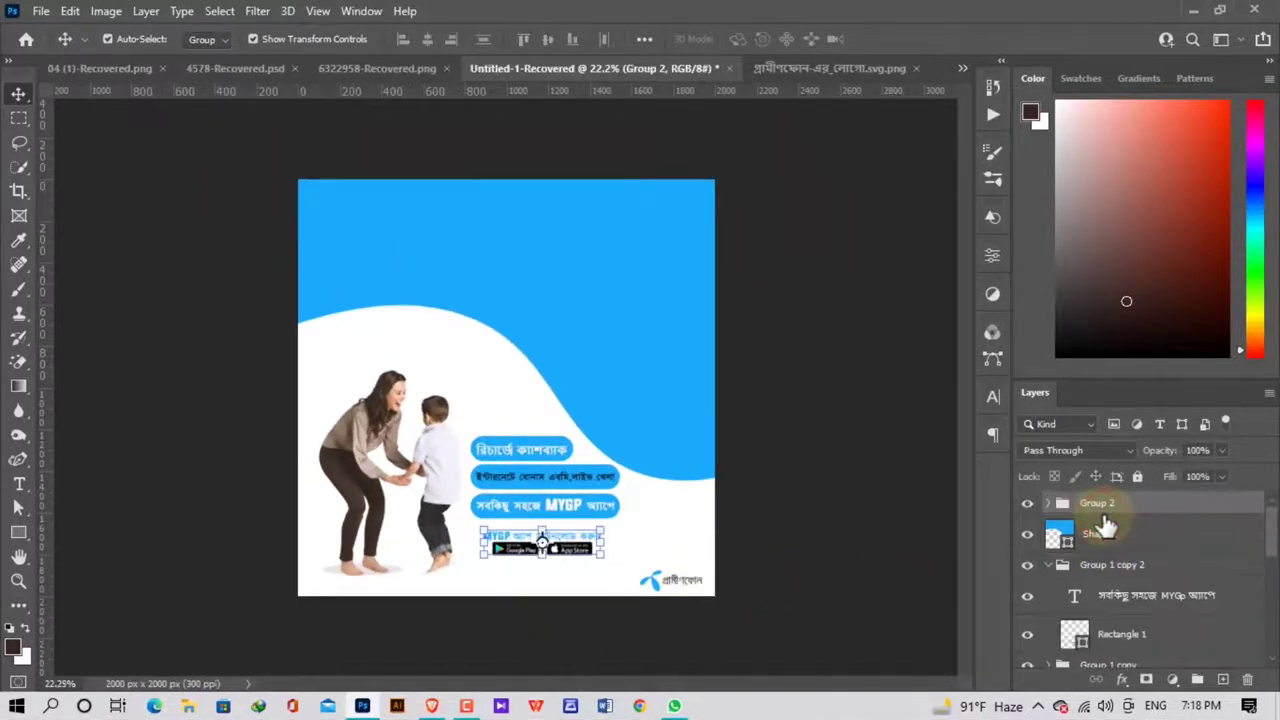
double_click(1105, 512)
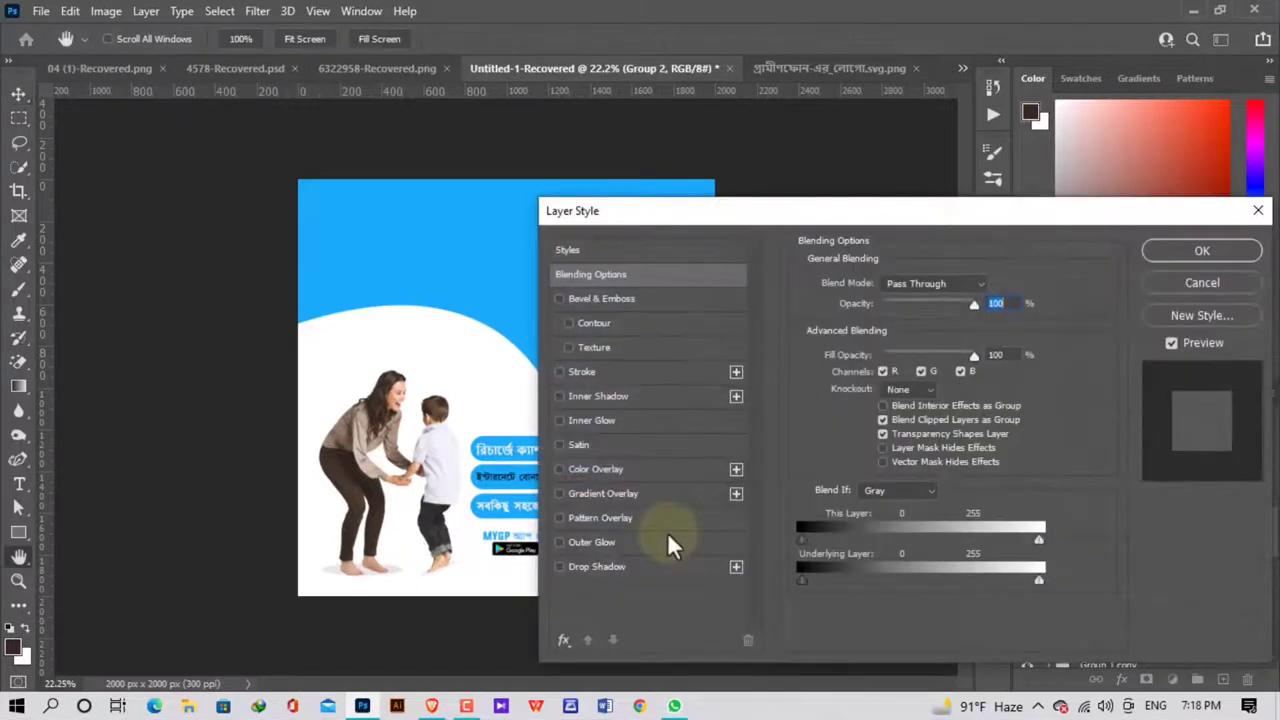
click(1240, 281)
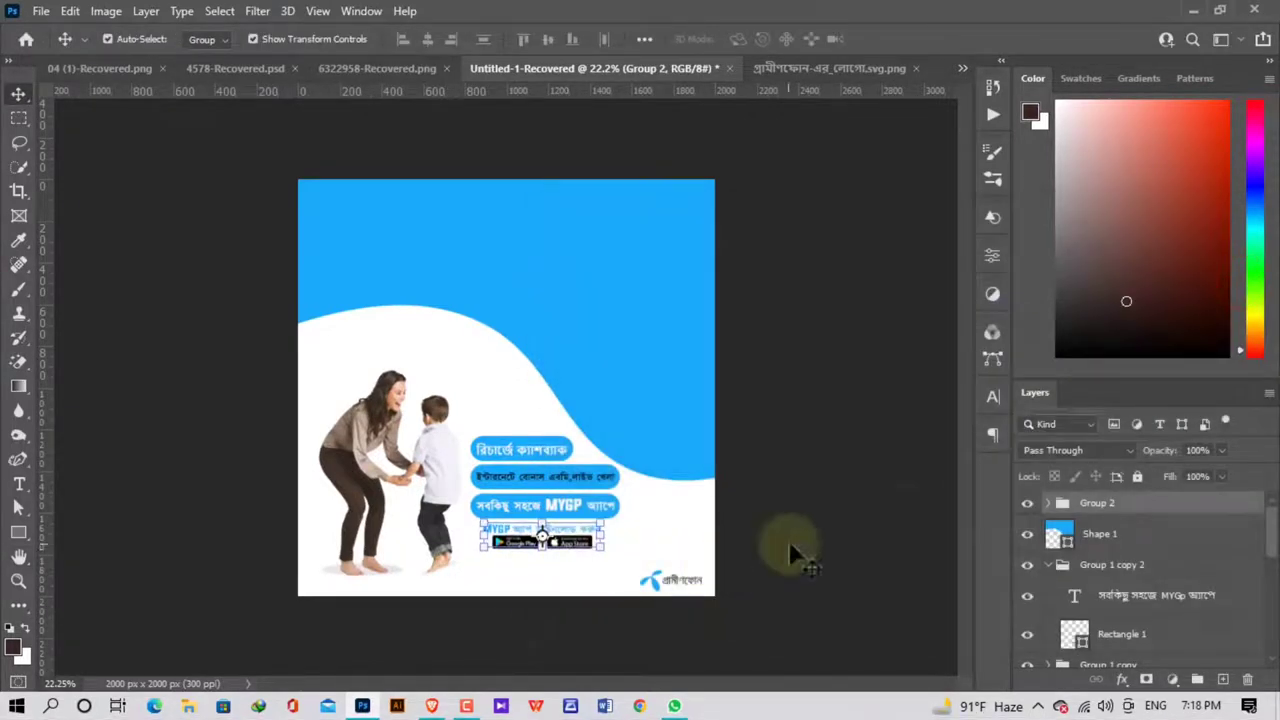
click(800, 541)
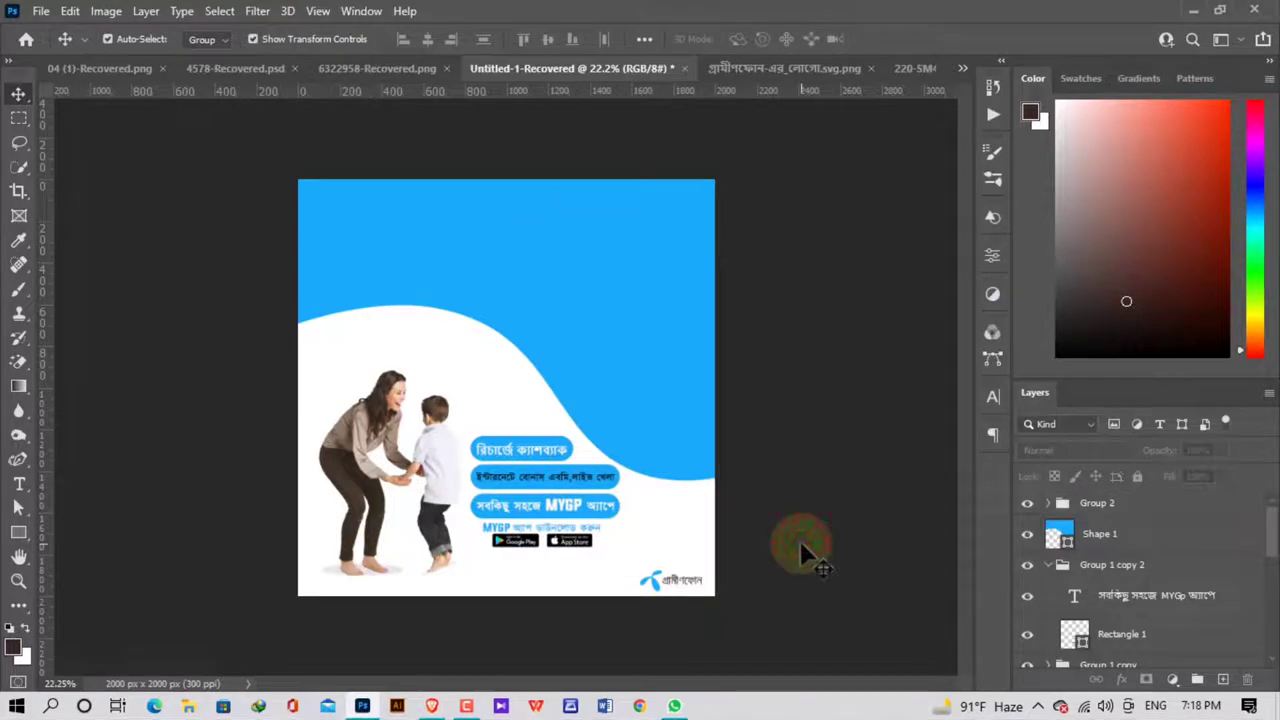
Inside Group 2, nudge the store badges layer a few pixels down.
scroll(543, 564, up, 3)
scroll(545, 568, up, 2)
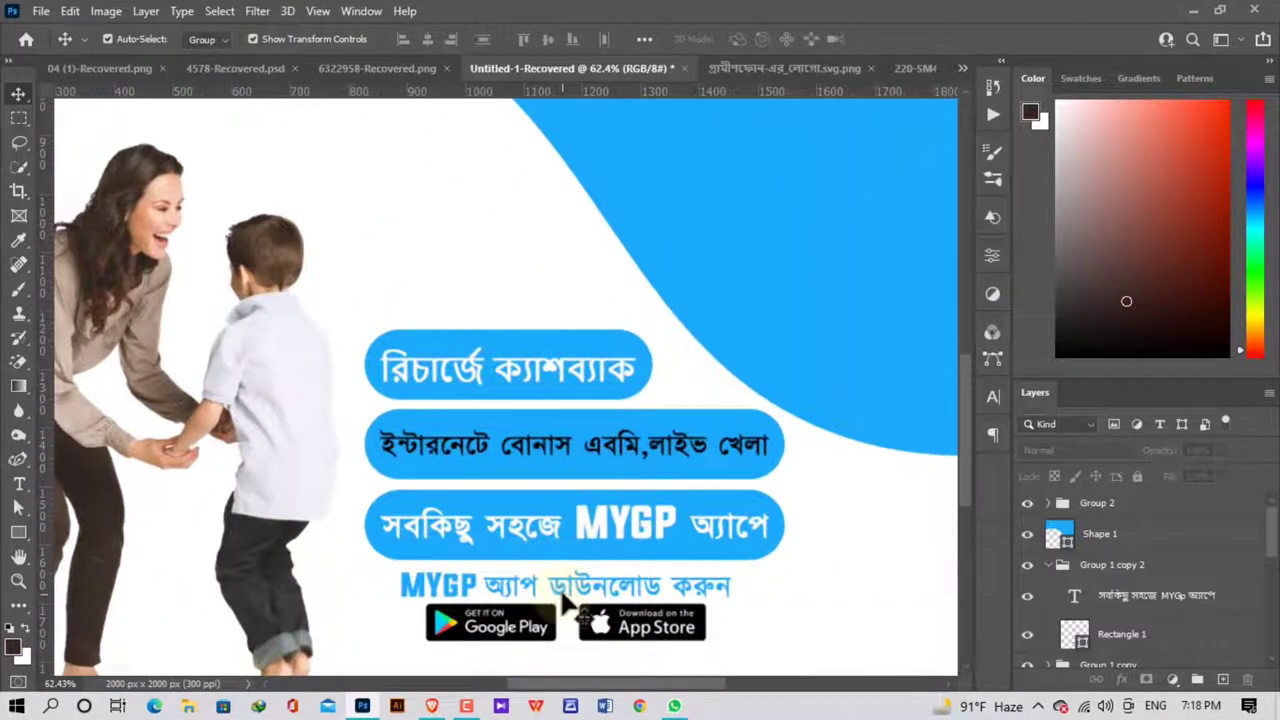
click(1050, 504)
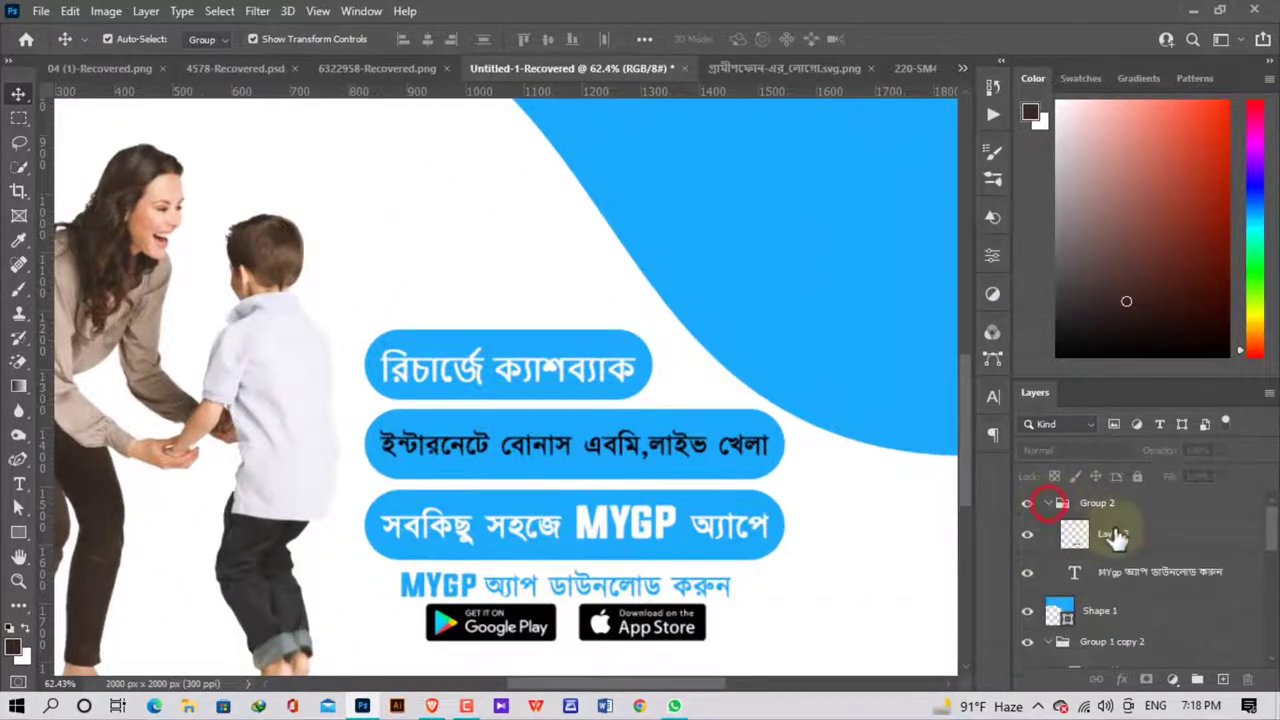
click(1115, 535)
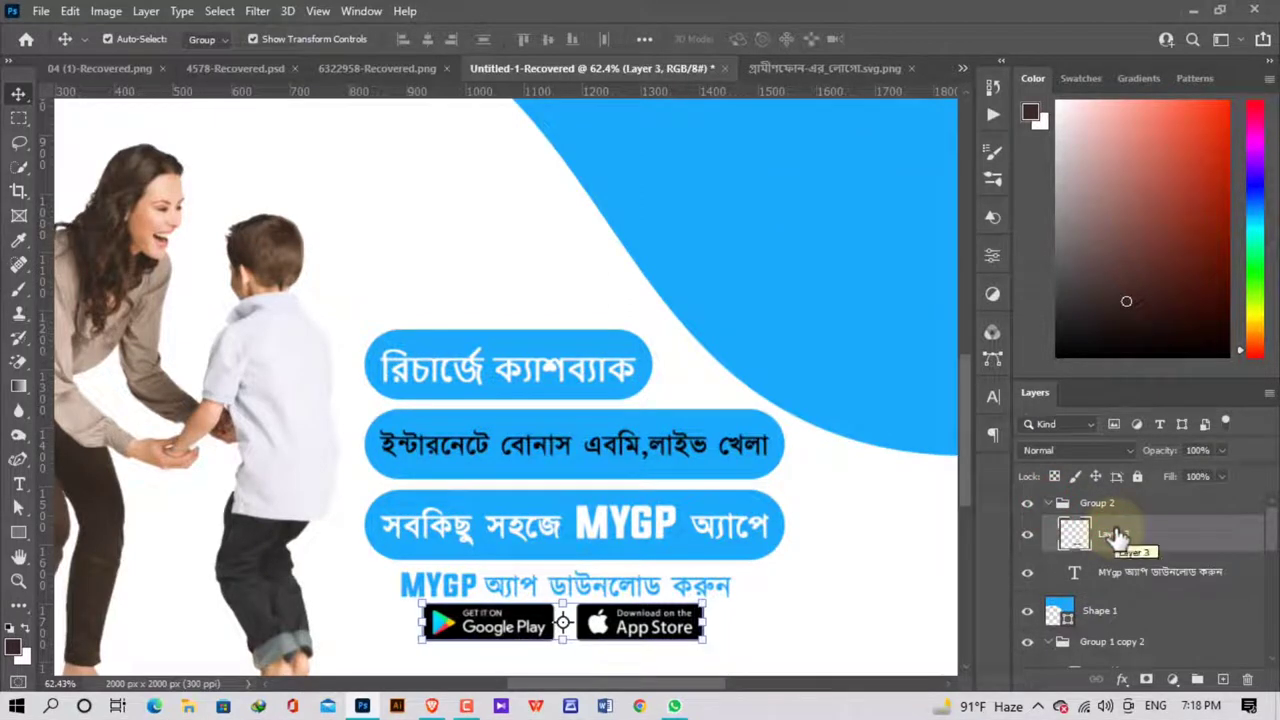
key(Right)
key(Right)
key(Right)
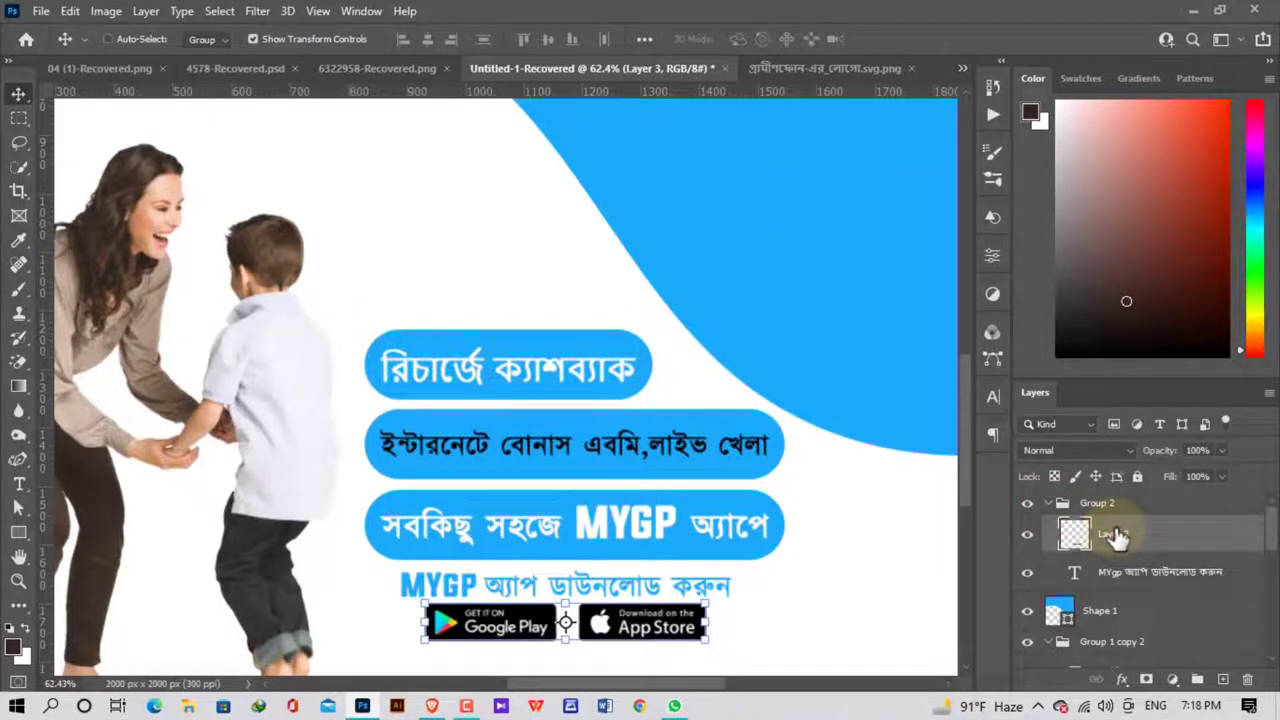
click(70, 11)
click(94, 44)
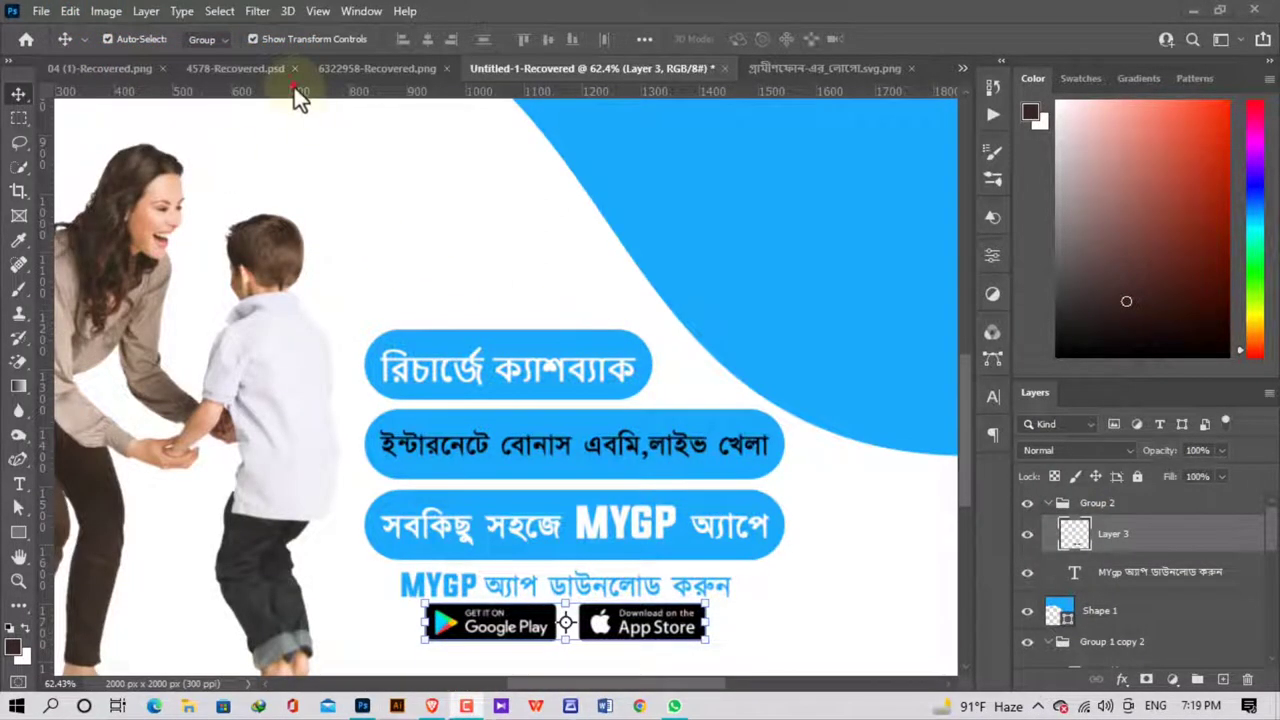
click(1145, 545)
key(Down)
key(Down)
key(Down)
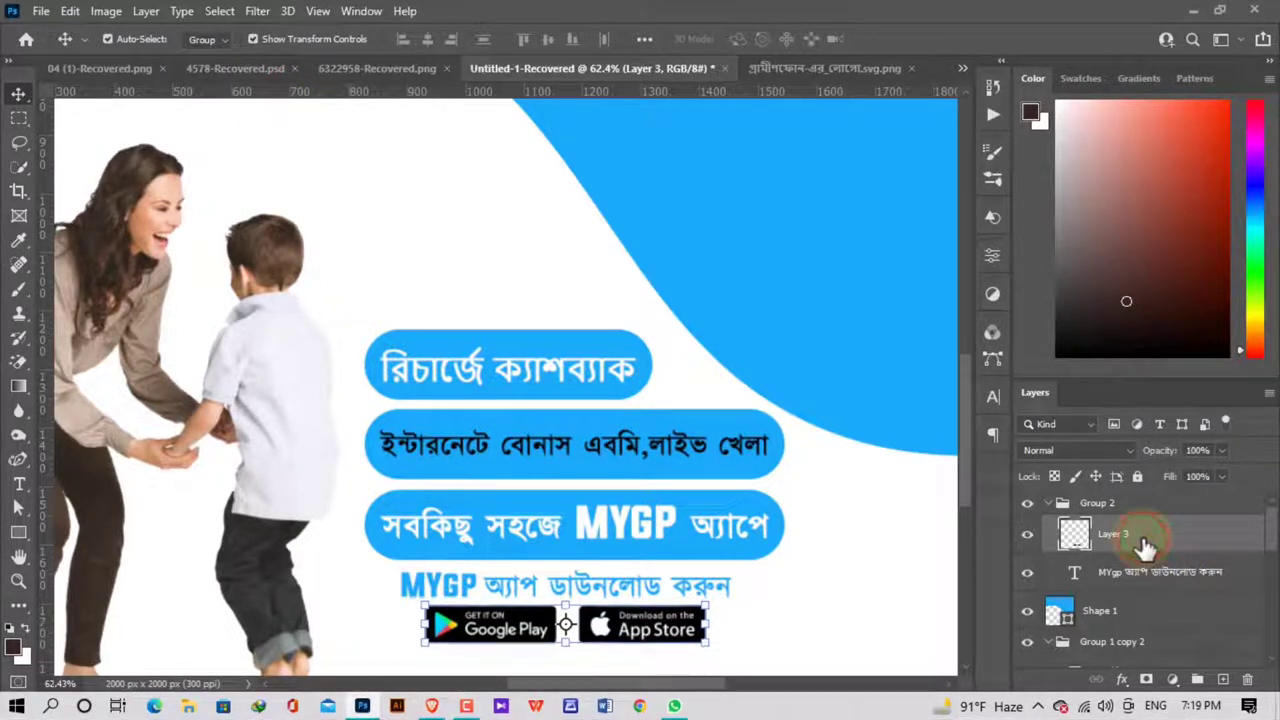
click(922, 592)
scroll(912, 608, down, 3)
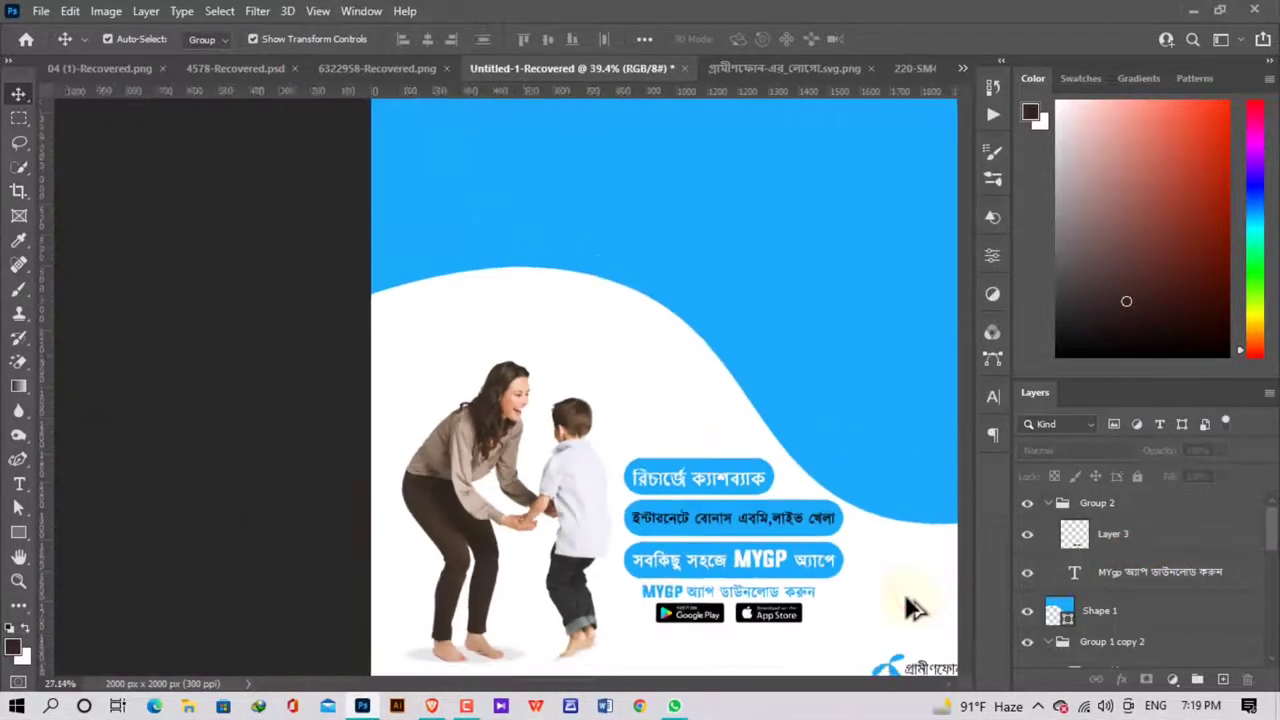
scroll(912, 608, down, 2)
scroll(905, 595, down, 1)
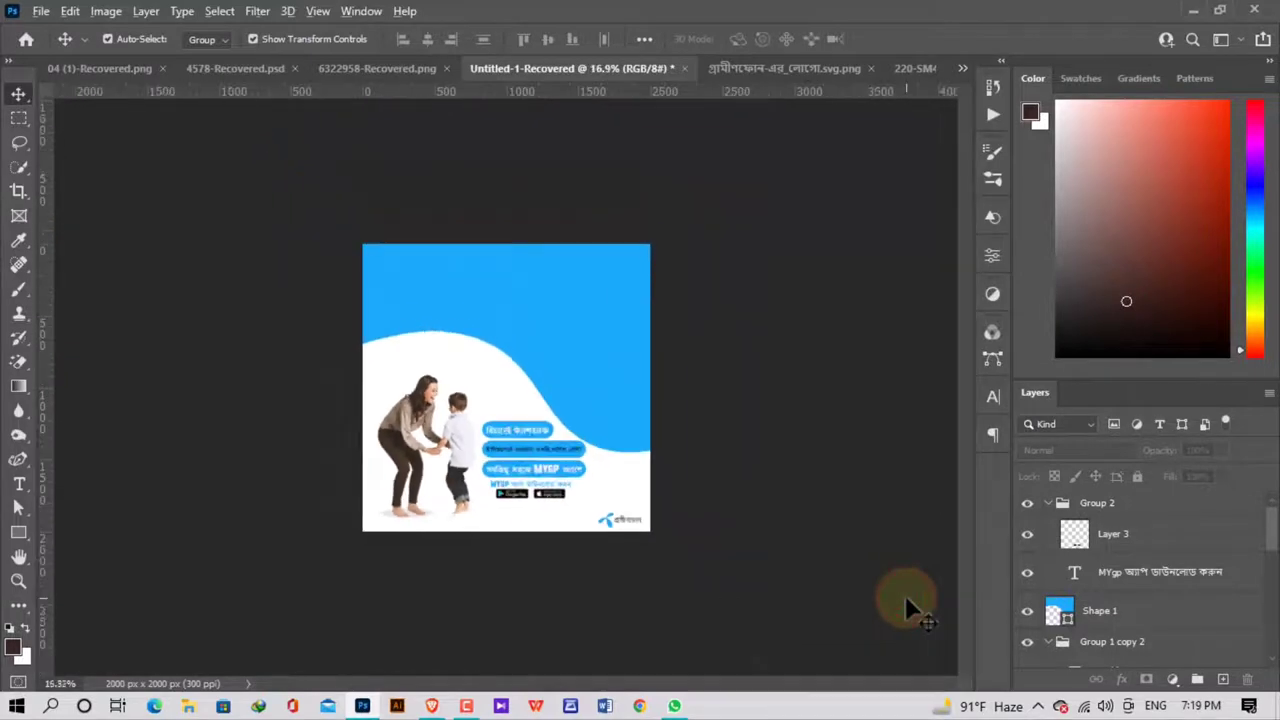
scroll(905, 595, down, 1)
scroll(501, 575, up, 3)
scroll(501, 575, up, 1)
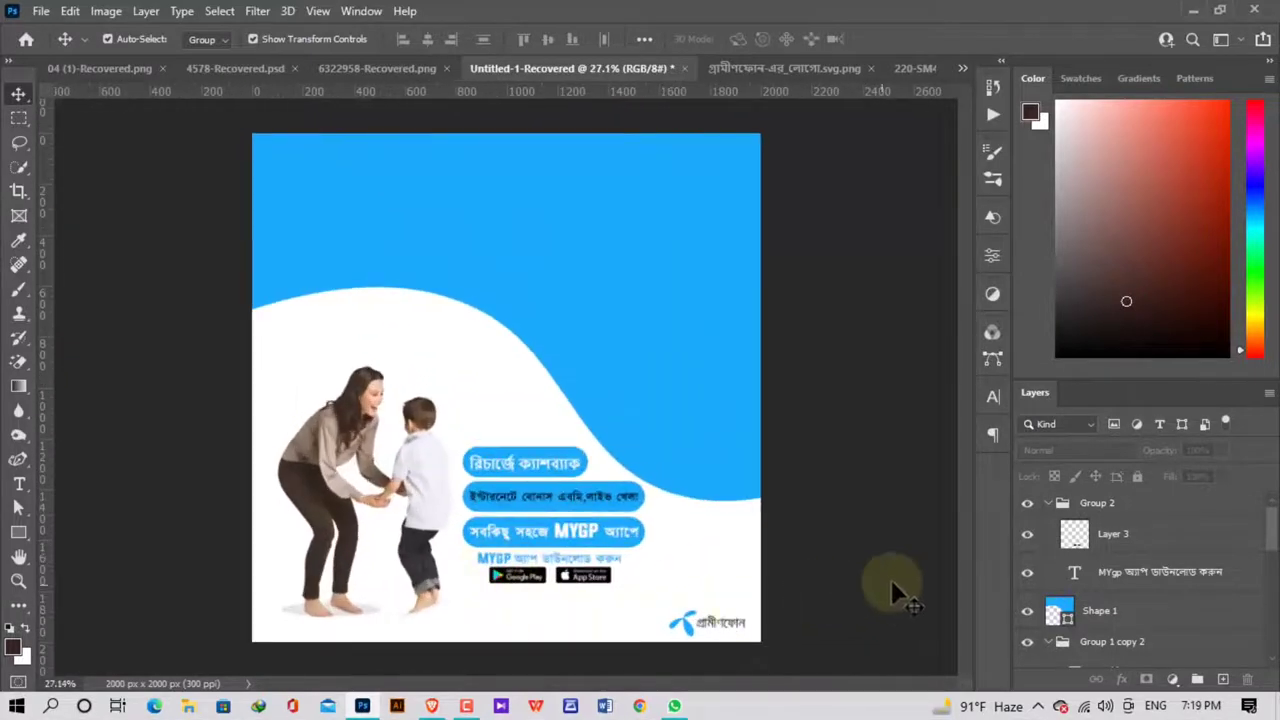
Select the three button groups and Group 2 and move them lower on the poster.
click(1047, 504)
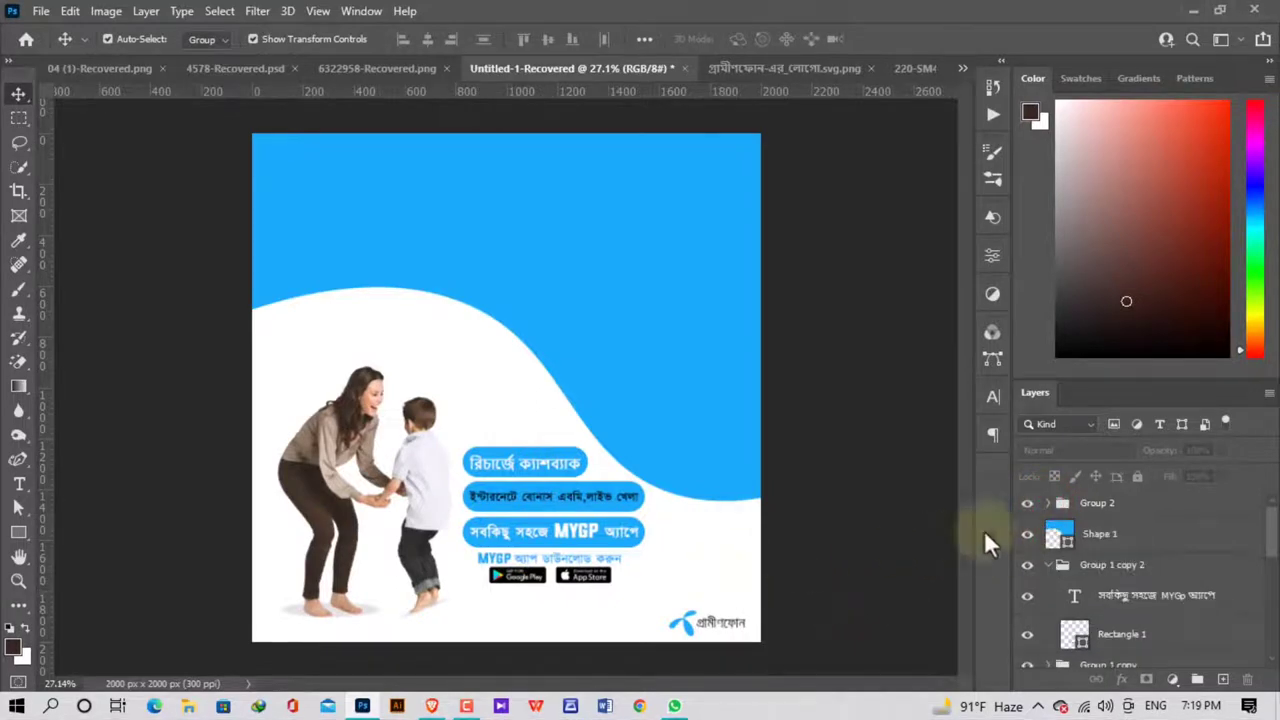
click(1048, 565)
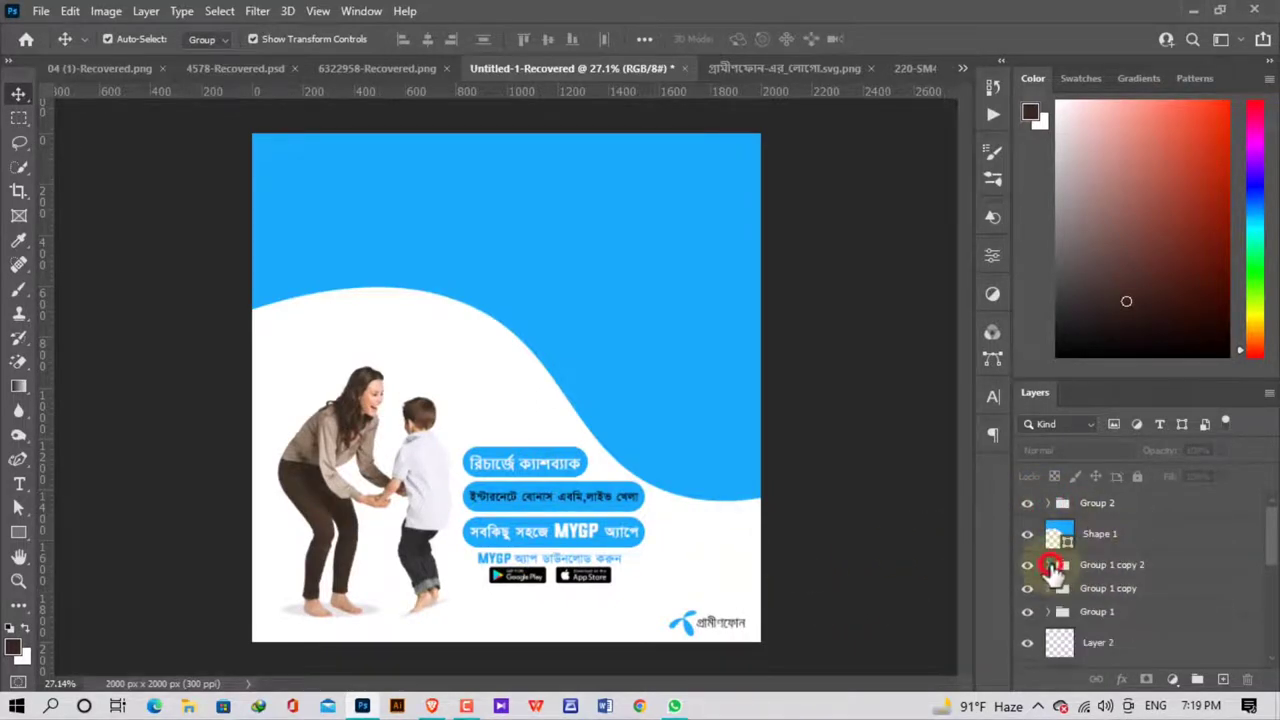
click(1095, 611)
ctrl+click(1100, 588)
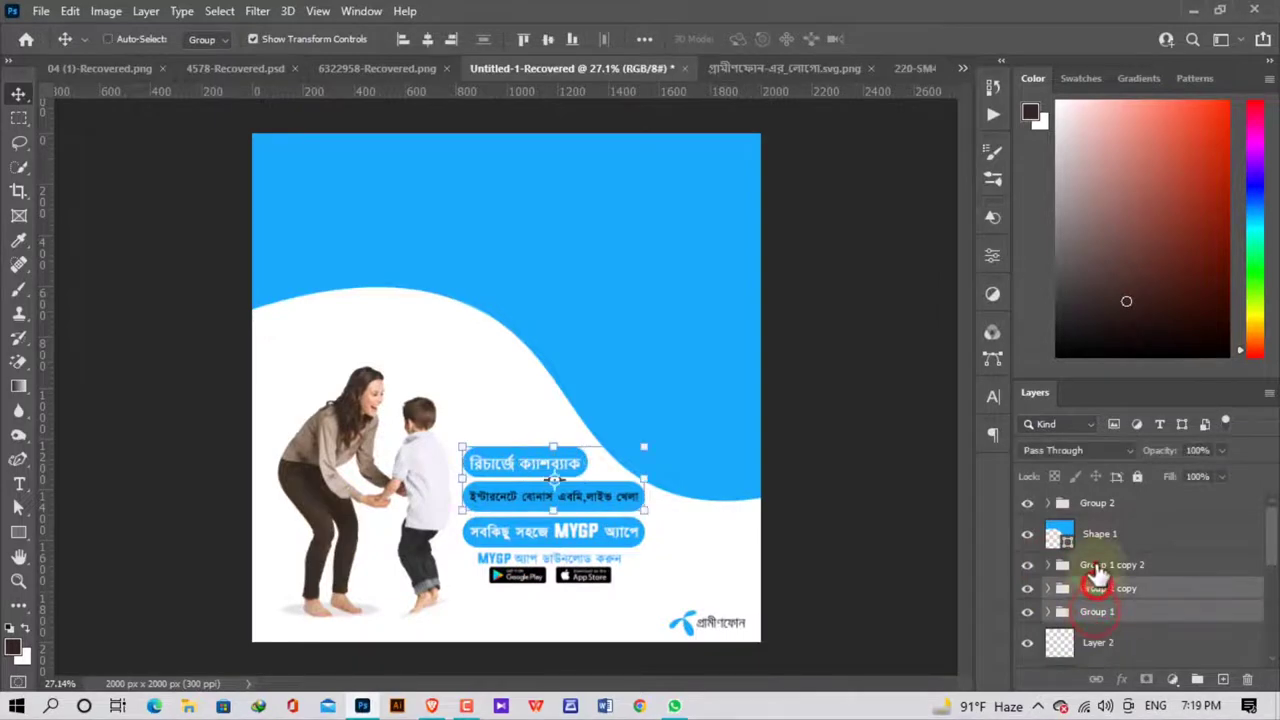
ctrl+click(1100, 565)
ctrl+click(1095, 503)
drag(592, 540, 588, 584)
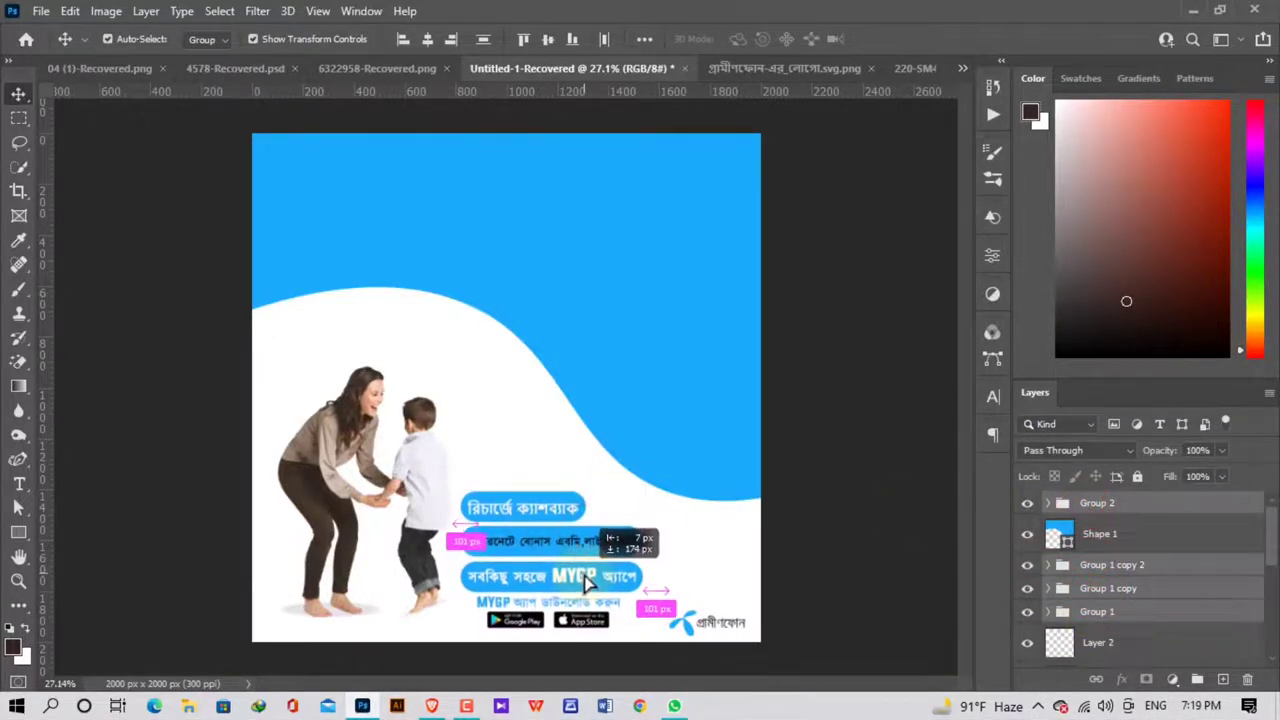
Enlarge the whole button stack to about 123%.
key(ctrl+t)
mouse_move(643, 482)
mouse_down()
mouse_move(630, 512)
mouse_move(639, 494)
mouse_up()
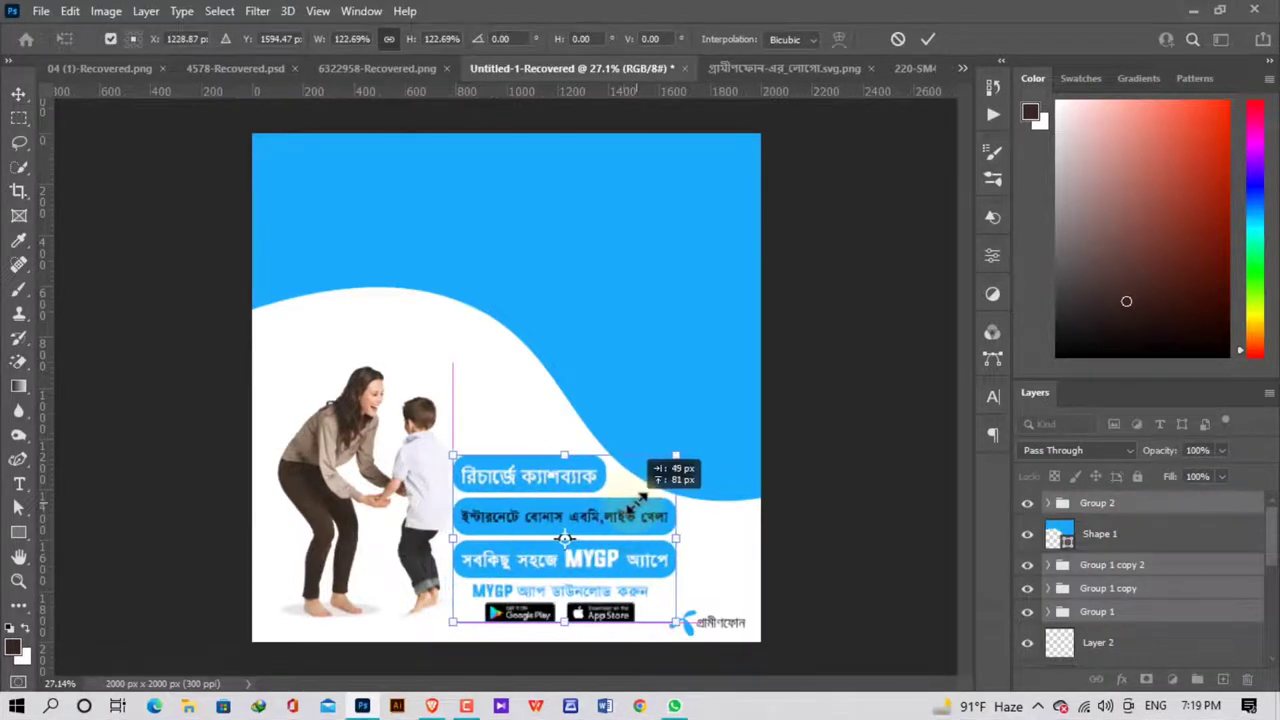
click(829, 524)
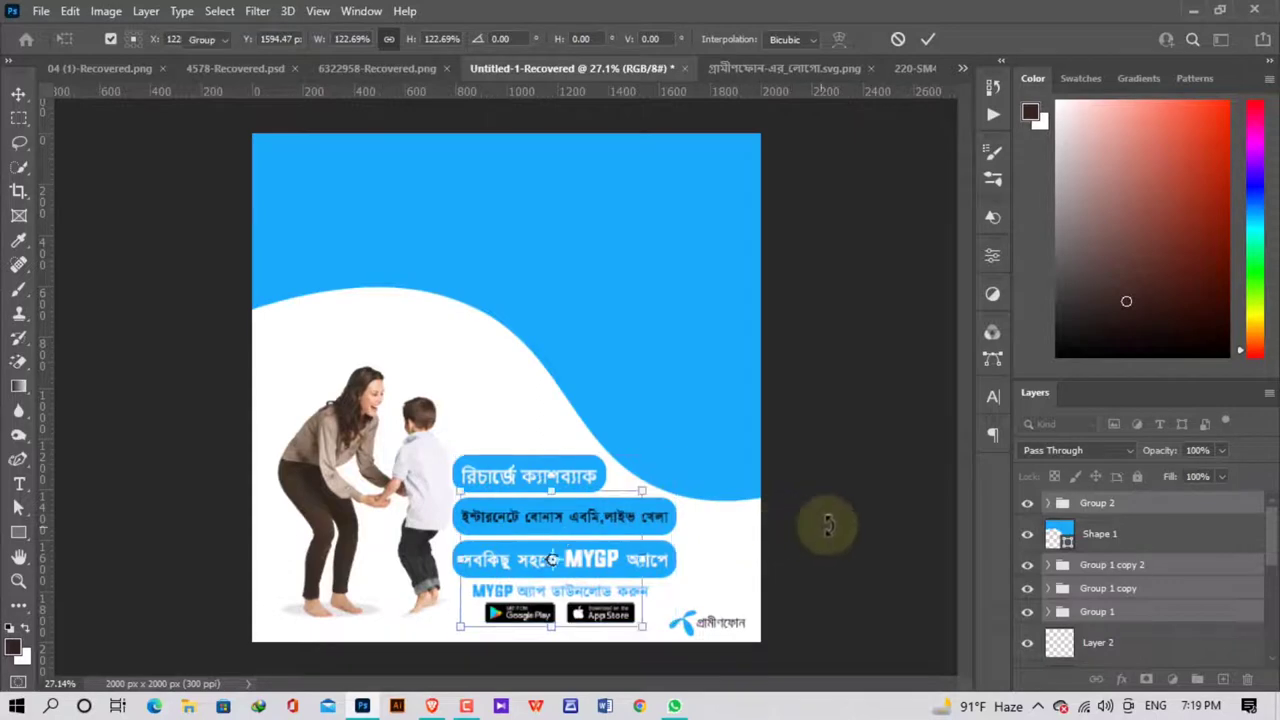
click(828, 530)
Shift the middle button and the MYGP download group slightly right.
drag(640, 529, 663, 535)
click(643, 571)
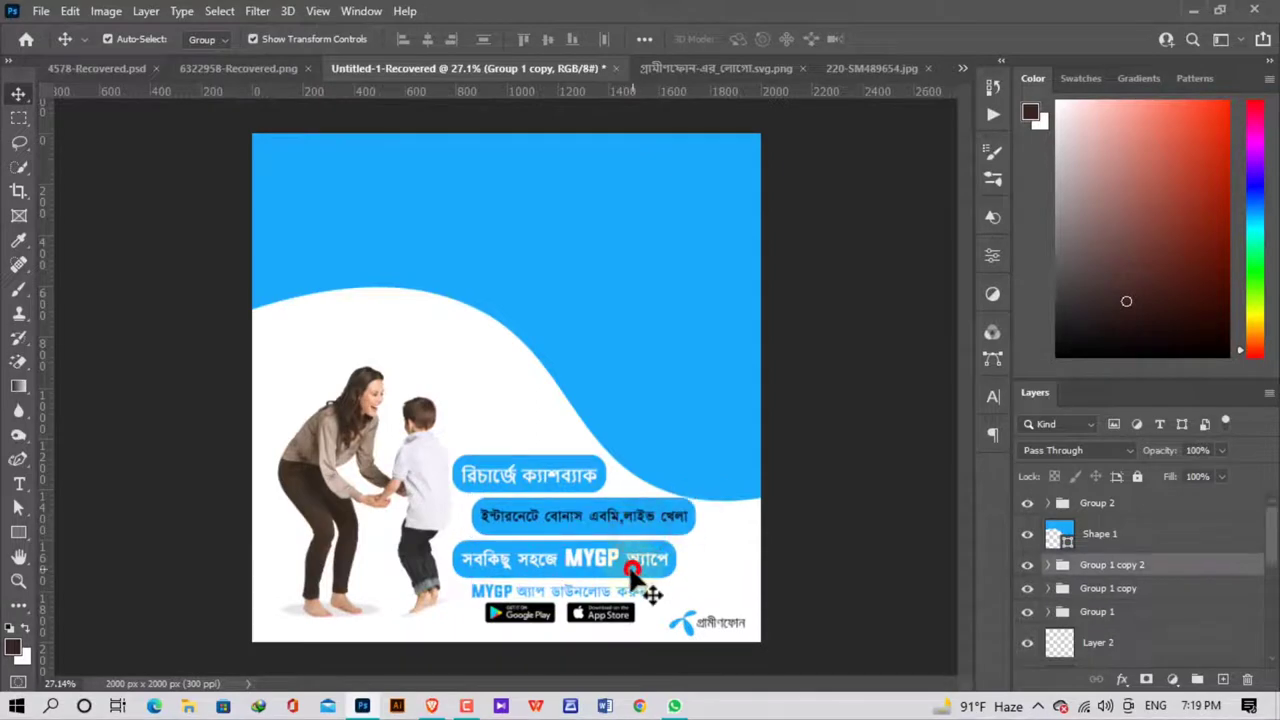
drag(596, 612, 617, 615)
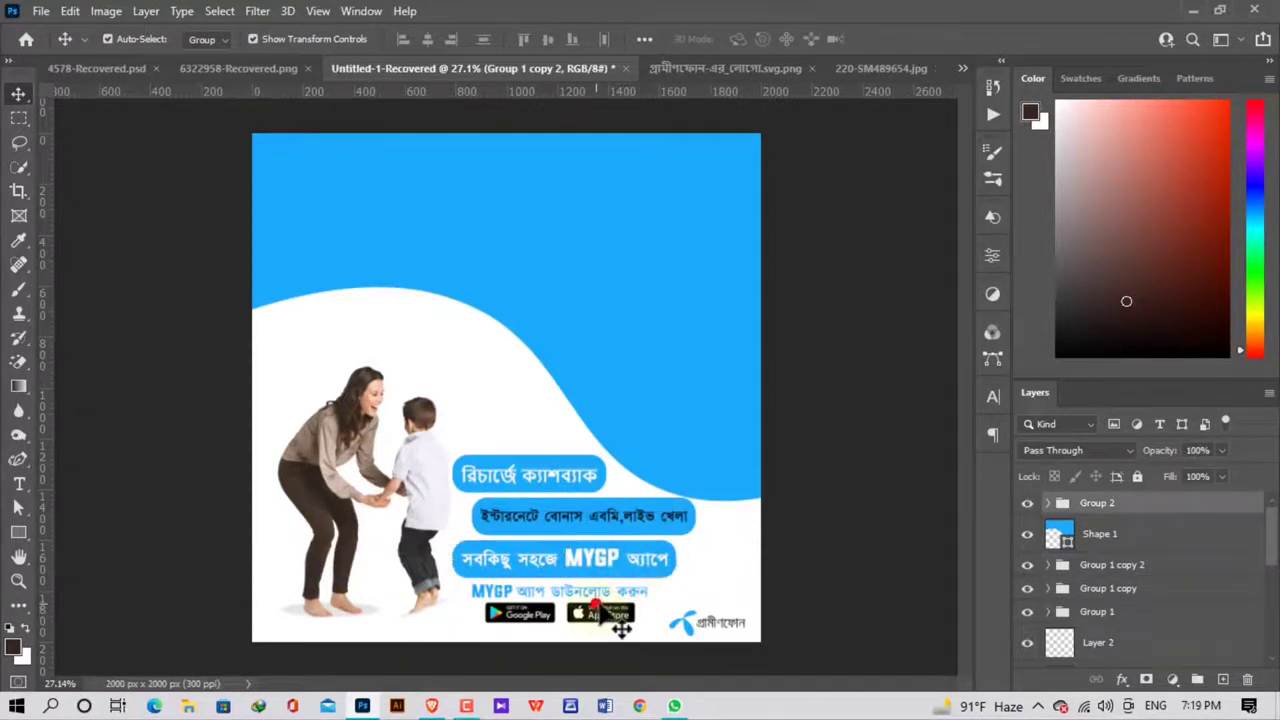
click(800, 563)
scroll(800, 563, down, 1)
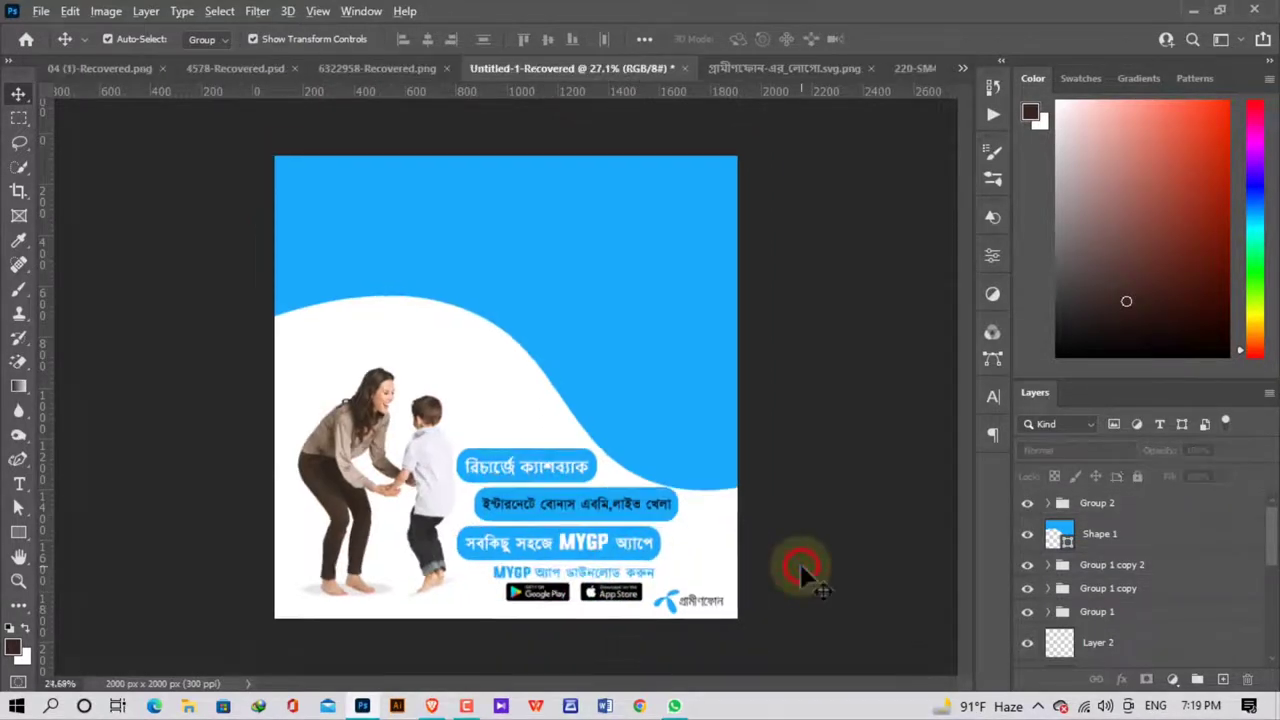
scroll(800, 563, down, 1)
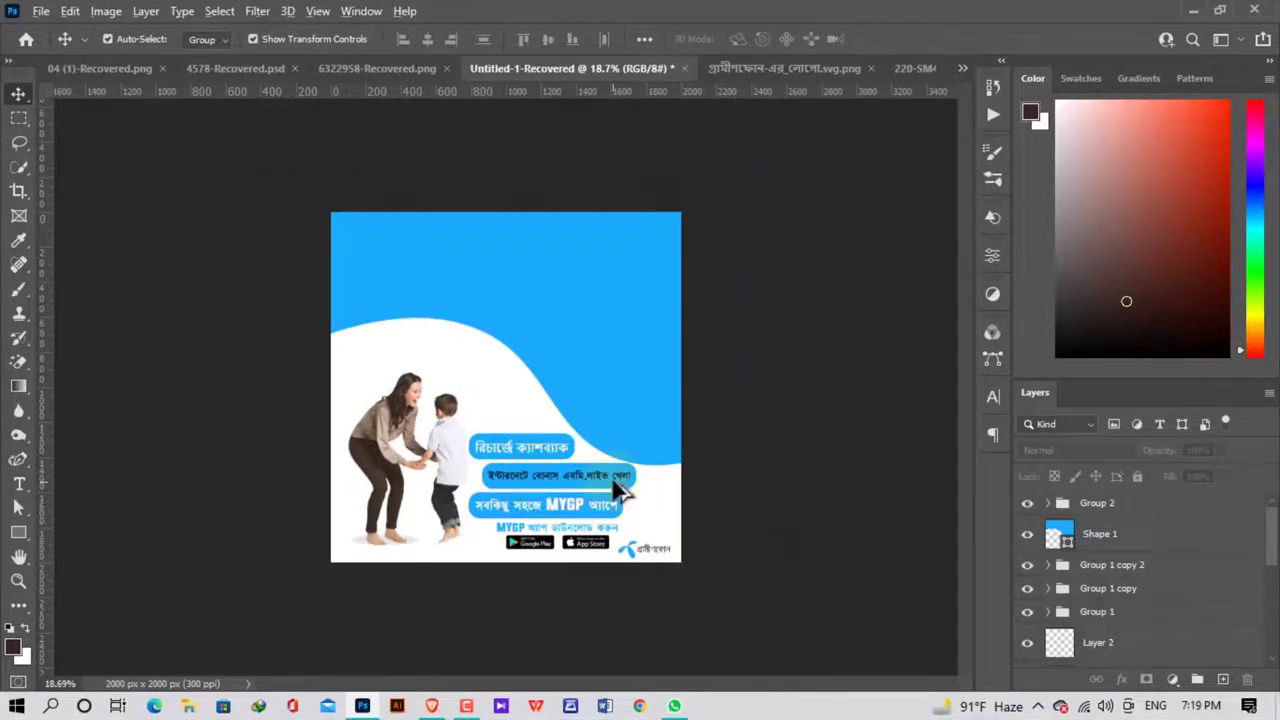
scroll(625, 495, up, 2)
scroll(640, 505, down, 1)
scroll(645, 527, up, 1)
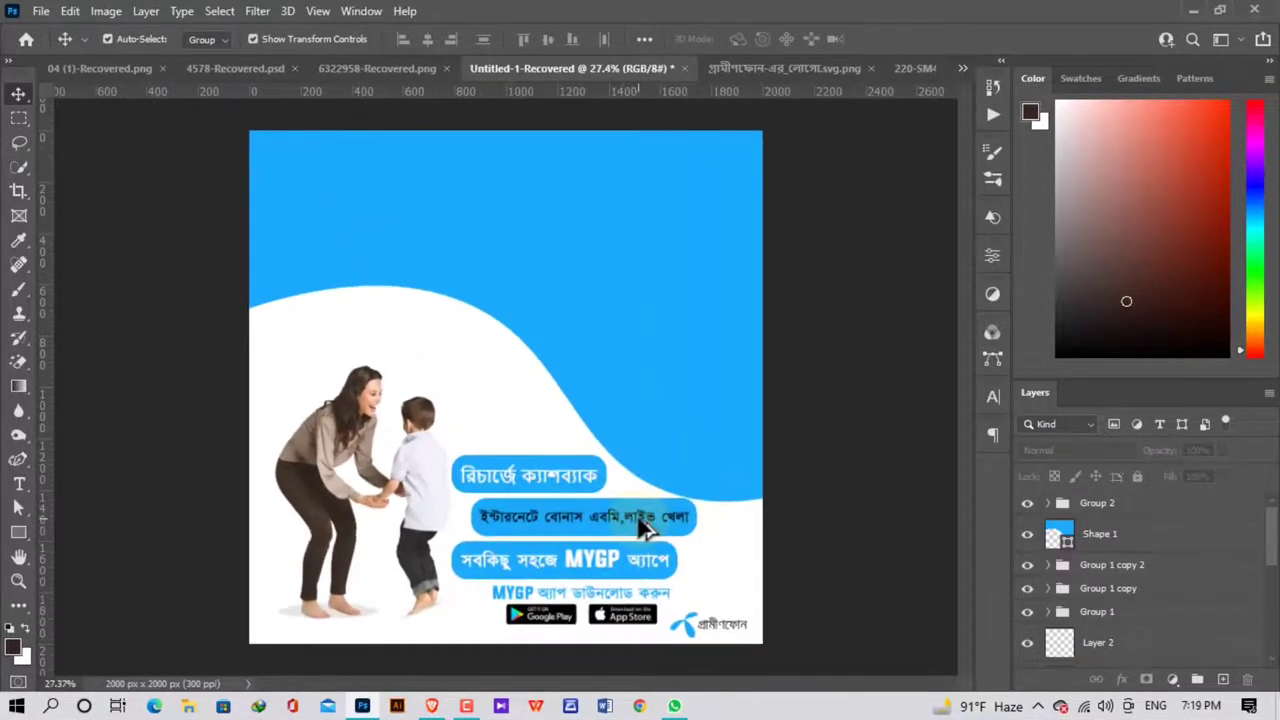
Nudge the middle Bengali text pill slightly left.
click(860, 528)
drag(641, 528, 634, 529)
click(771, 548)
scroll(829, 555, down, 1)
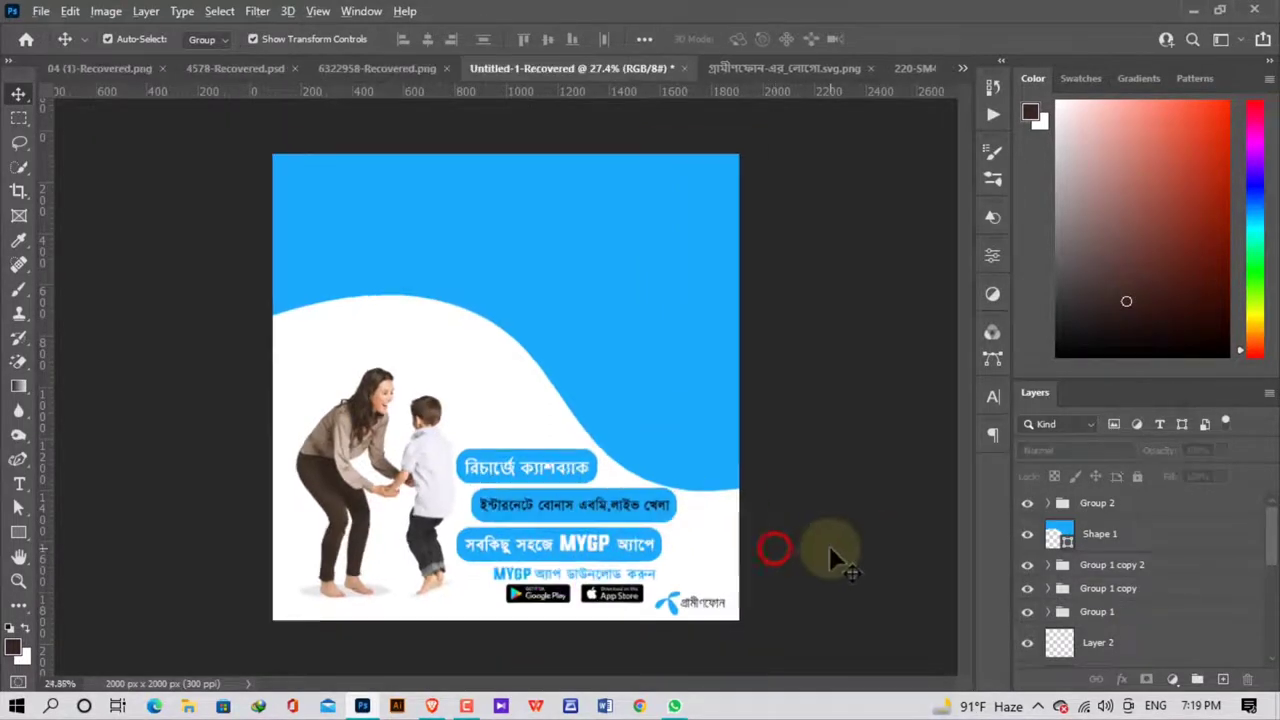
scroll(829, 555, down, 1)
scroll(464, 470, up, 1)
scroll(464, 468, up, 1)
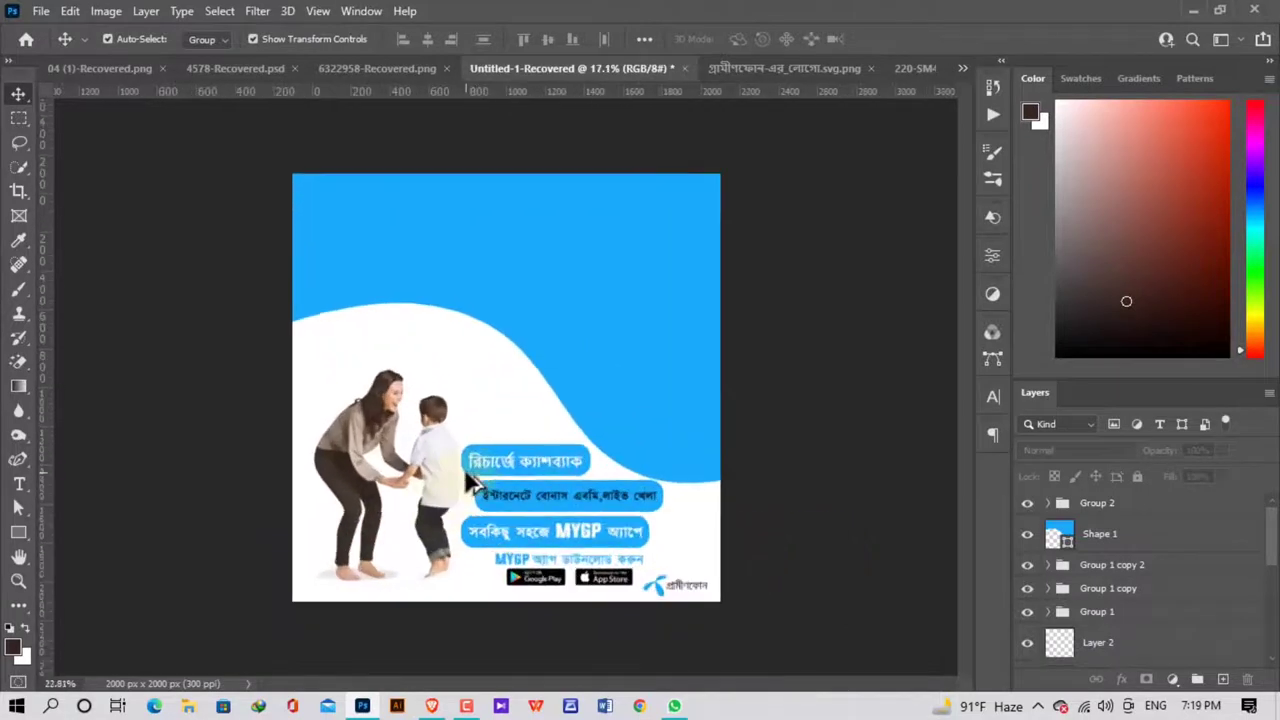
scroll(466, 472, up, 1)
Erase the 4G logo's white background with the Magic Eraser and drag it into the poster.
click(817, 472)
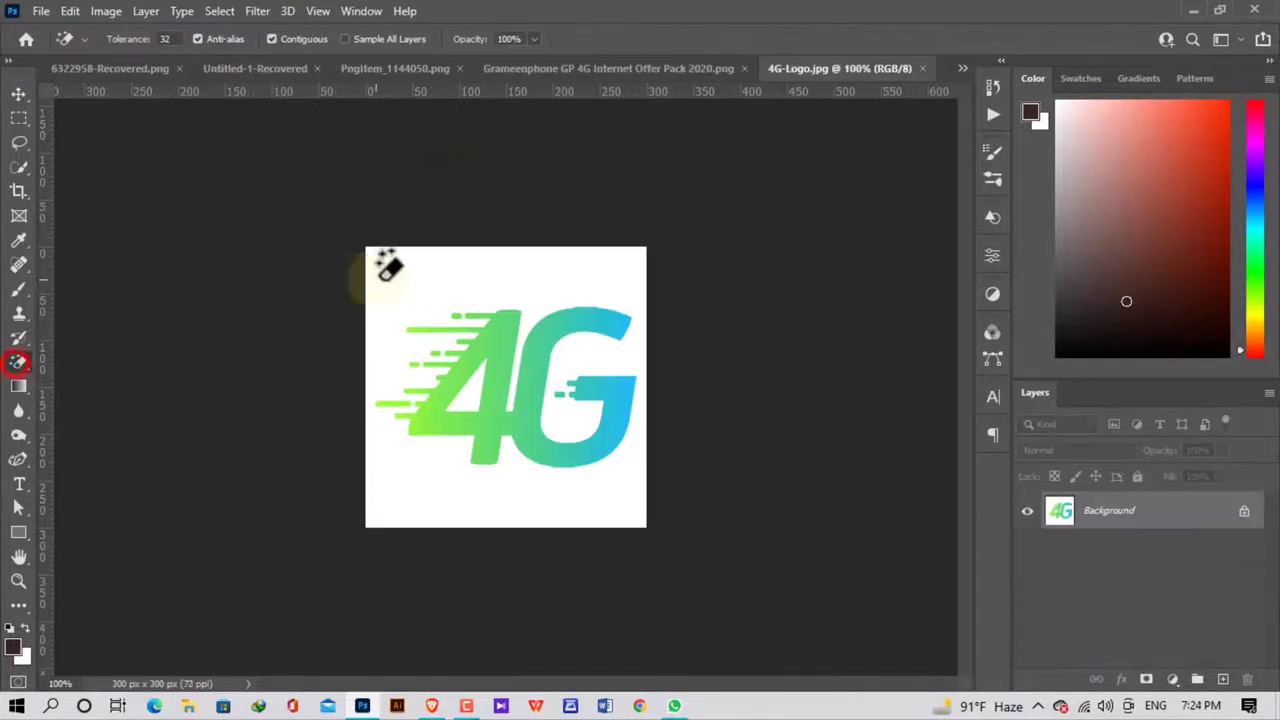
click(467, 400)
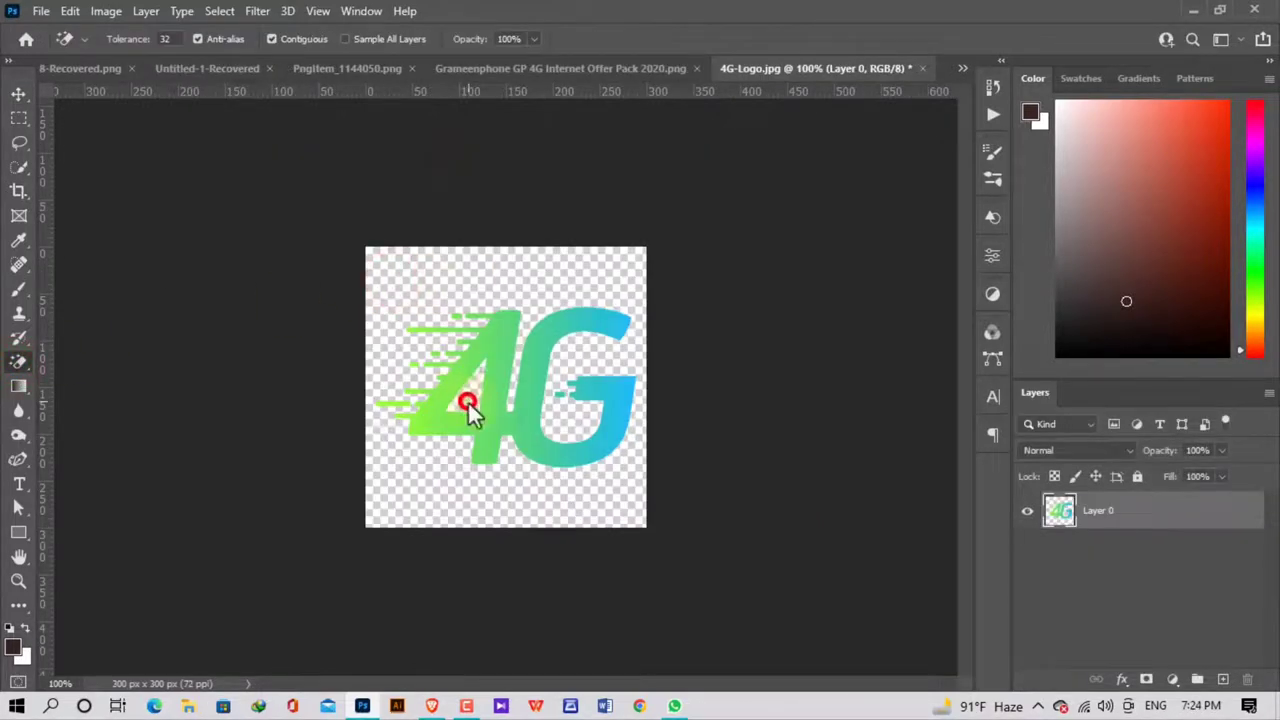
click(17, 93)
mouse_move(506, 385)
mouse_down()
mouse_move(212, 85)
mouse_move(414, 294)
mouse_up()
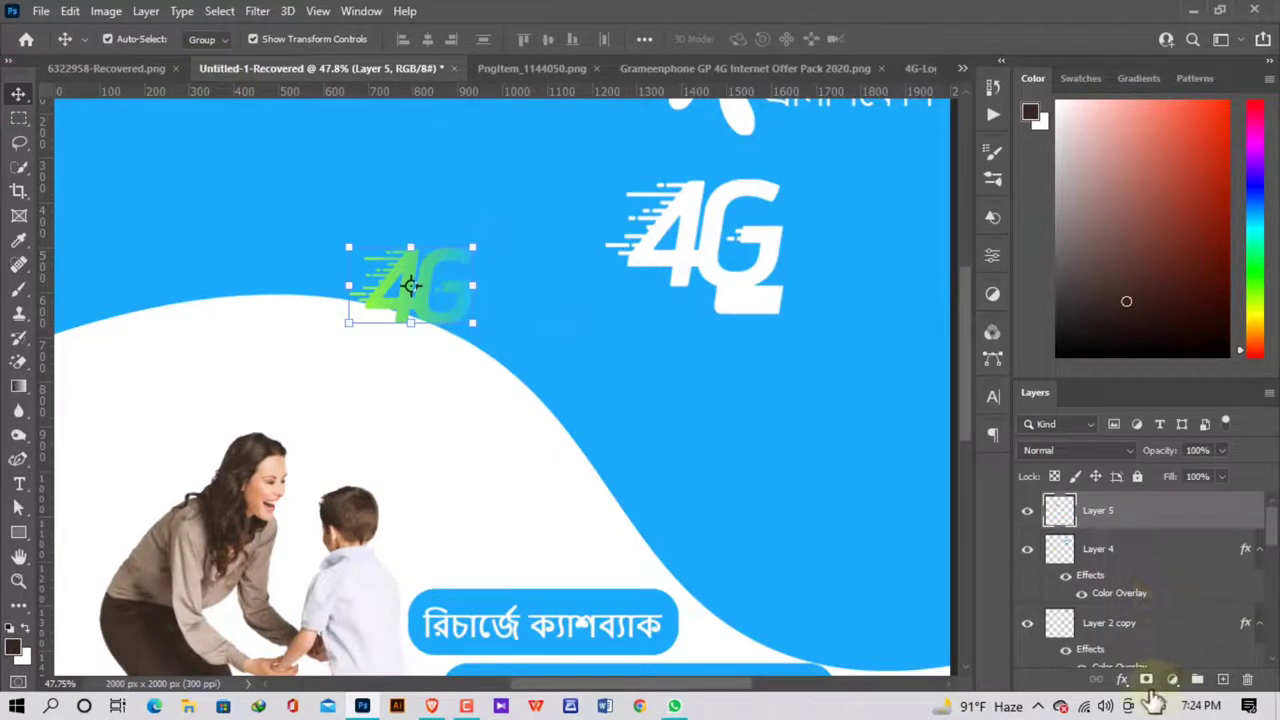
Give the new 4G a white Color Overlay and put it in place of the deleted old 4G.
click(1123, 680)
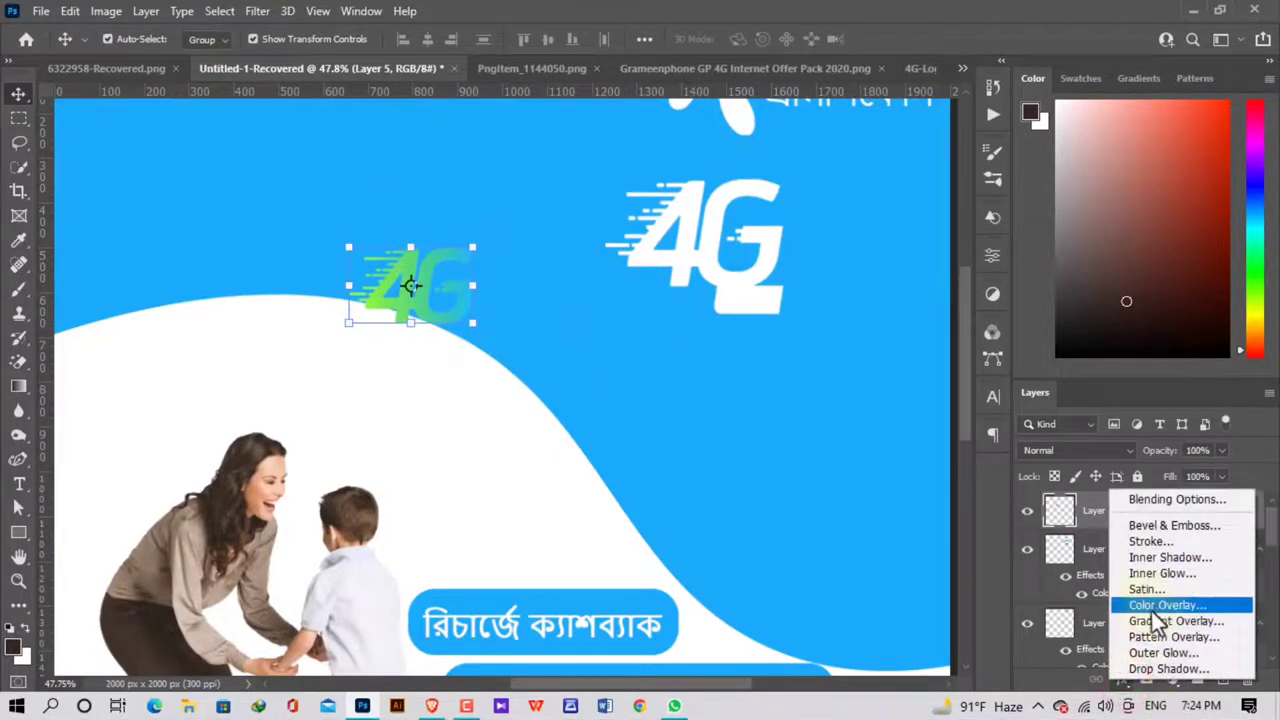
click(1152, 608)
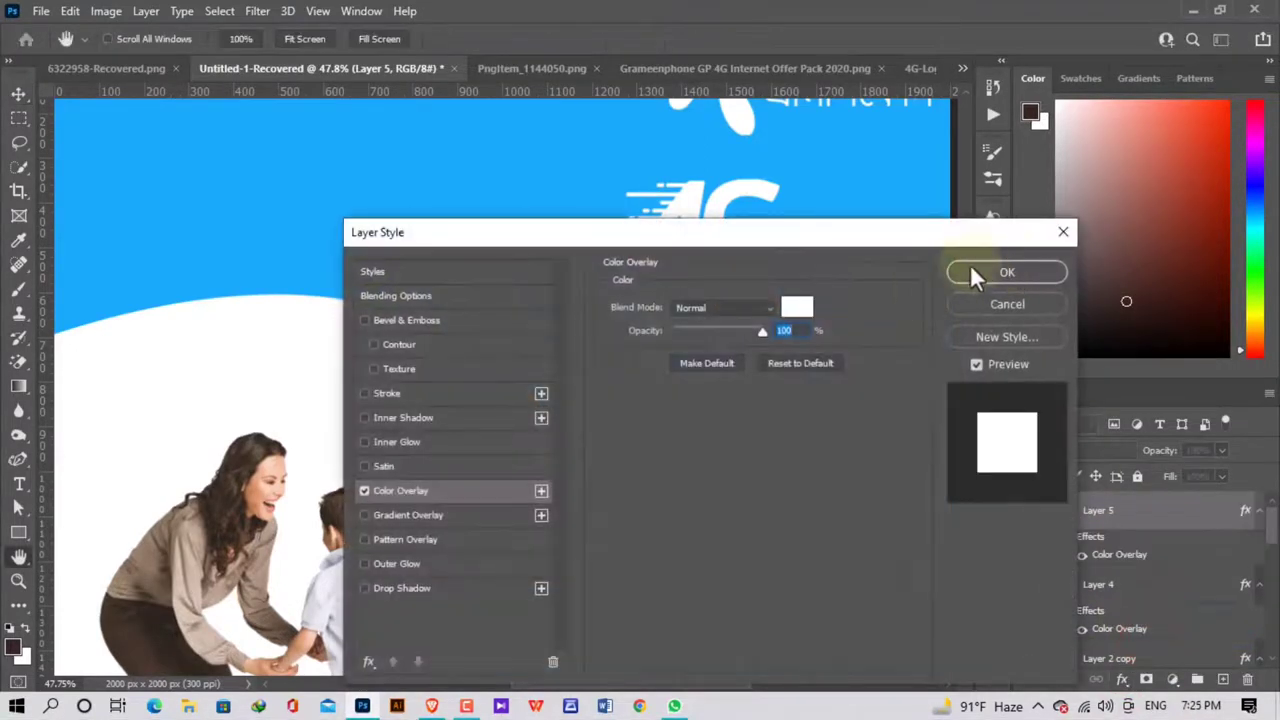
click(975, 272)
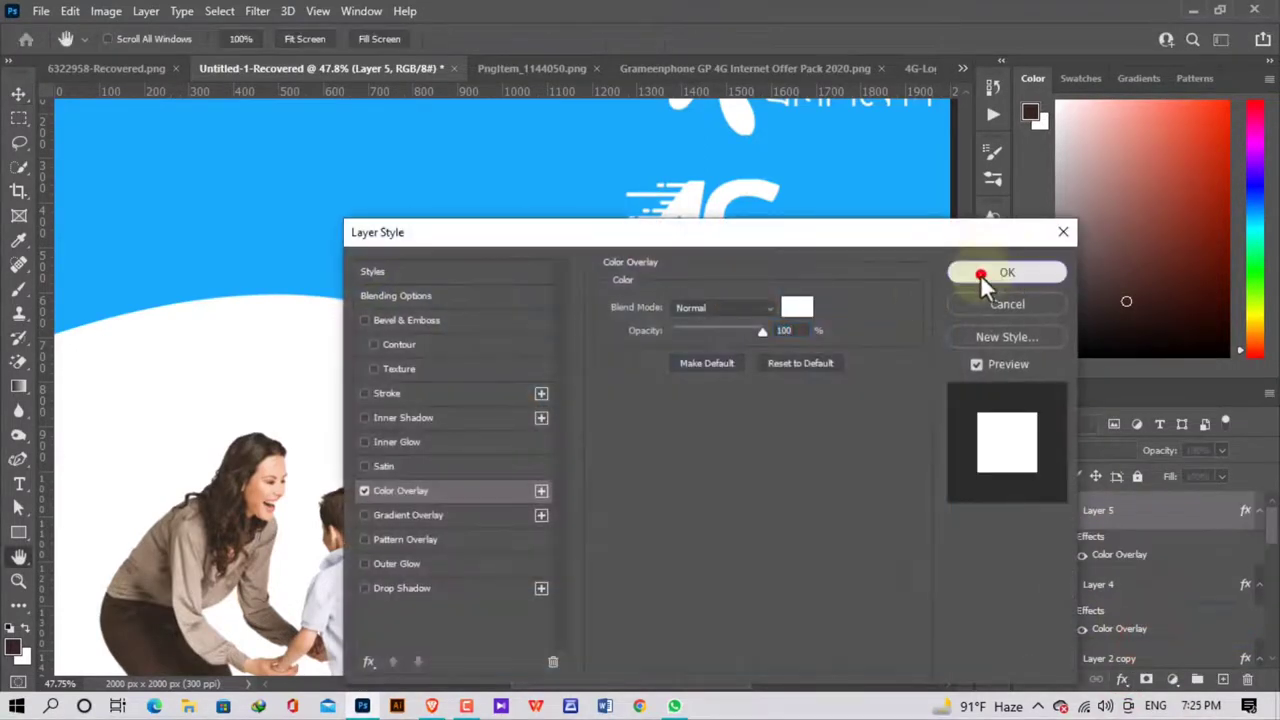
key(v)
click(710, 245)
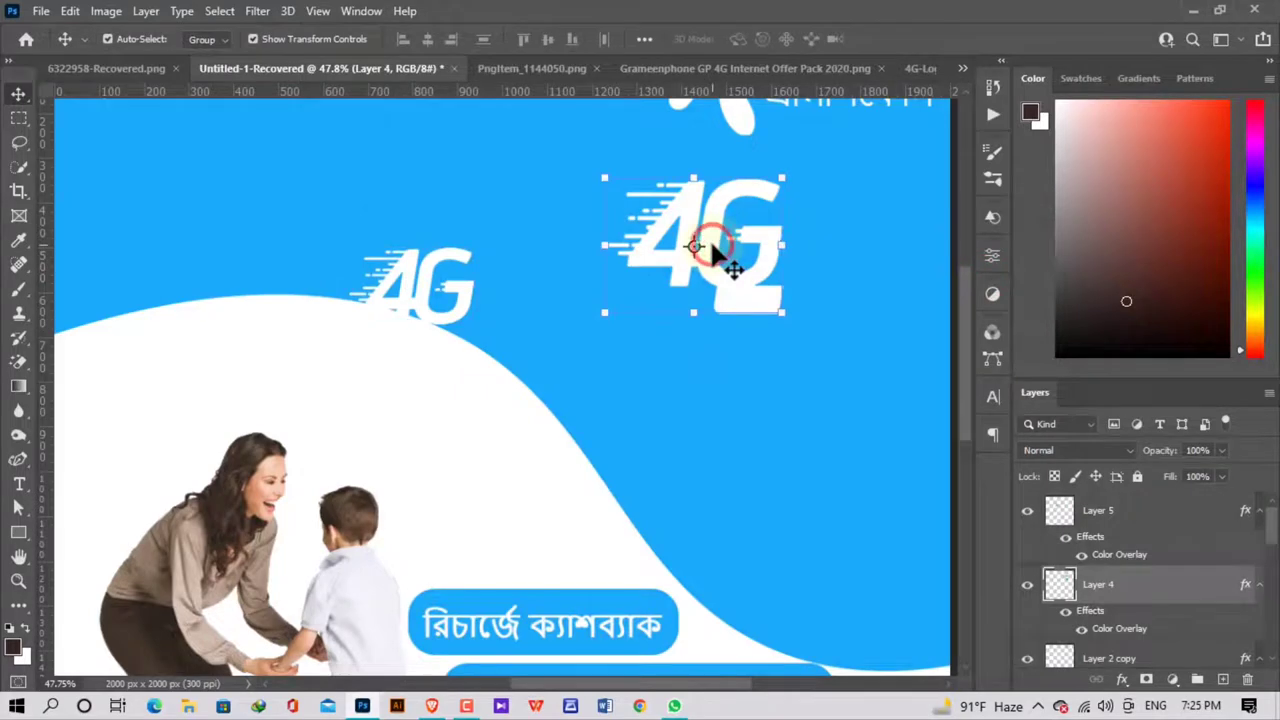
key(Delete)
drag(428, 313, 686, 236)
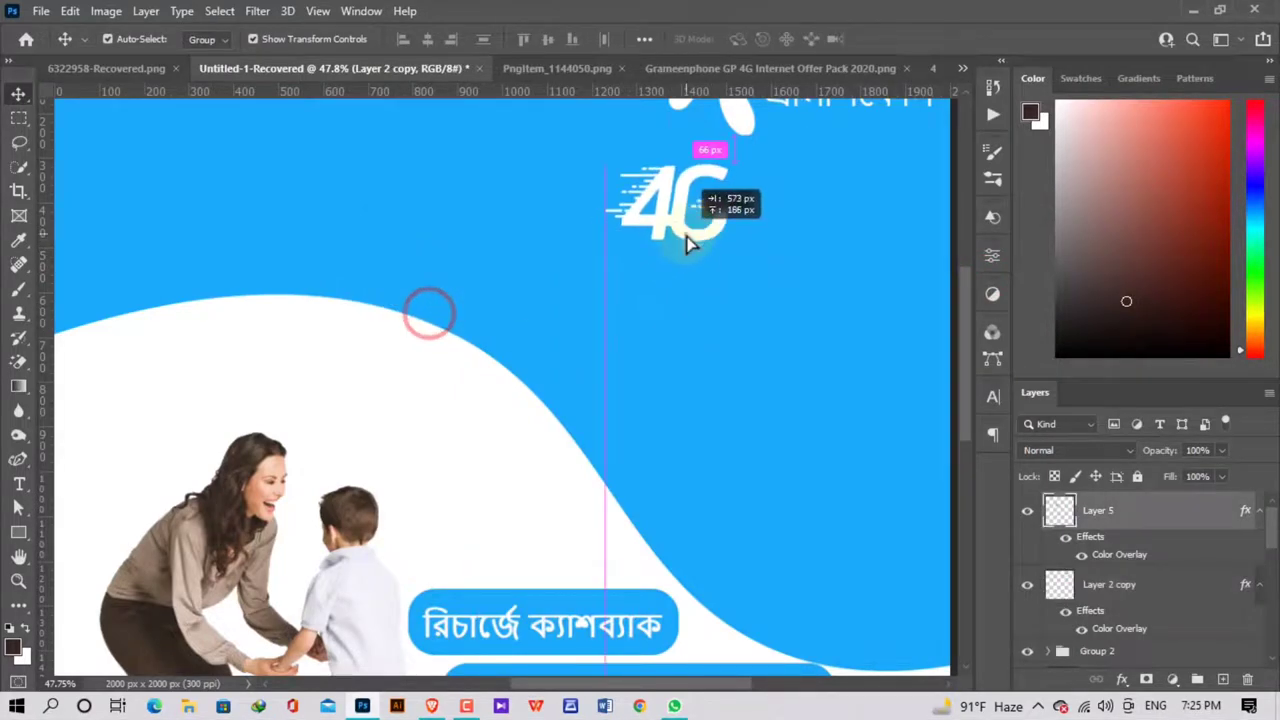
Enlarge the new 4G to about 114% and shift it slightly right.
scroll(698, 263, down, 1)
scroll(700, 214, down, 1)
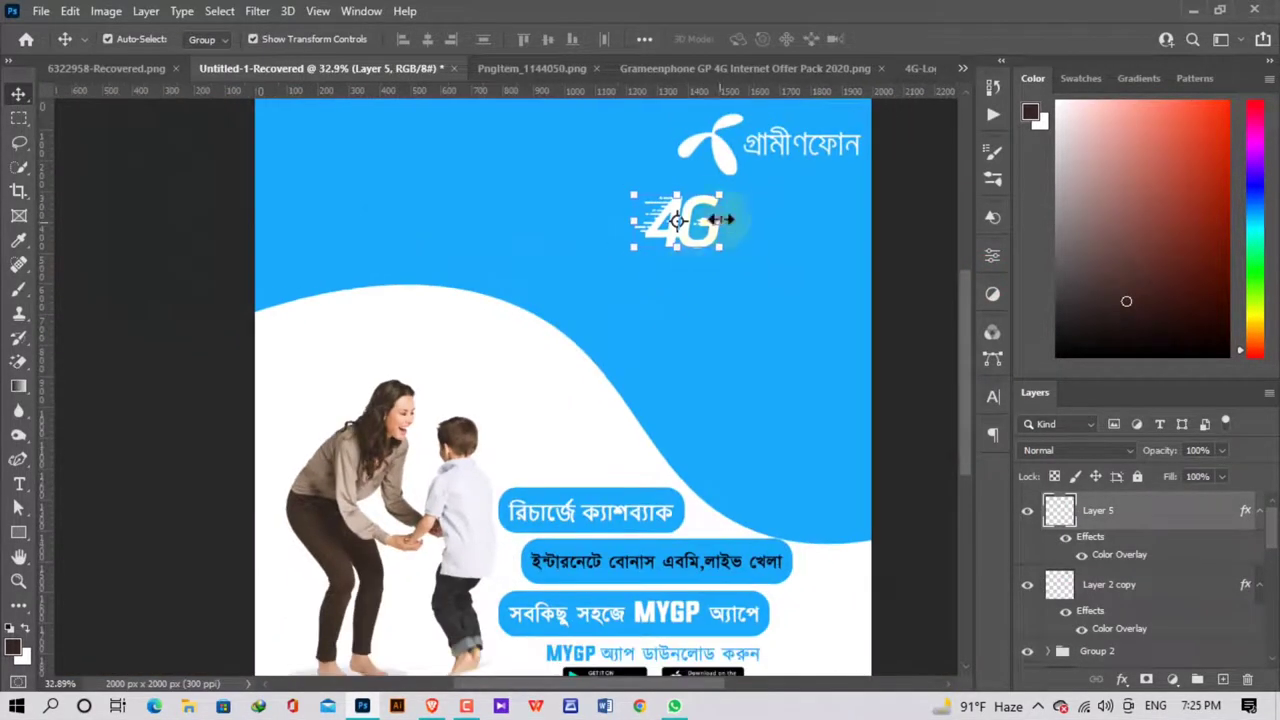
click(719, 197)
drag(719, 197, 728, 190)
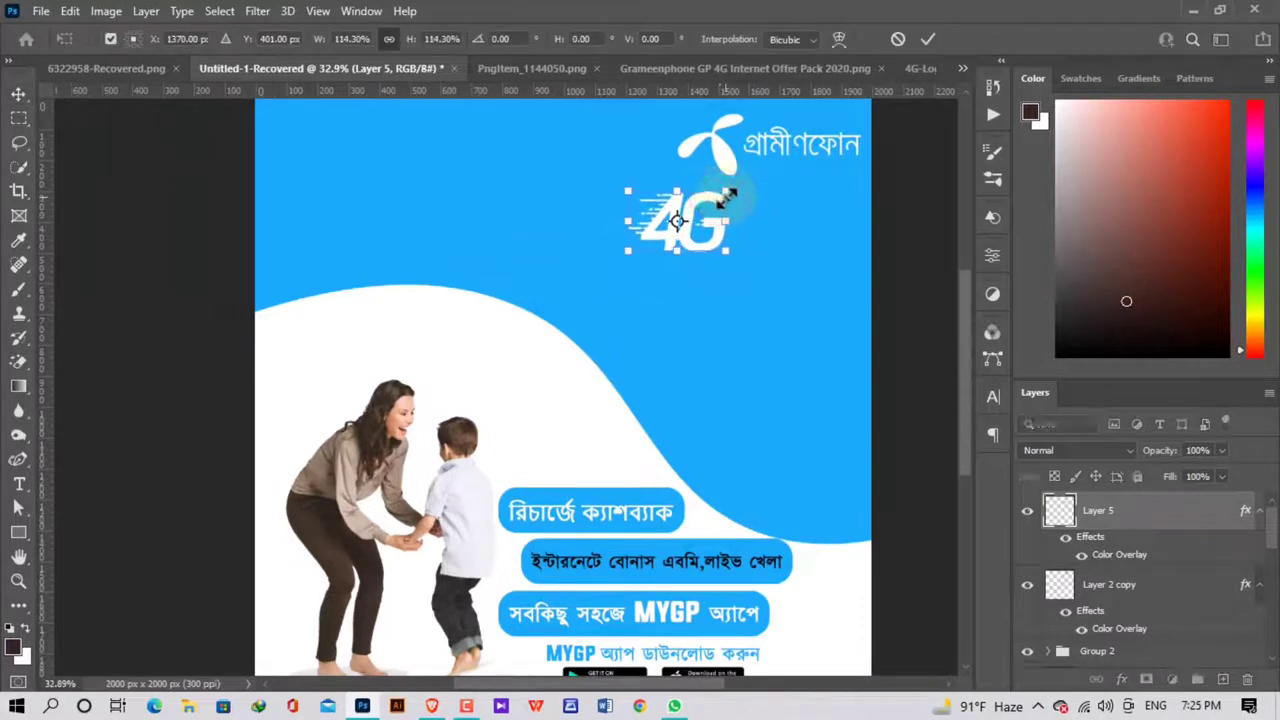
drag(722, 235, 744, 235)
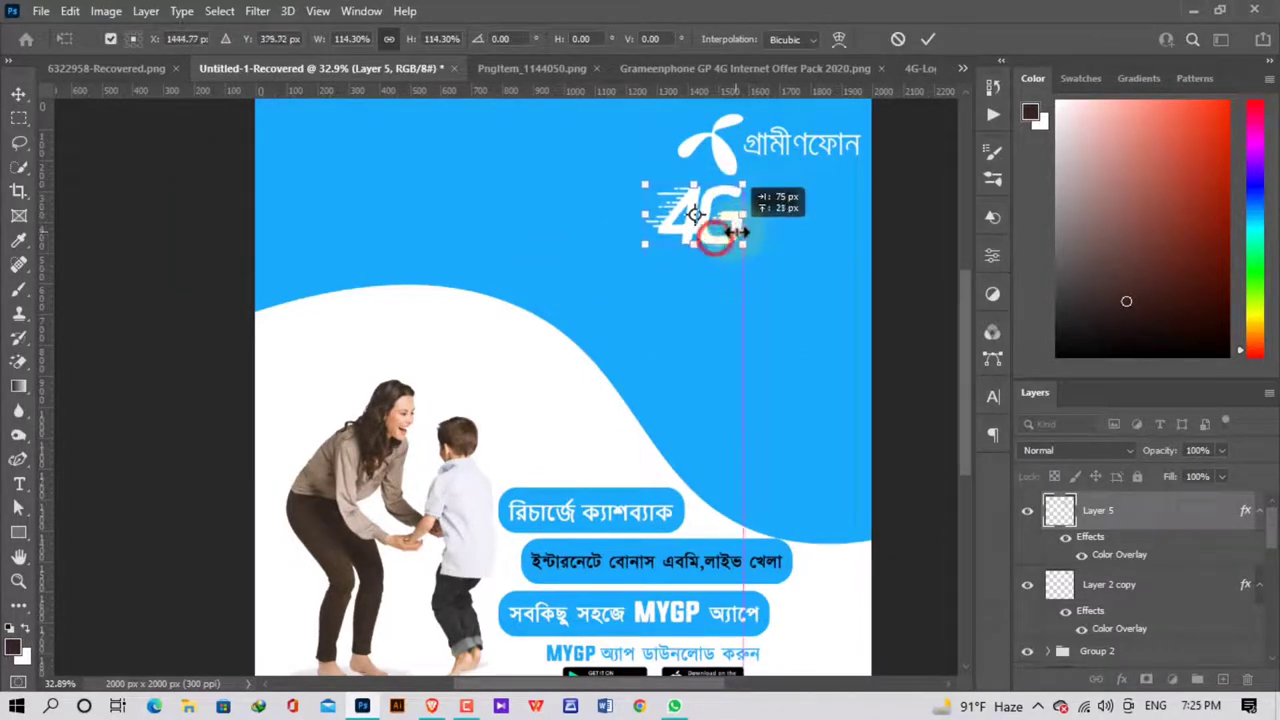
scroll(752, 190, down, 1)
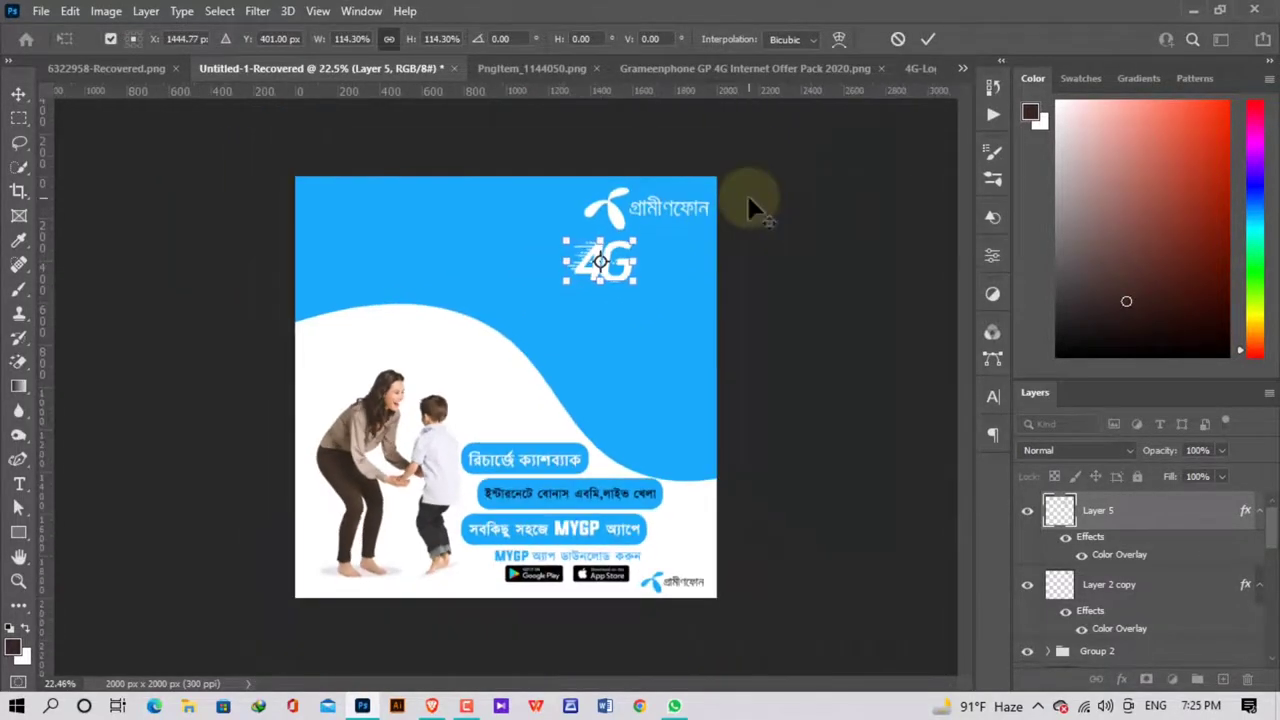
scroll(747, 194, down, 1)
scroll(600, 250, up, 1)
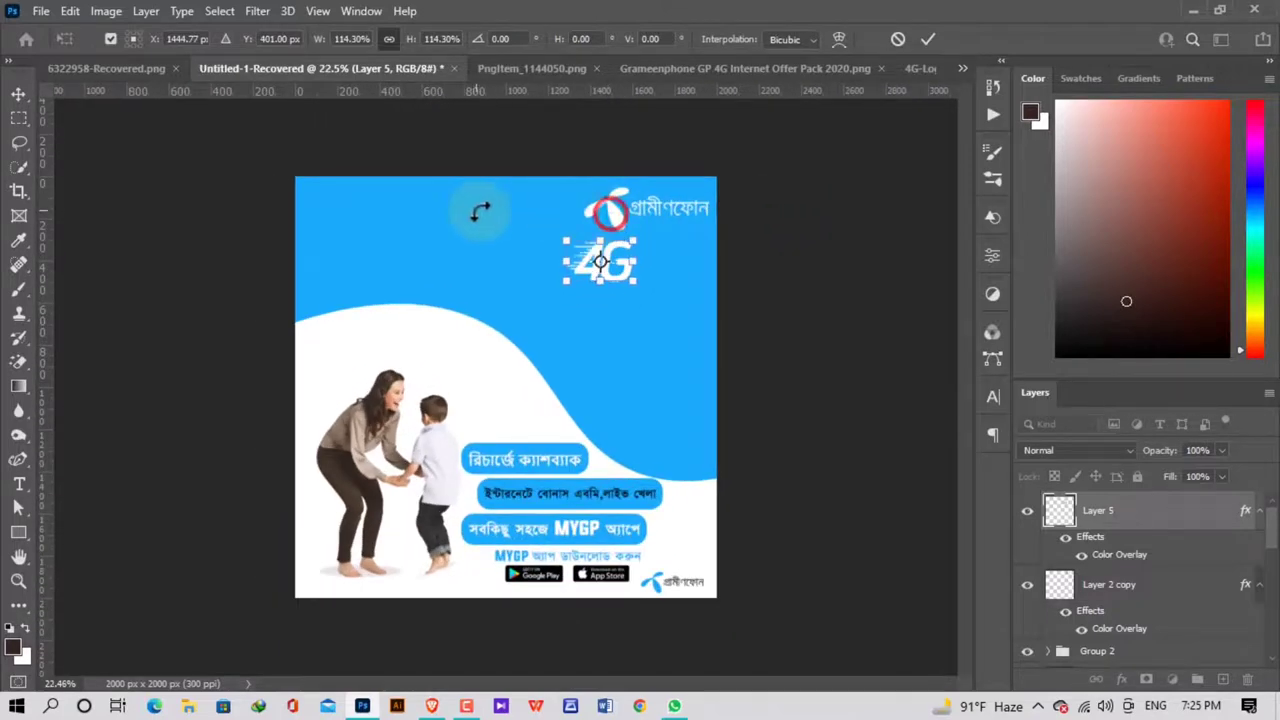
key(Return)
Align the Grameenphone logo to the horizontal centre and top edge of the poster.
drag(620, 215, 455, 205)
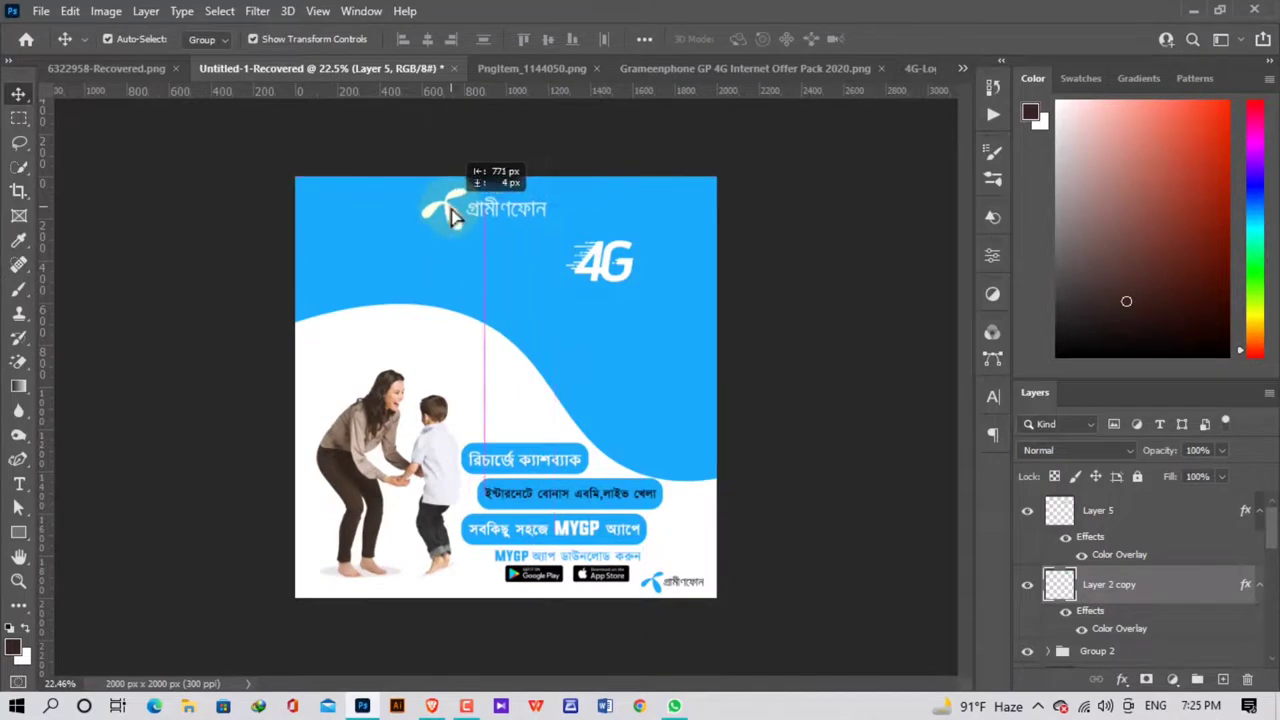
drag(455, 205, 457, 214)
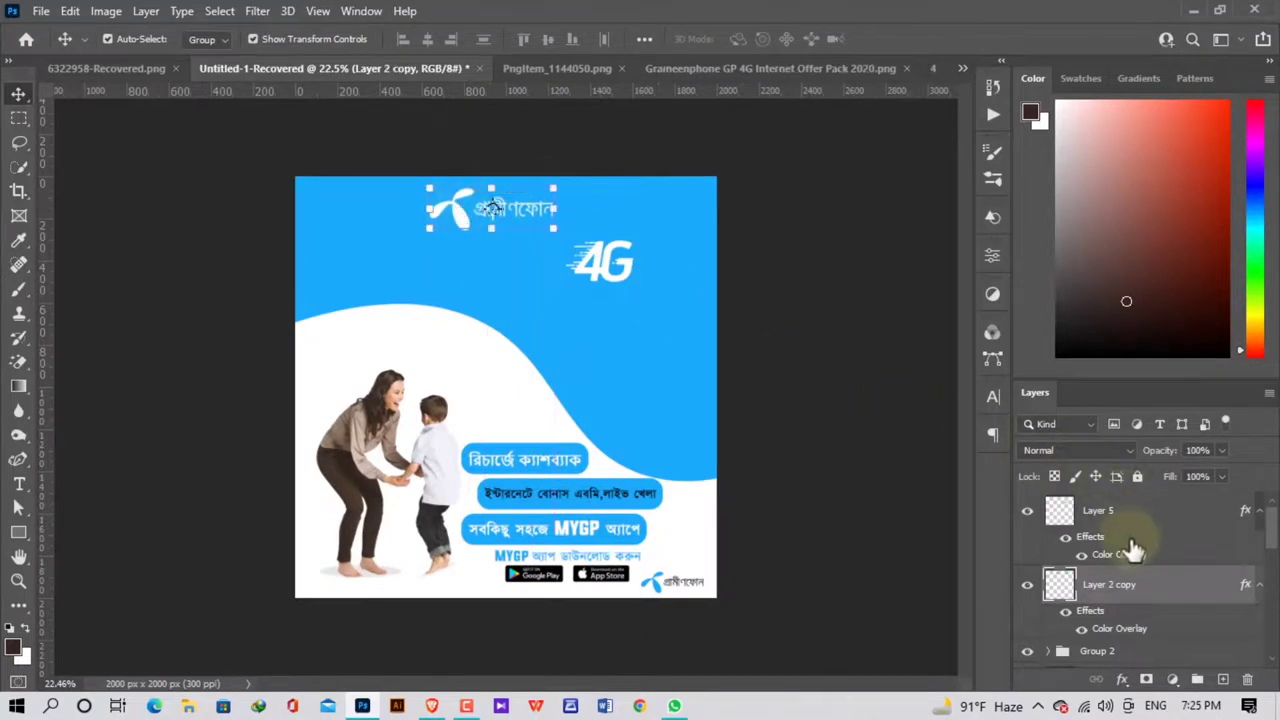
scroll(1270, 540, down, 5)
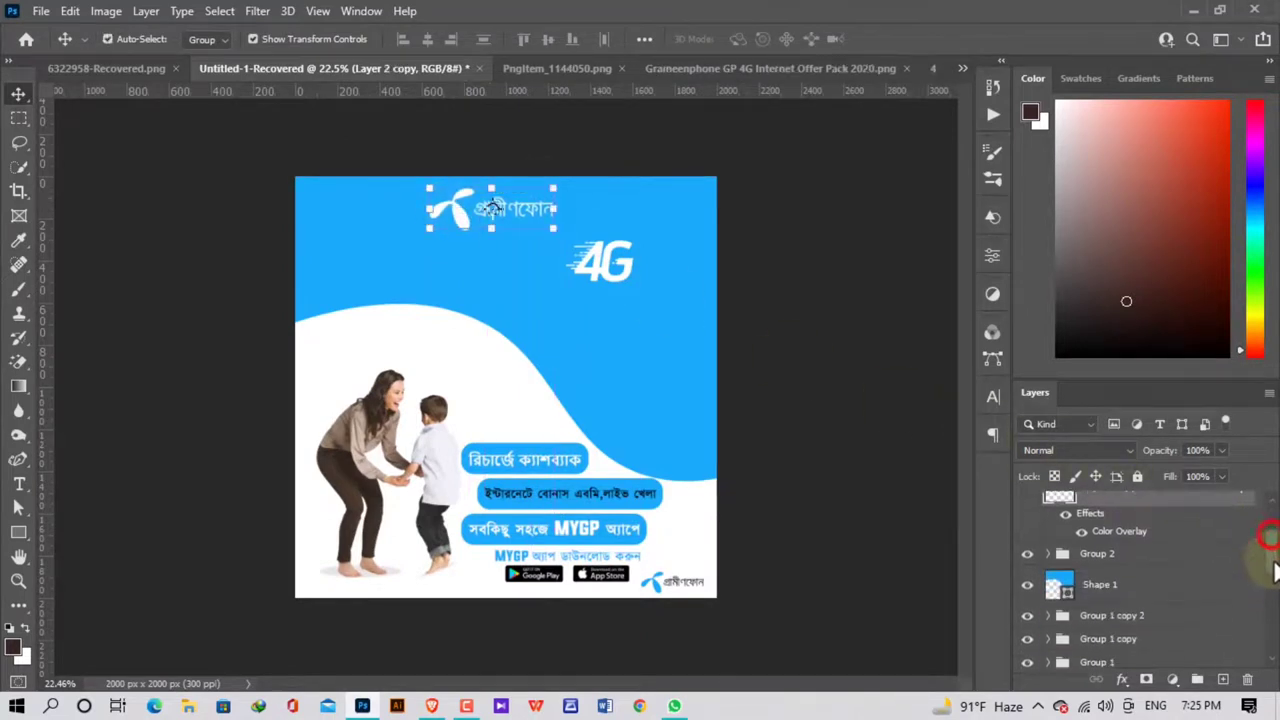
click(1172, 648)
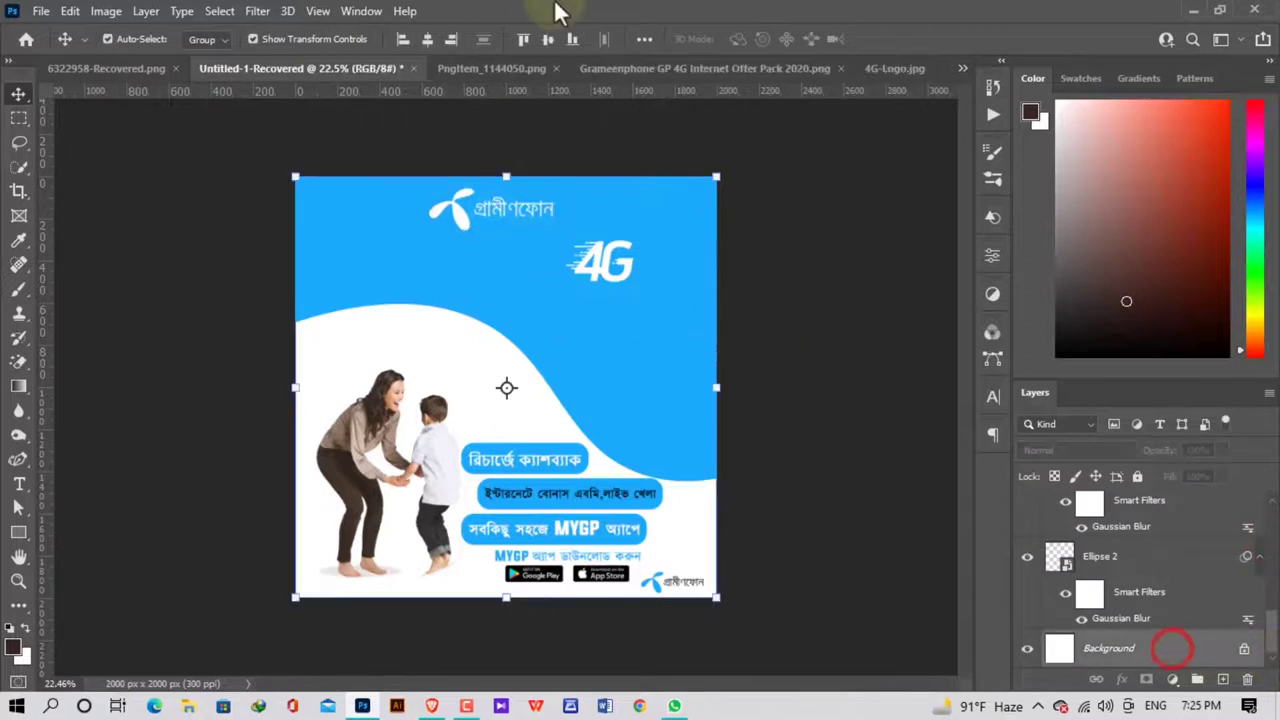
click(427, 38)
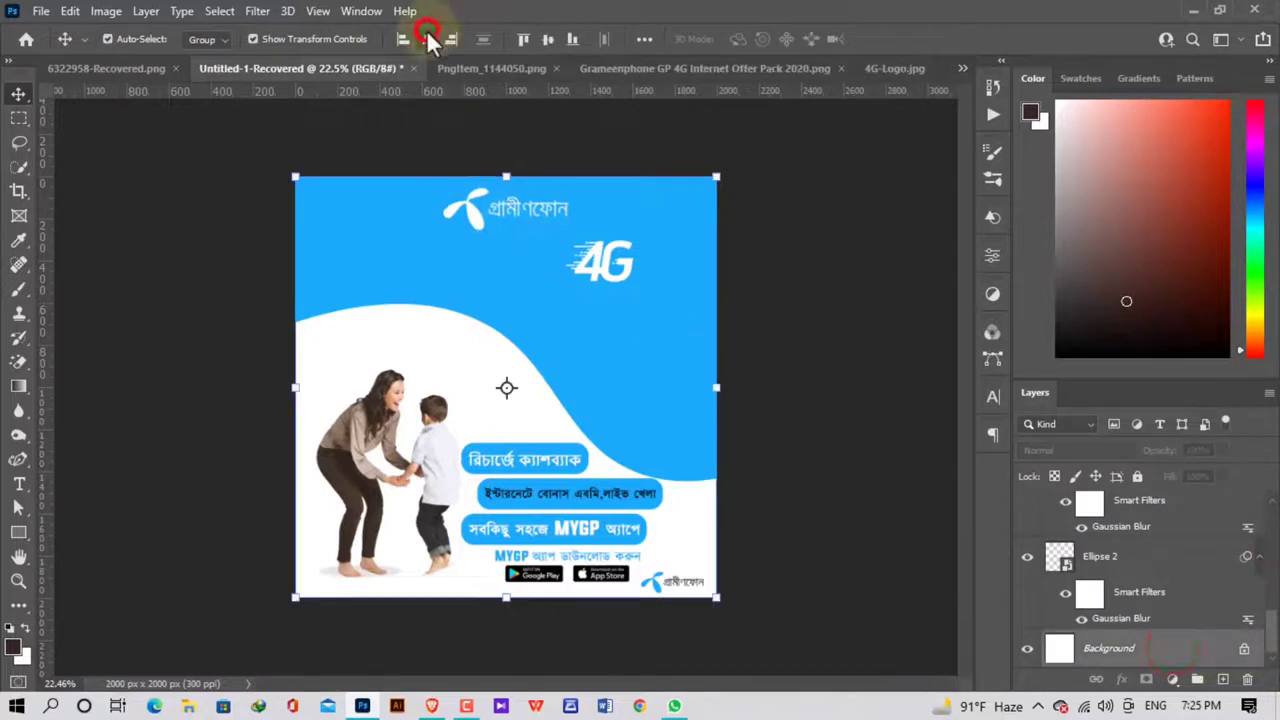
click(545, 41)
click(523, 39)
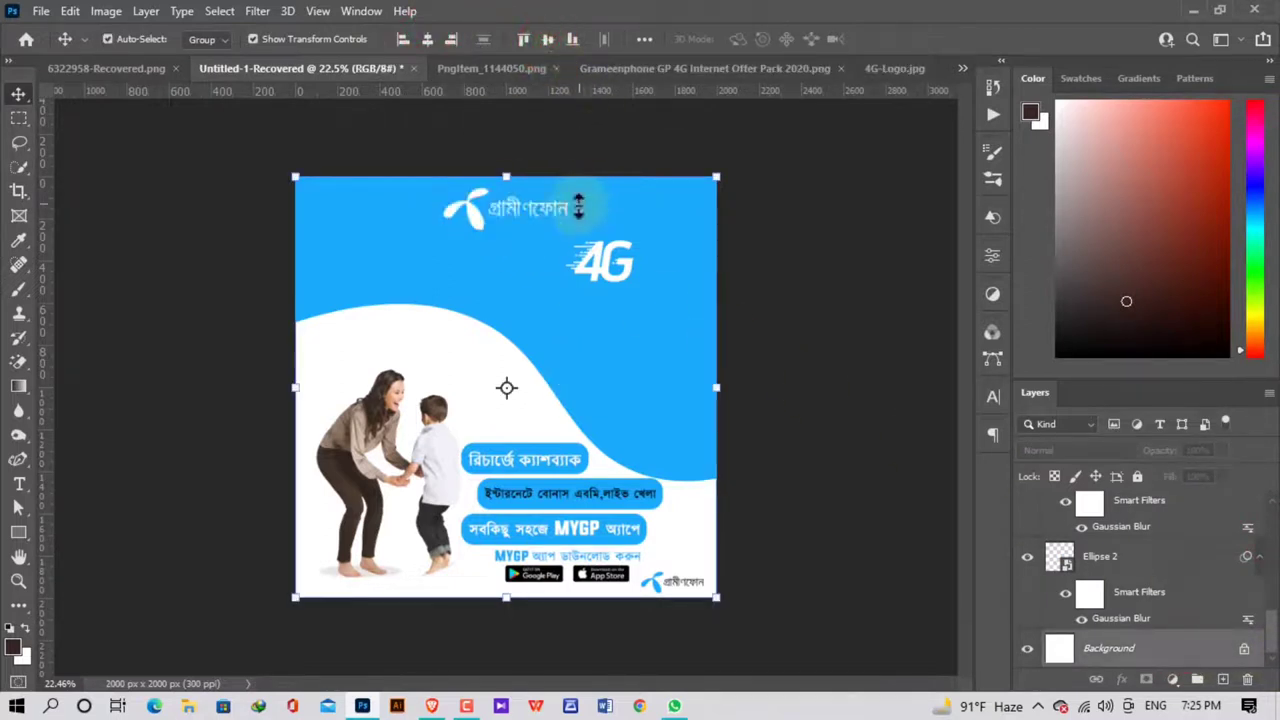
click(799, 238)
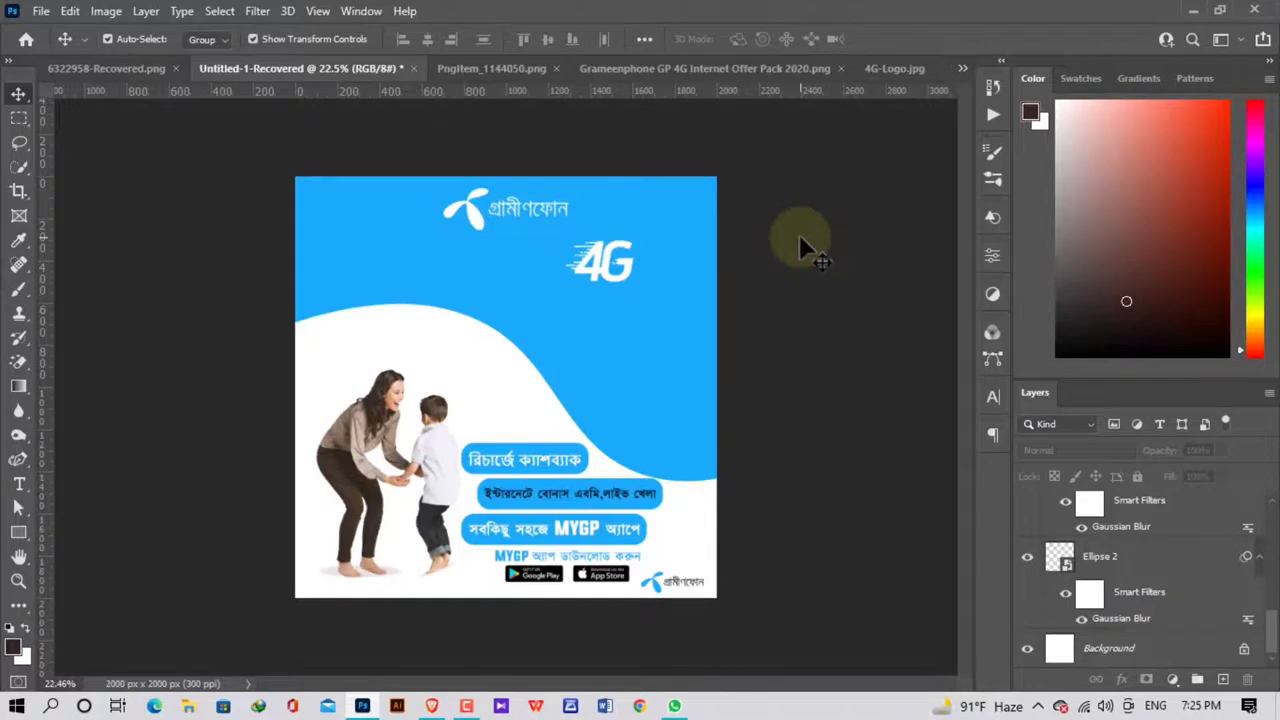
Shrink the second headline line and move the 4G logo left of the হাতে text.
drag(608, 288, 612, 289)
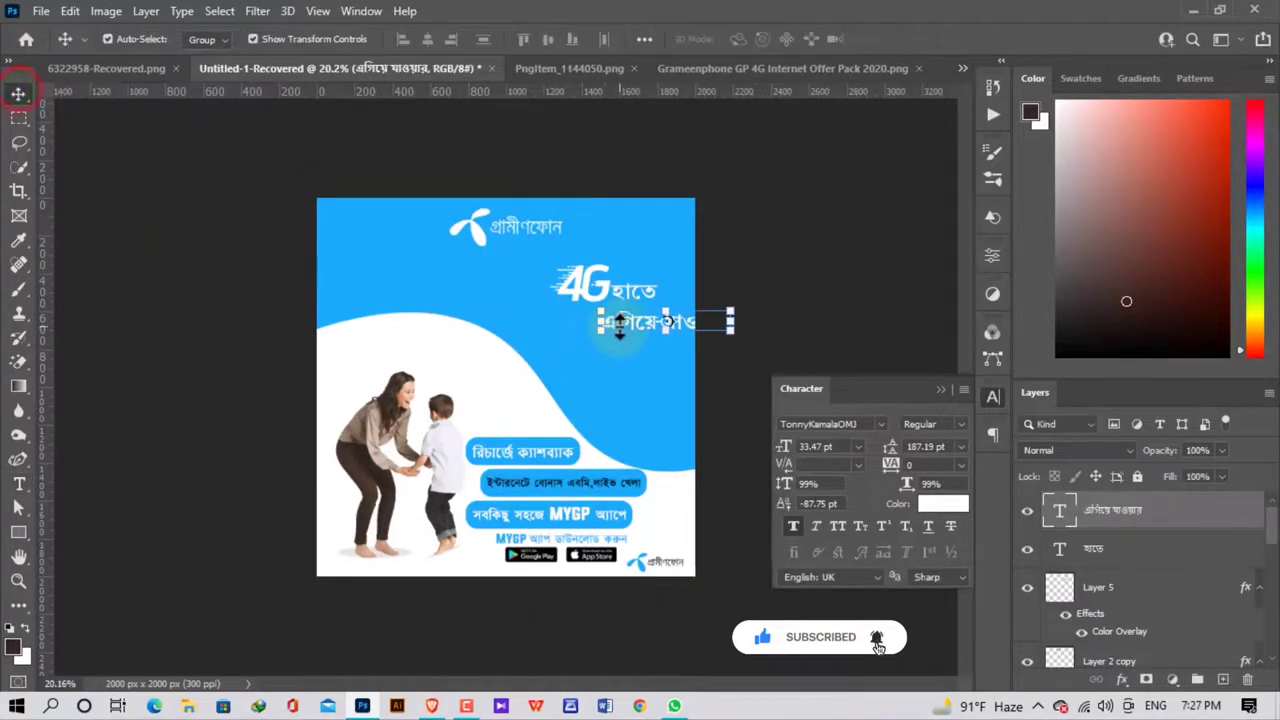
mouse_move(706, 325)
mouse_down()
mouse_move(666, 337)
mouse_move(668, 312)
mouse_up()
key(ctrl+0)
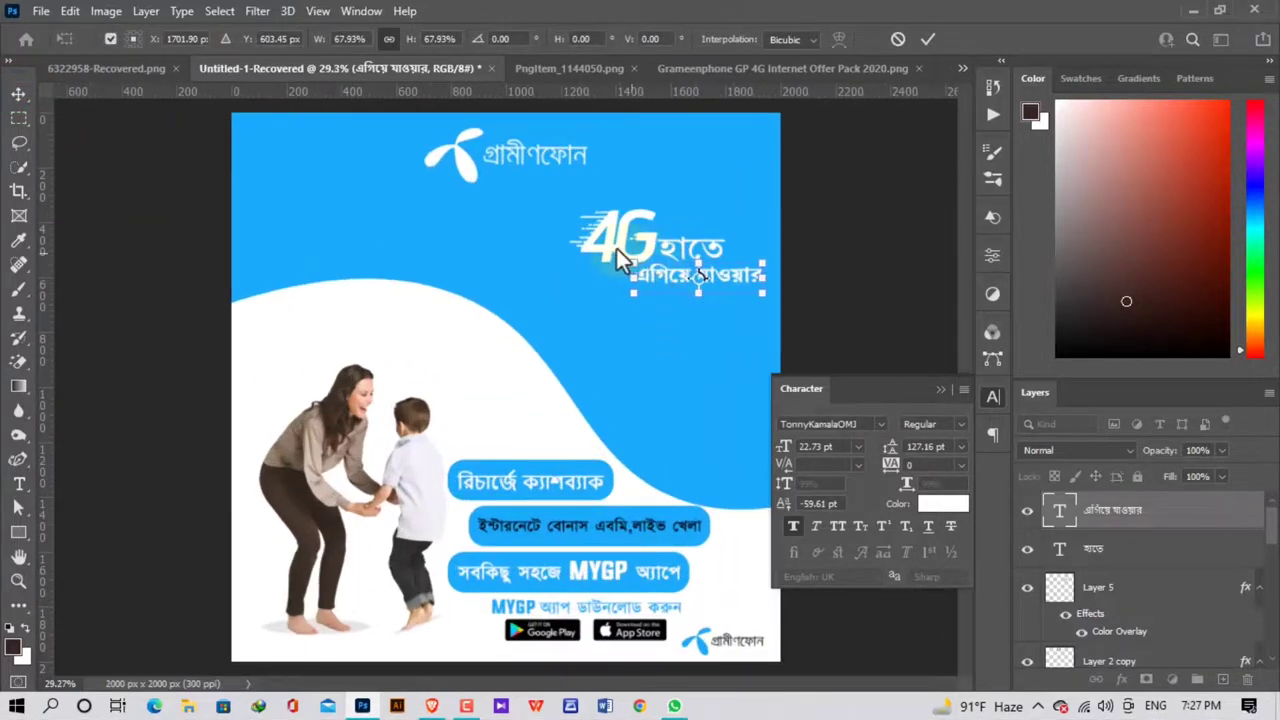
text(170)
key(Return)
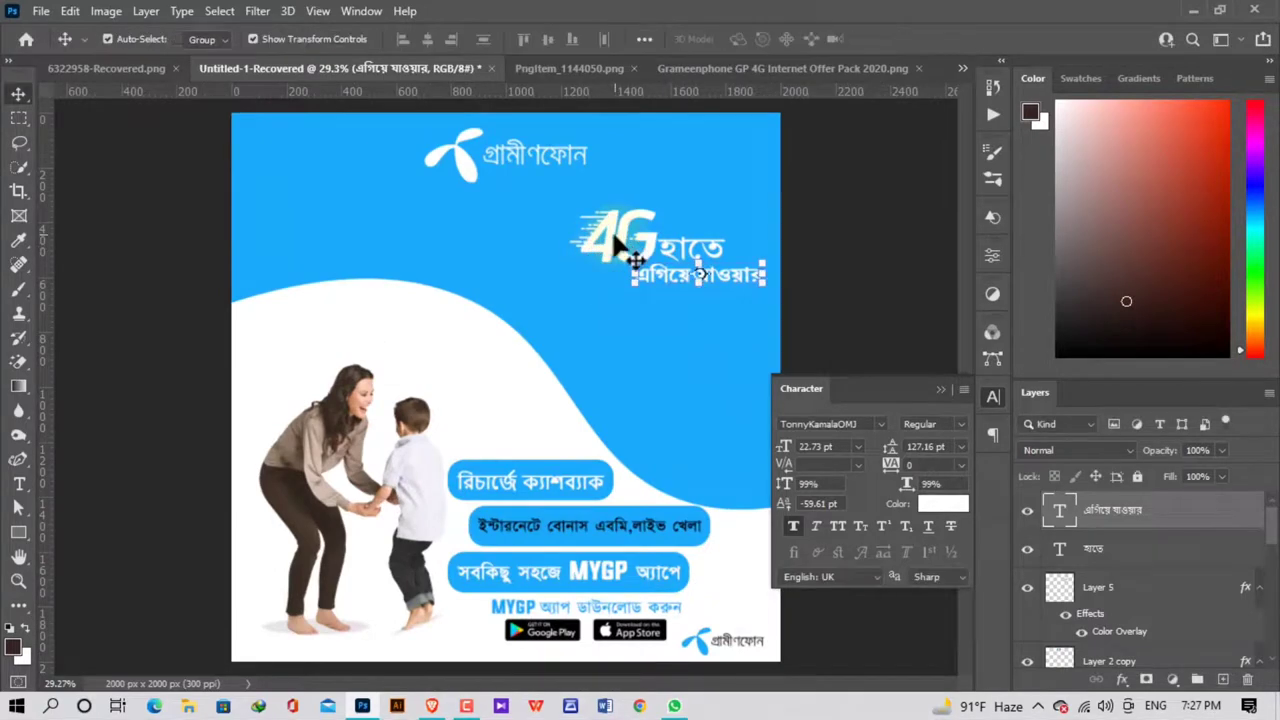
drag(622, 249, 575, 249)
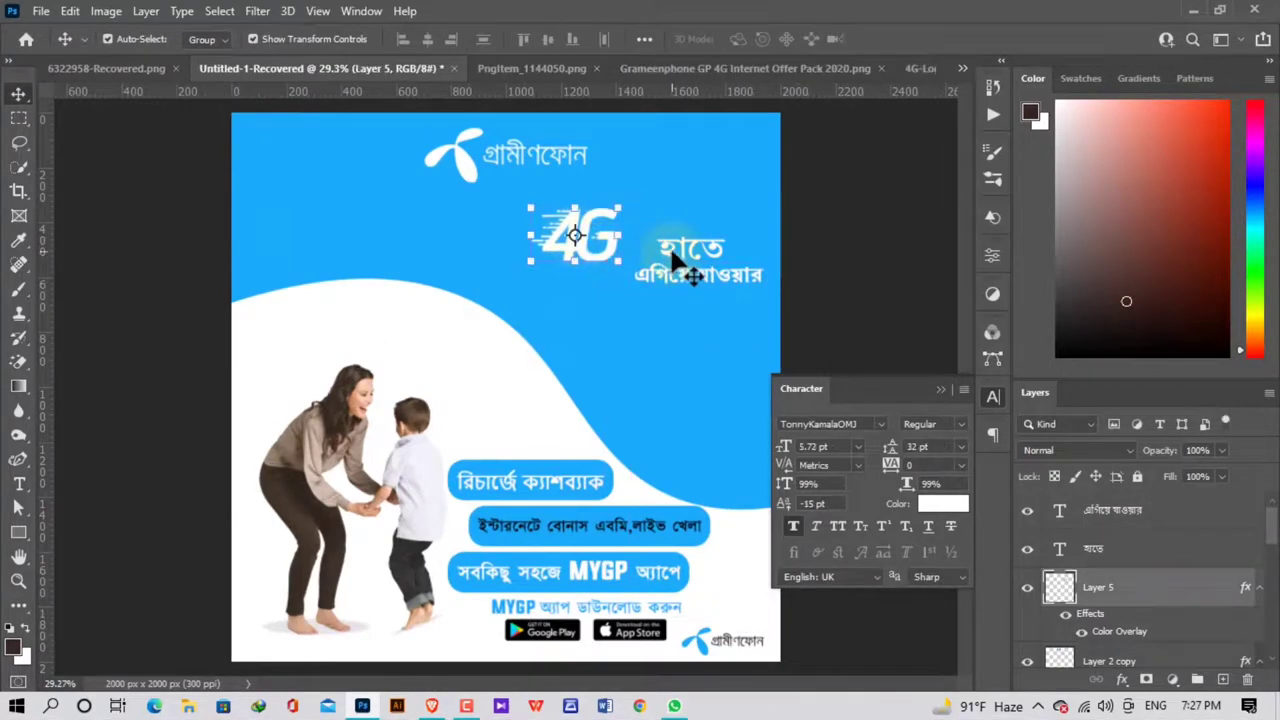
drag(676, 252, 648, 257)
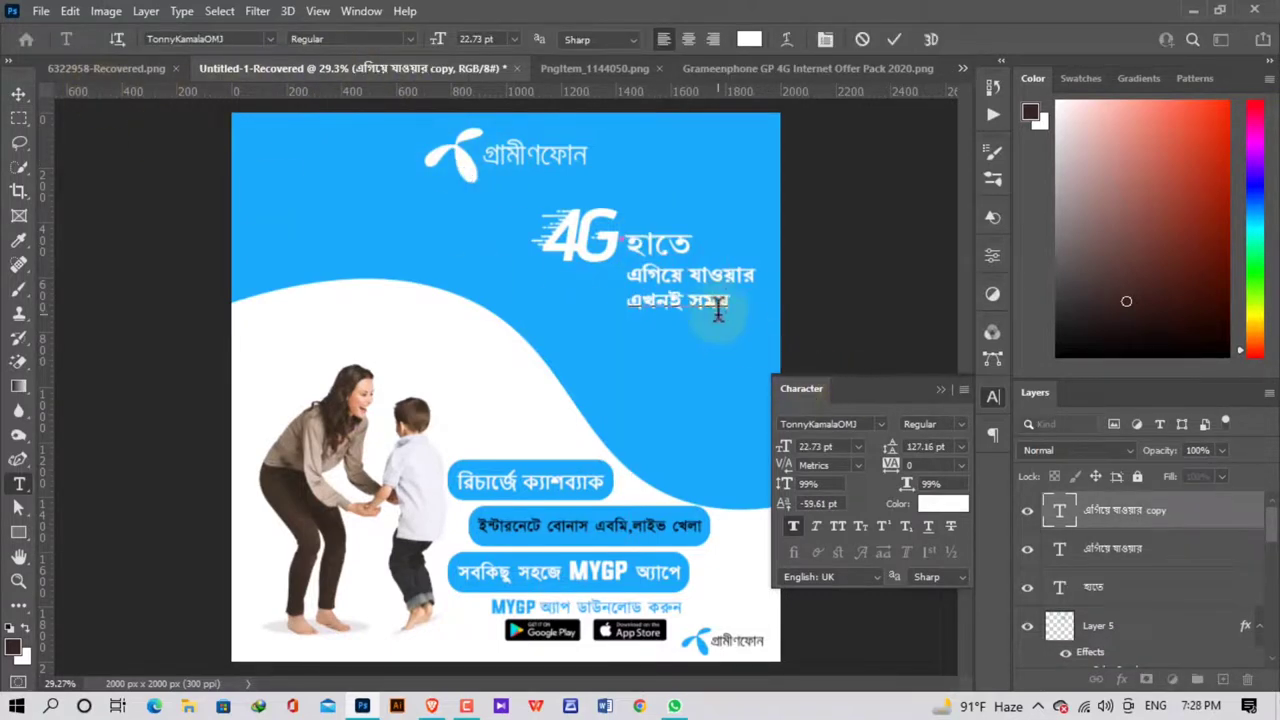
Set the headline text in Li Alinur Kurigram Unicode with all caps.
drag(734, 302, 619, 312)
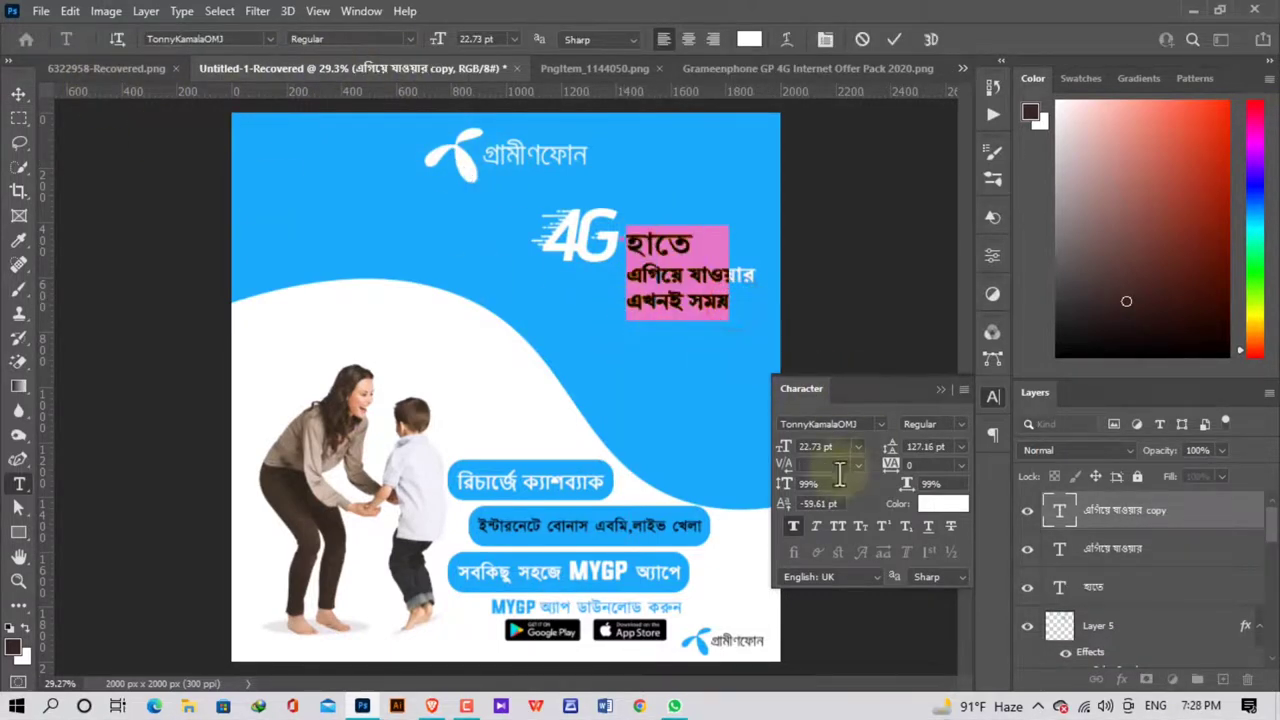
click(838, 526)
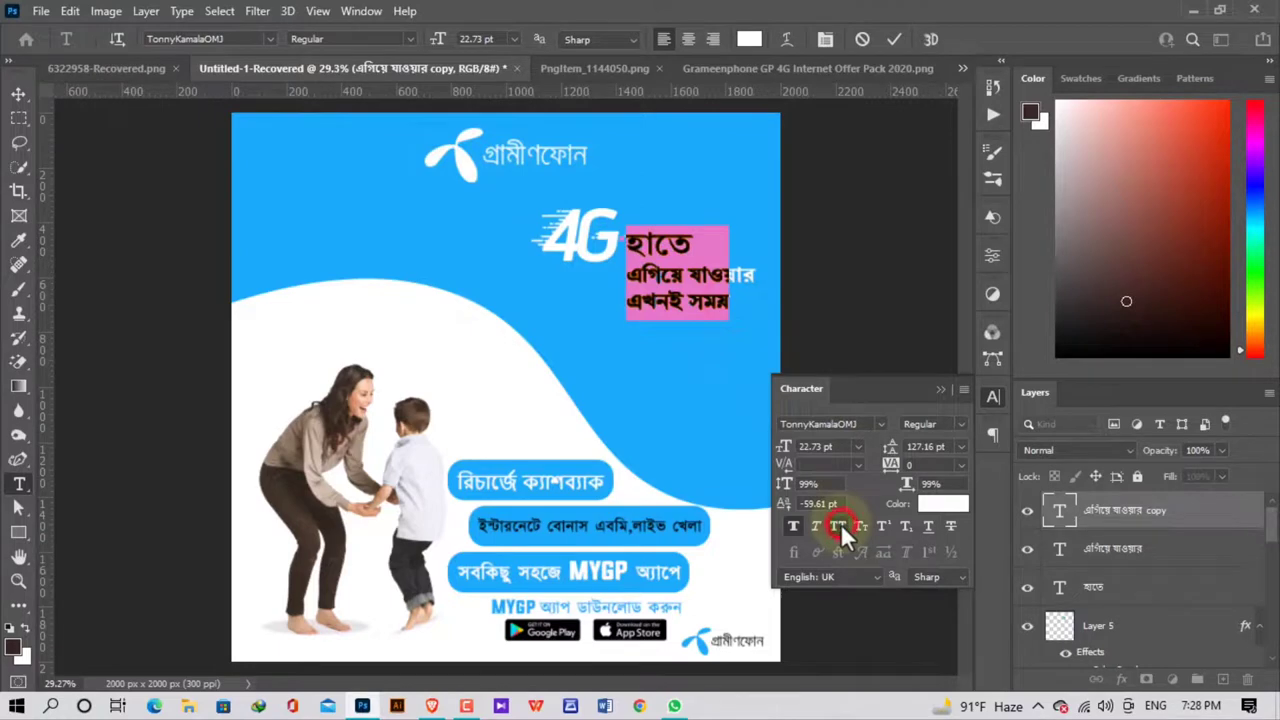
click(881, 424)
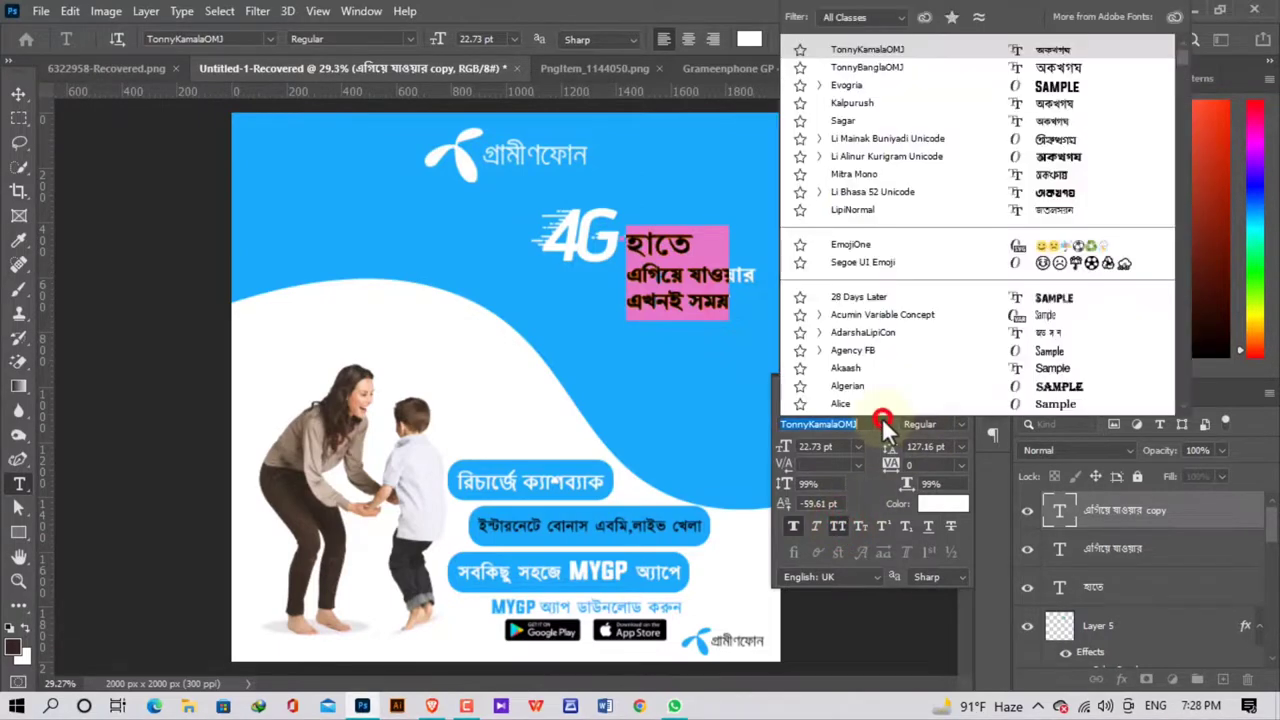
click(908, 148)
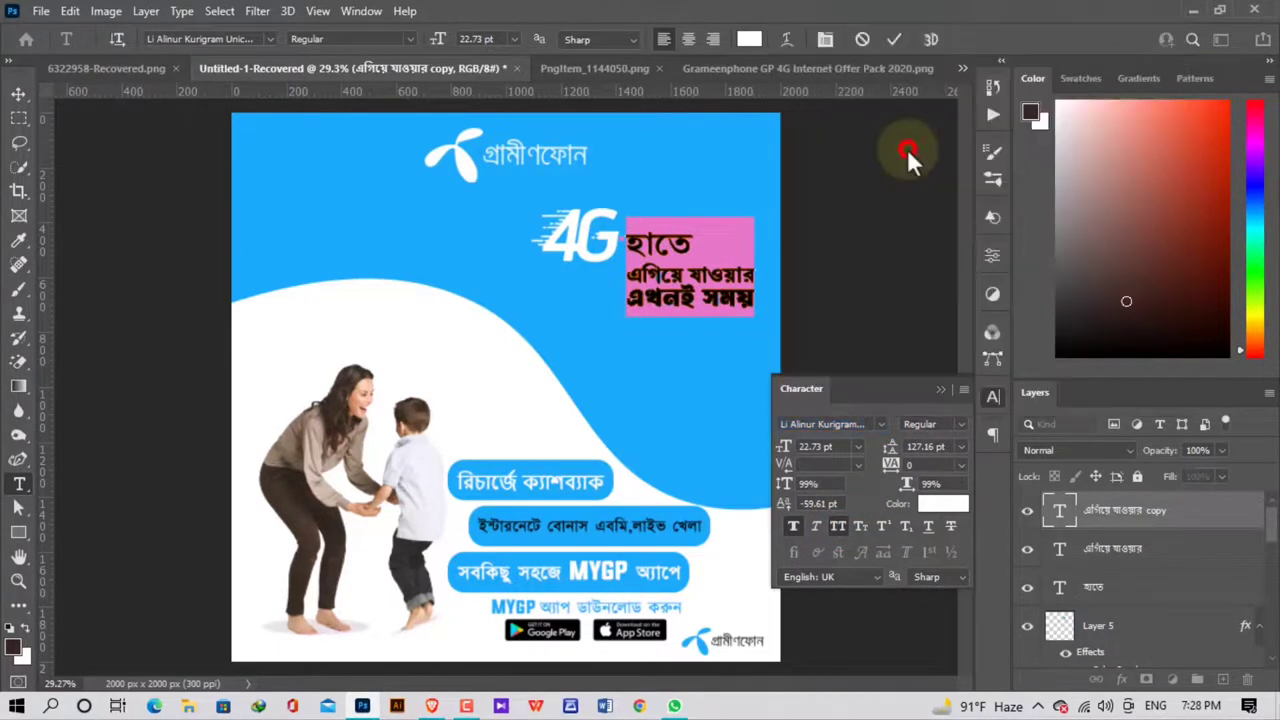
click(738, 299)
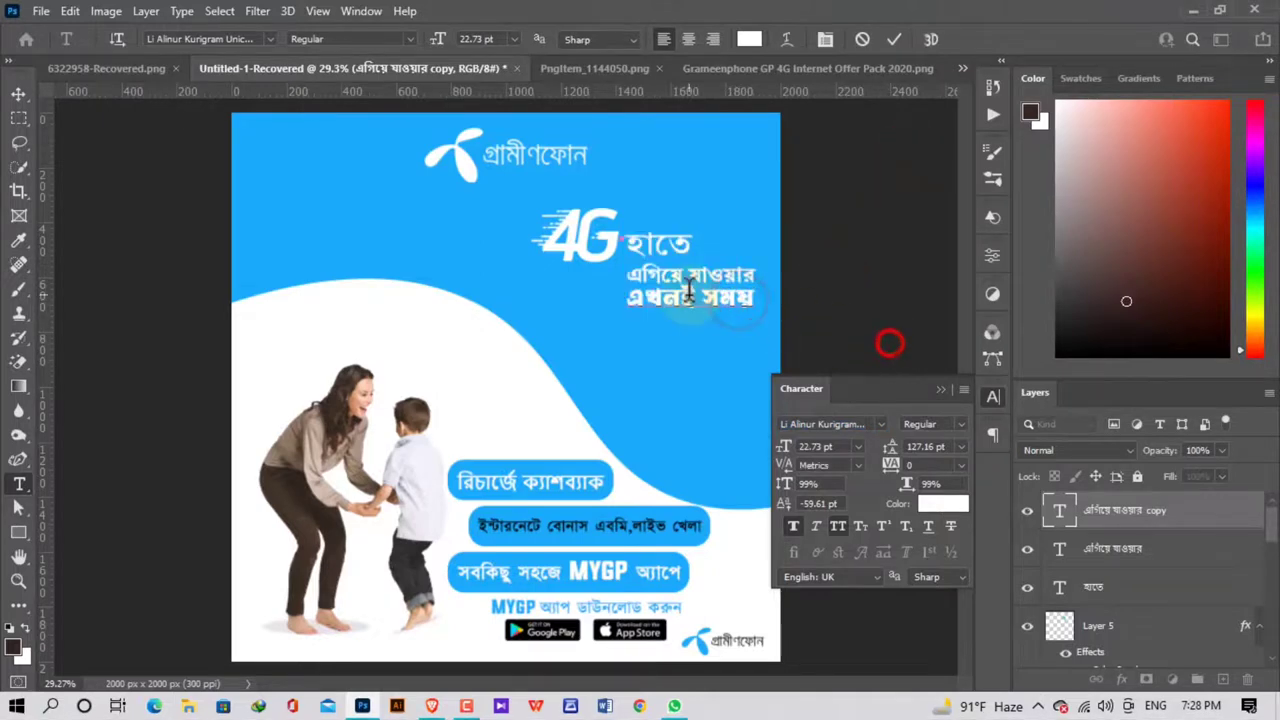
Make all three headline lines, including এখনই সময়, faux bold.
scroll(689, 297, up, 2)
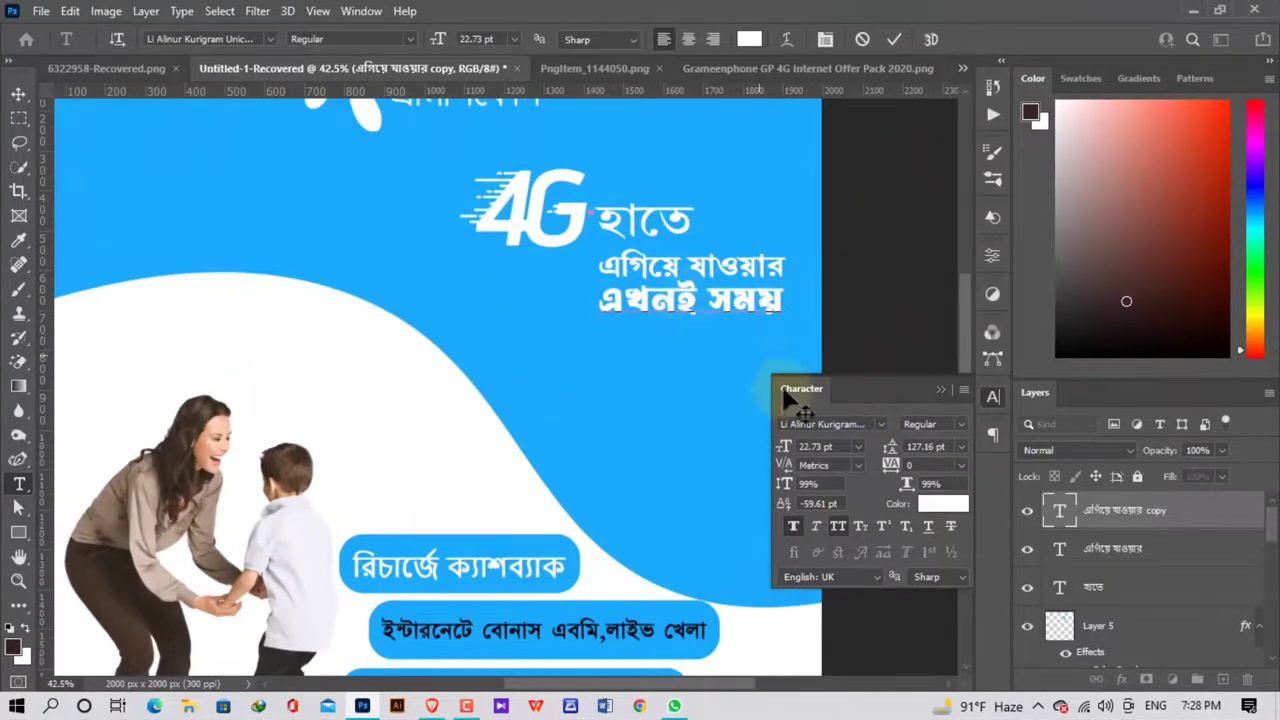
click(765, 300)
drag(765, 300, 598, 195)
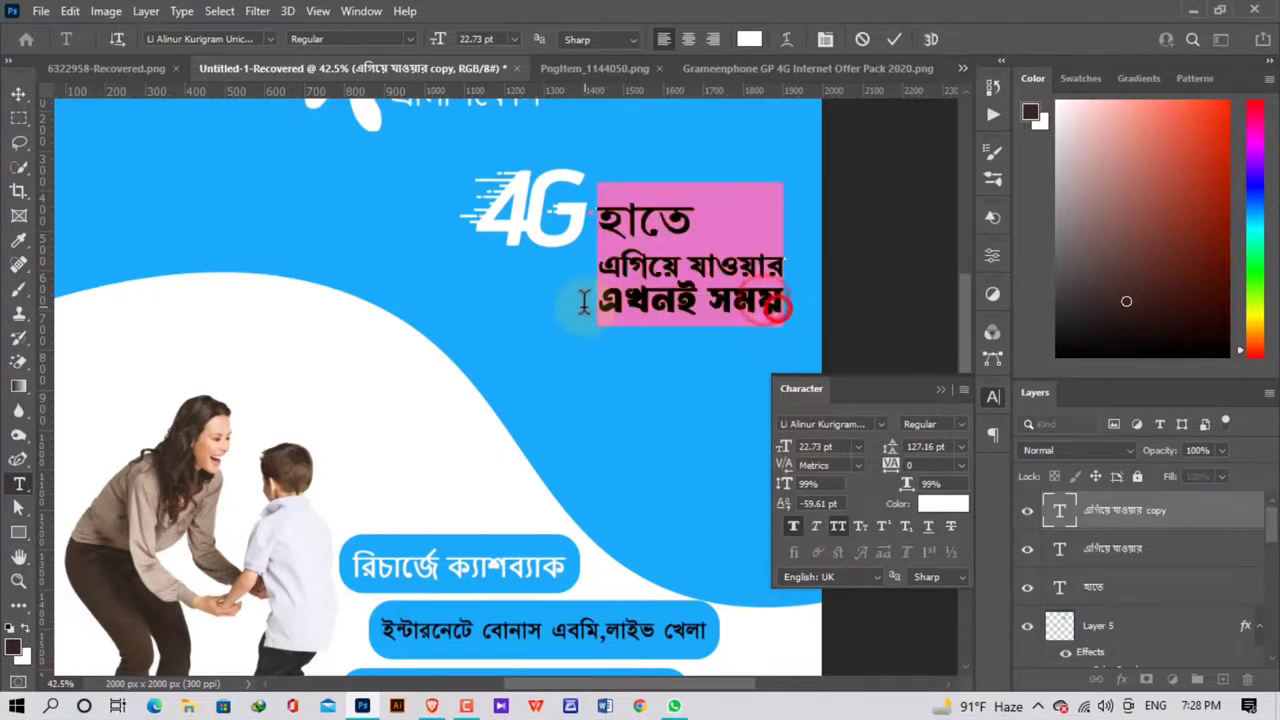
click(793, 527)
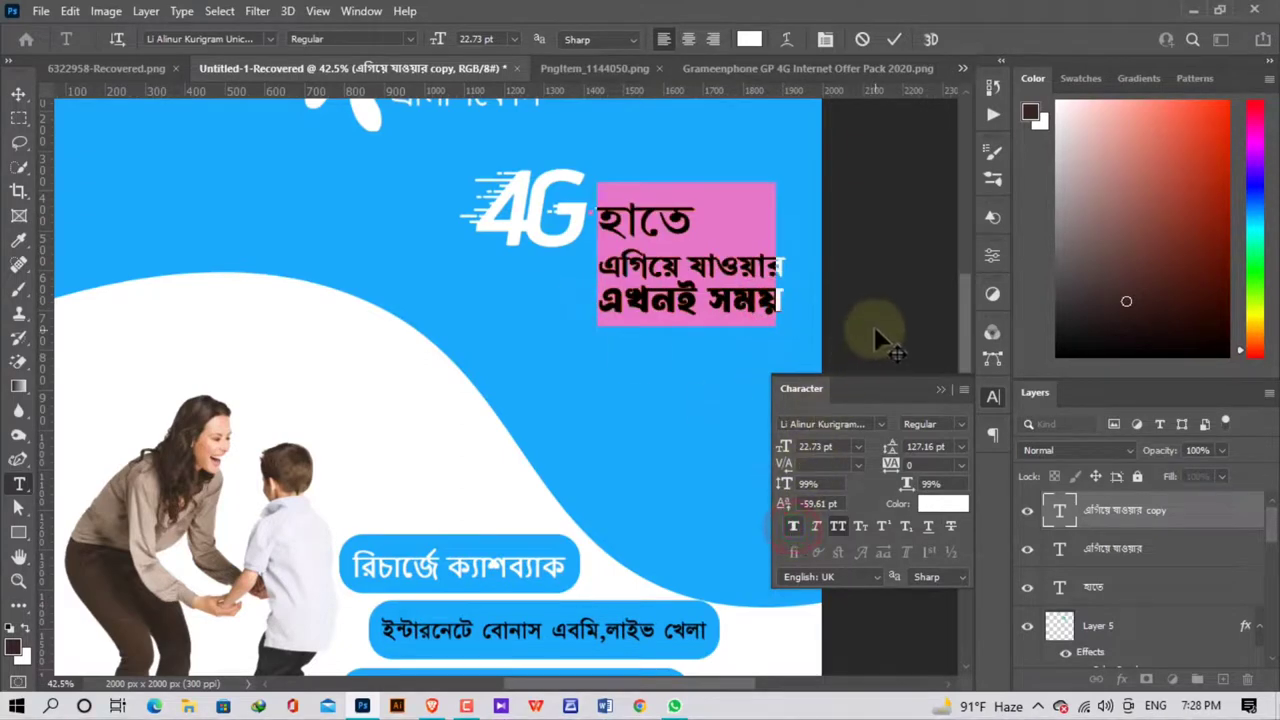
click(776, 296)
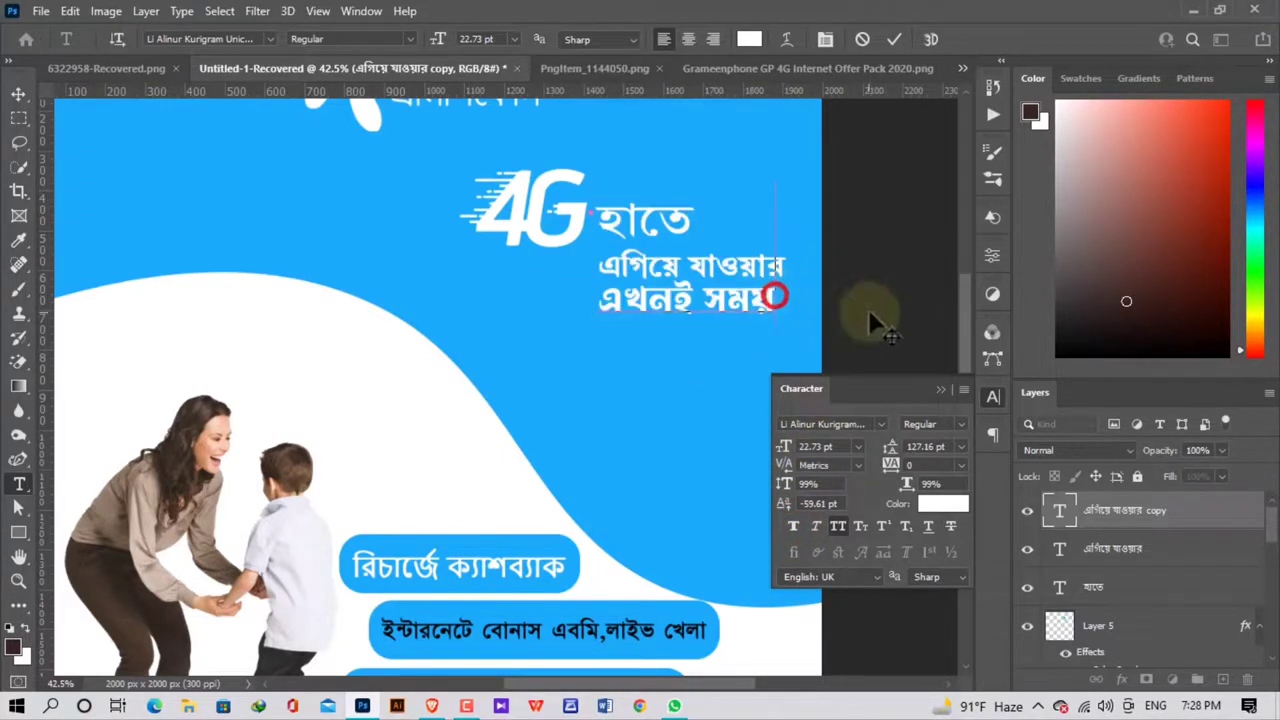
click(18, 93)
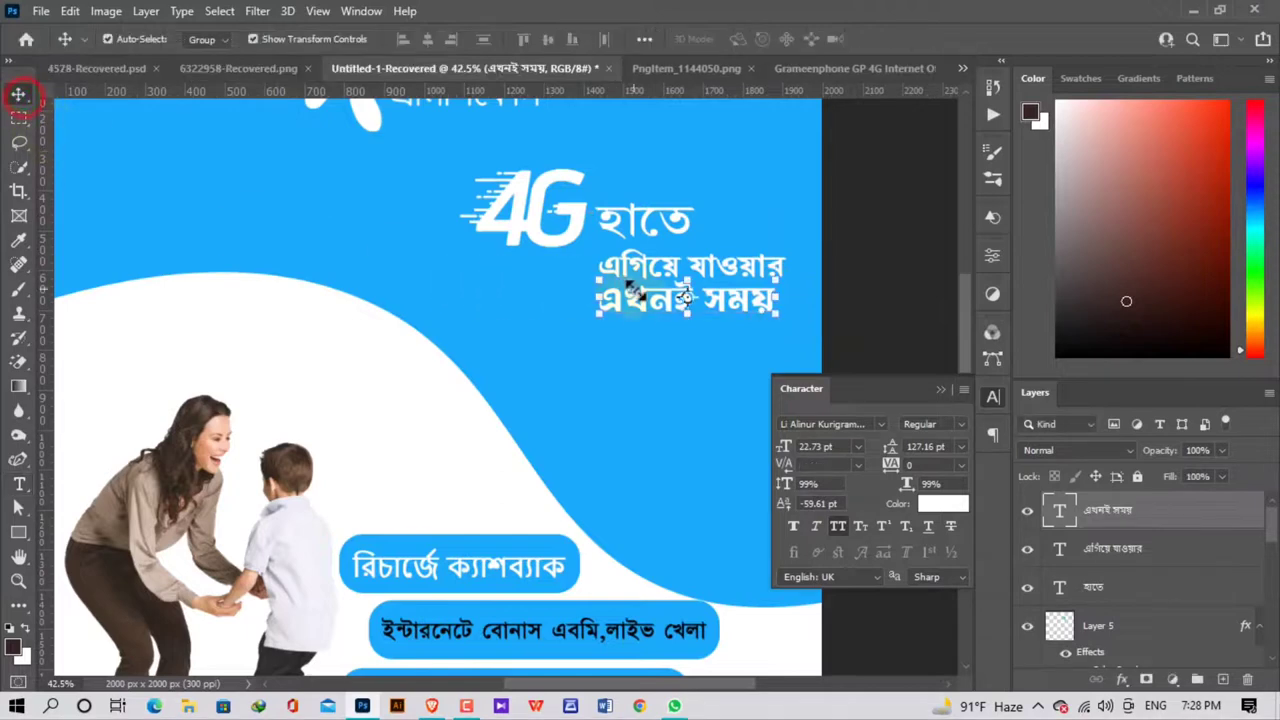
Shift the এখনই সময় line slightly left and nudge the এগিয়ে যাওয়ার line up.
drag(637, 303, 616, 303)
click(905, 311)
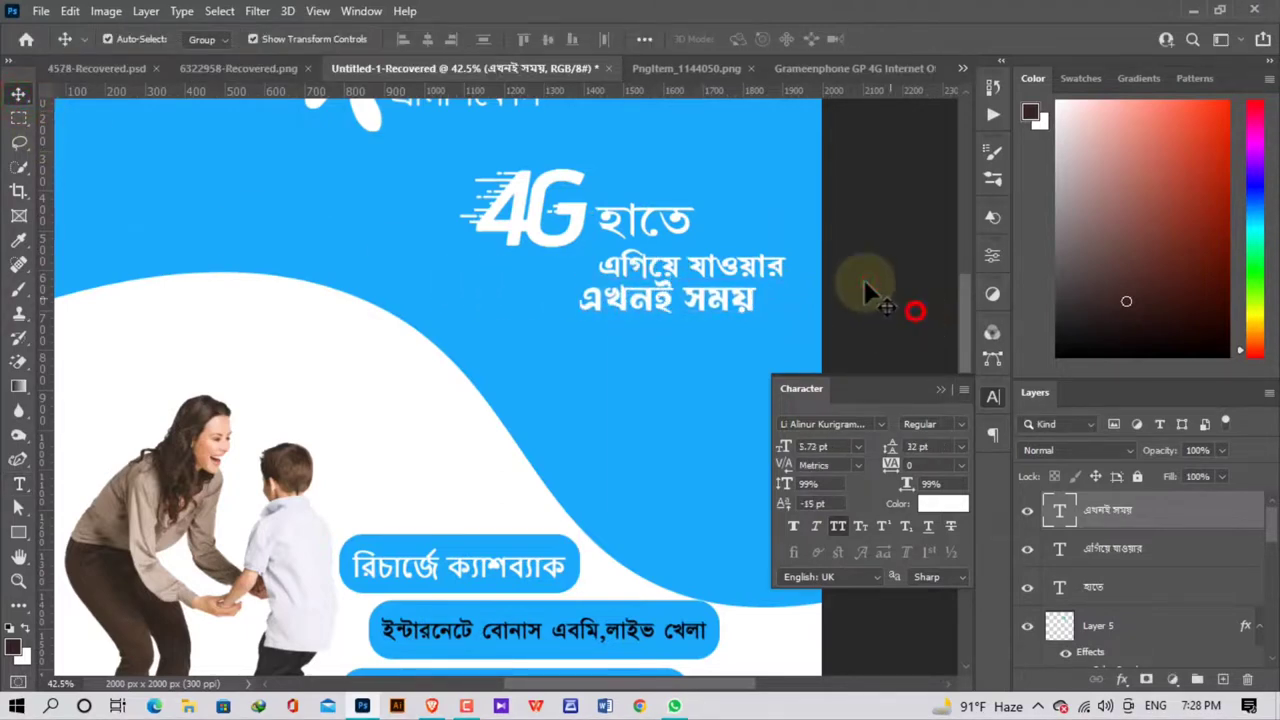
click(652, 267)
drag(652, 267, 654, 258)
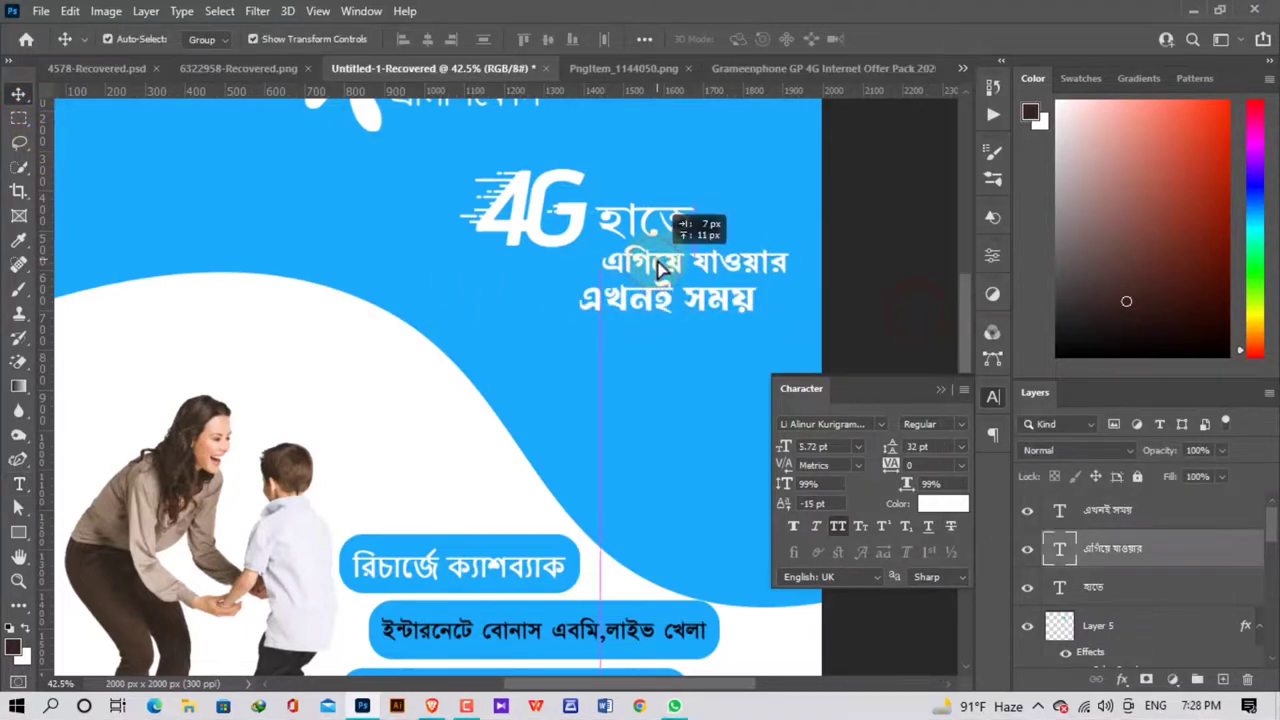
Raise the এখনই সময় line snugly beneath এগিয়ে যাওয়ার, then fit the whole poster on screen.
click(675, 297)
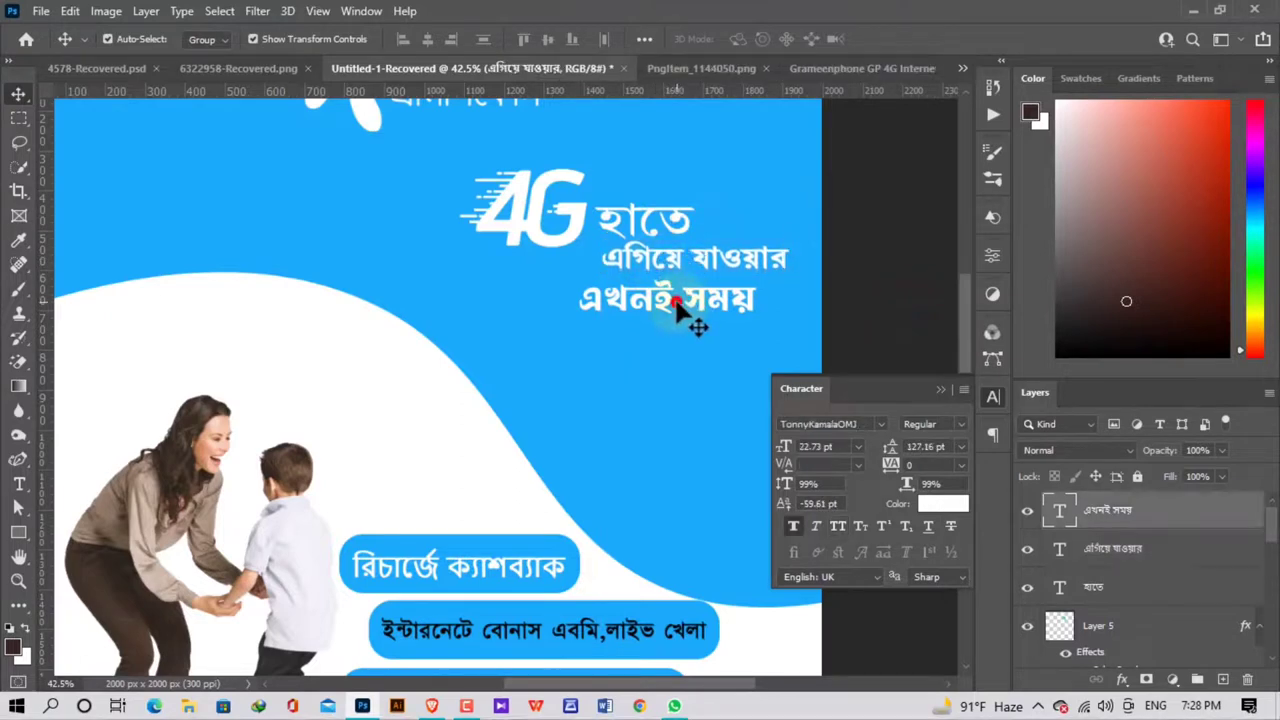
drag(676, 305, 676, 298)
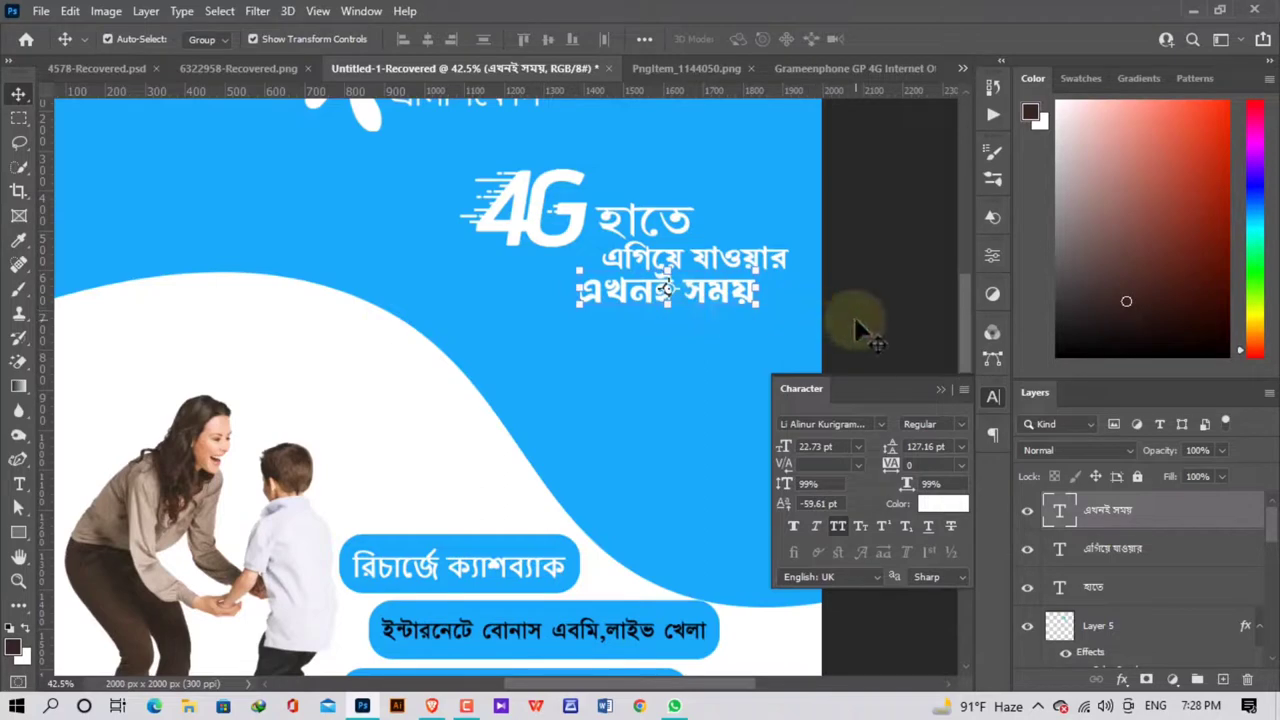
click(856, 319)
key(ctrl+0)
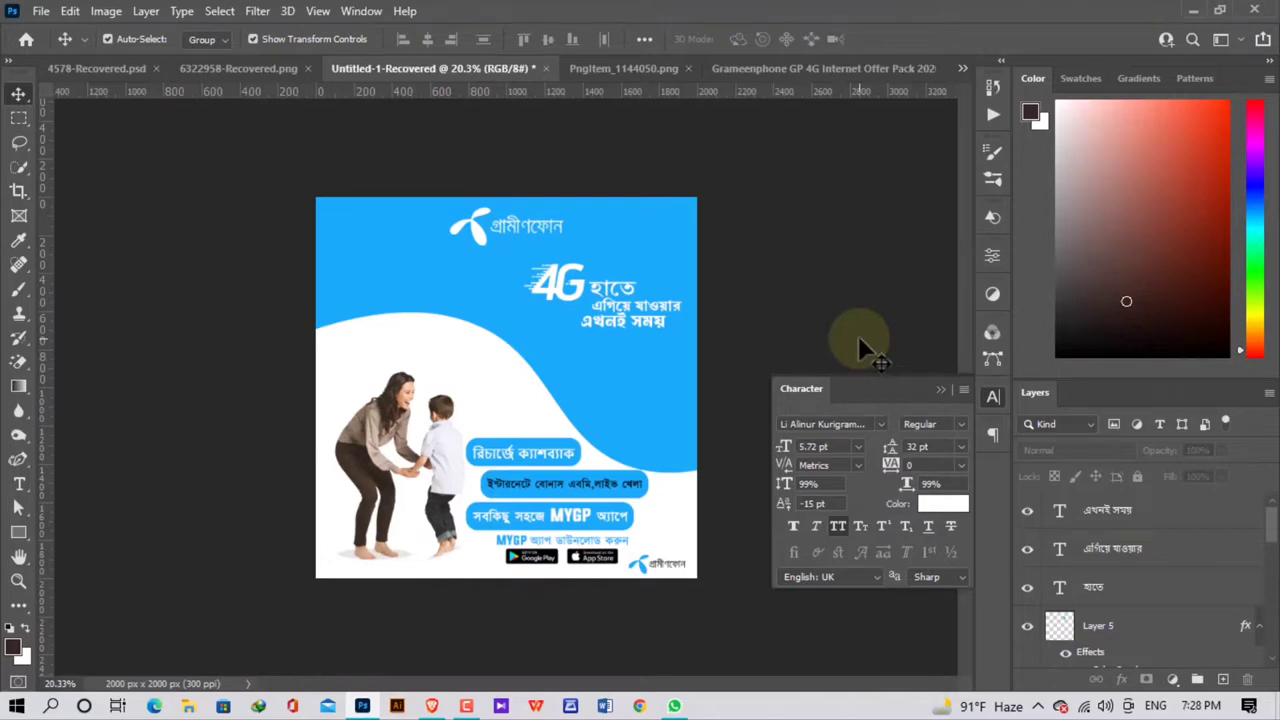
Group the 4G logo with the হাতে, এগিয়ে যাওয়ার and এখনই সময় layers into Group 3, then start renaming it.
right_click(858, 342)
click(1120, 593)
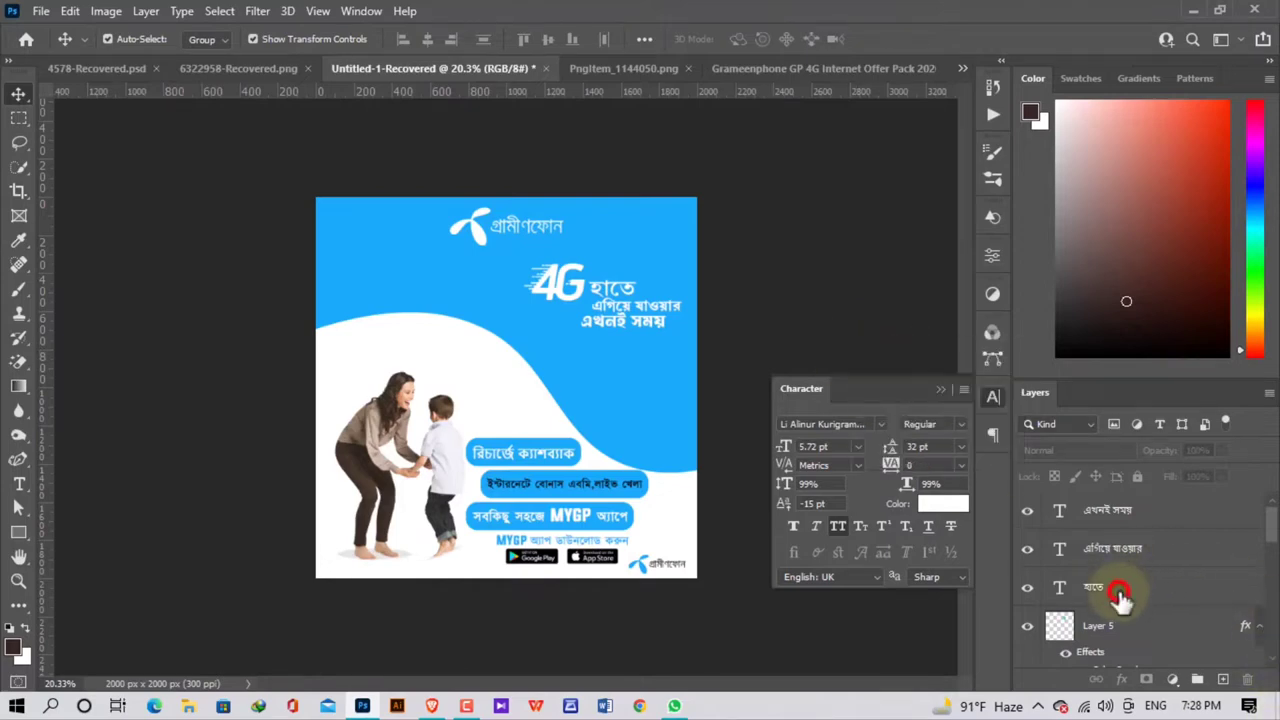
click(1106, 626)
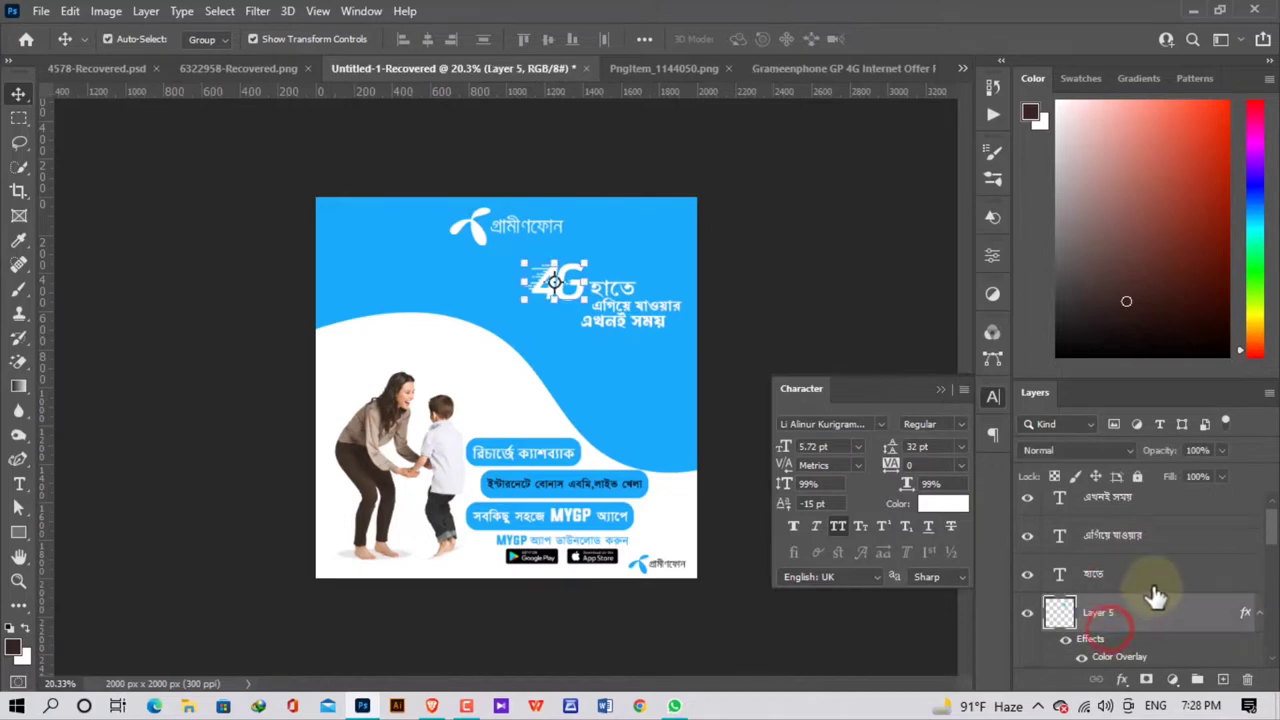
shift+click(1106, 568)
shift+click(1112, 535)
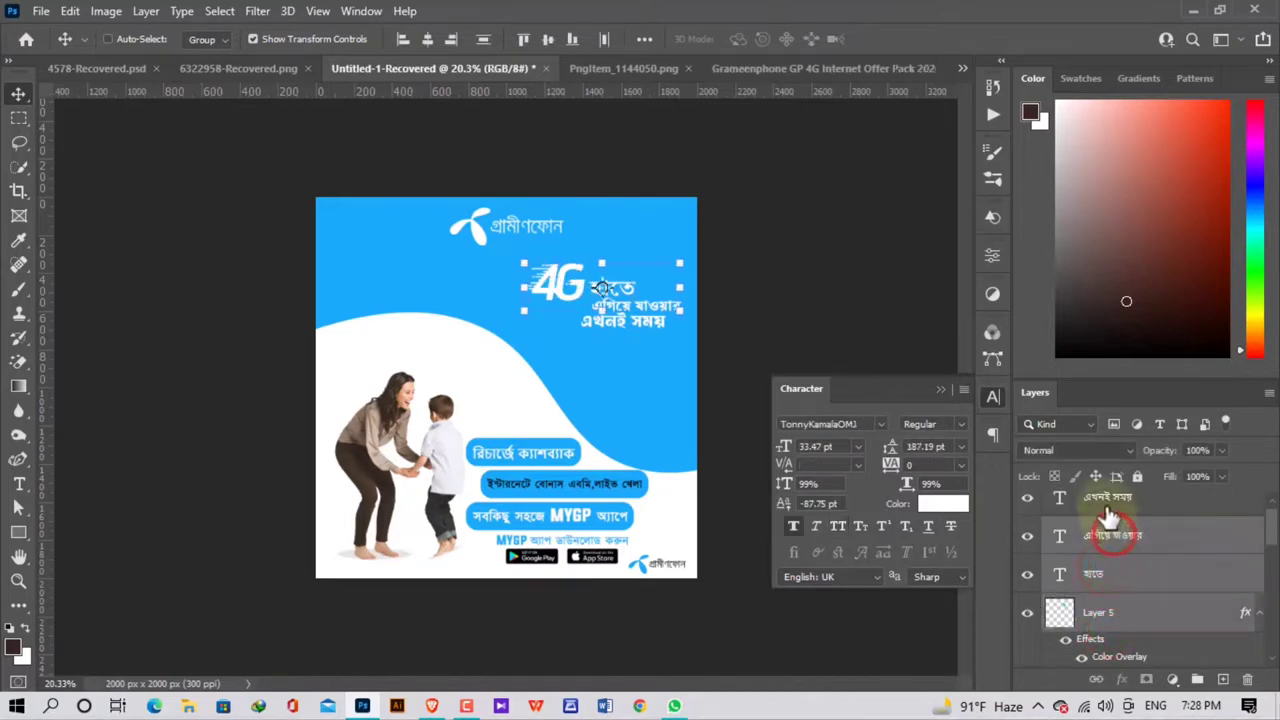
shift+click(1104, 500)
key(ctrl+g)
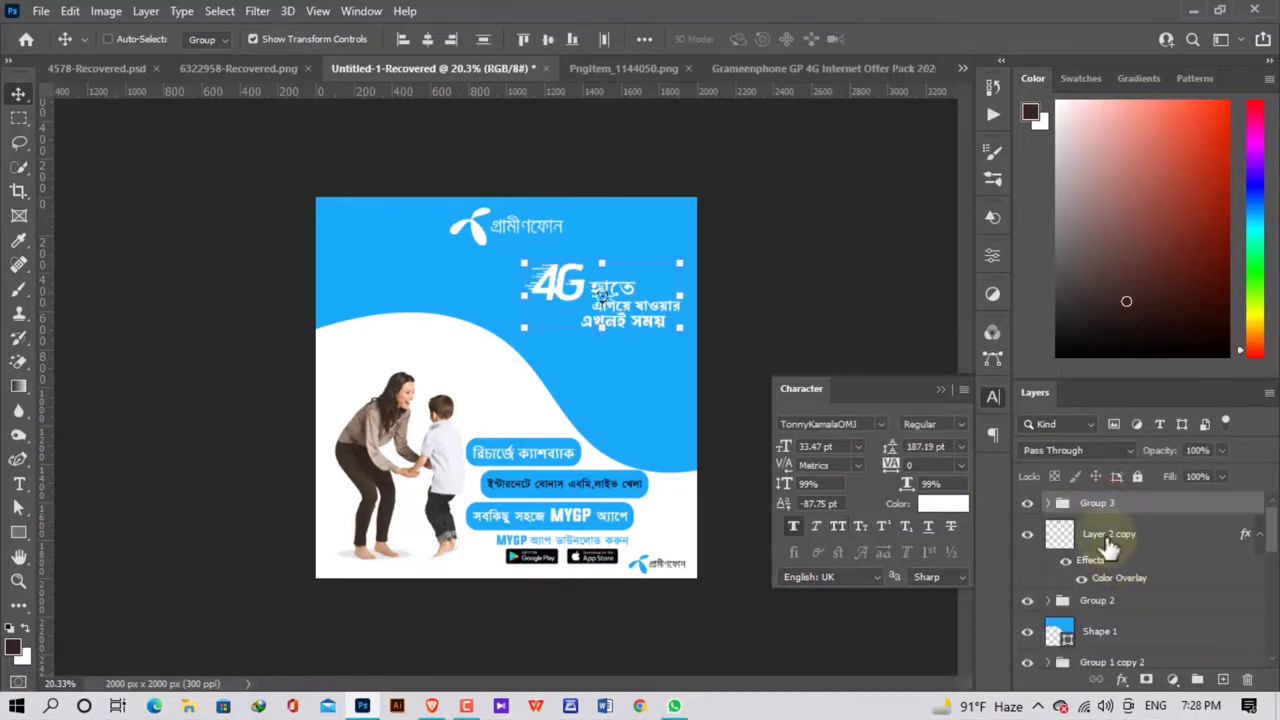
double_click(1090, 503)
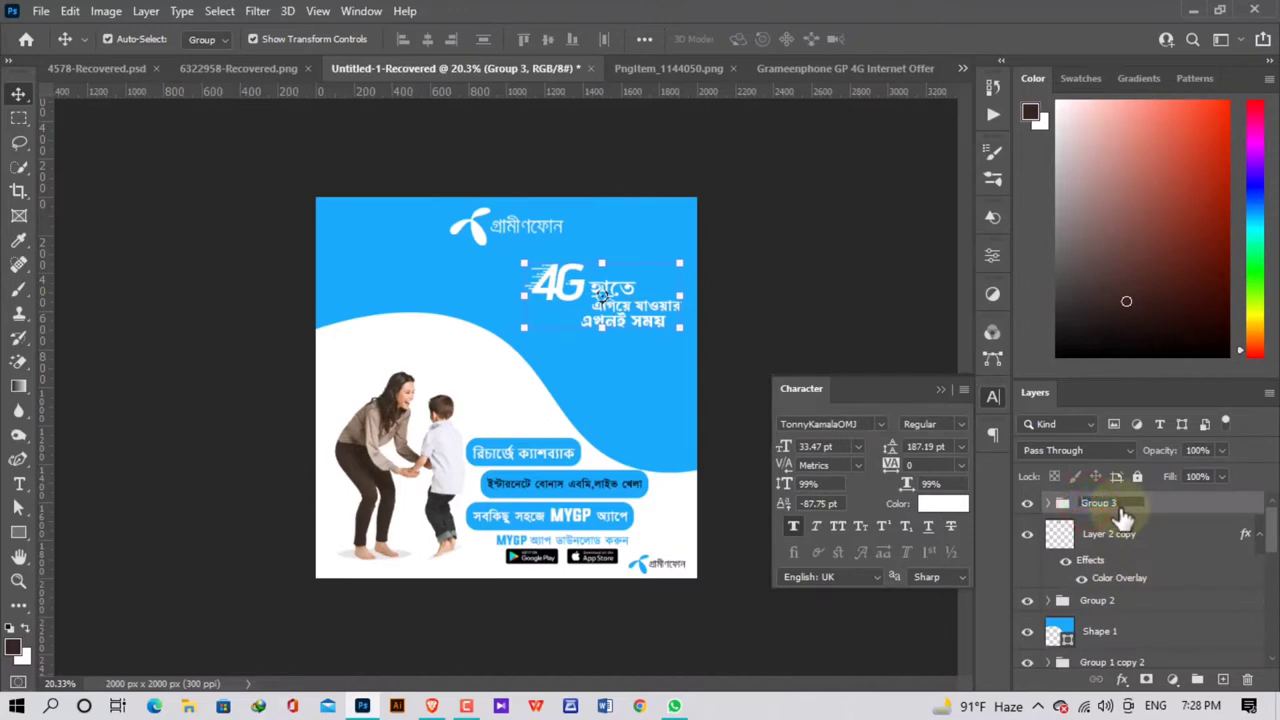